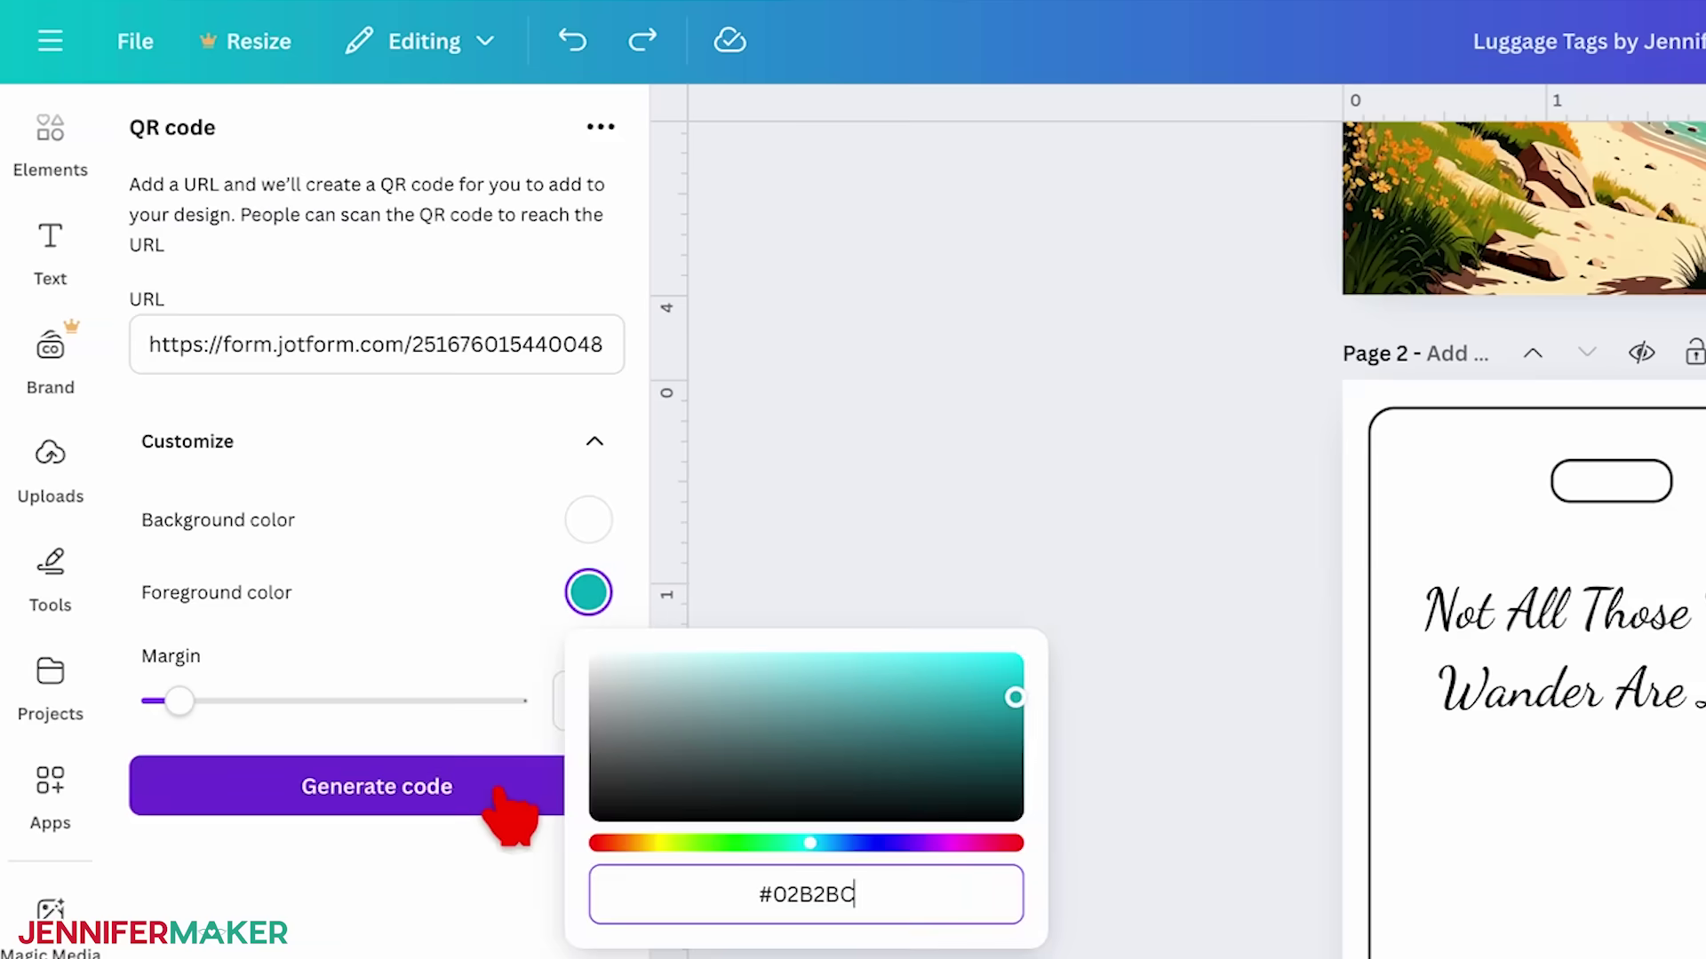
click(495, 795)
click(494, 791)
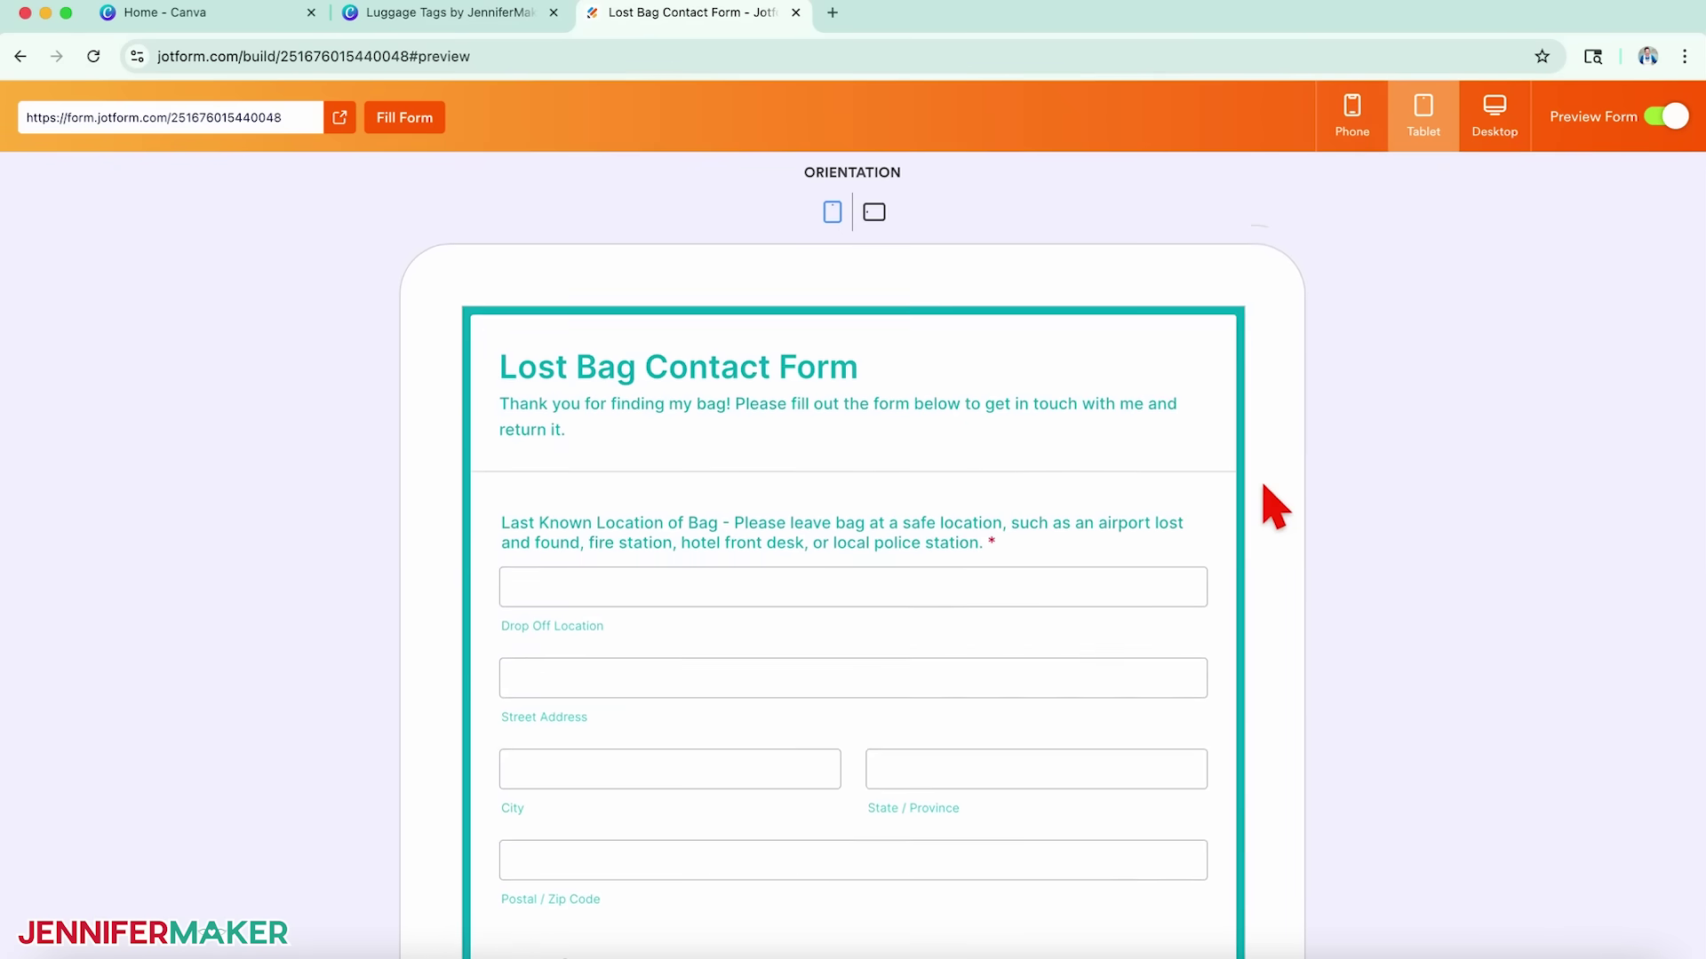
- Scroll down through the Lost Bag Contact Form's fields in the tablet preview
scroll(1276, 495, down, 4)
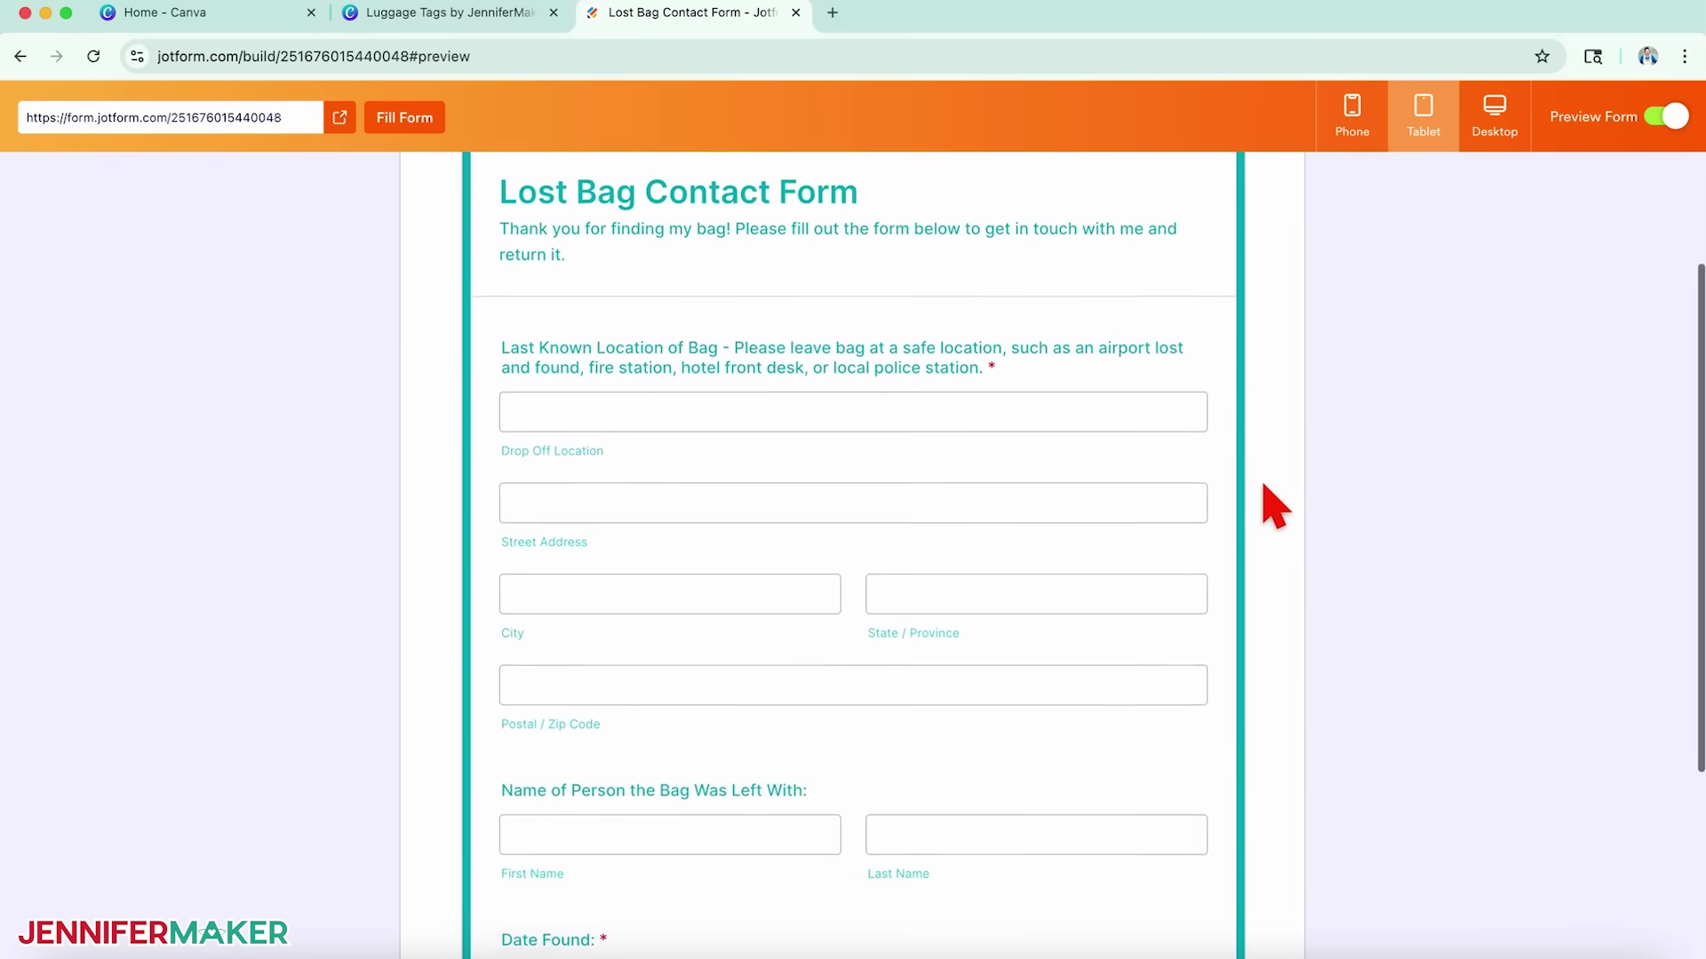
scroll(1276, 502, down, 2)
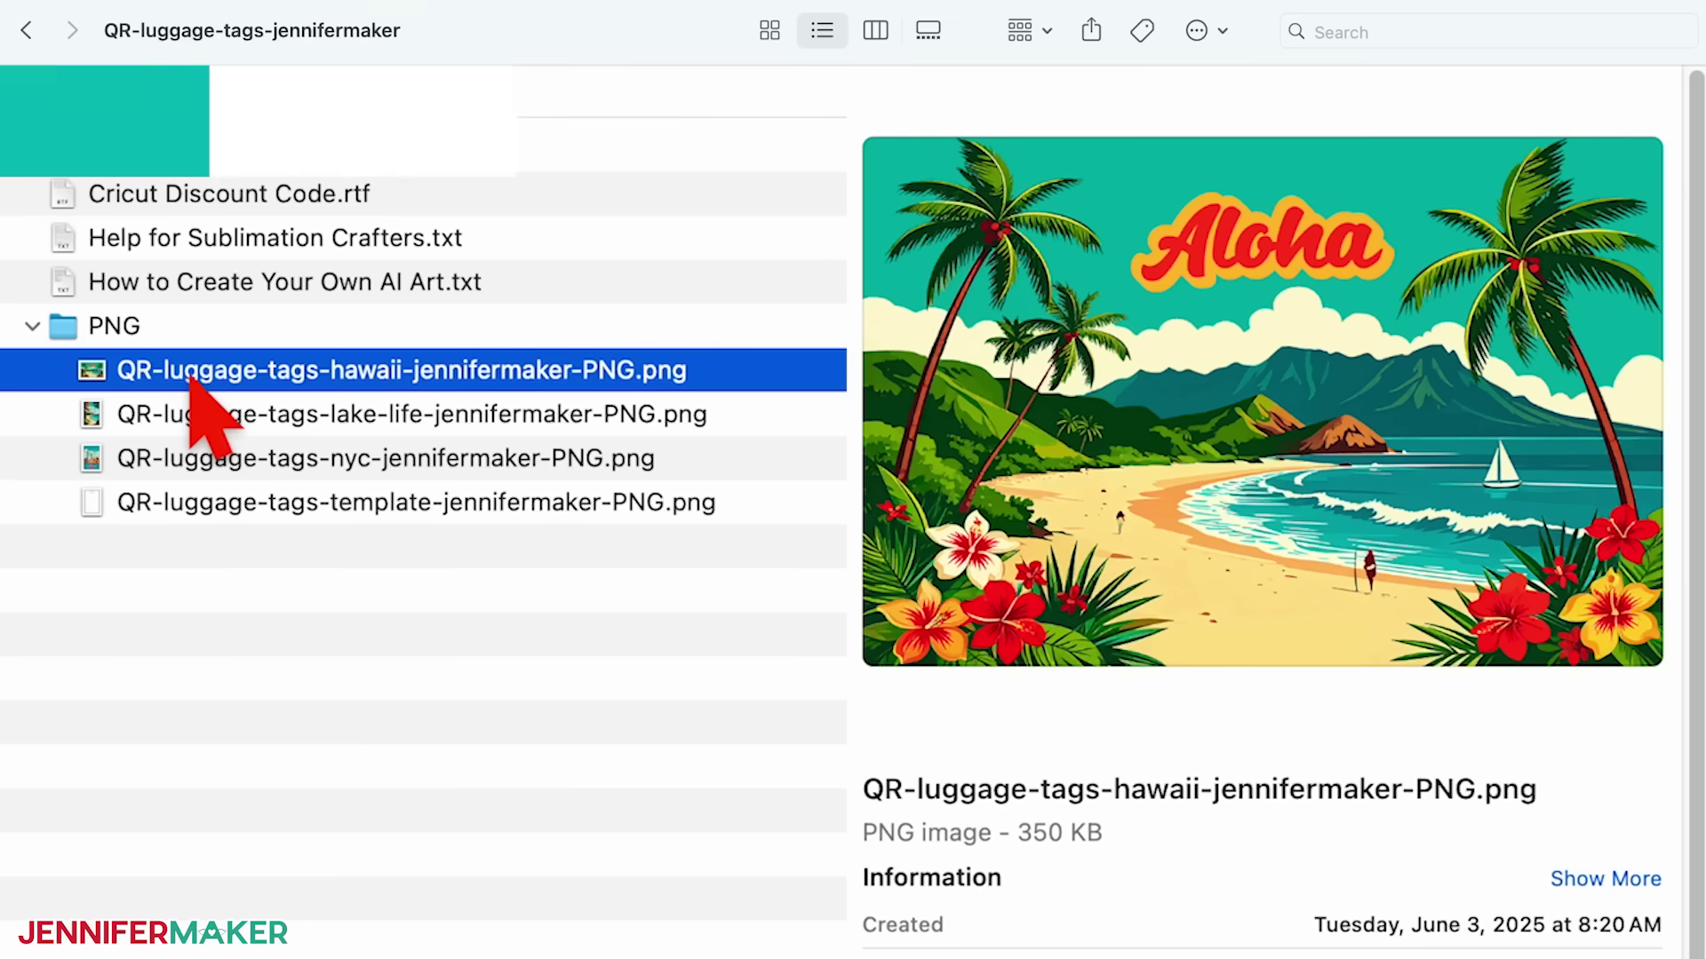
- Preview the Lake Life and New York City tags, then find entry 754 on the free designs page
click(204, 423)
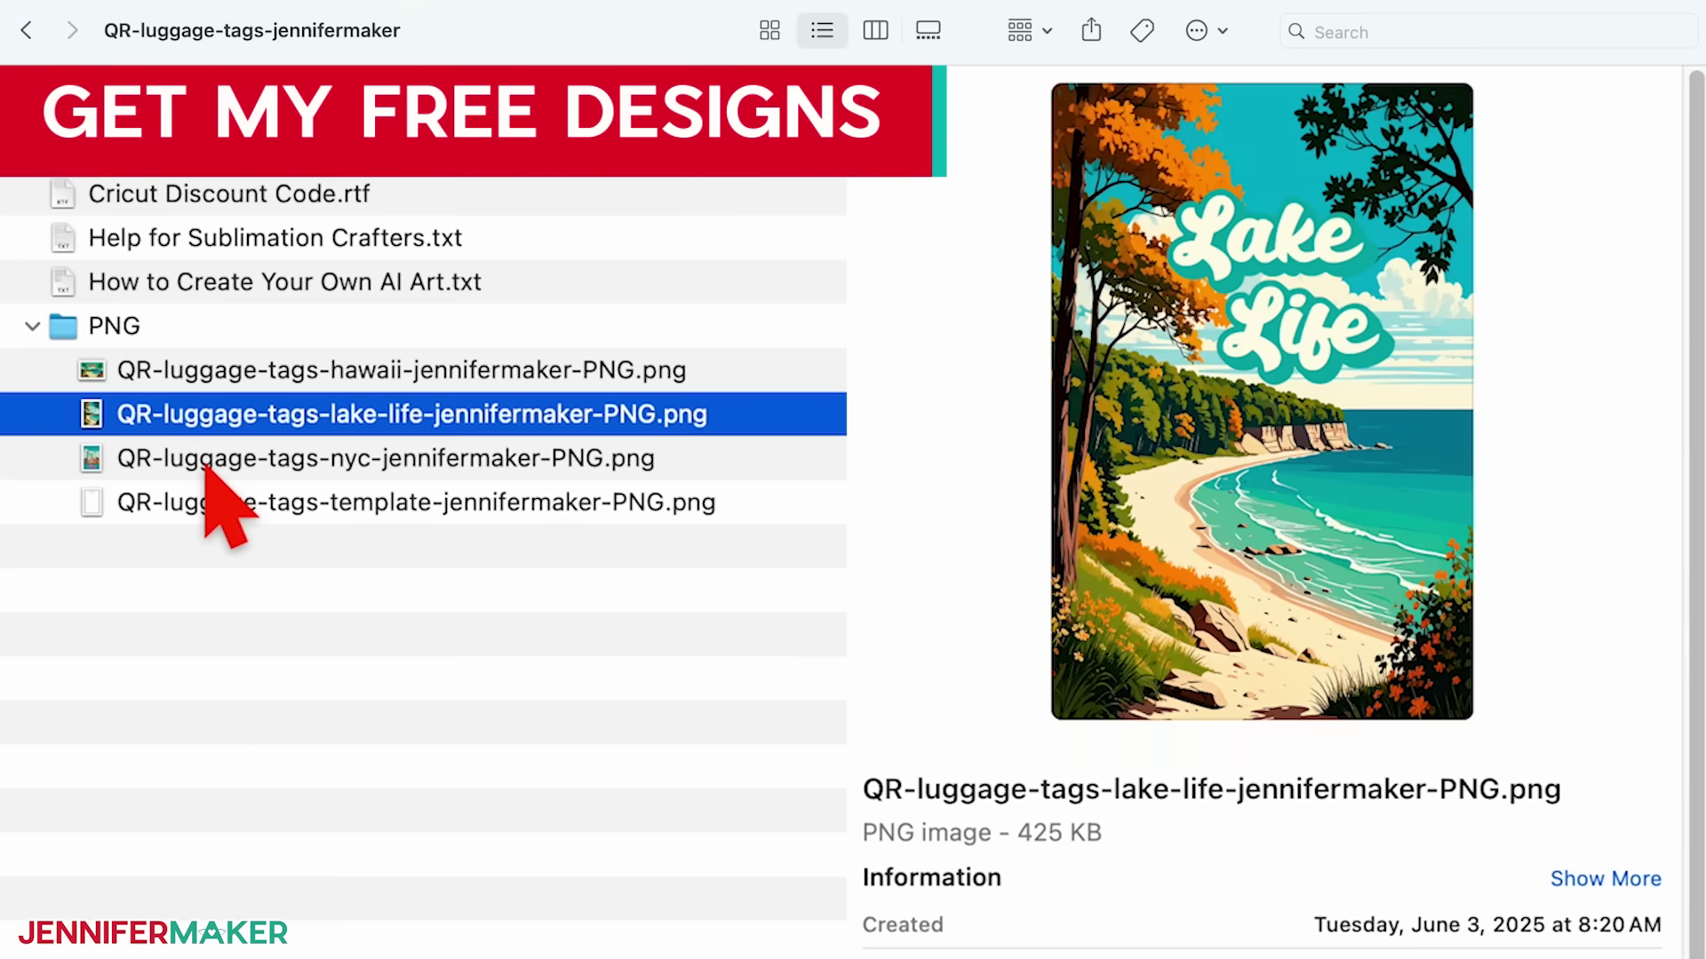
click(206, 464)
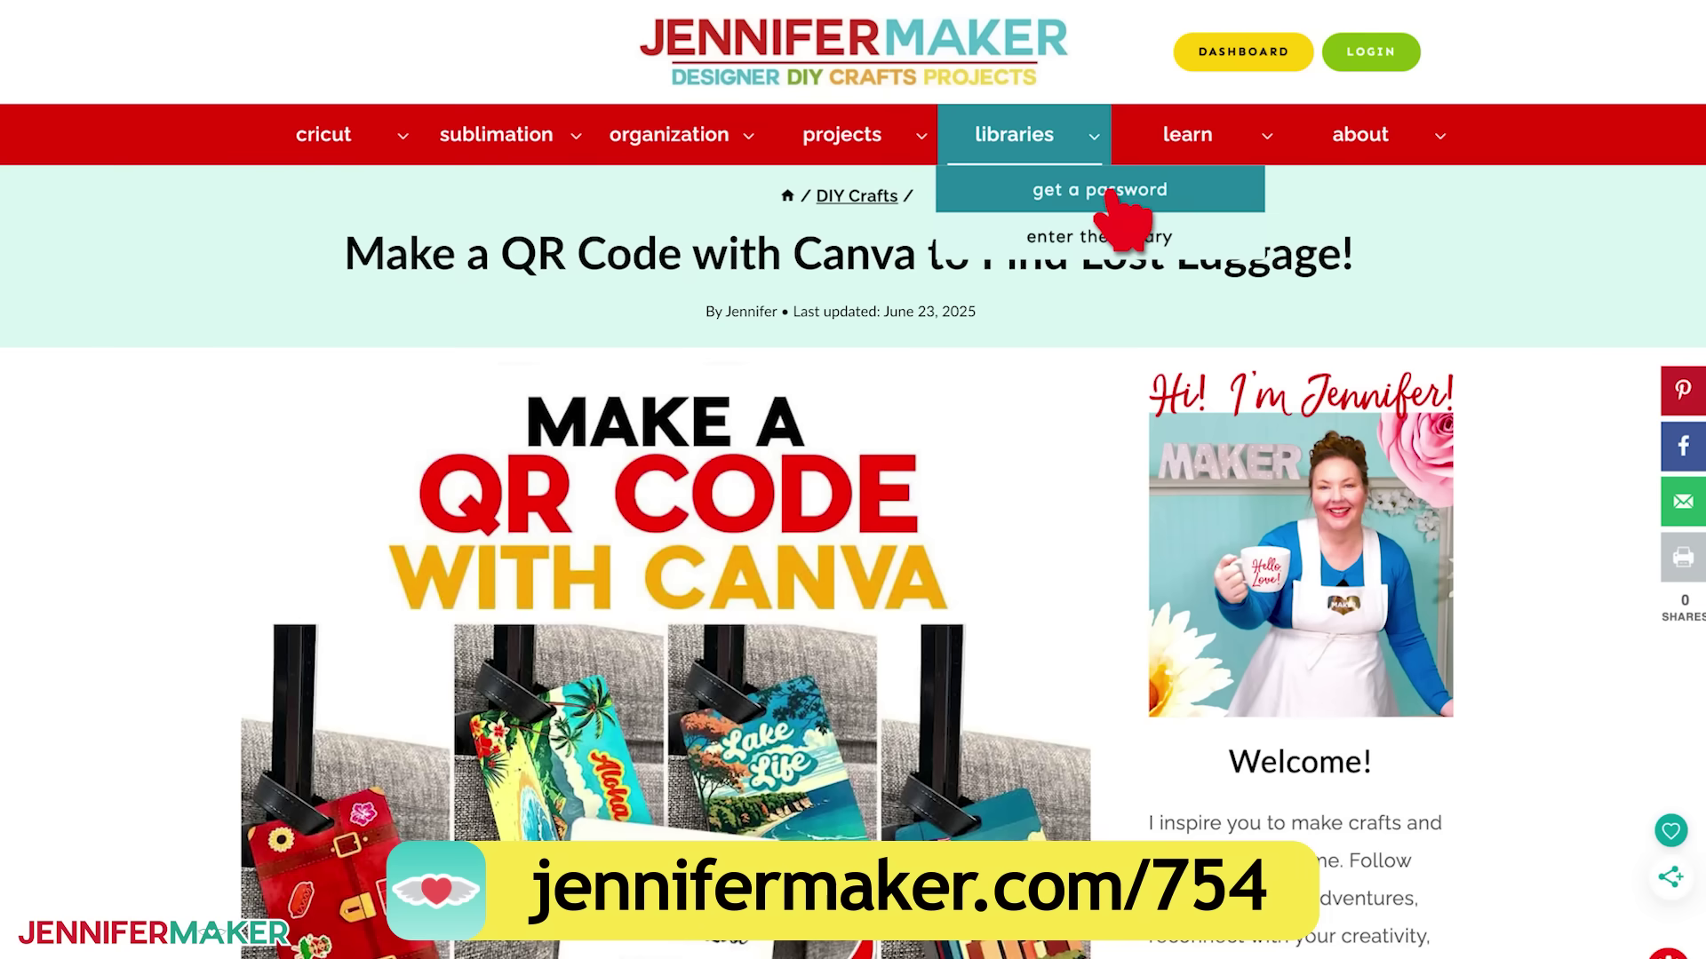
click(1111, 240)
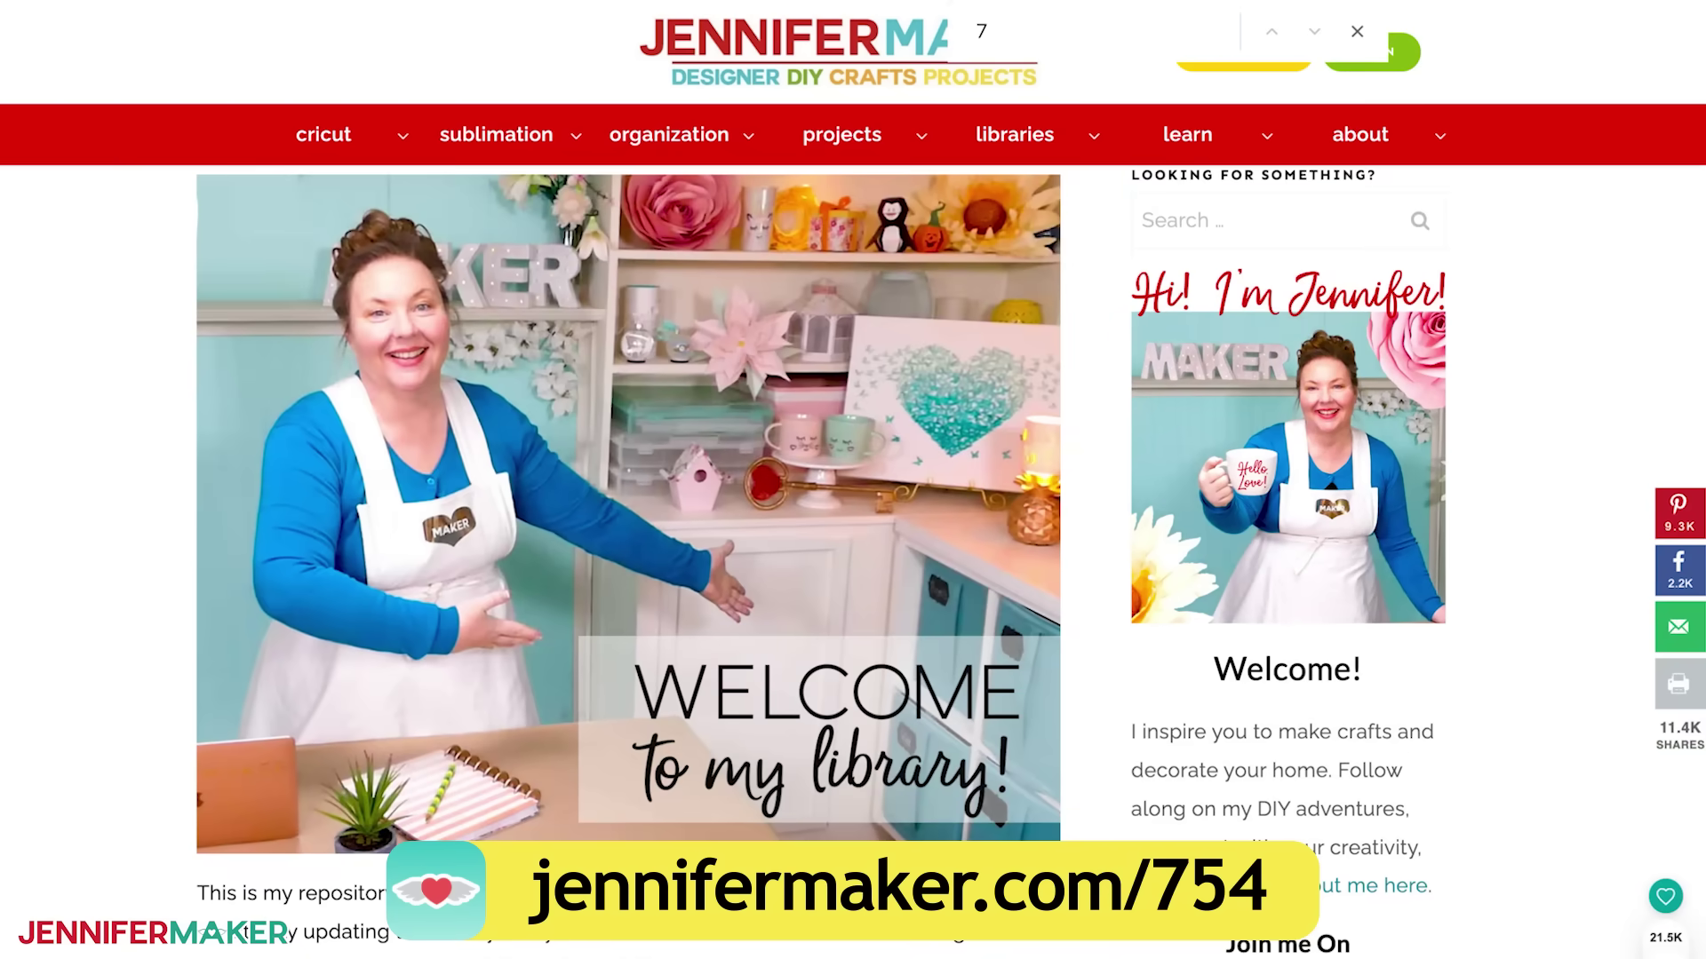
key(Return)
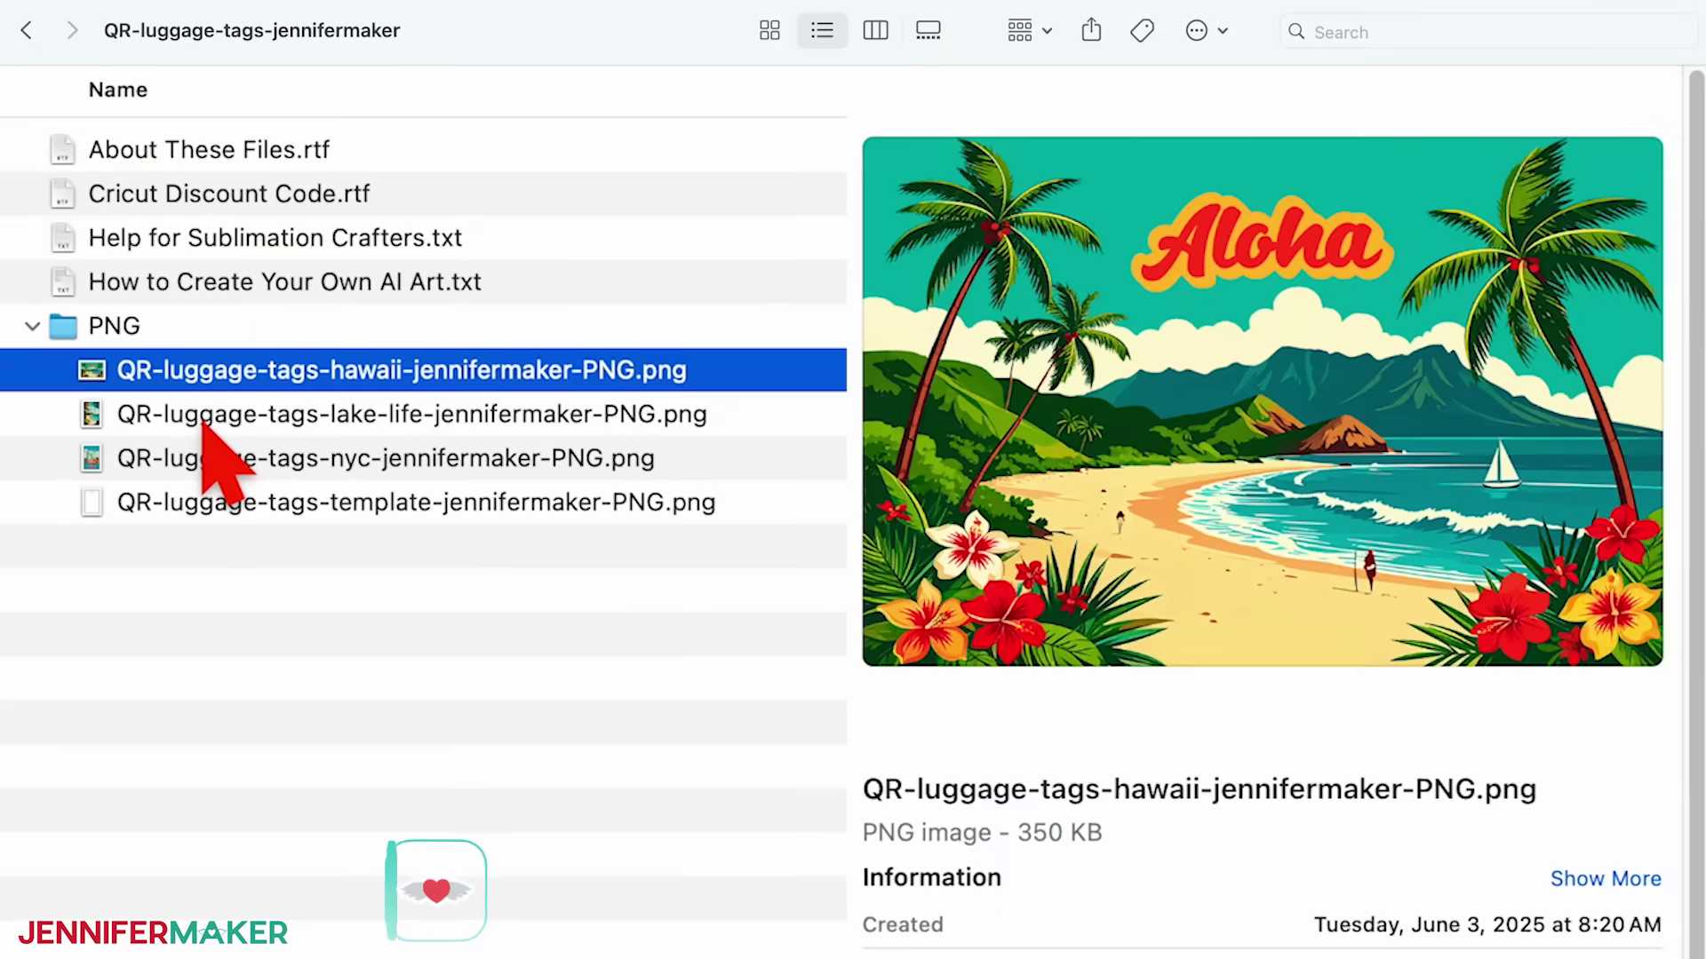
- Preview the Lake Life, New York City and Hawaii Aloha designs, ending on the blank tag template
click(203, 422)
click(205, 462)
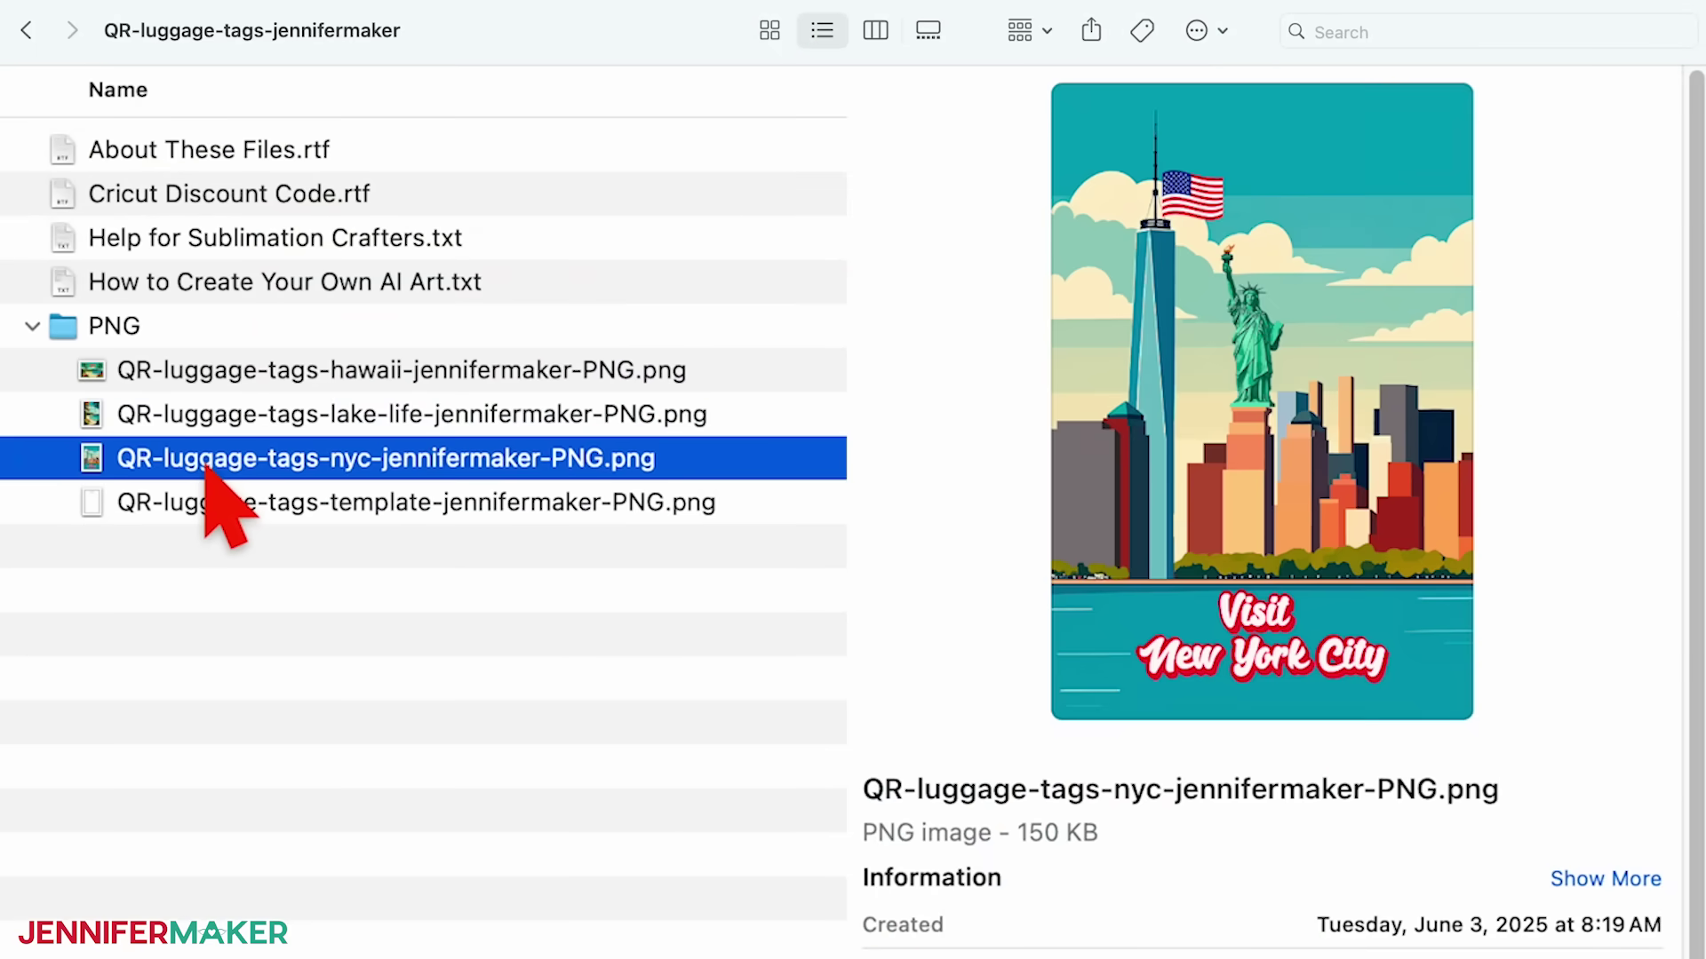
click(189, 373)
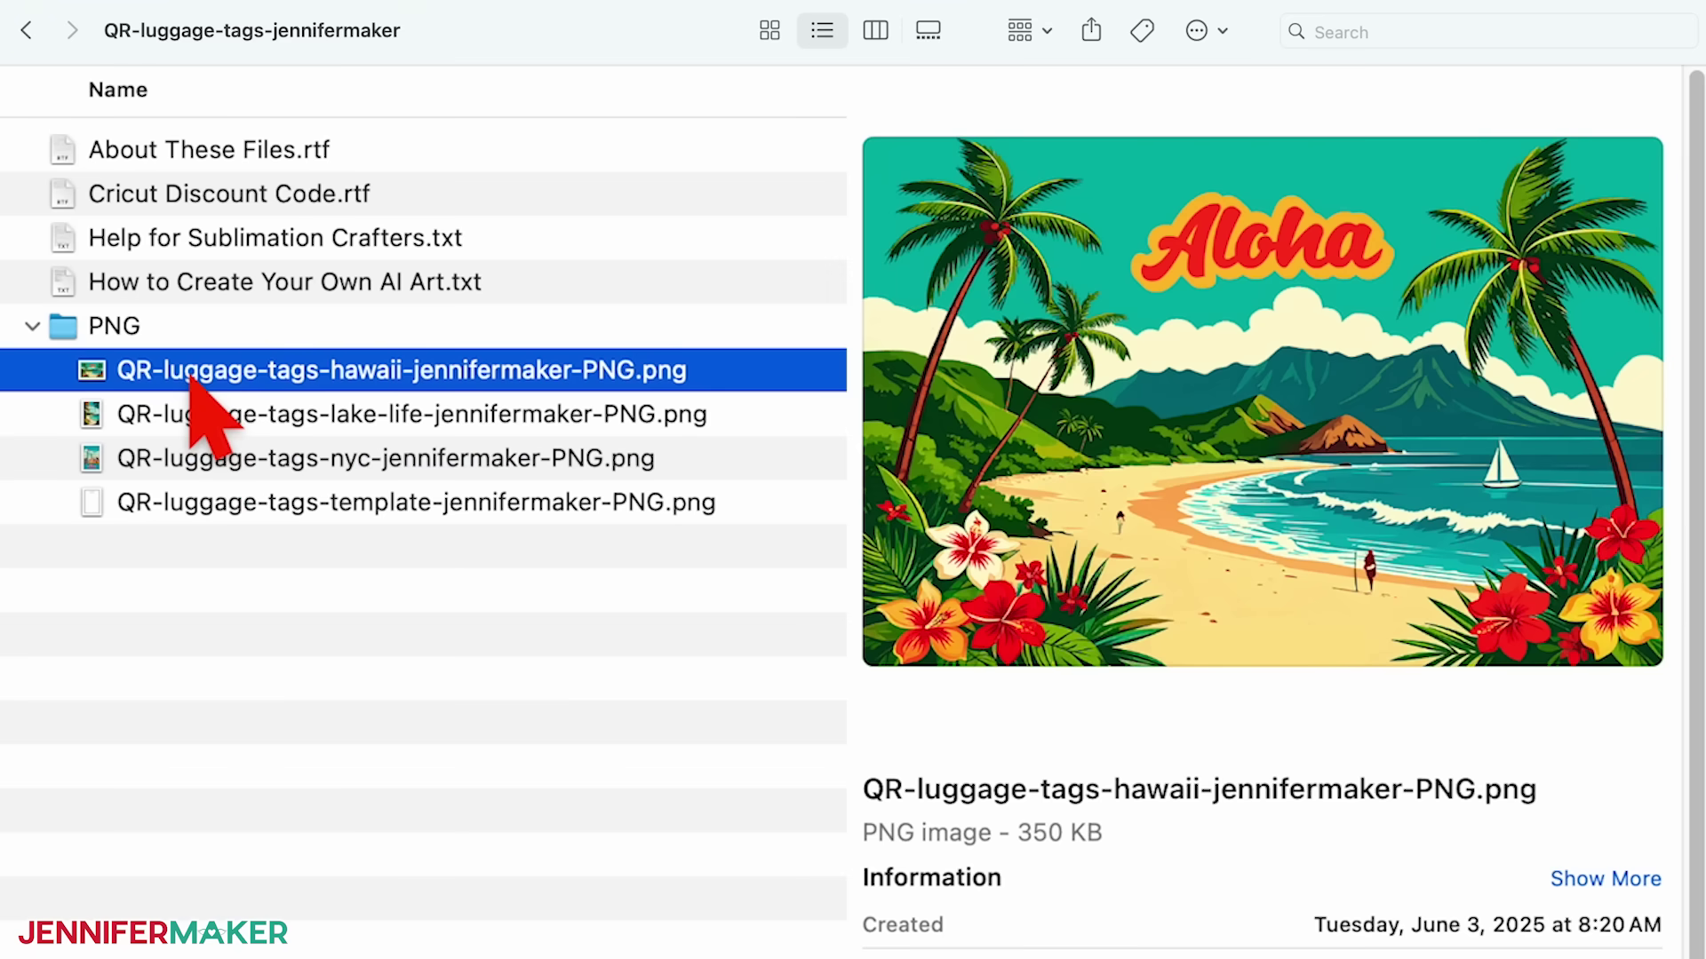
click(204, 417)
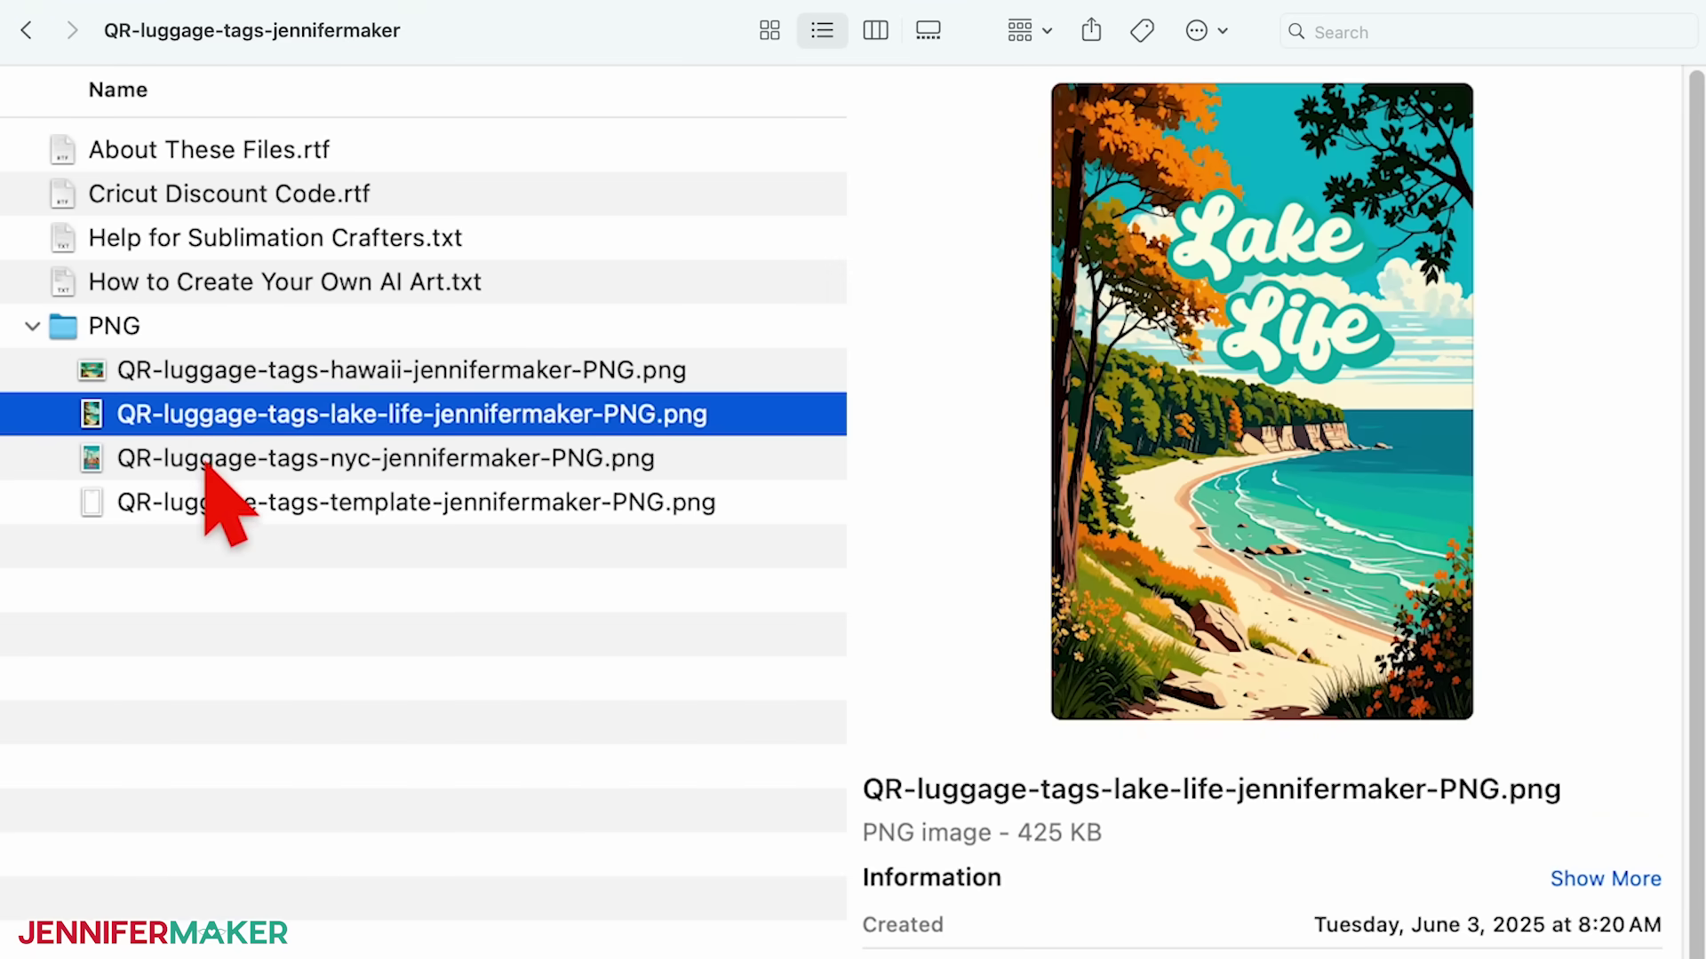
click(206, 464)
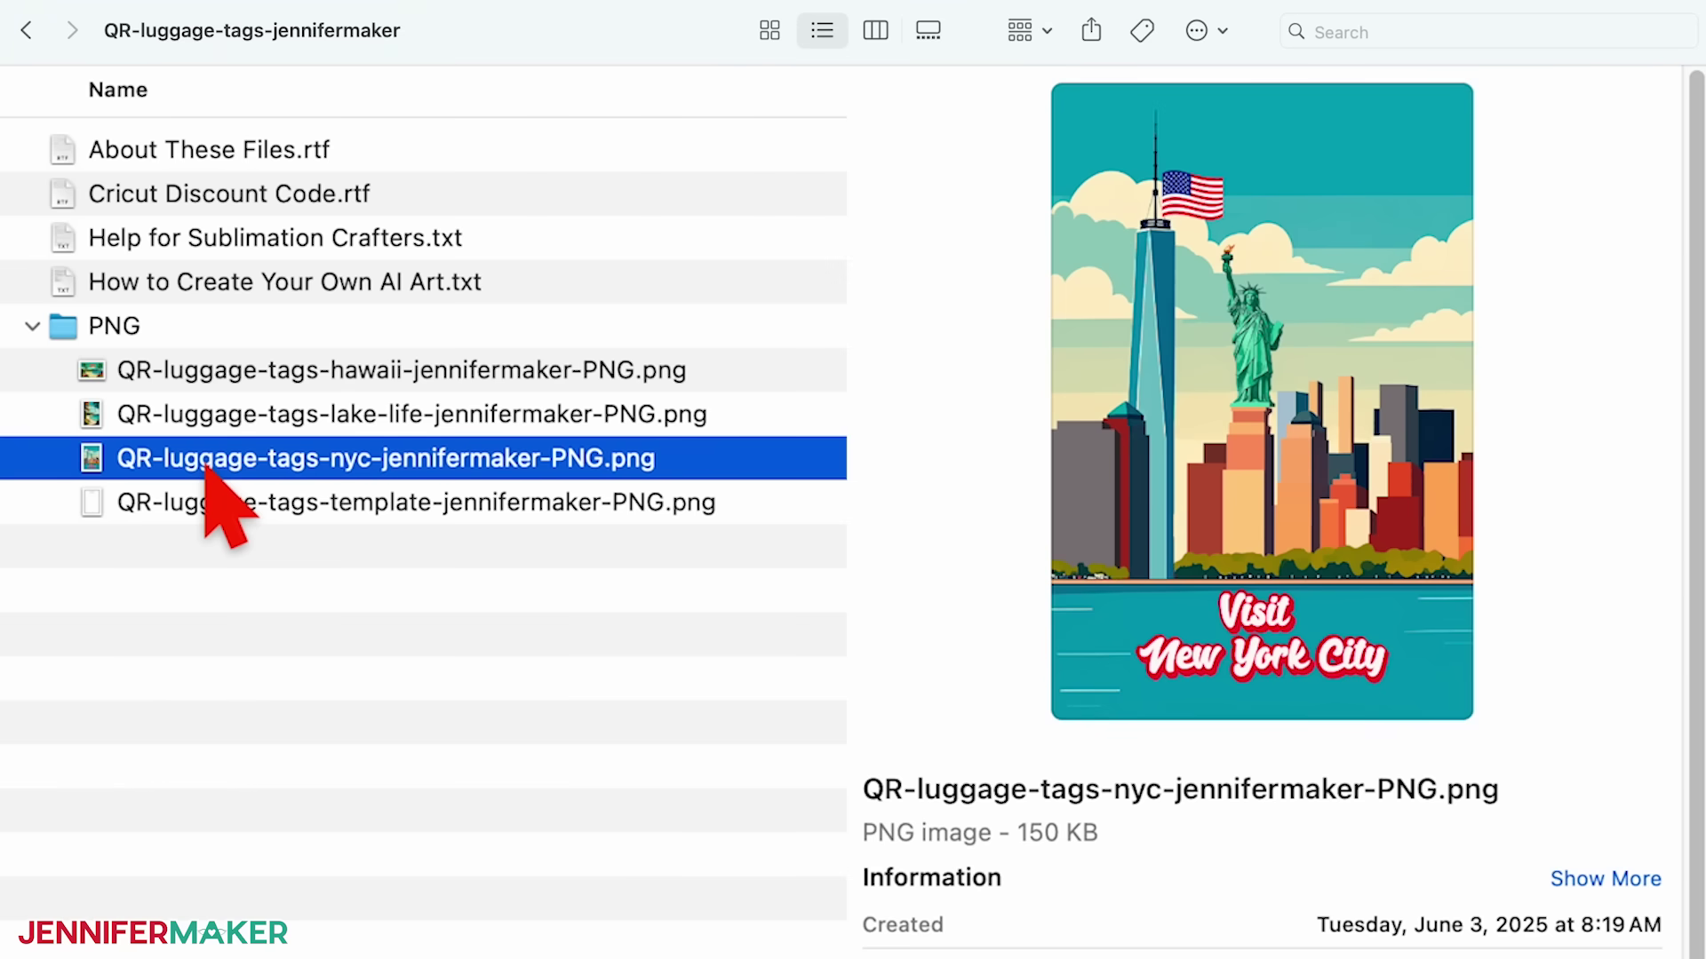
click(207, 505)
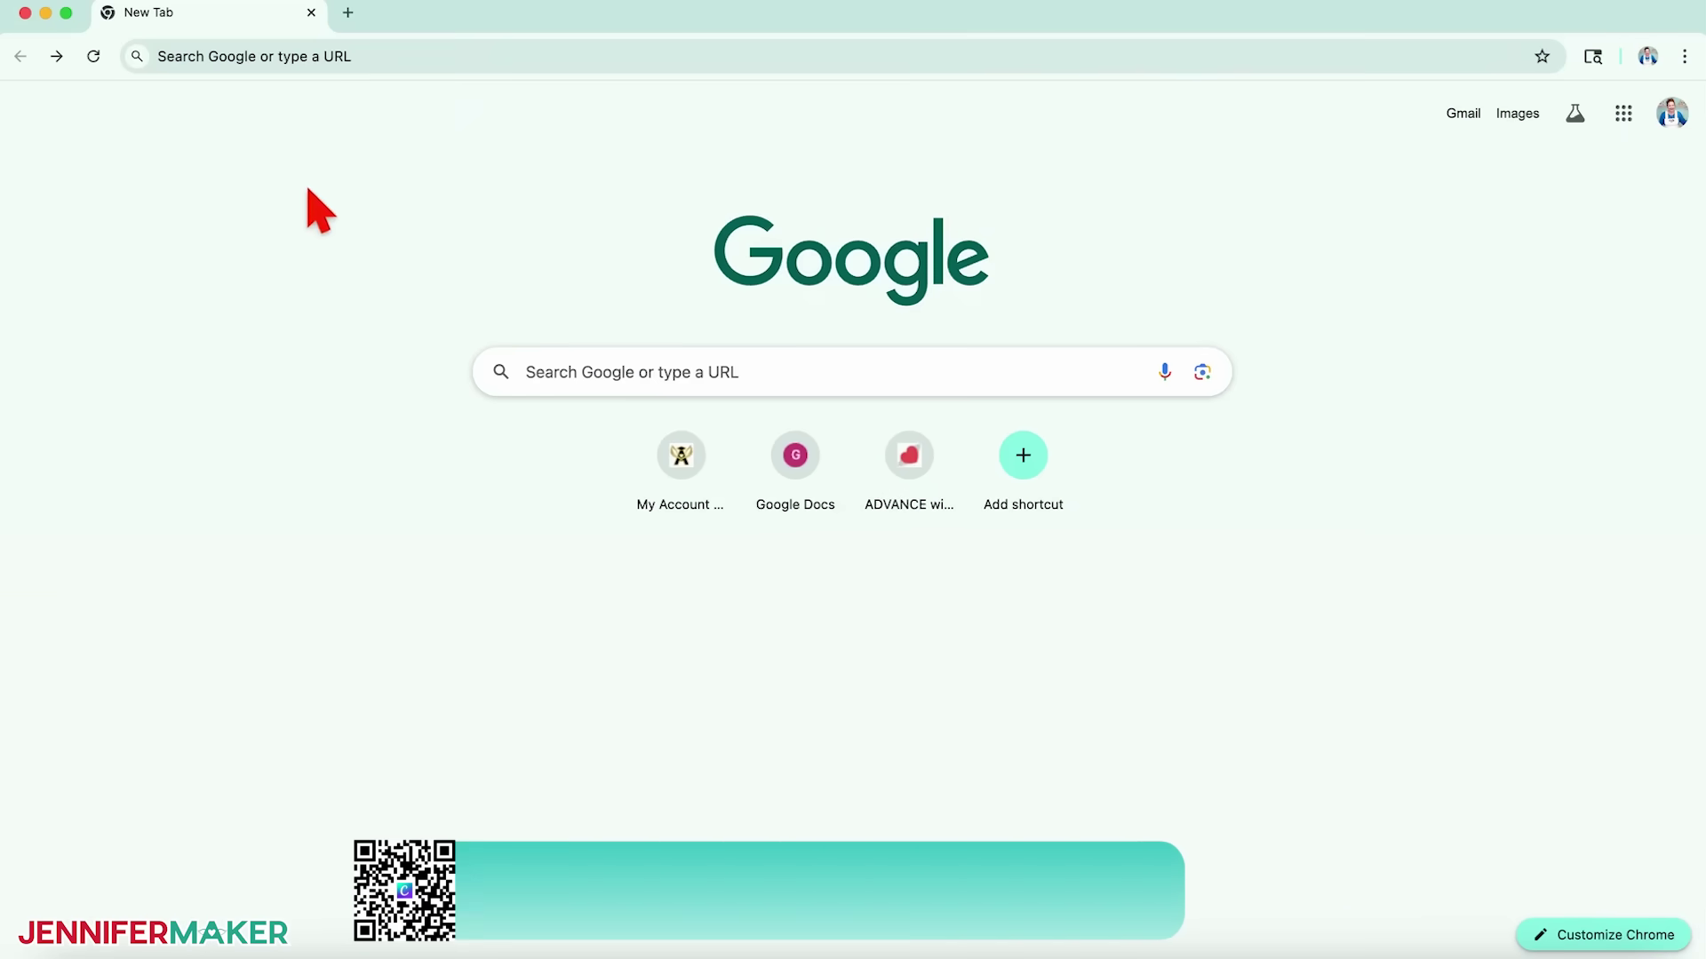
- Load jennifermaker.com/canva in Chrome to reach the Canva home page
click(371, 56)
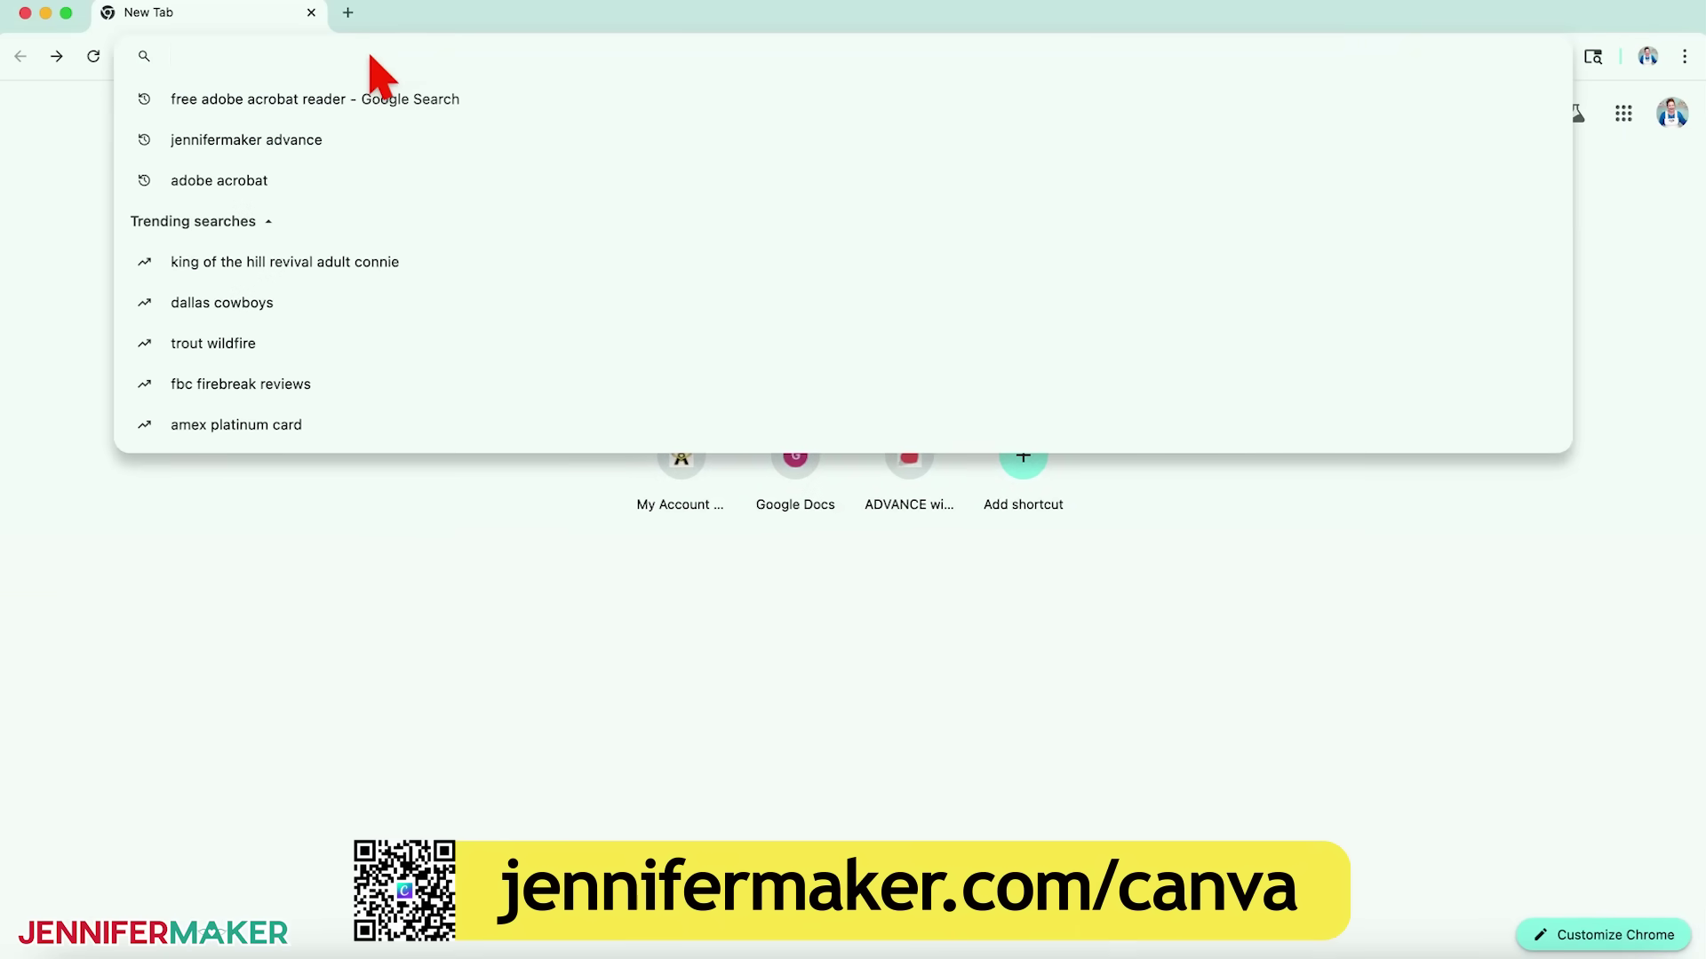
text(jenn)
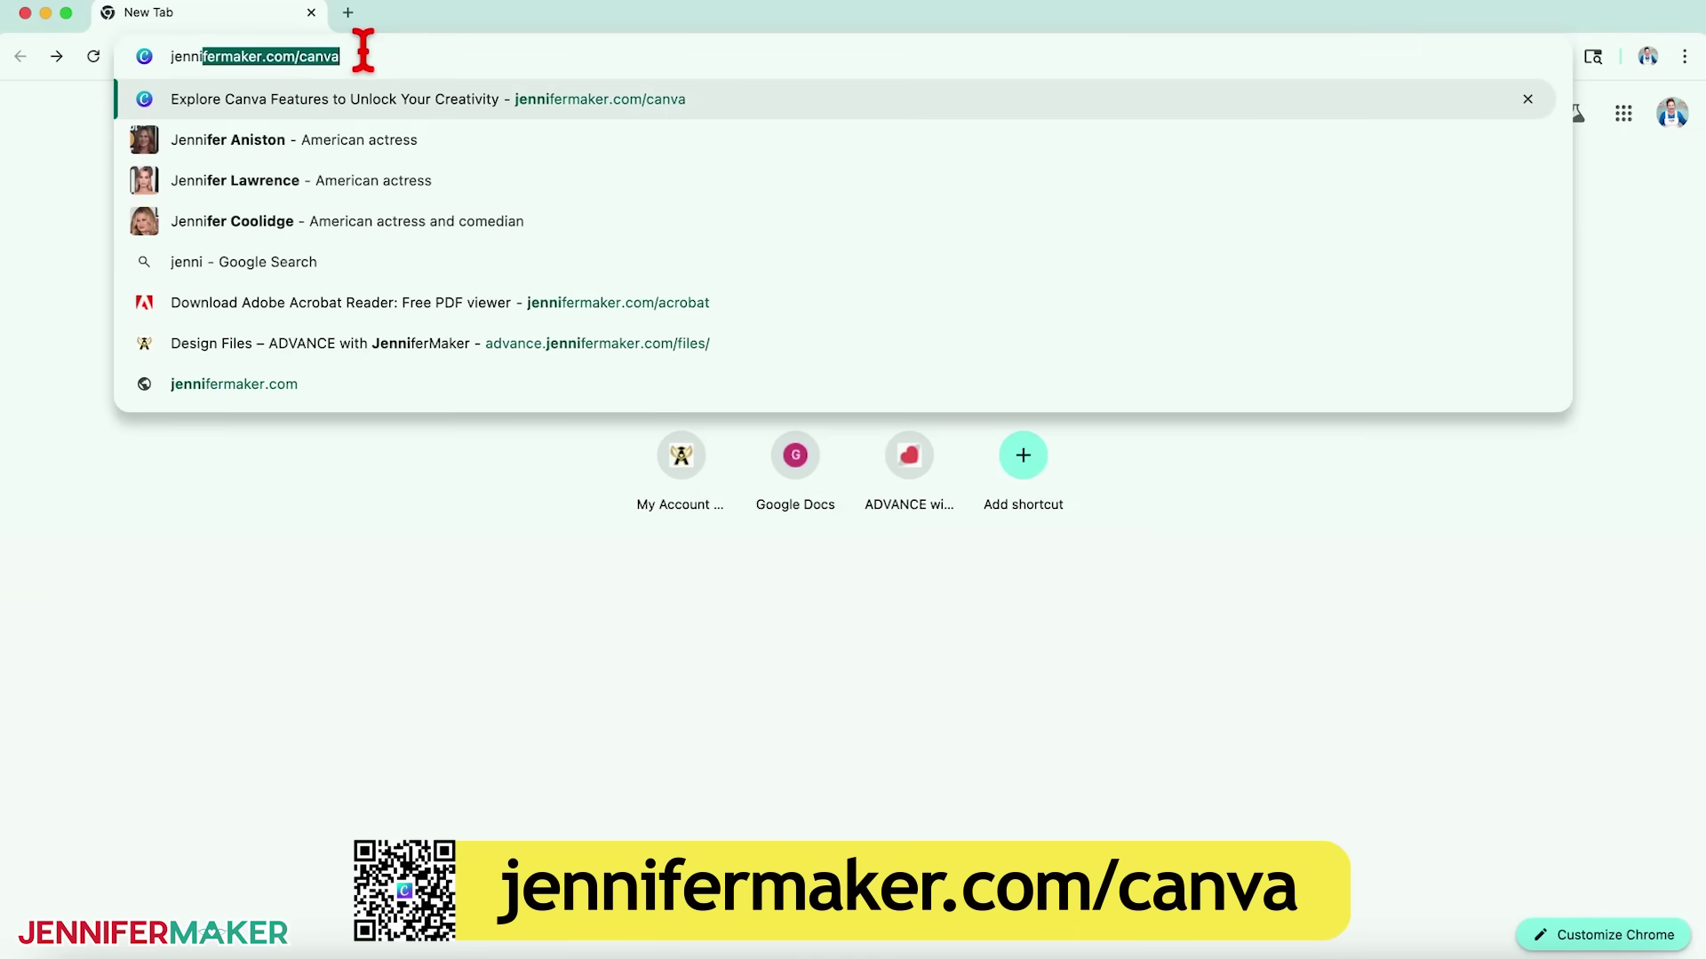
text(i)
key(Right)
key(Return)
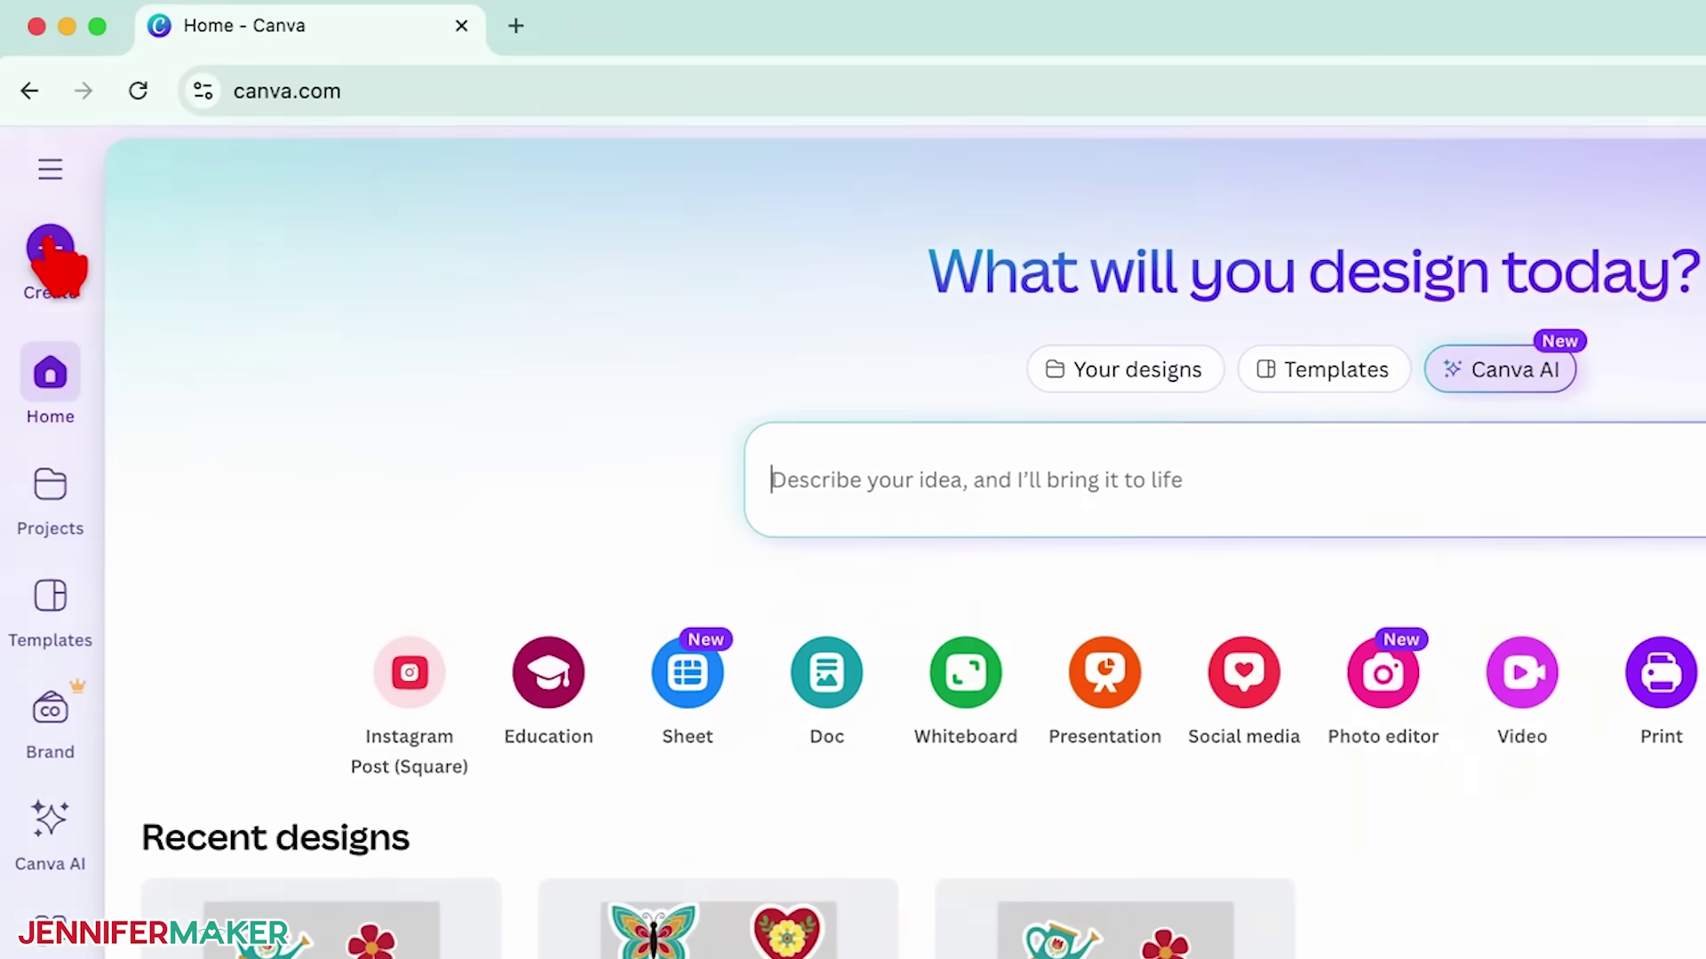
- Create a new custom-size Canva design measuring 2.65 × 4 inches
click(51, 254)
click(182, 693)
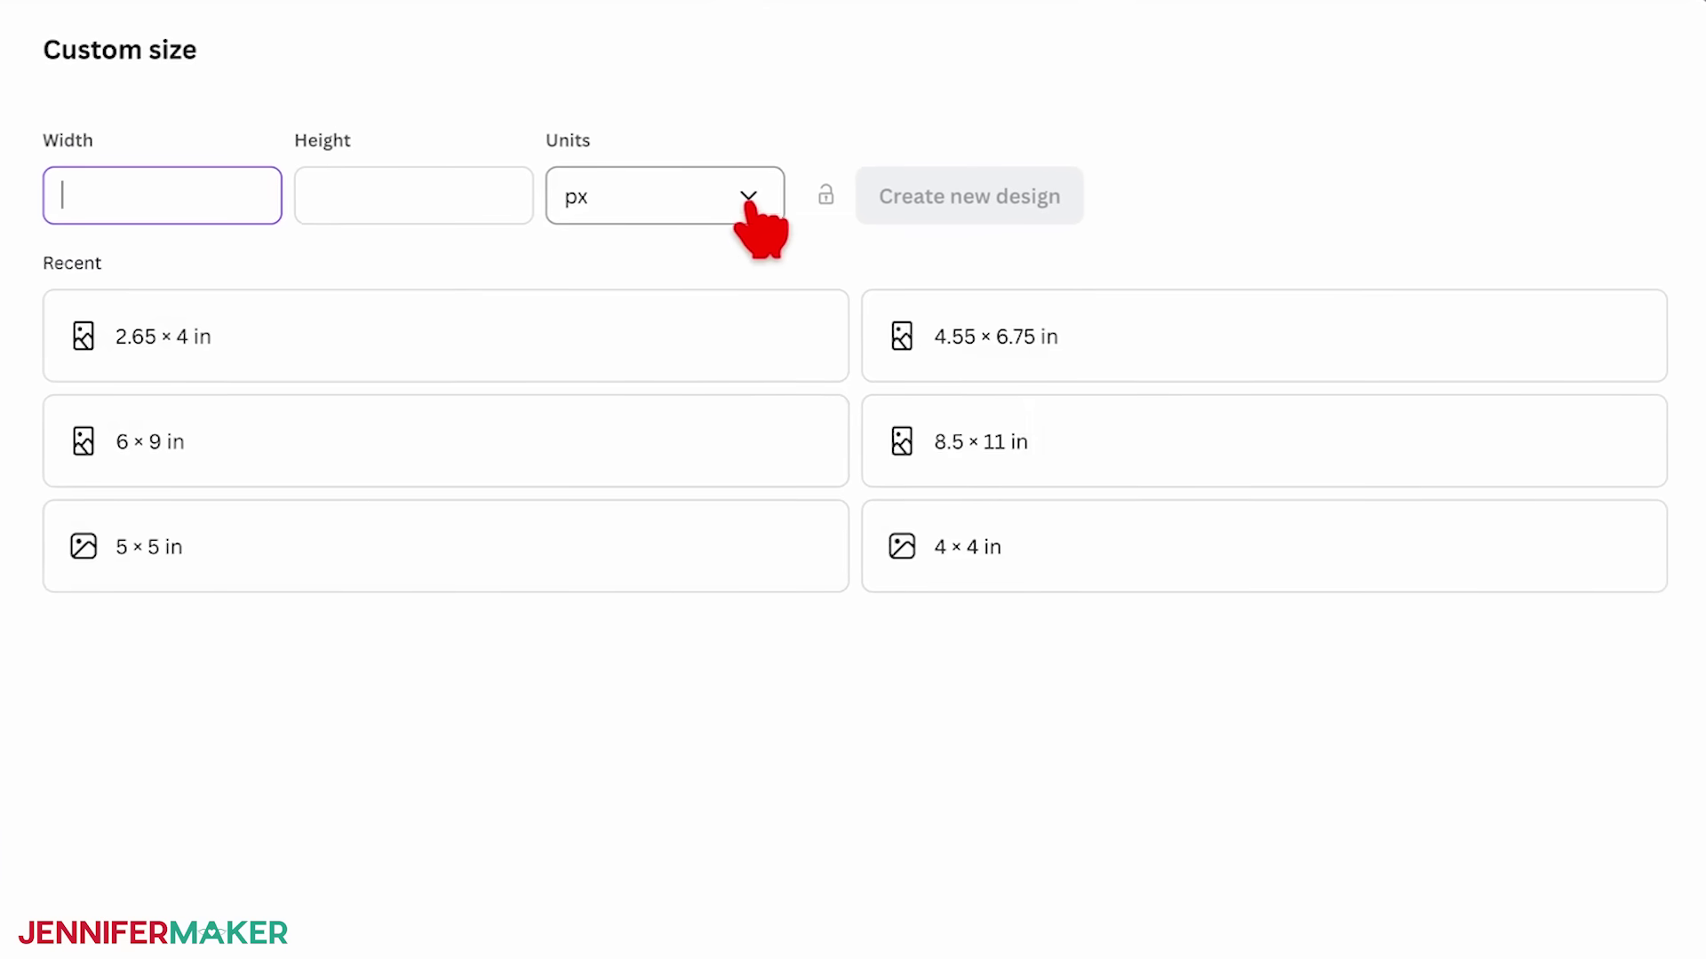
click(730, 341)
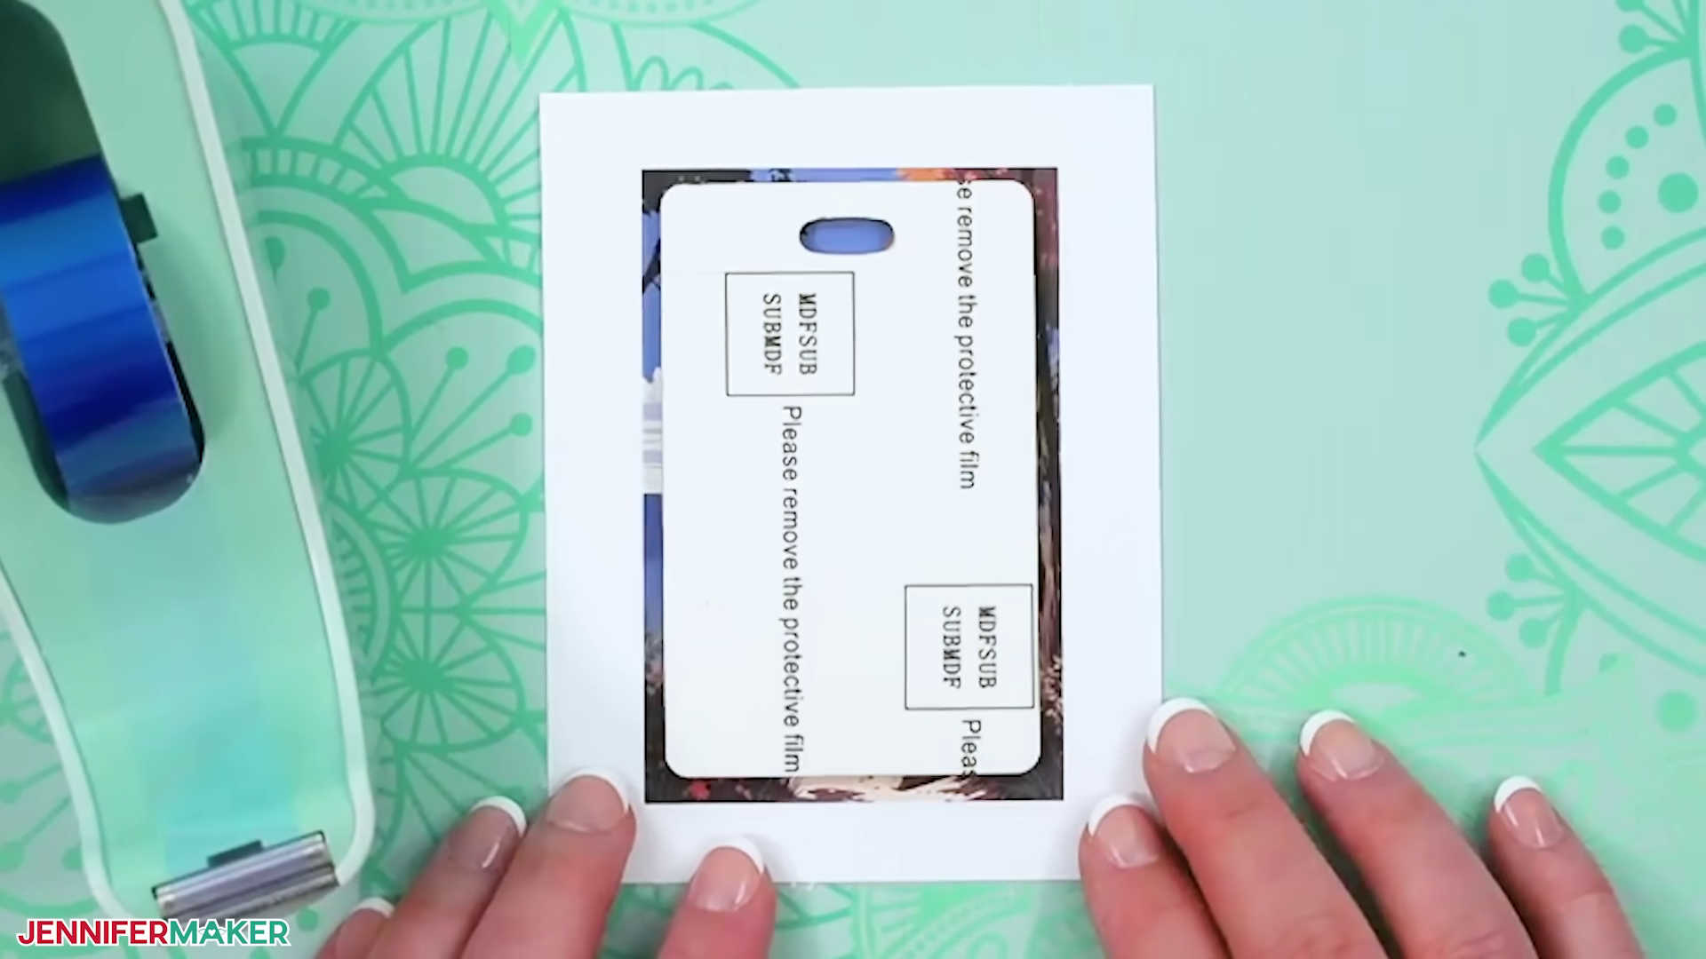
click(1134, 248)
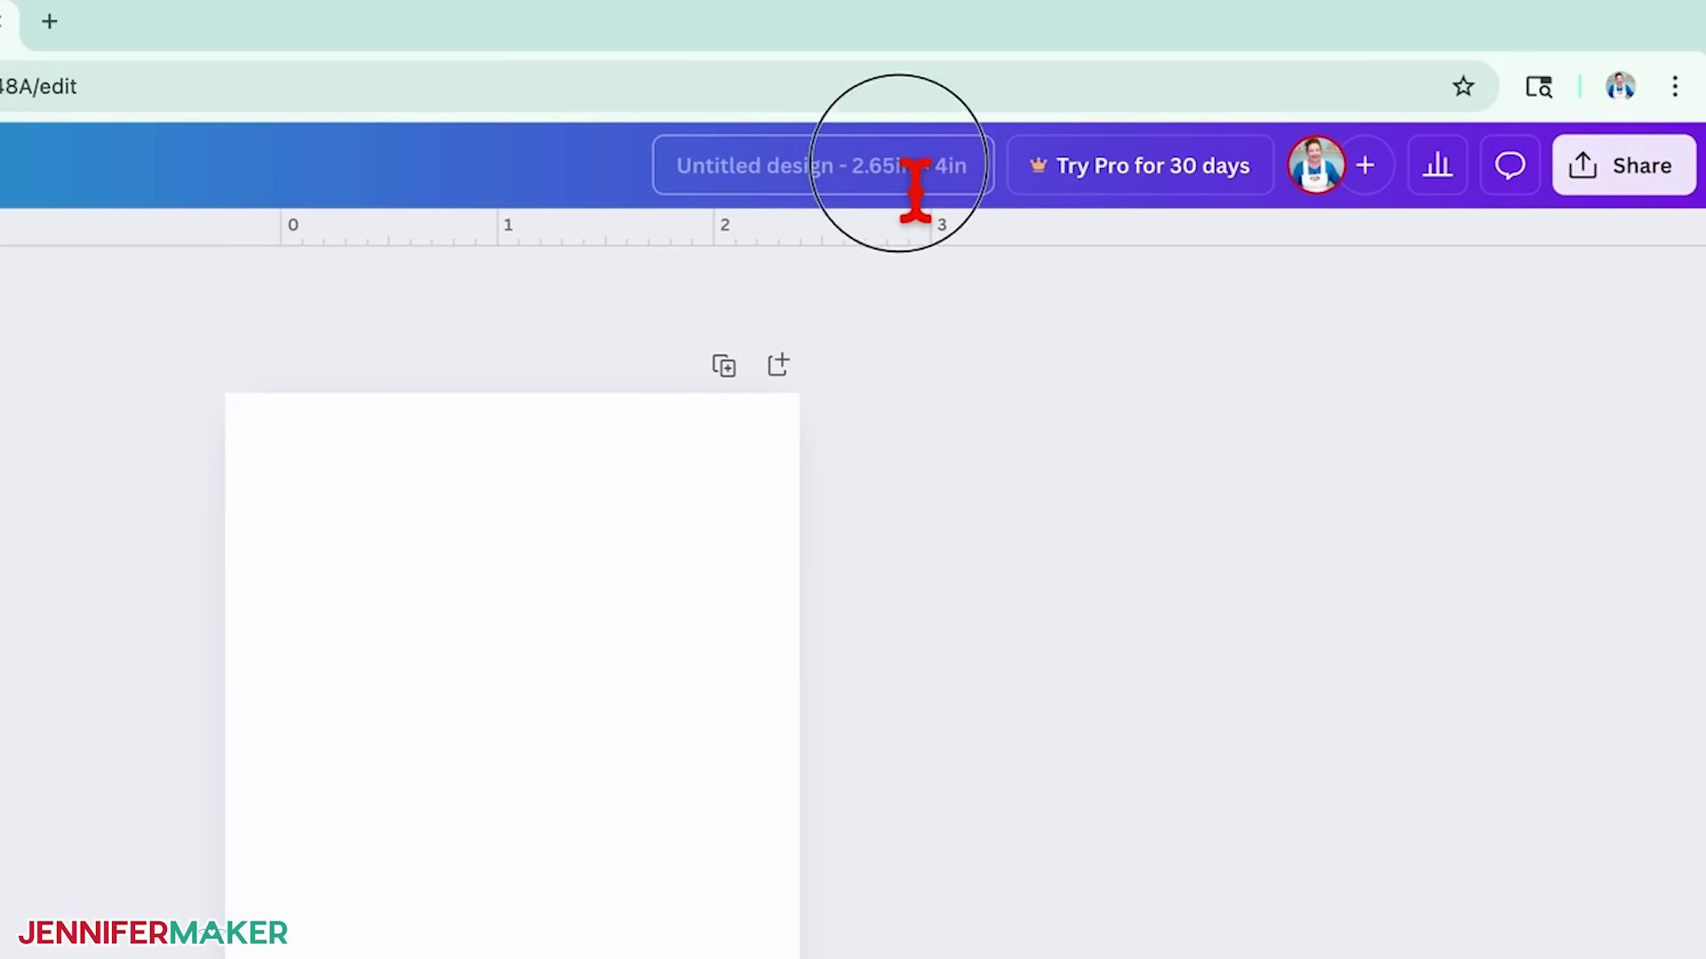
- Rename the design to 'Luggage Tags by JenniferMaker'
click(915, 190)
key(BackSpace)
text(Luggage Tags by JenniferMaker)
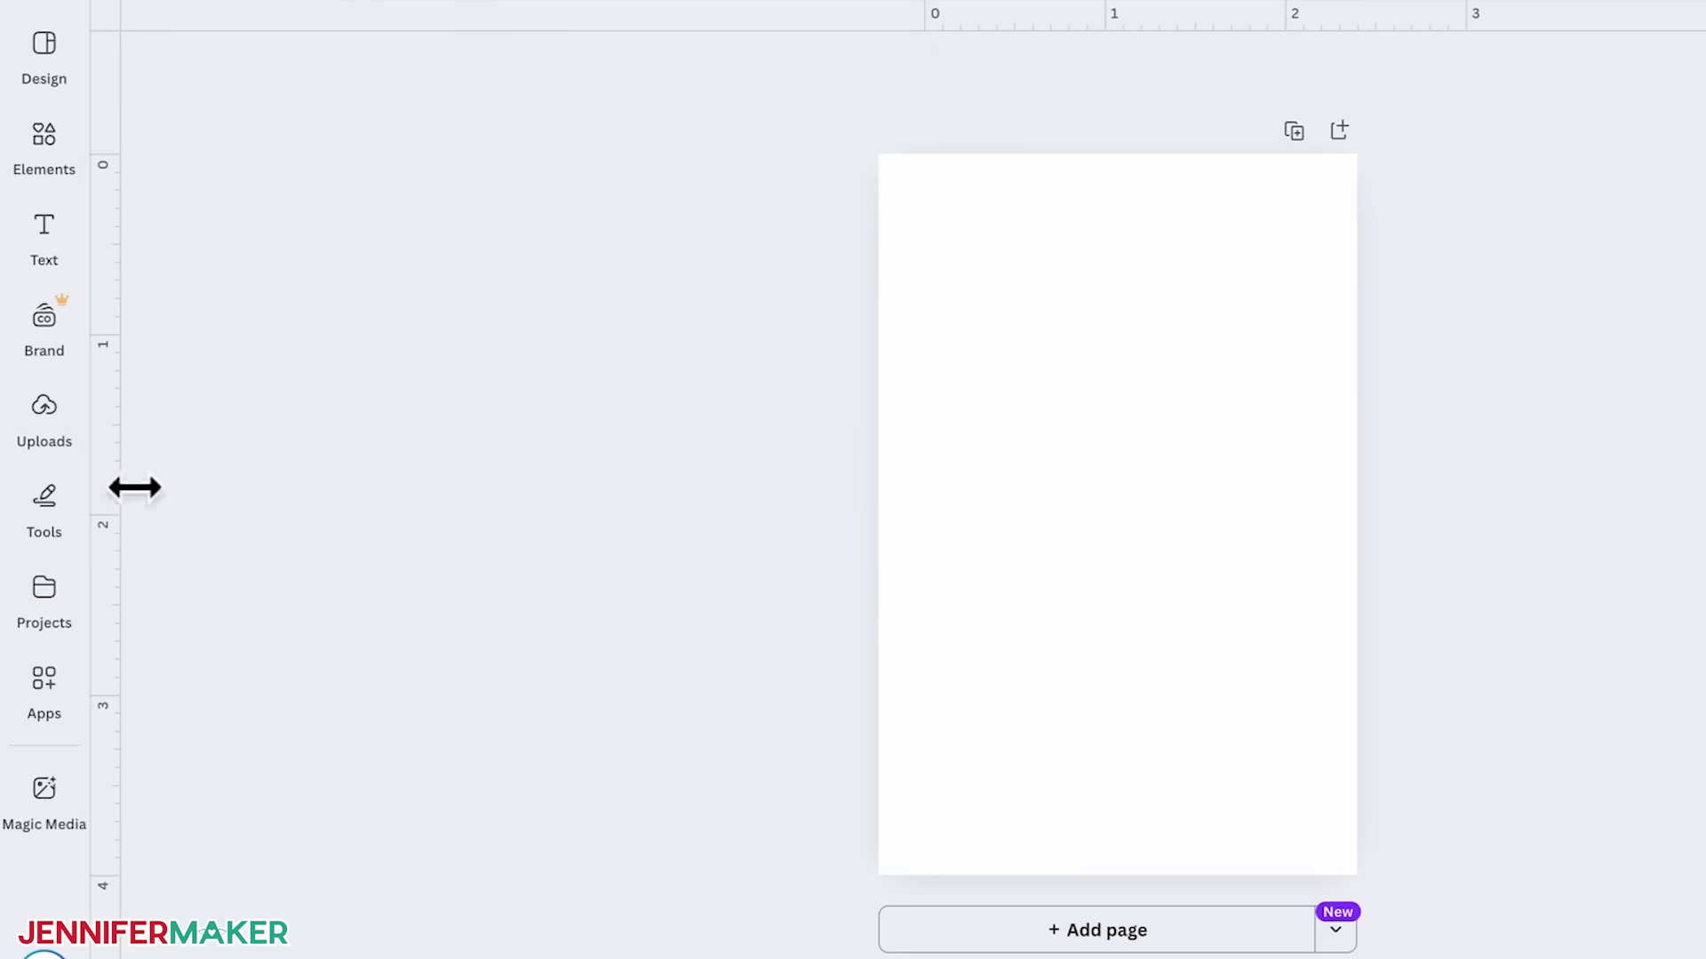
- Upload the blank tag template PNG from the PNG folder and add it to the page
click(44, 417)
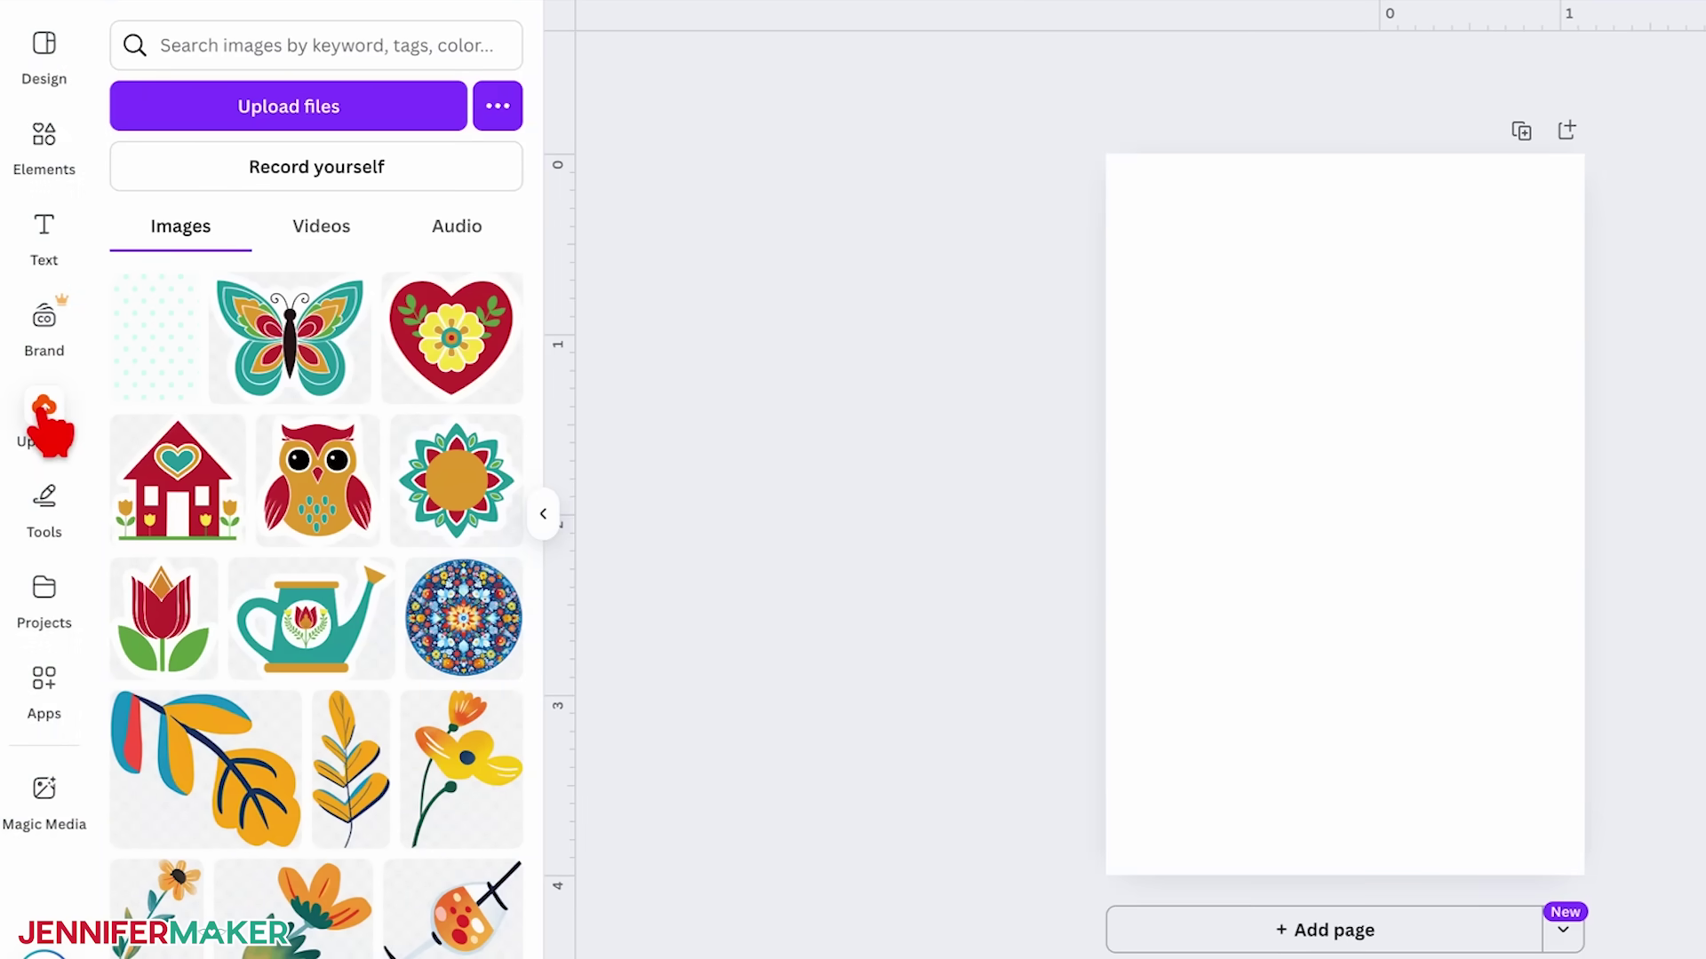
click(391, 120)
double_click(444, 336)
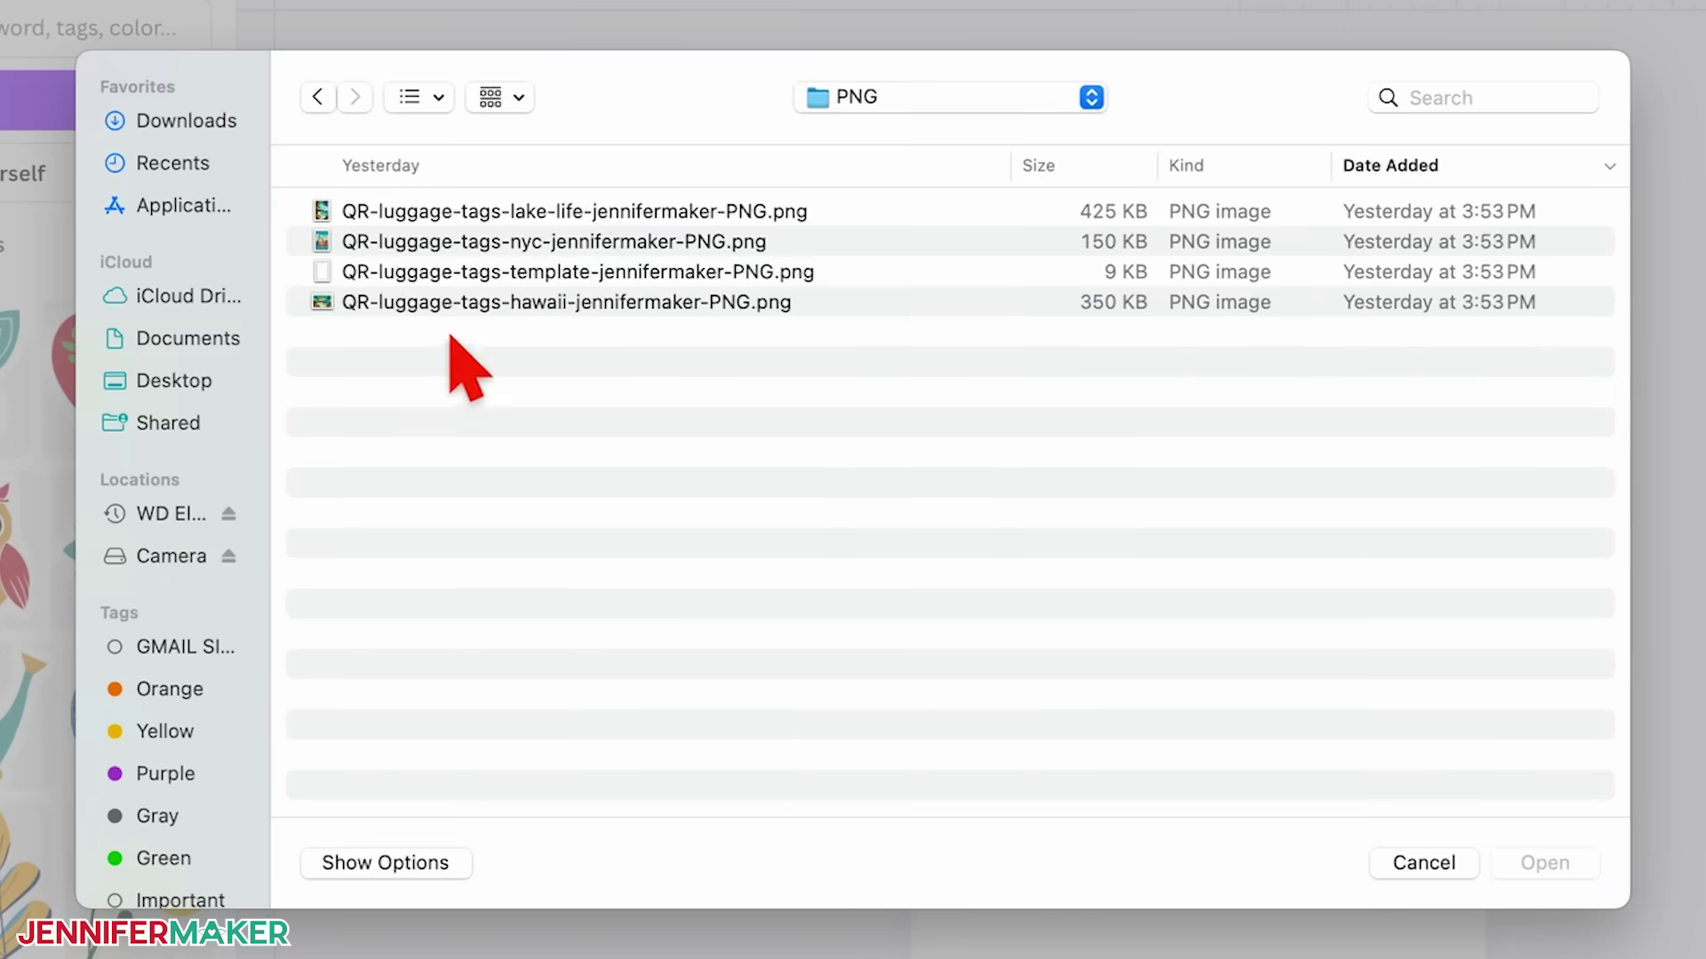
double_click(569, 272)
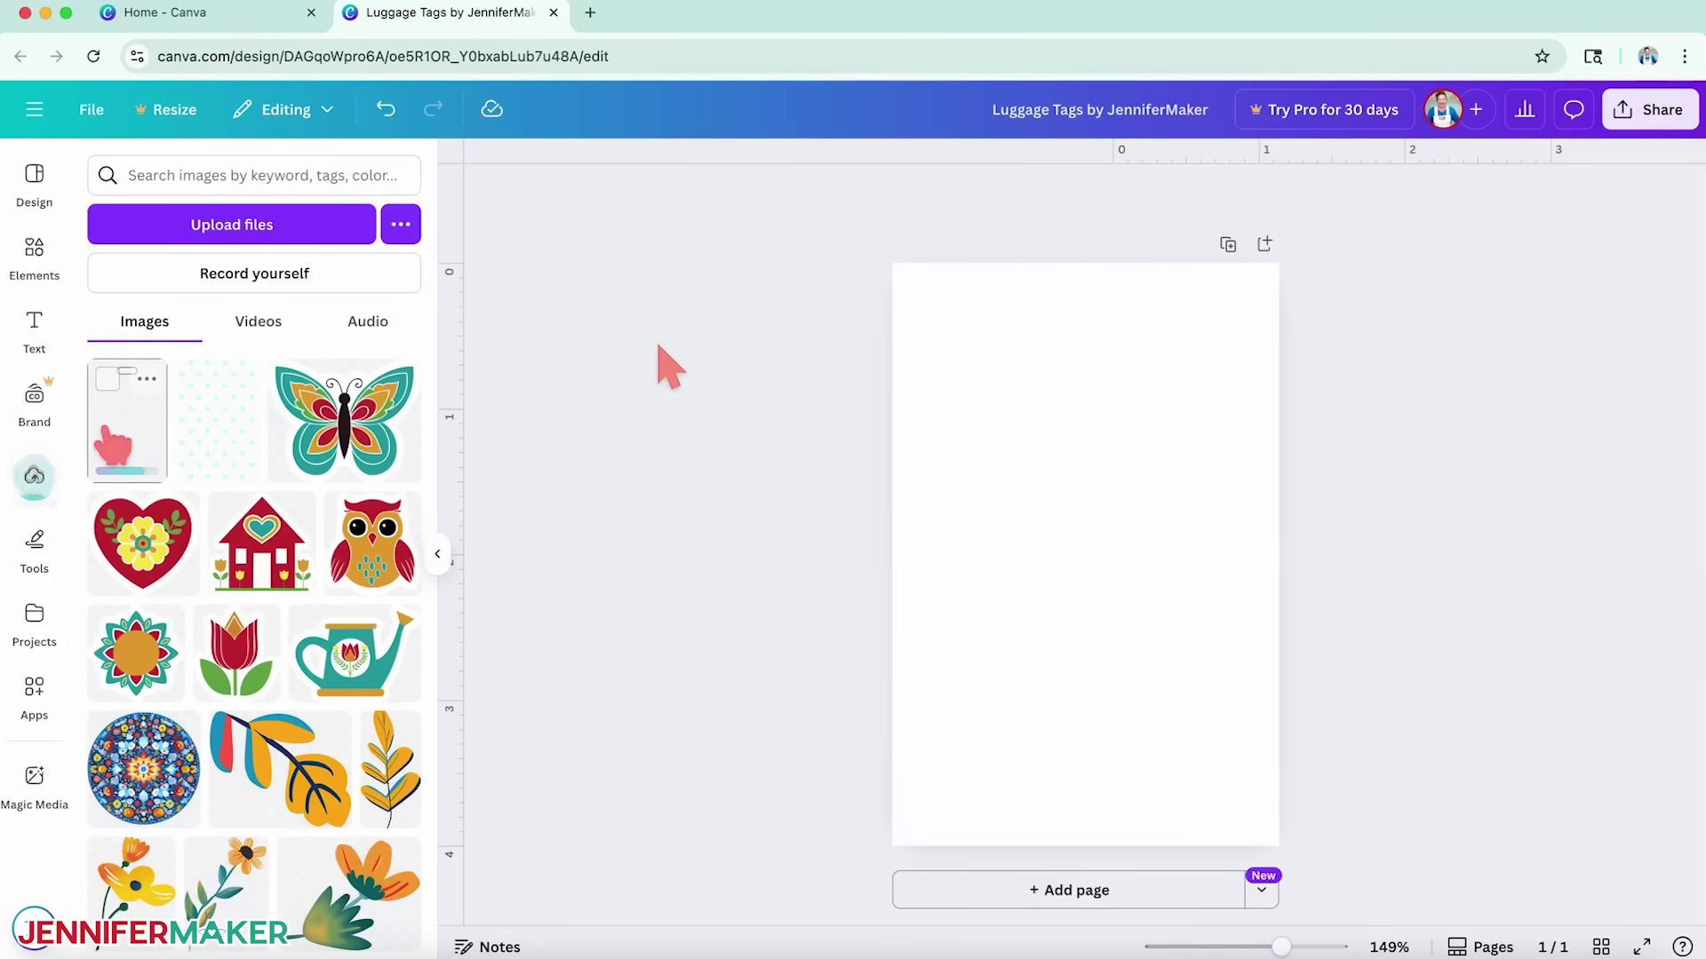
click(133, 440)
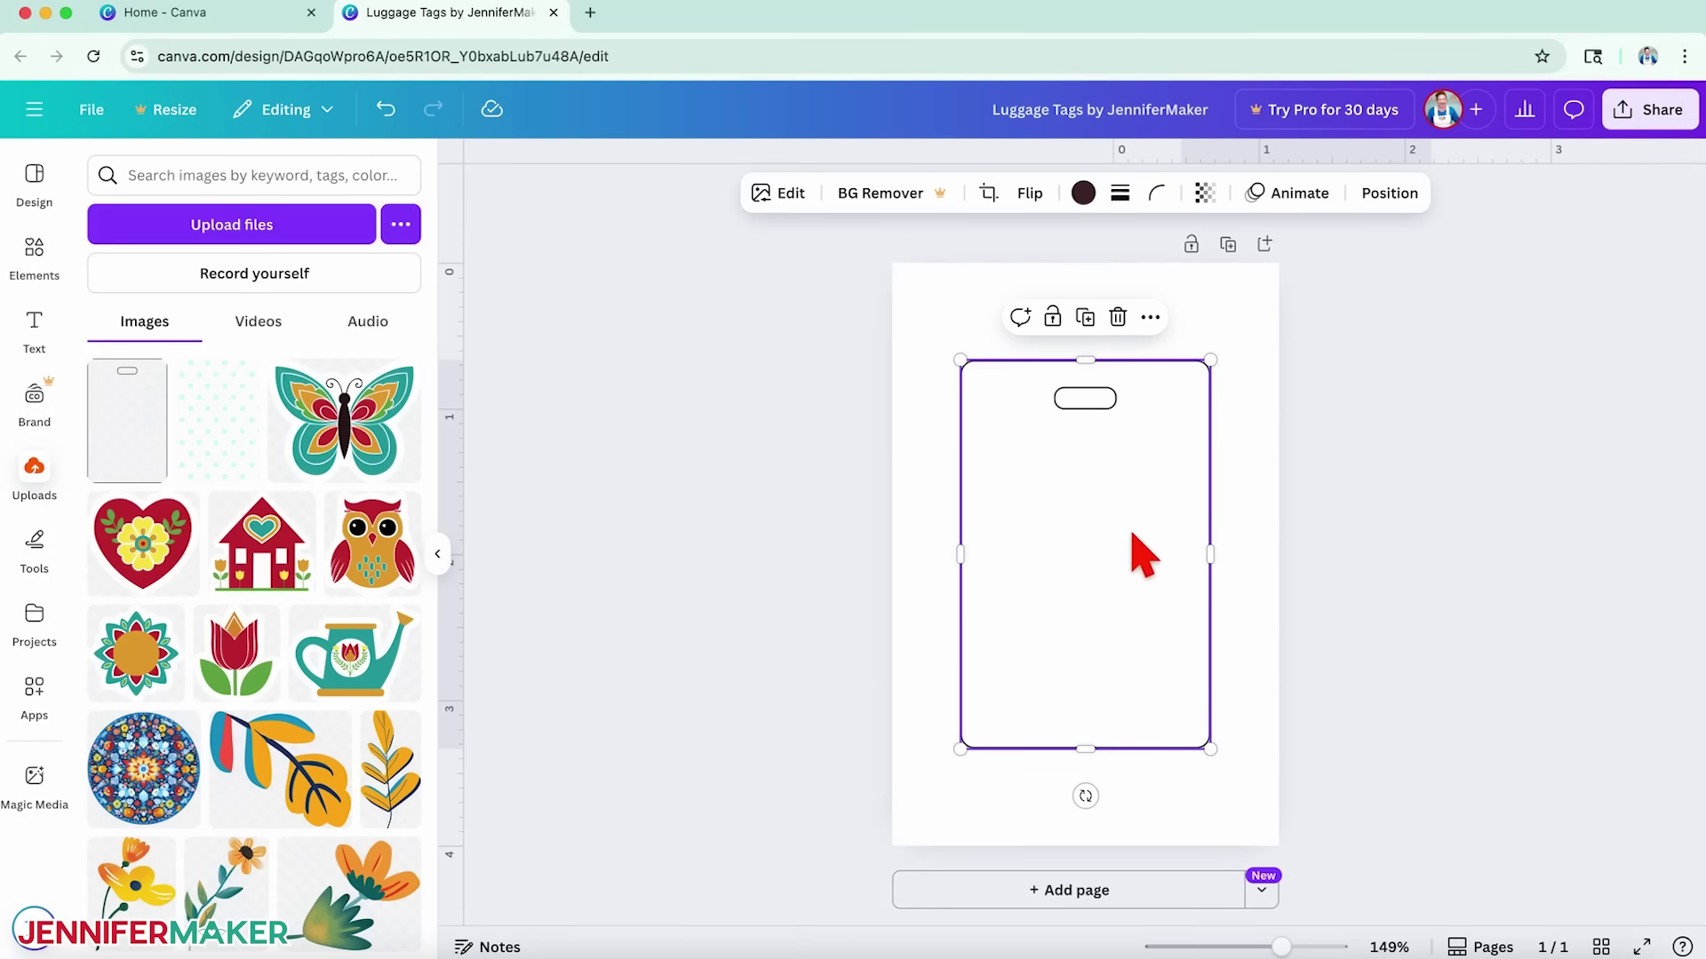
click(1391, 196)
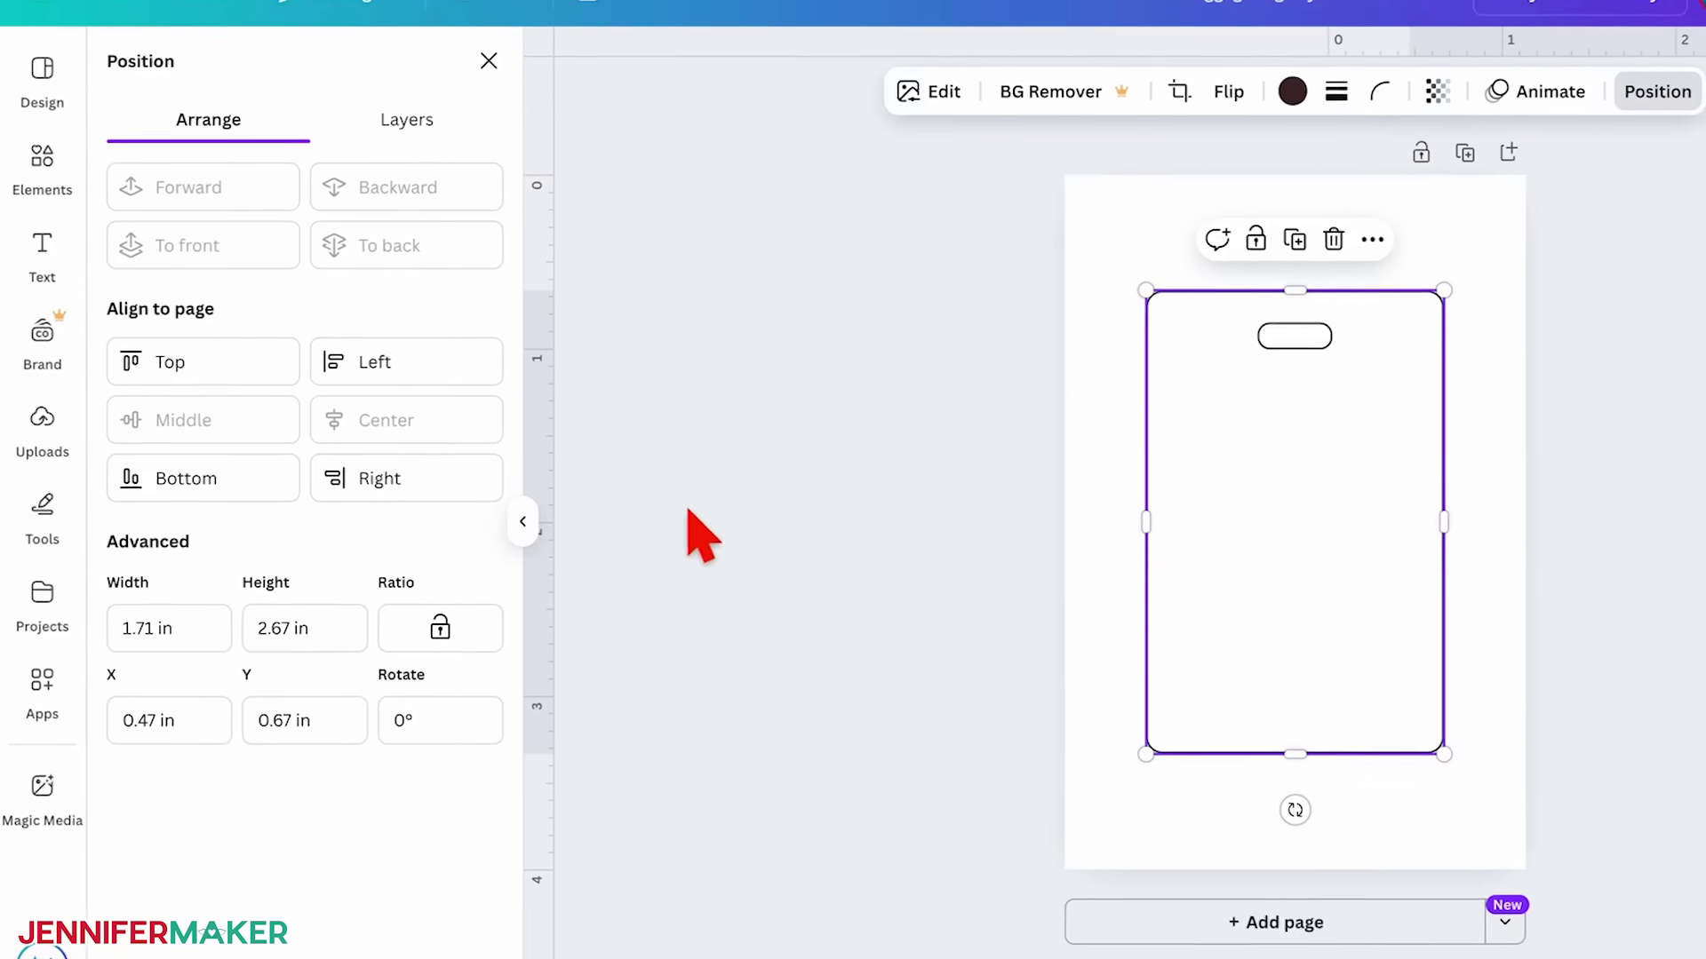
- Resize the tag outline to 2.4 × 3.74 in with ratio locked, centred on the page
click(458, 627)
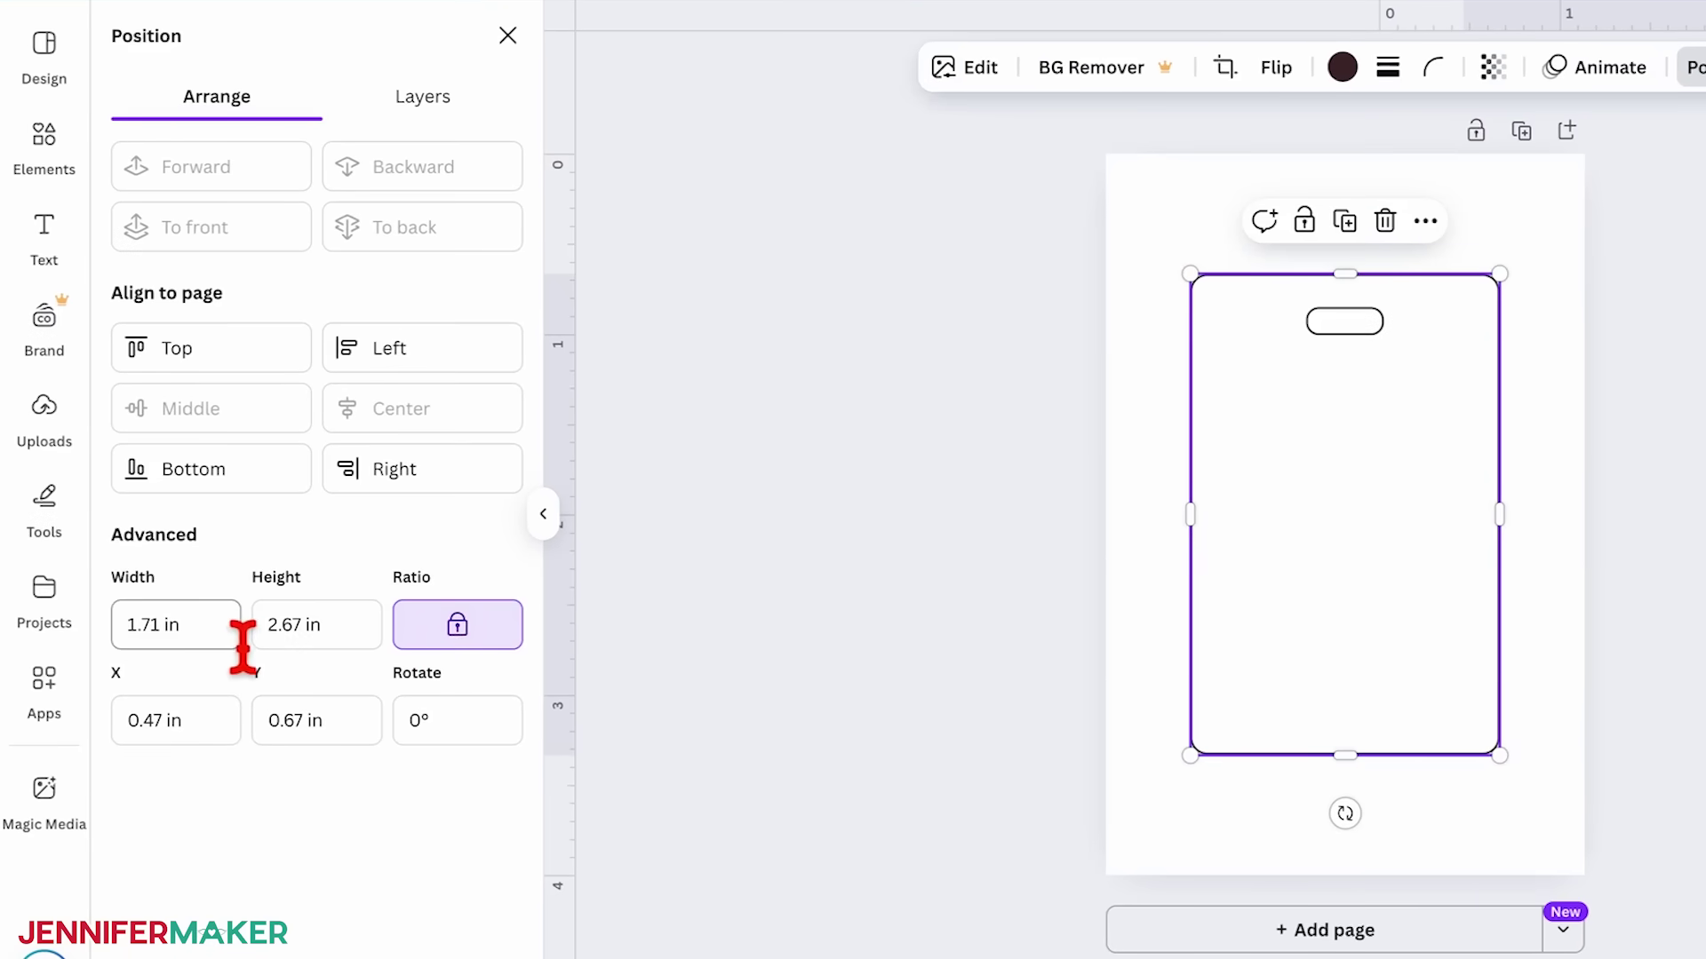
key(Tab)
text(3.74)
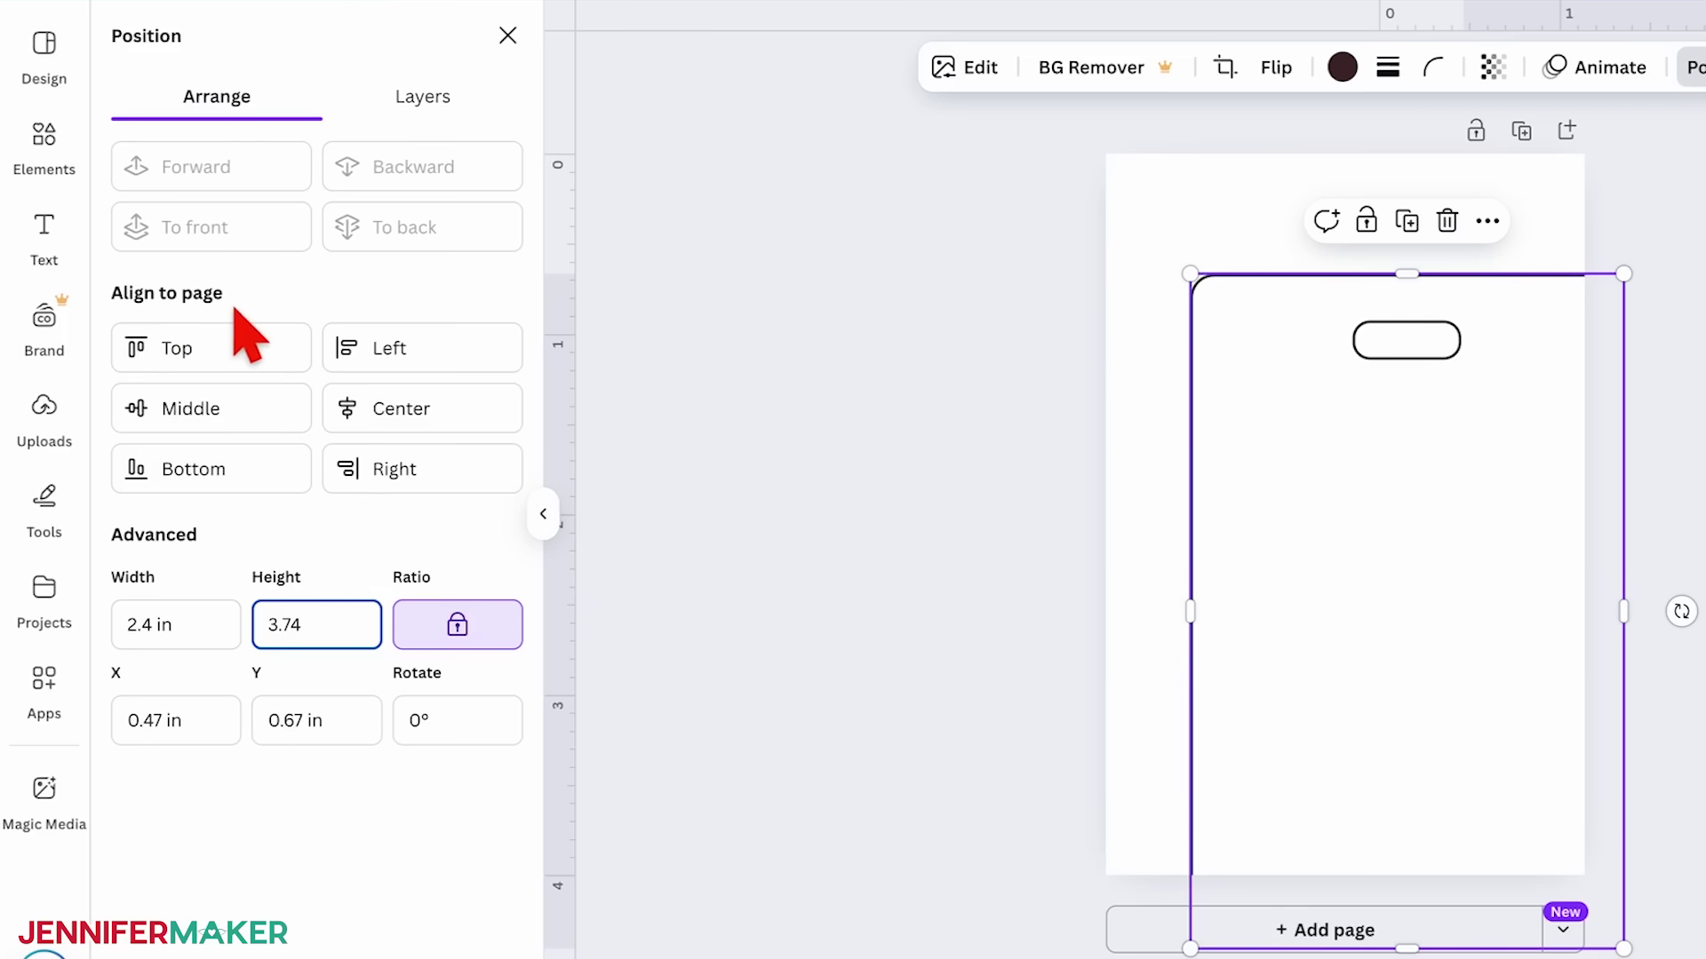
click(461, 404)
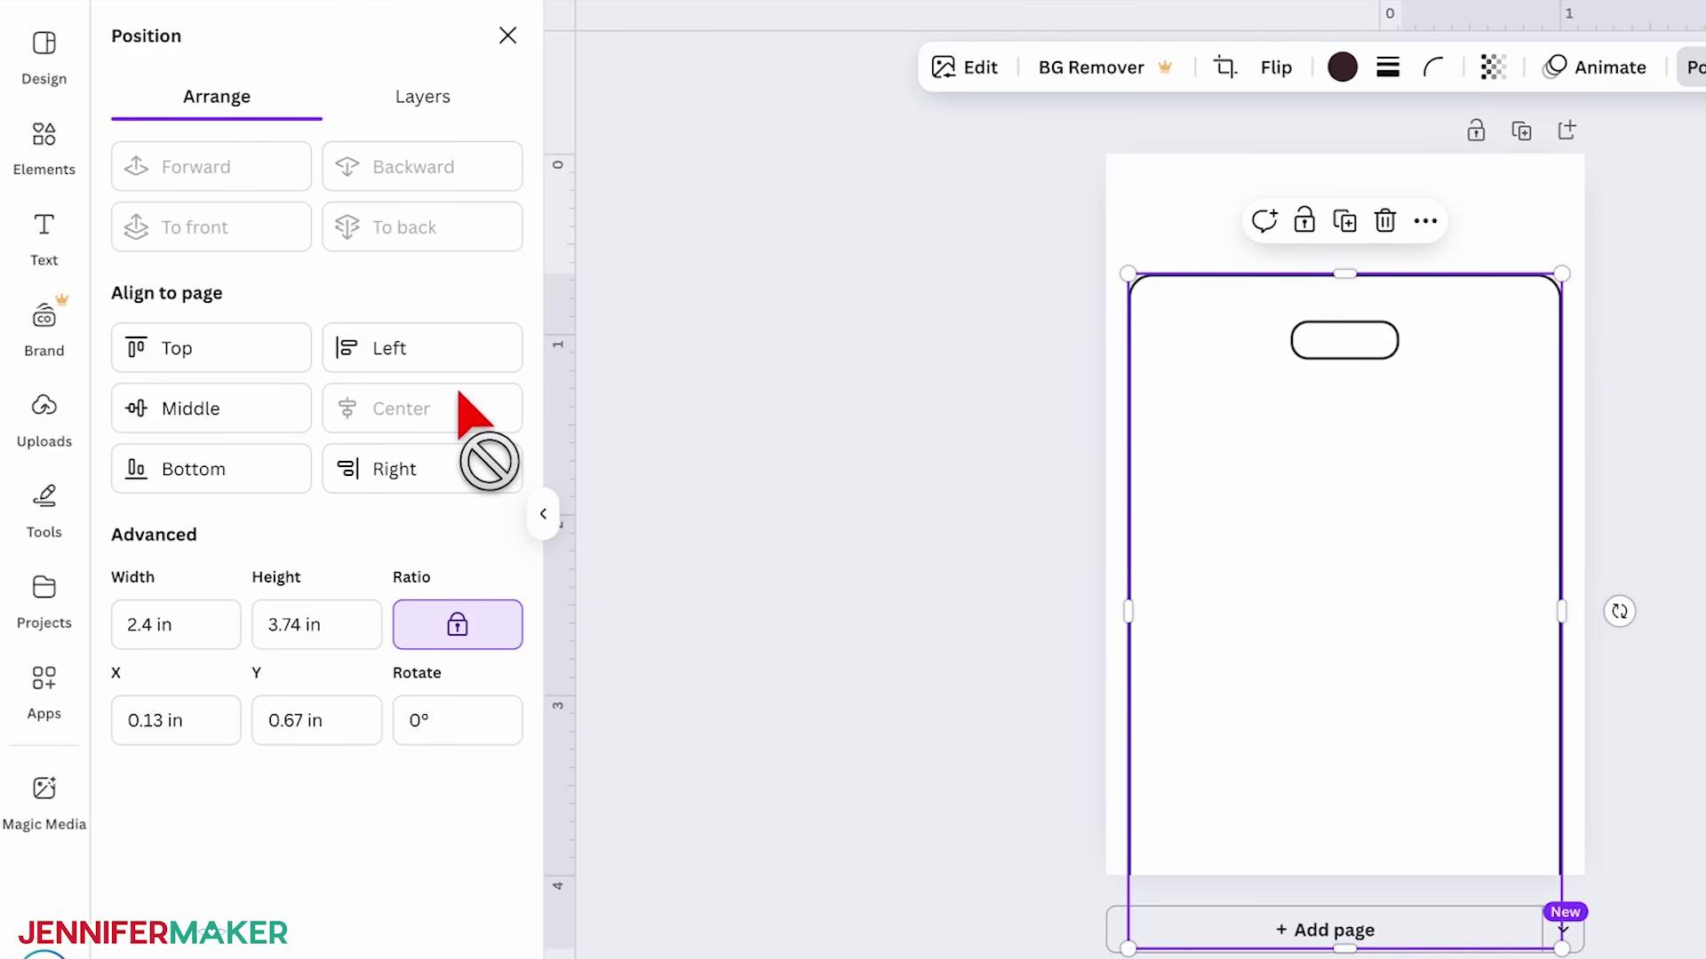
click(267, 417)
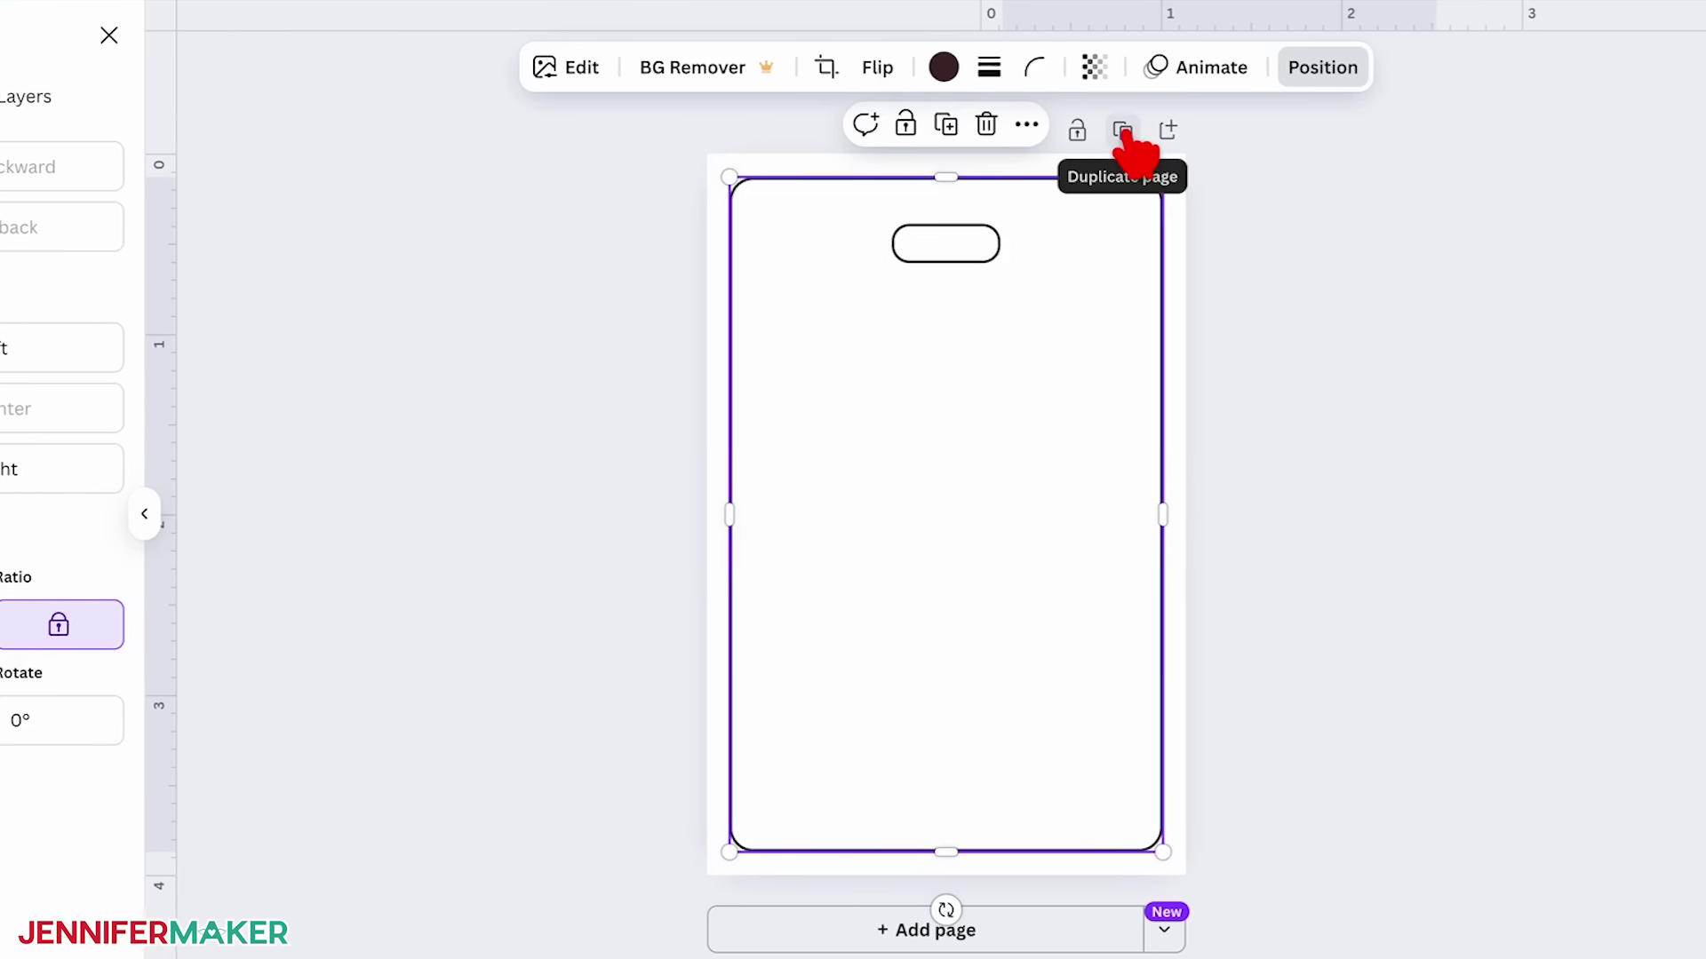
- Duplicate the page, upload the Lake Life artwork, and shrink the hula girl image
click(1118, 134)
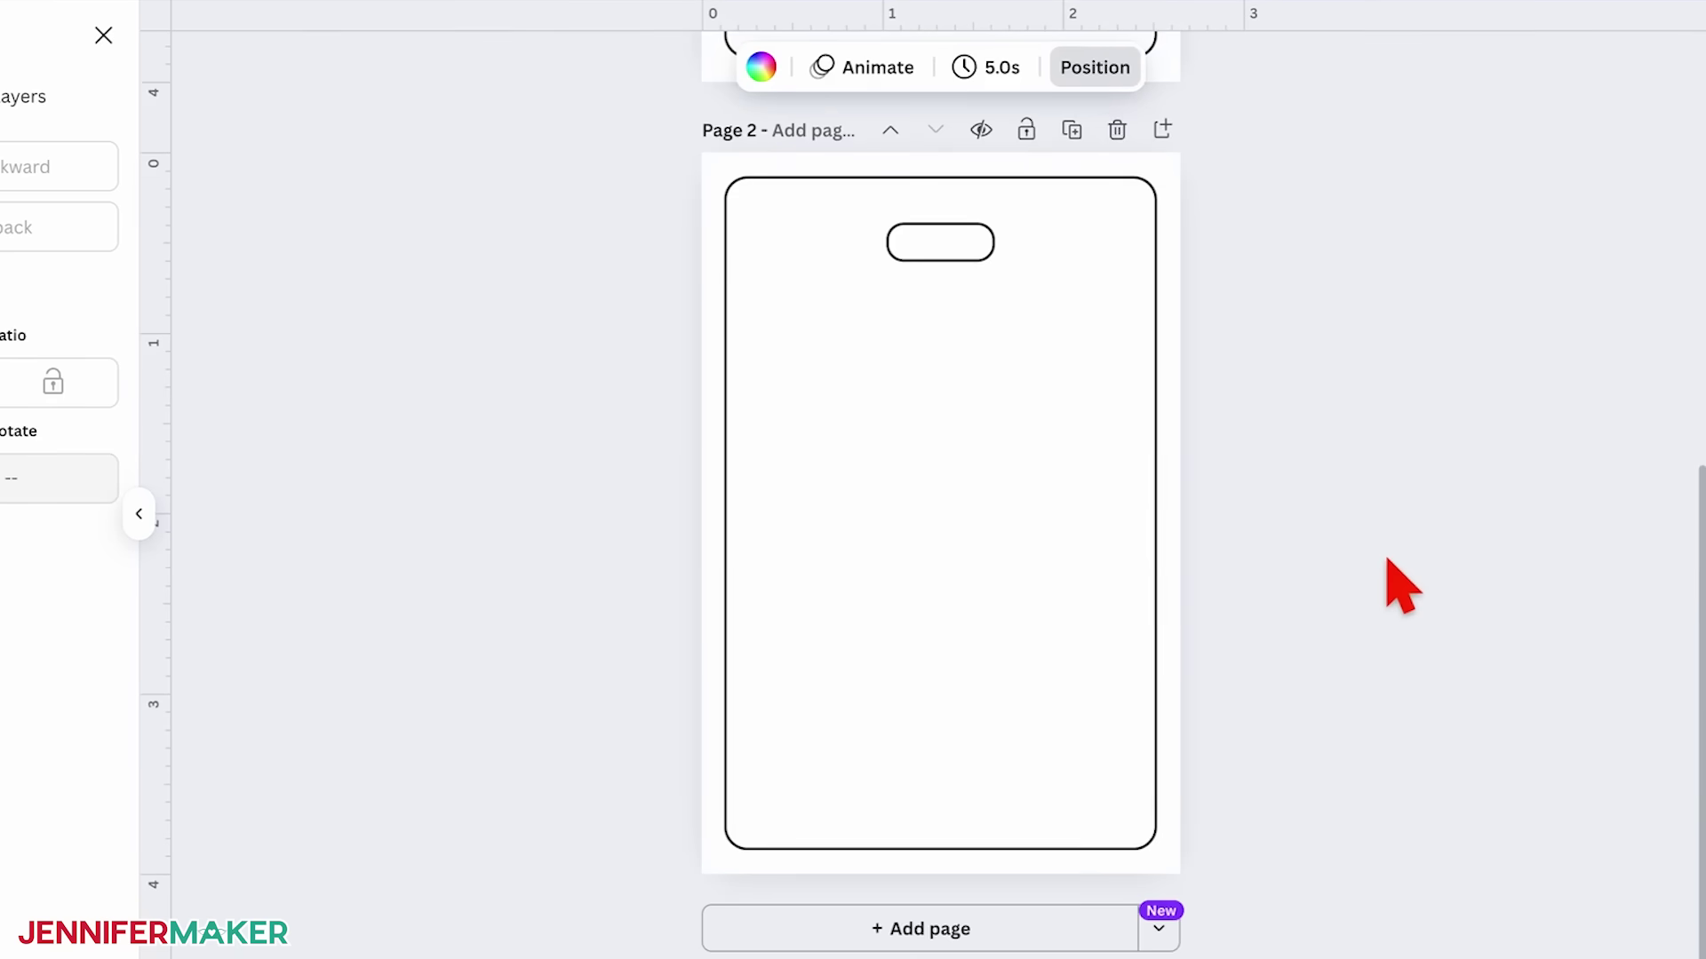
scroll(1399, 586, up, 8)
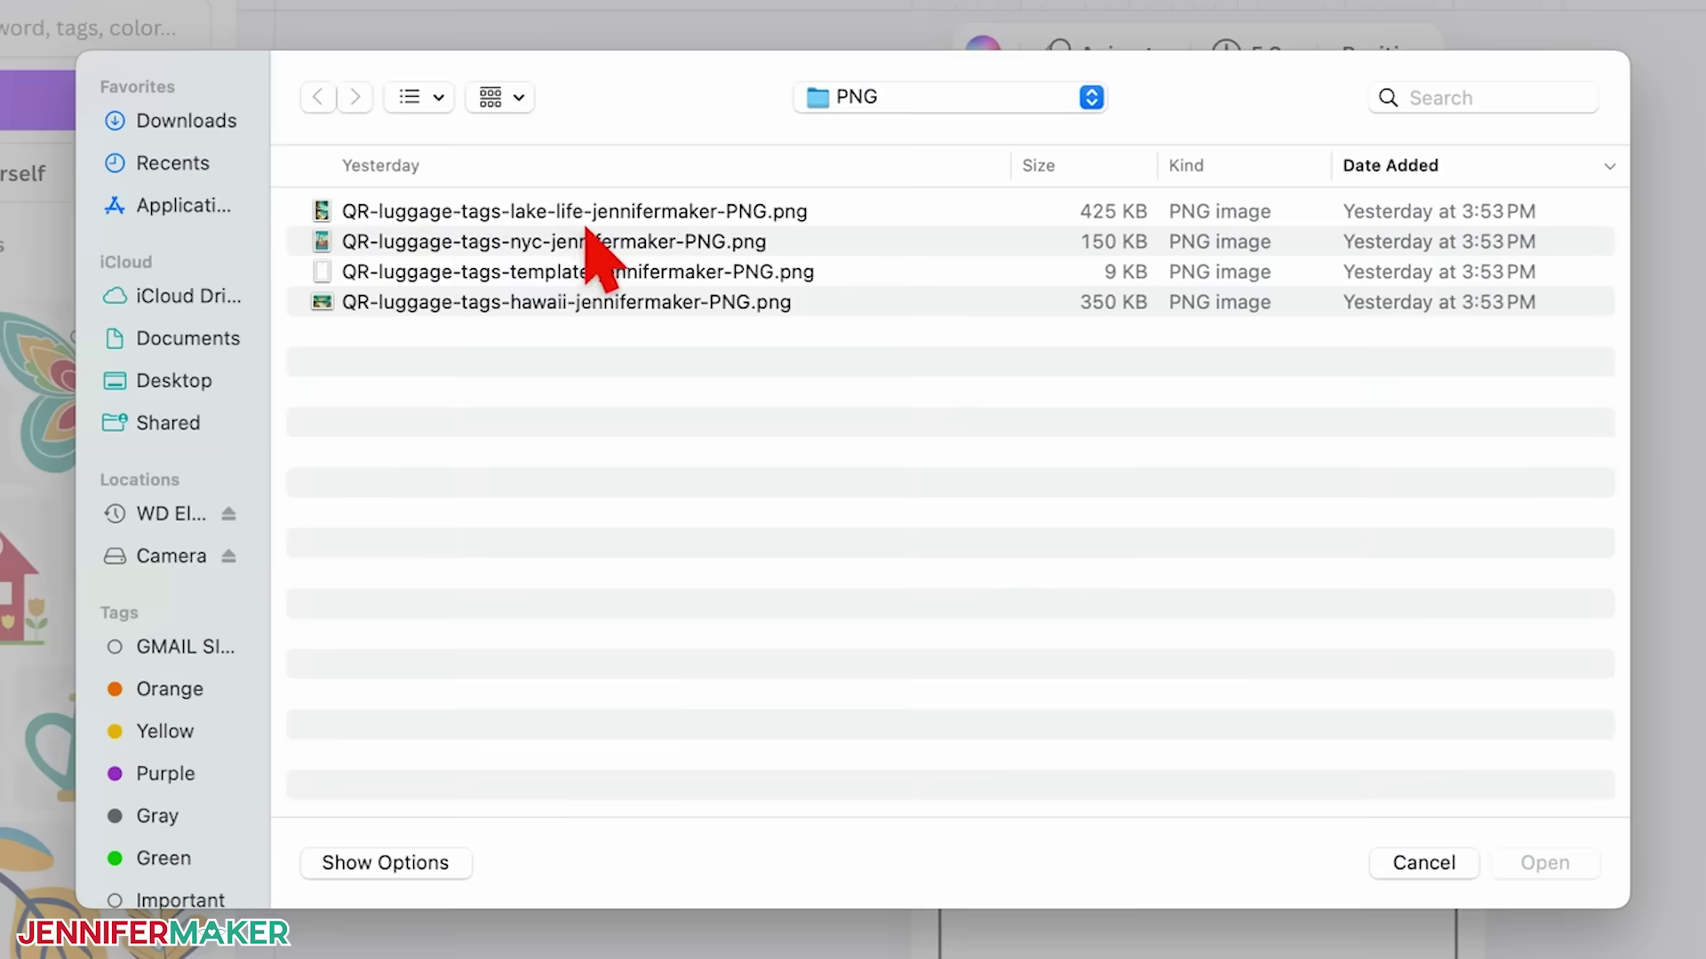
double_click(582, 213)
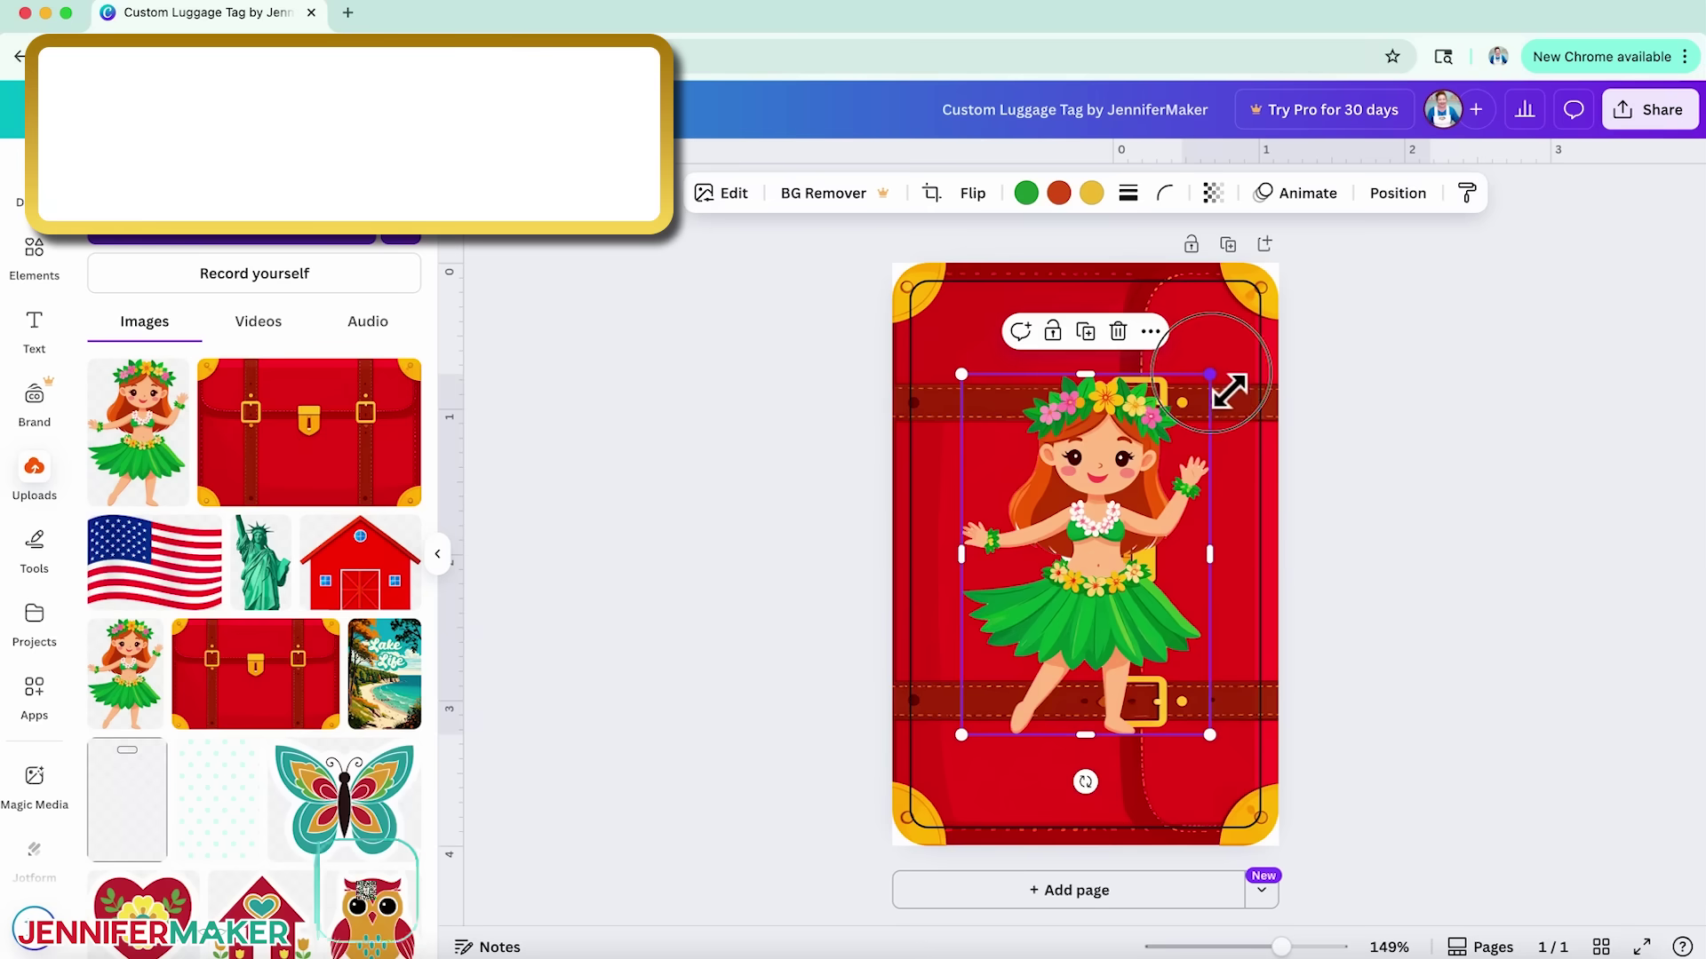
drag(1226, 392, 1091, 598)
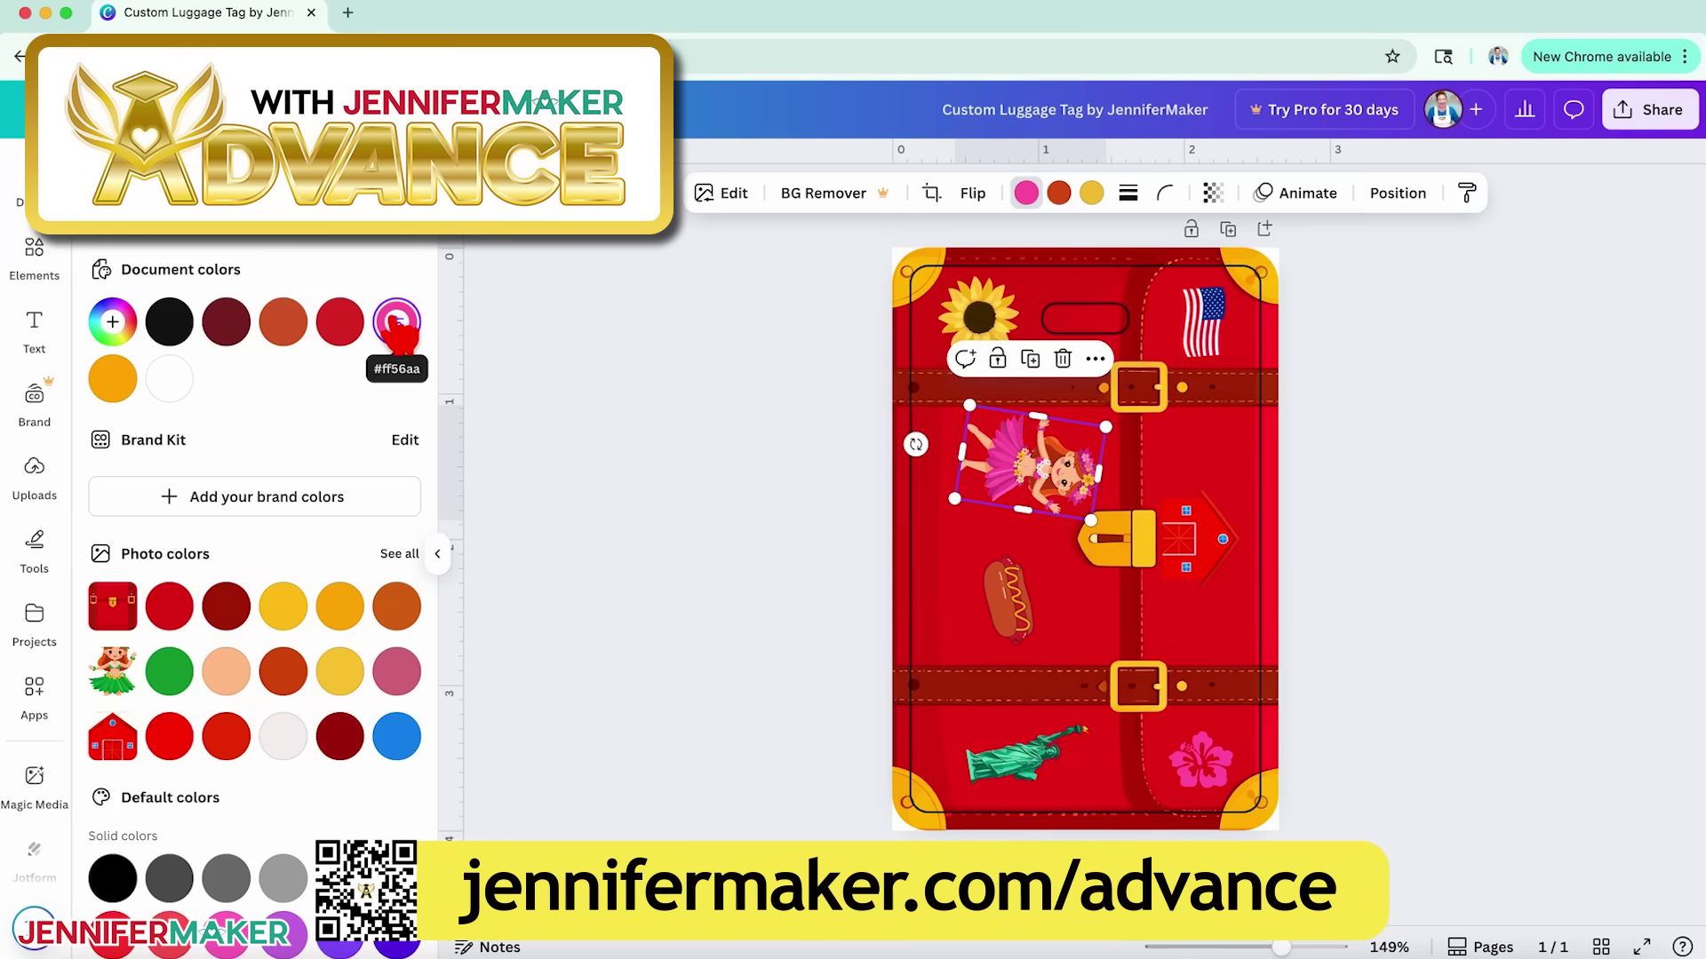
- Recolour the hula girl with Document colors: pink to red, red to orange, skirt maroon
click(342, 323)
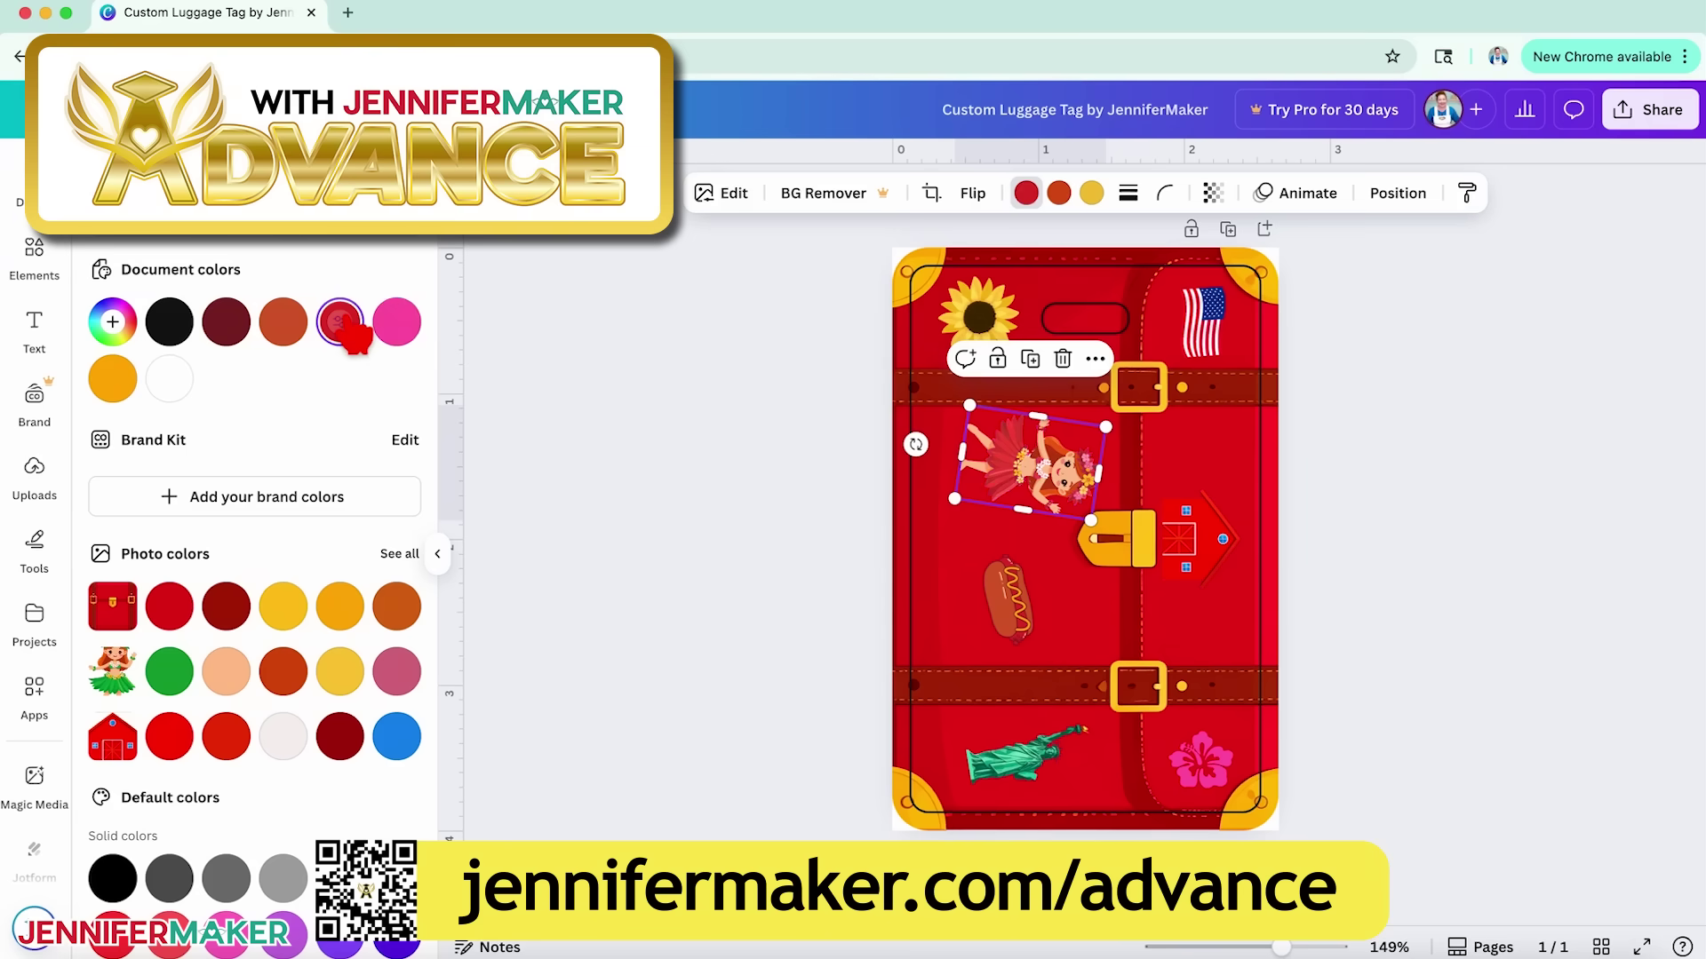
click(283, 322)
click(226, 323)
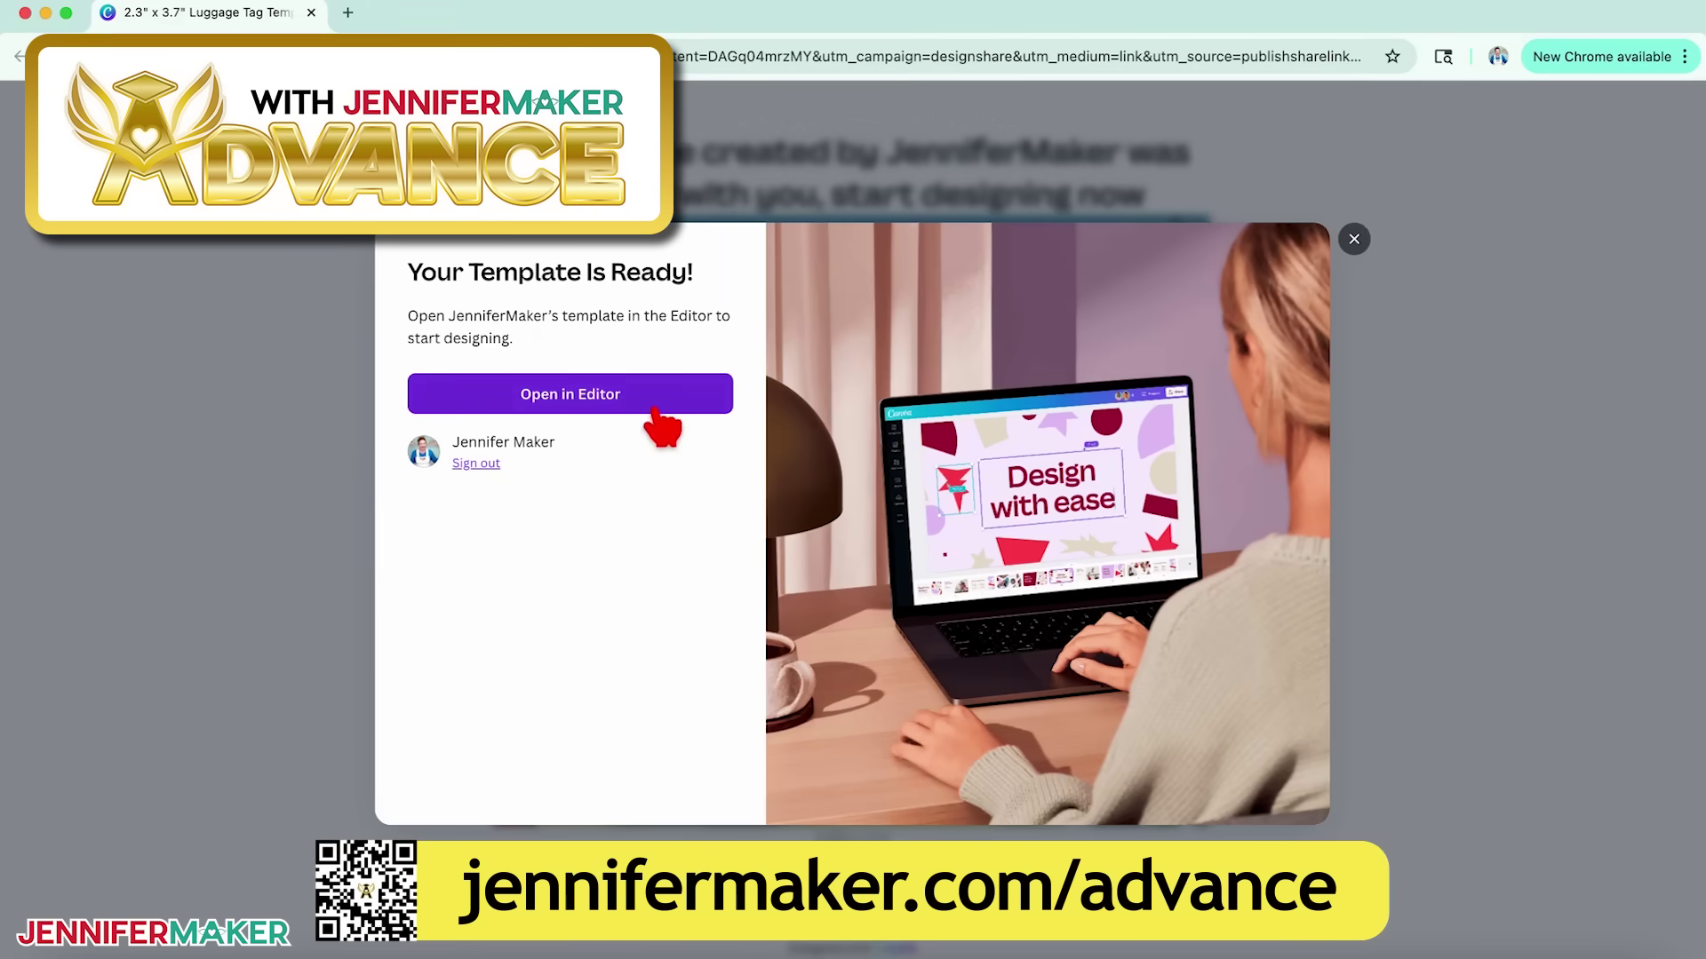
- Open the shared luggage tag template and add the beach artwork to Page 1
click(593, 405)
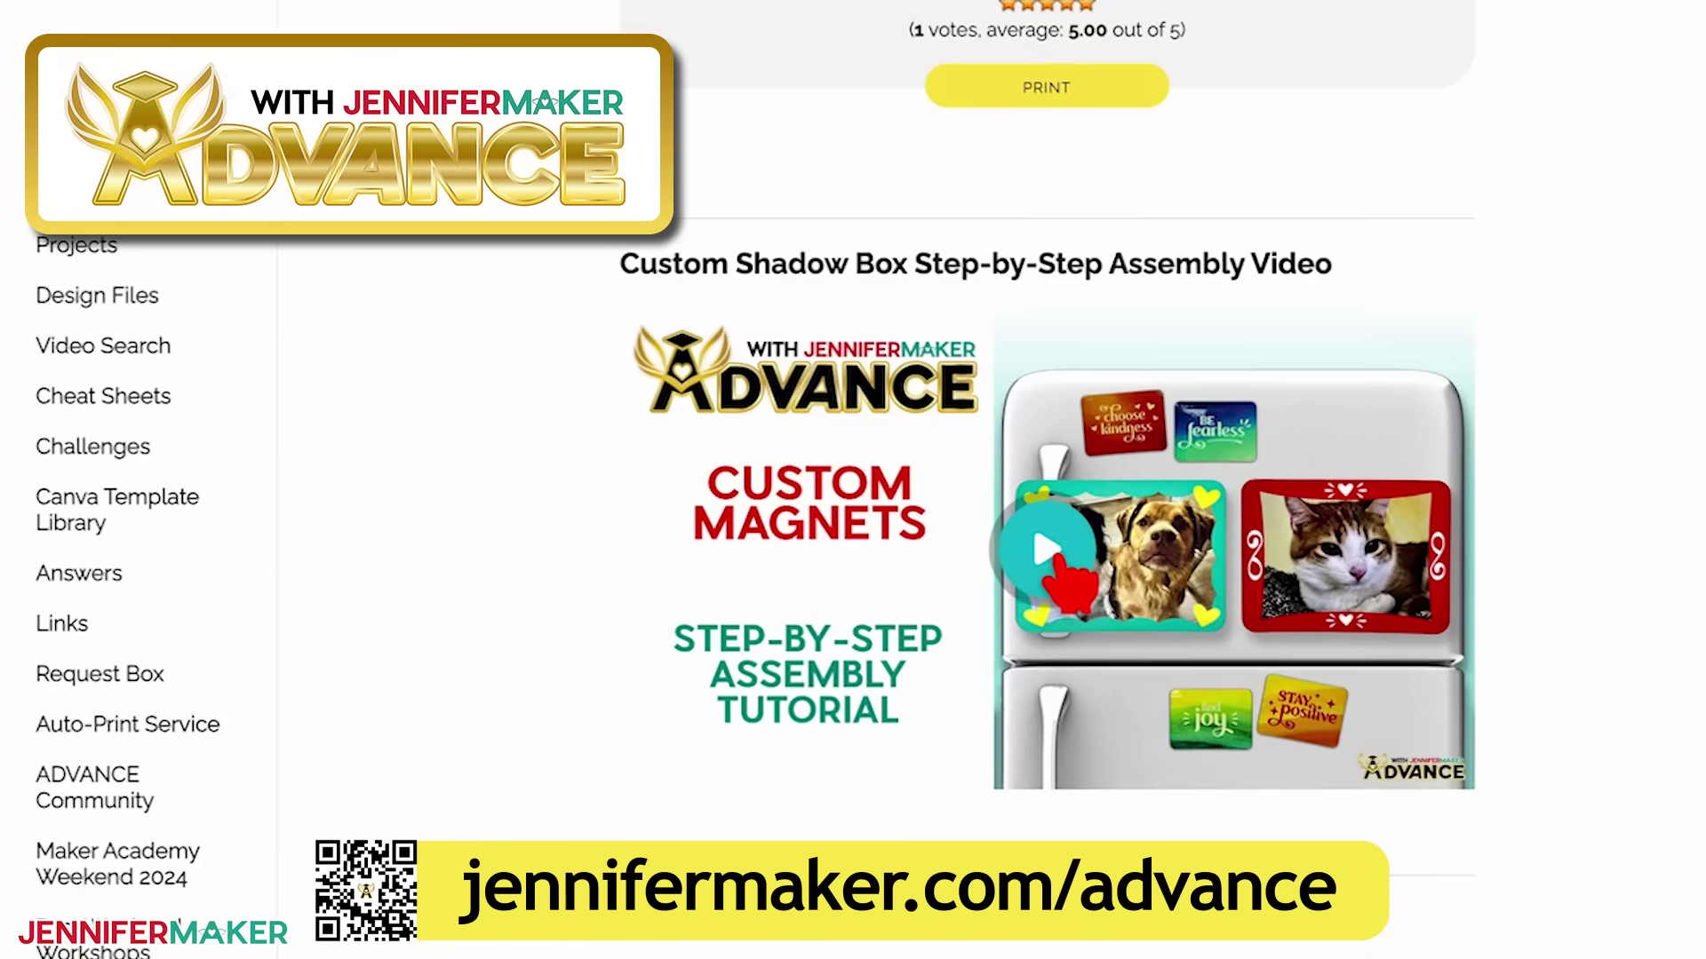
click(1046, 550)
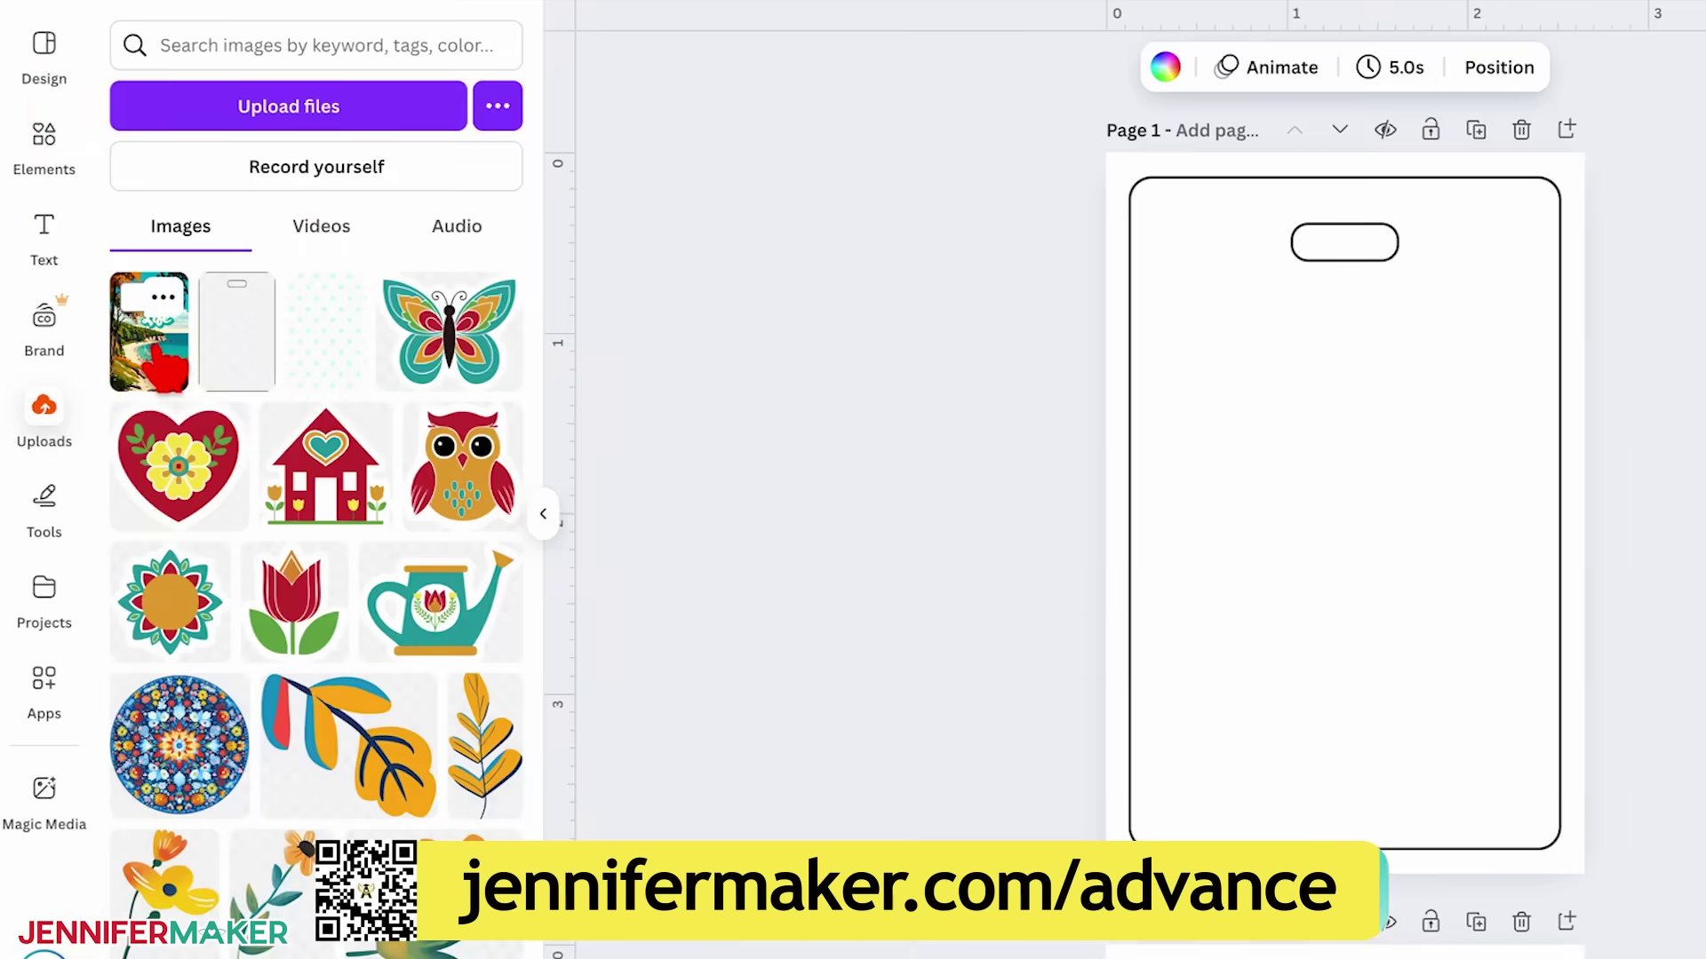
click(155, 351)
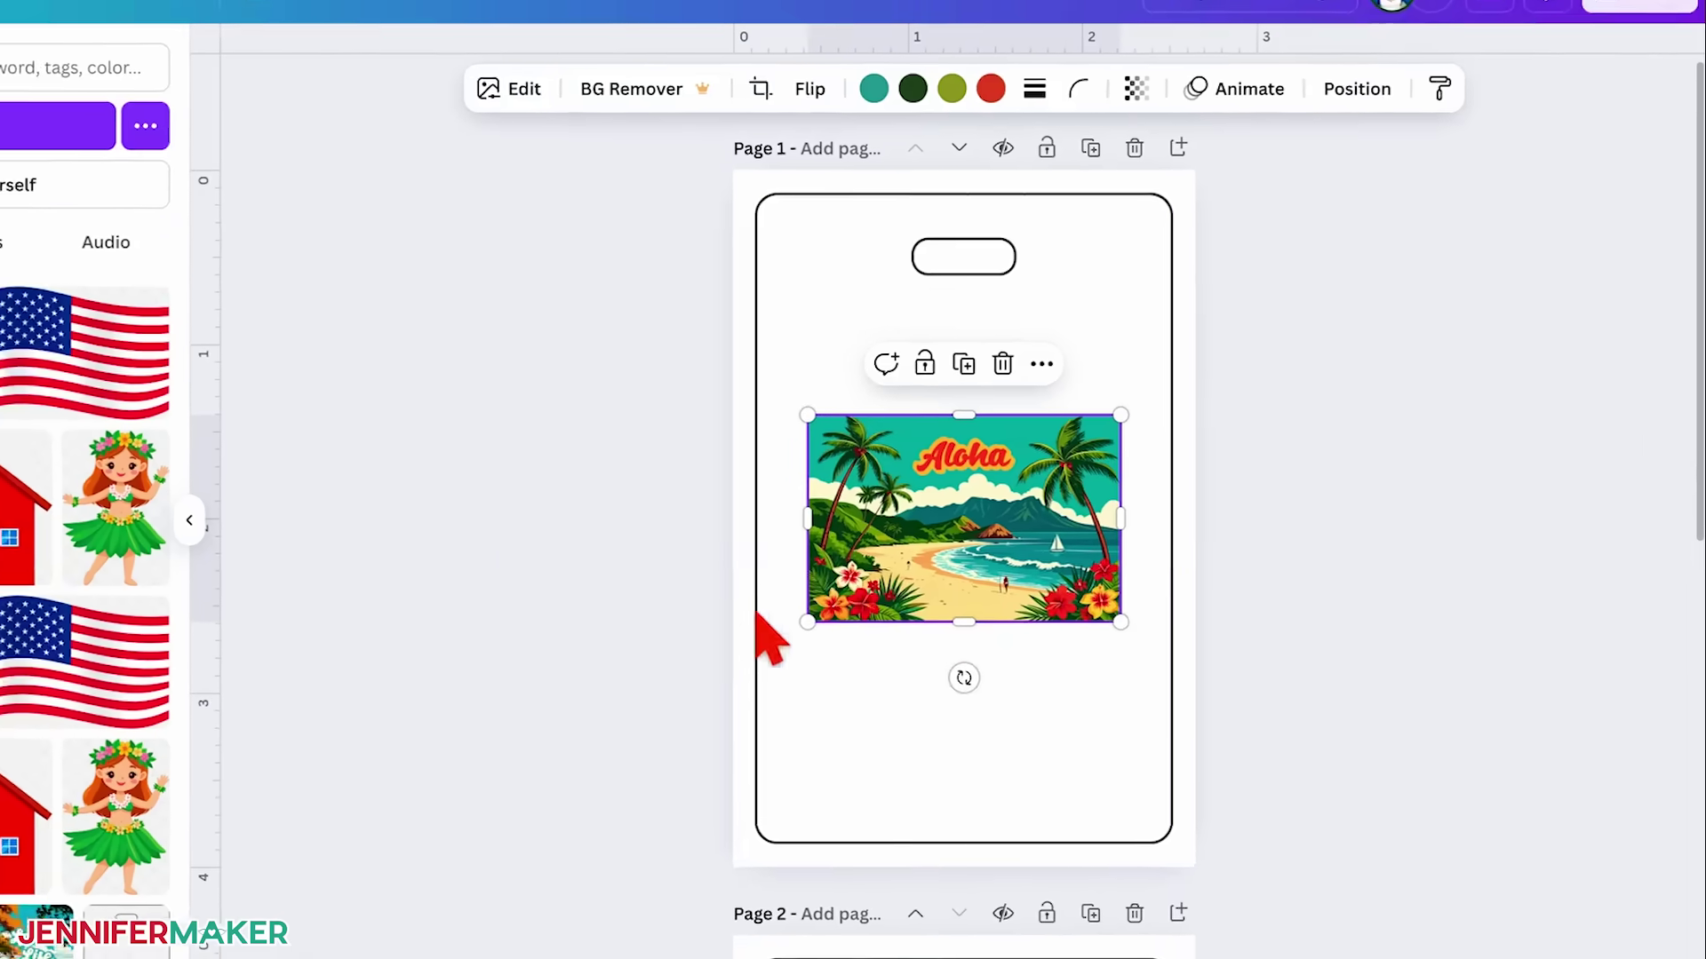
- Rotate the beach artwork and drag its corners out to about 2.6 × 3.9 in
drag(935, 679, 742, 536)
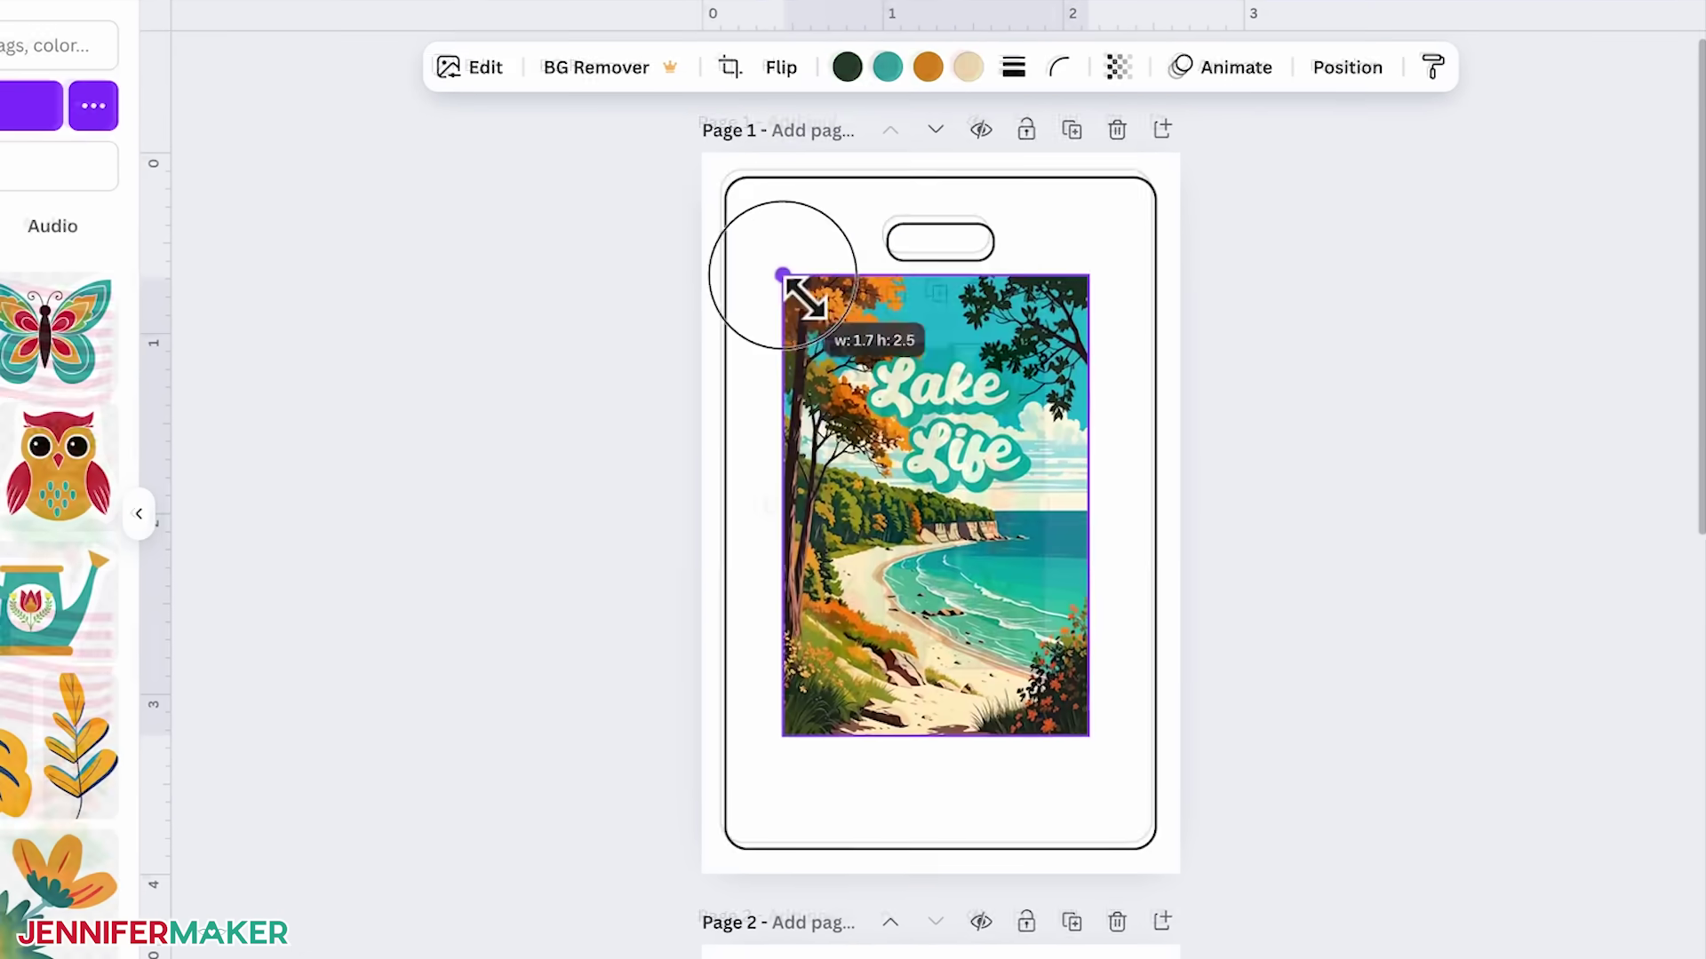
drag(785, 274, 702, 153)
drag(1089, 736, 1180, 873)
- Send the Lake Life artwork behind the tag outline and delete the inner purple frame
click(1346, 78)
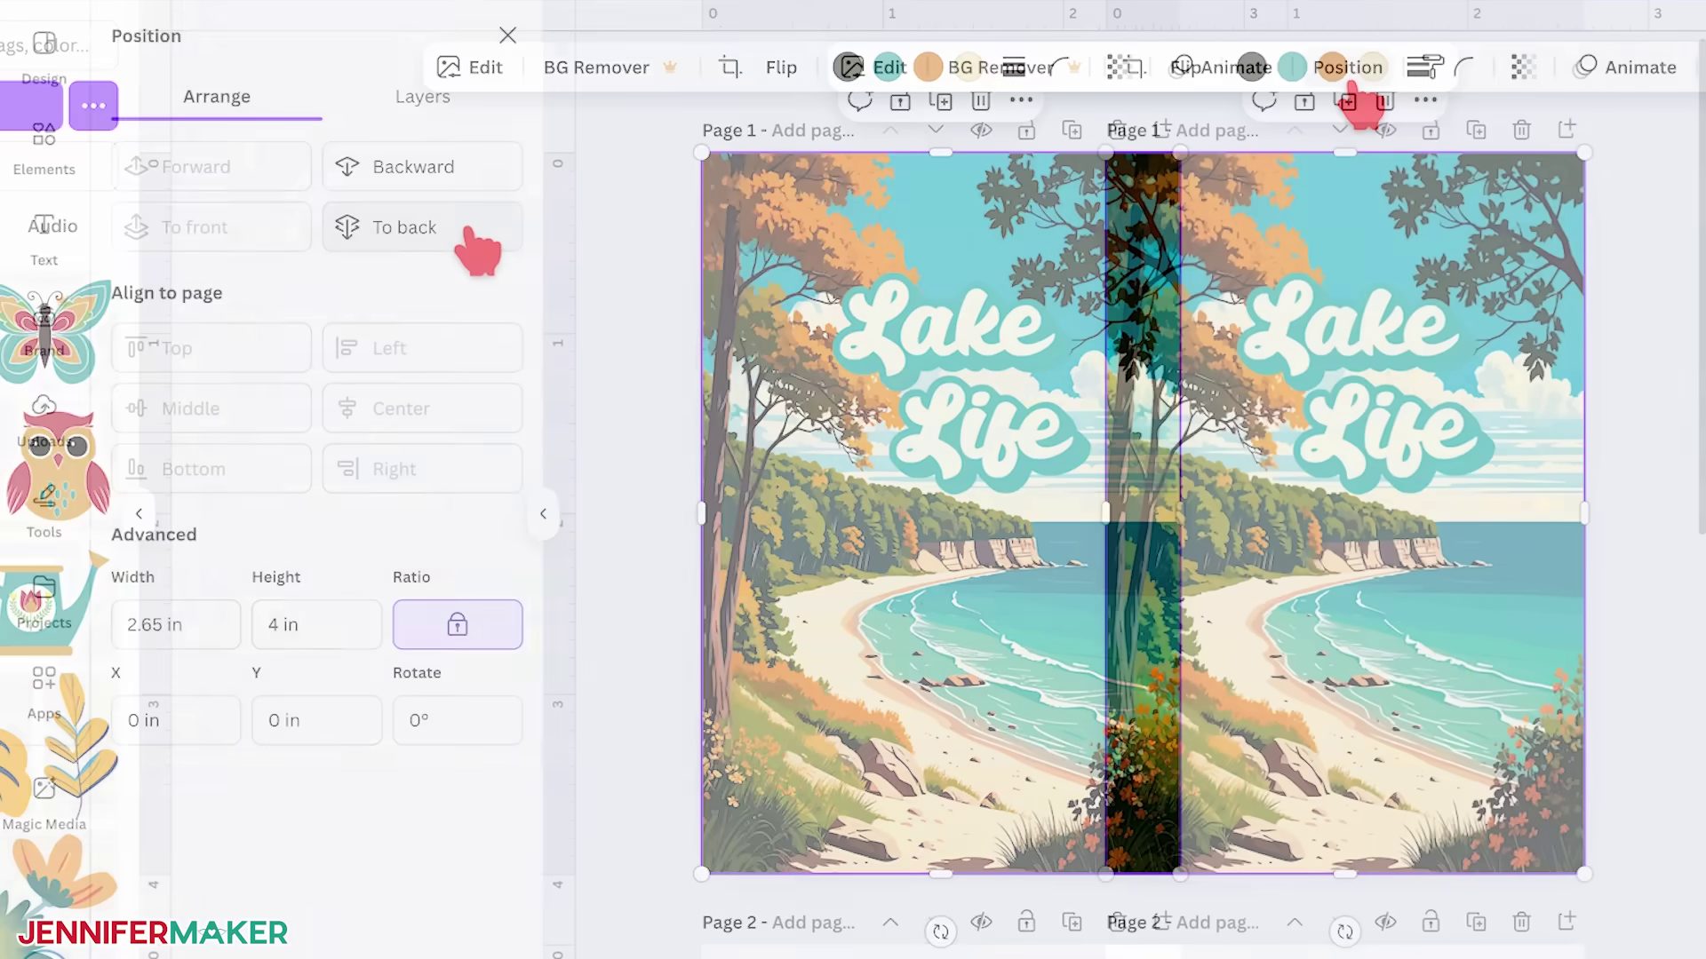
click(468, 232)
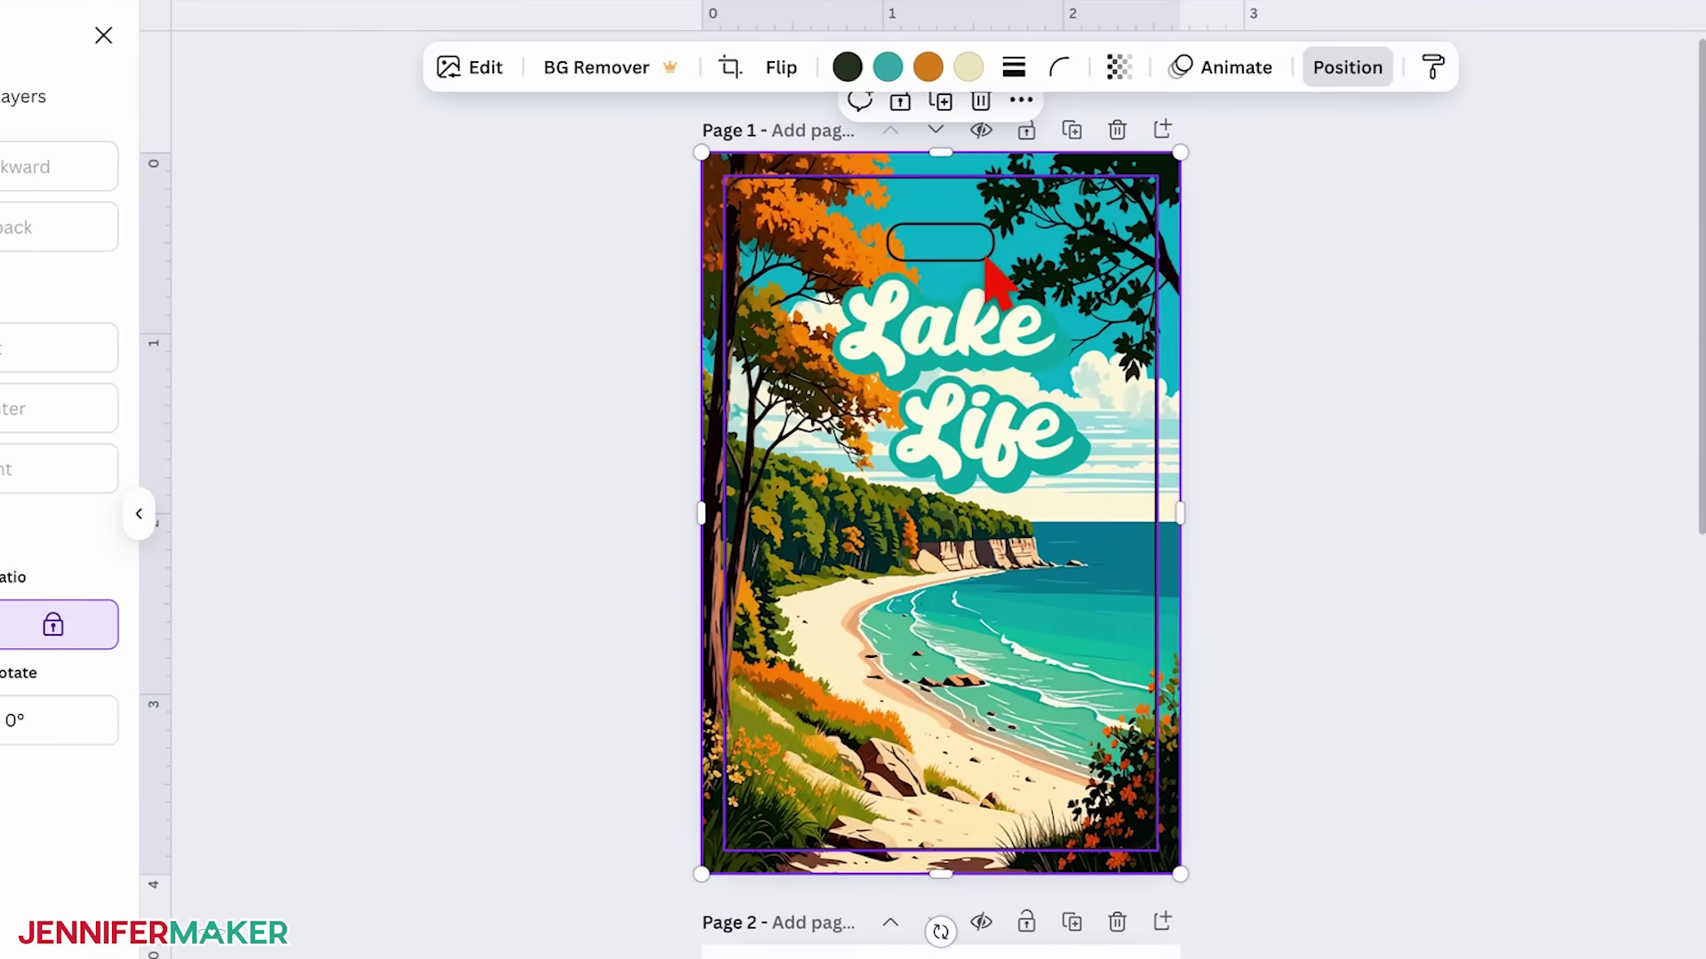
click(1163, 282)
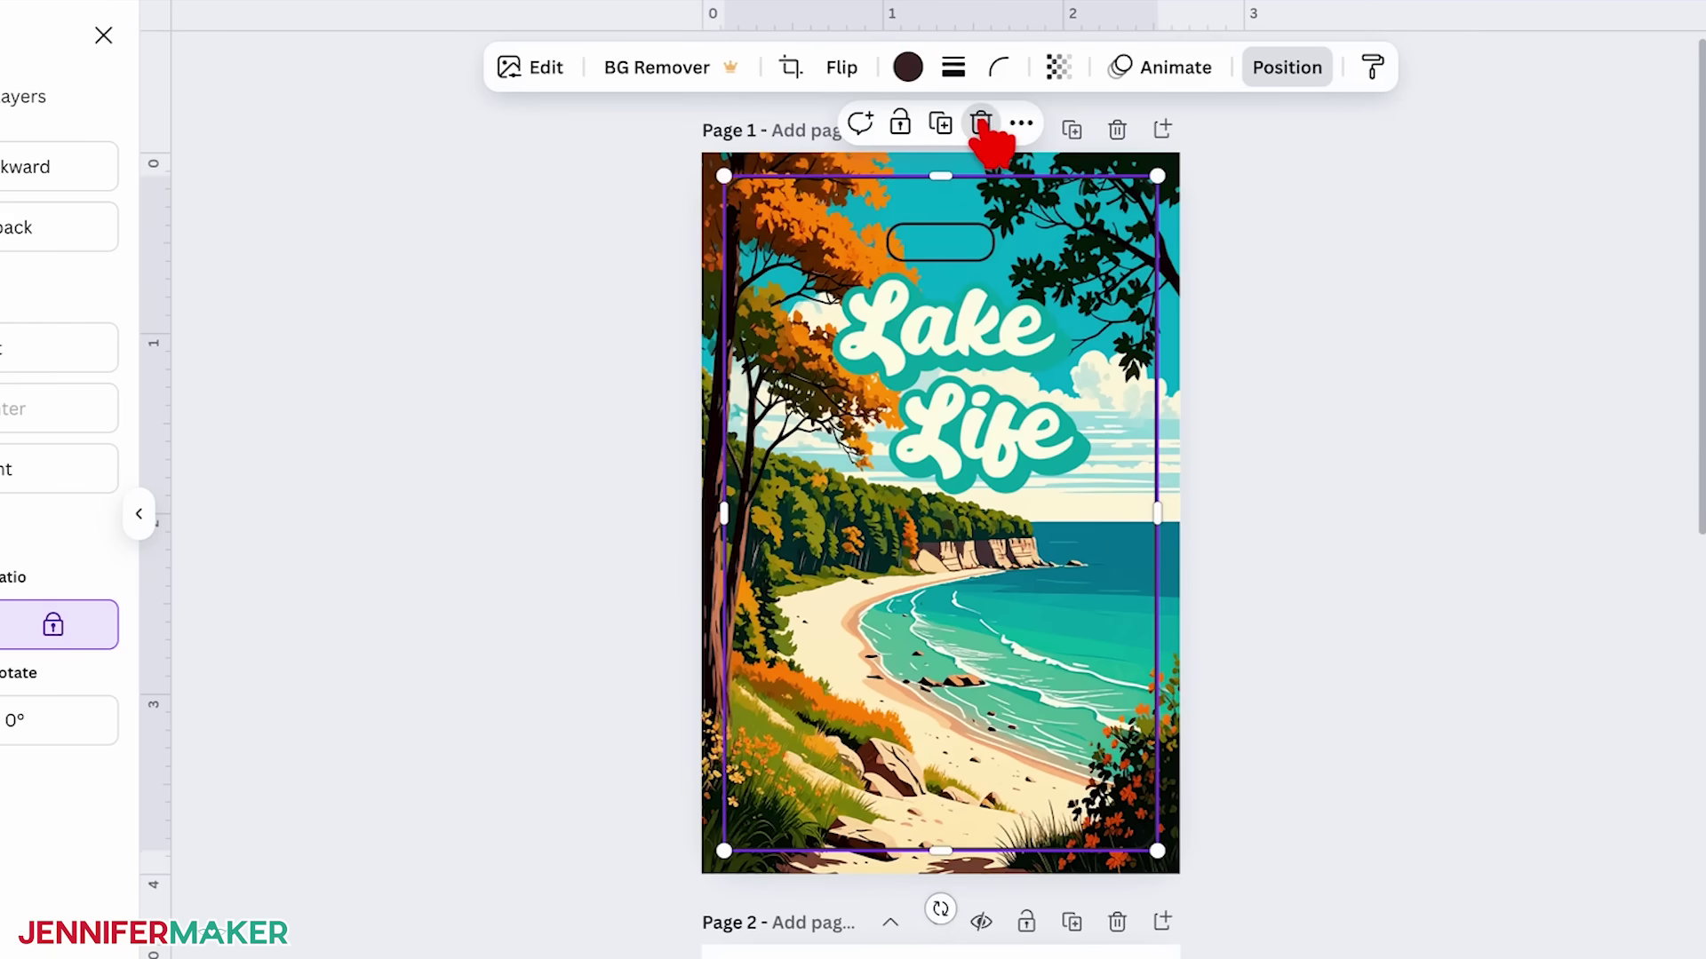
click(981, 124)
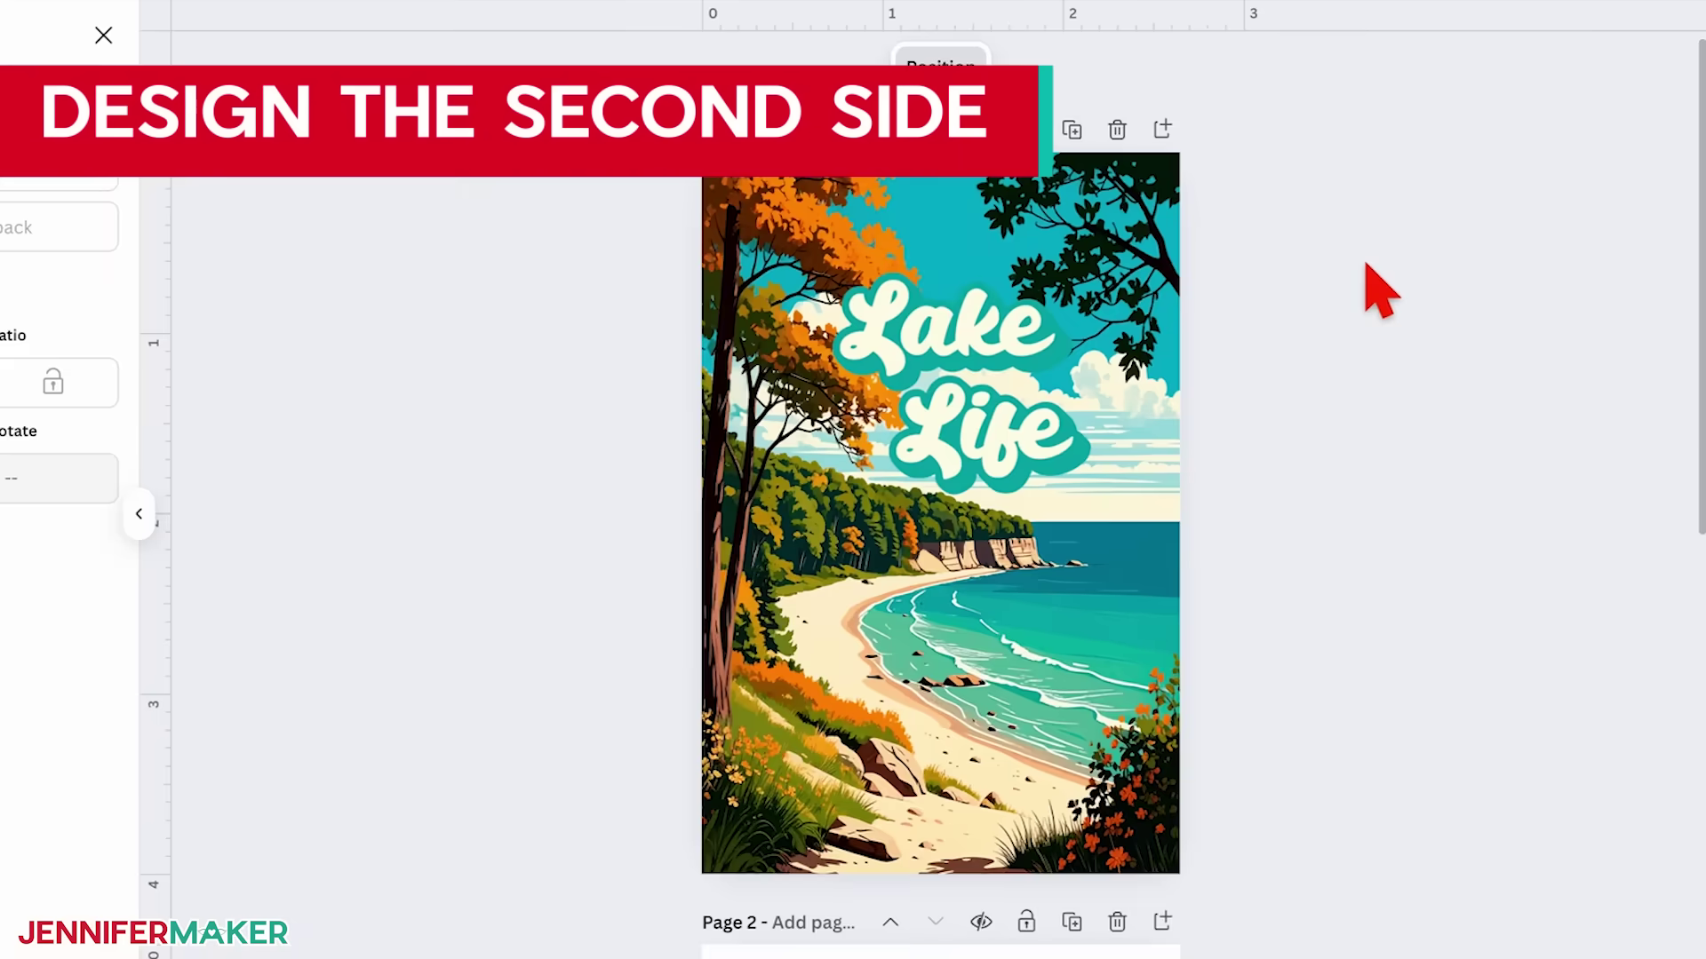
- Add a page 2 text box reading 'Not All Those Who Wander Are Lost' in Canva Sans 8
scroll(1377, 286, down, 5)
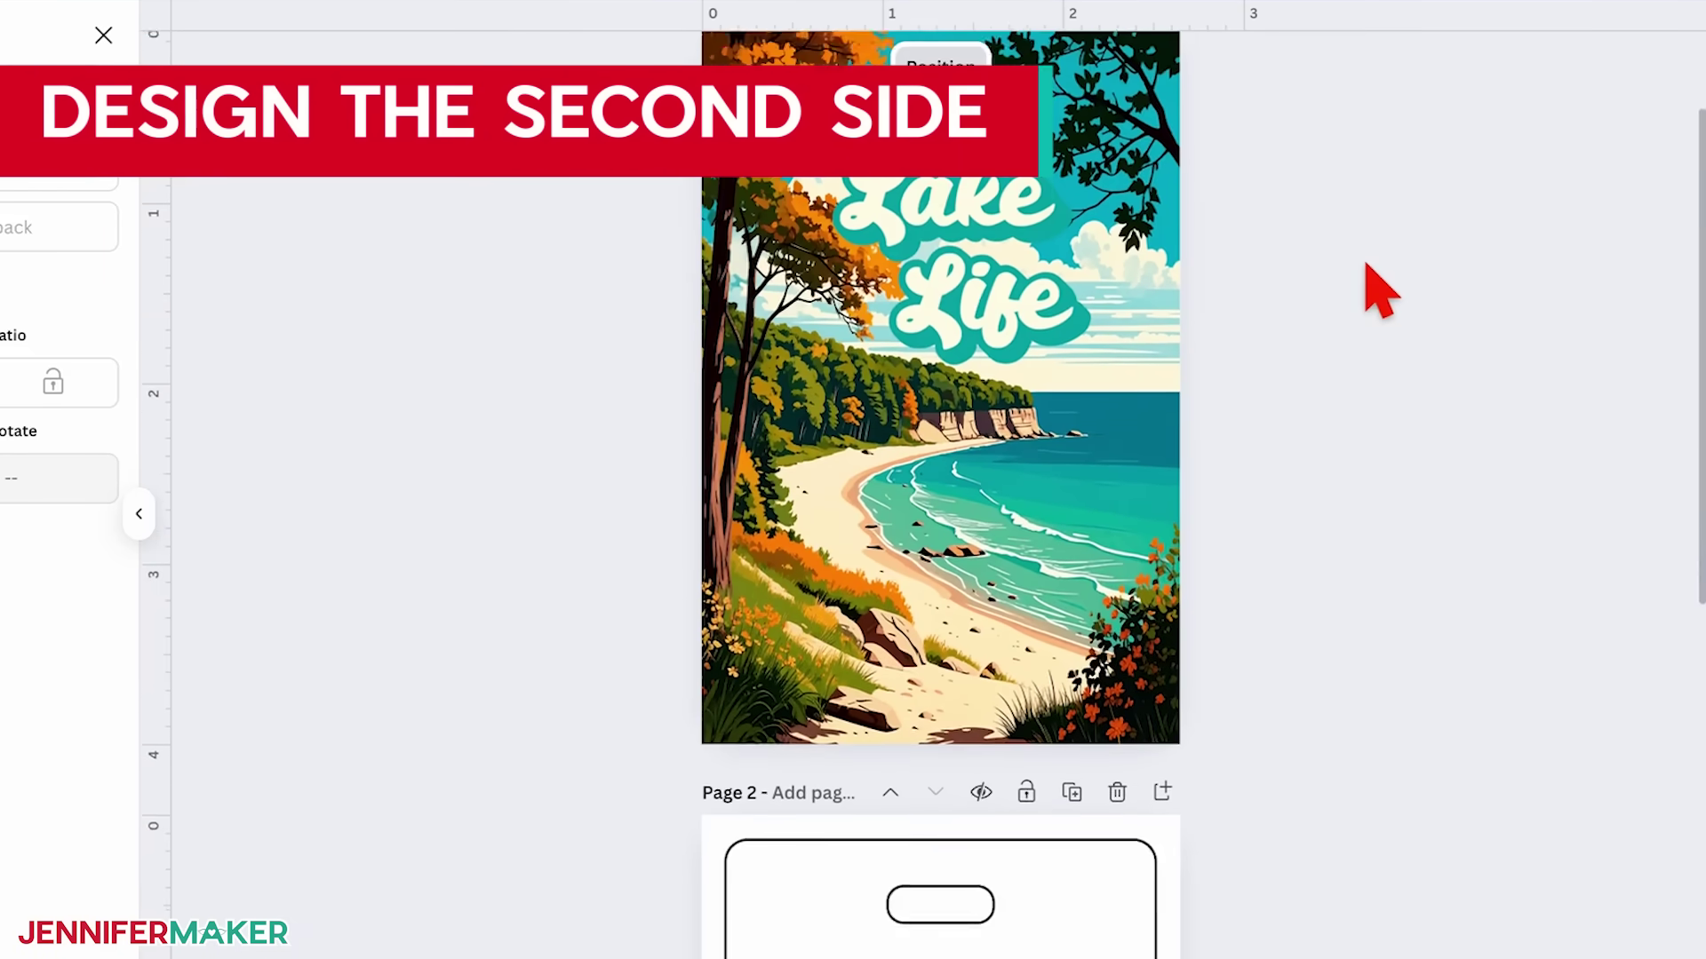
scroll(1366, 265, down, 5)
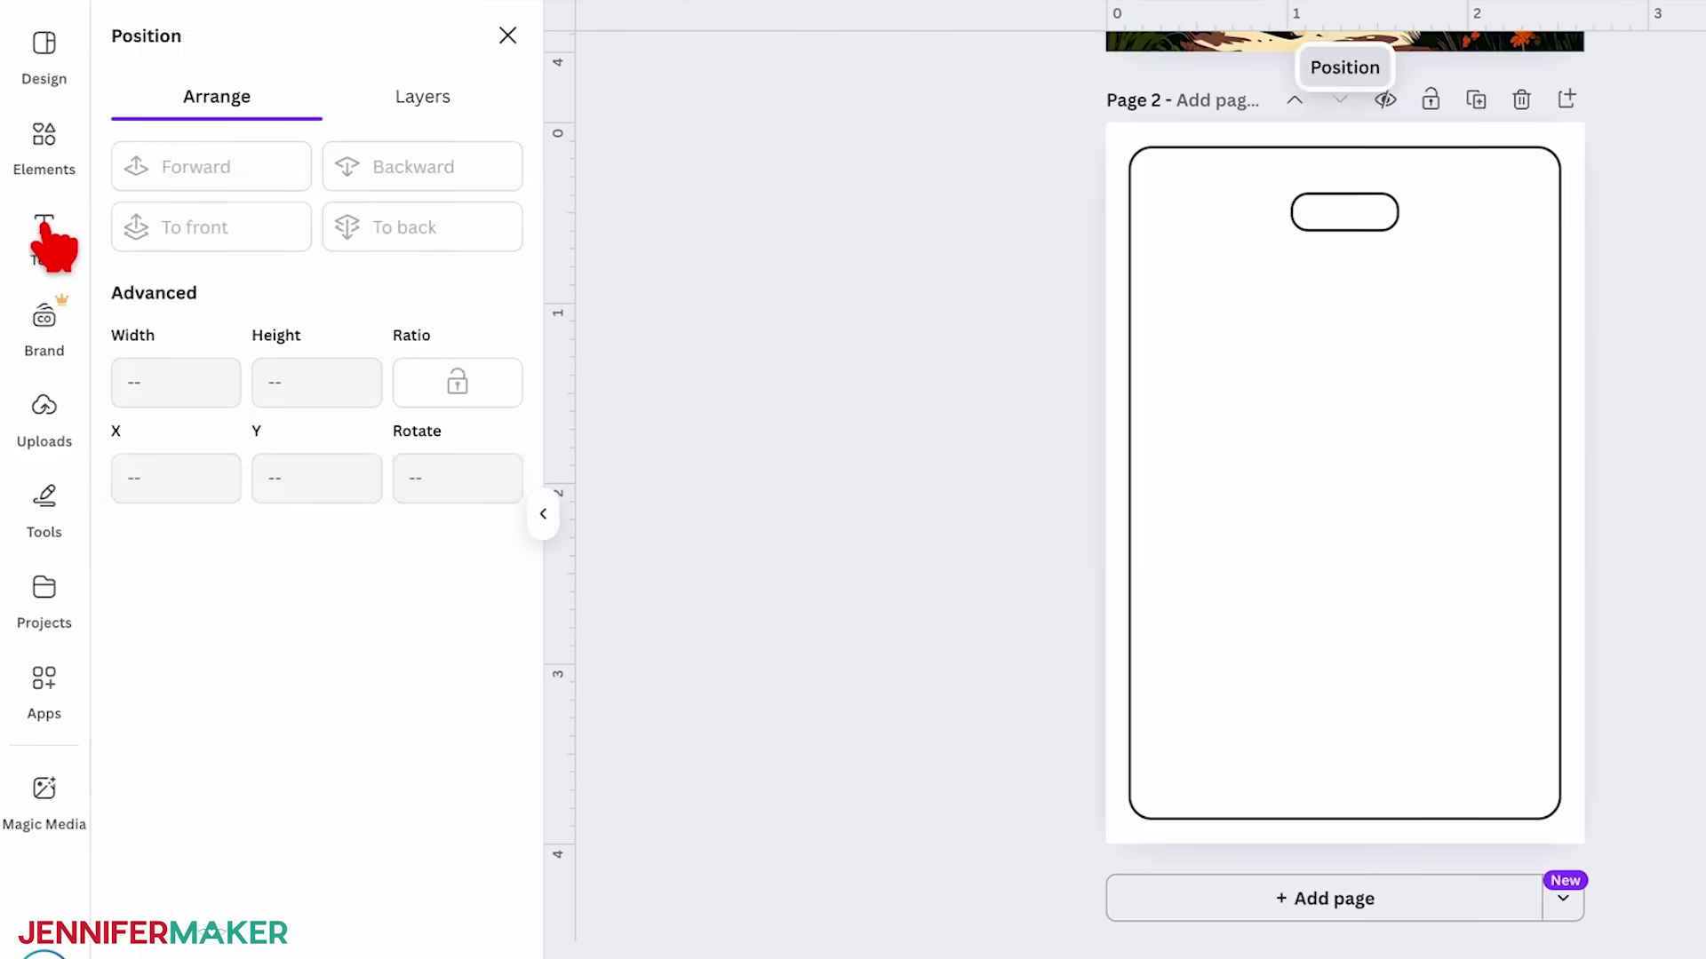
click(46, 229)
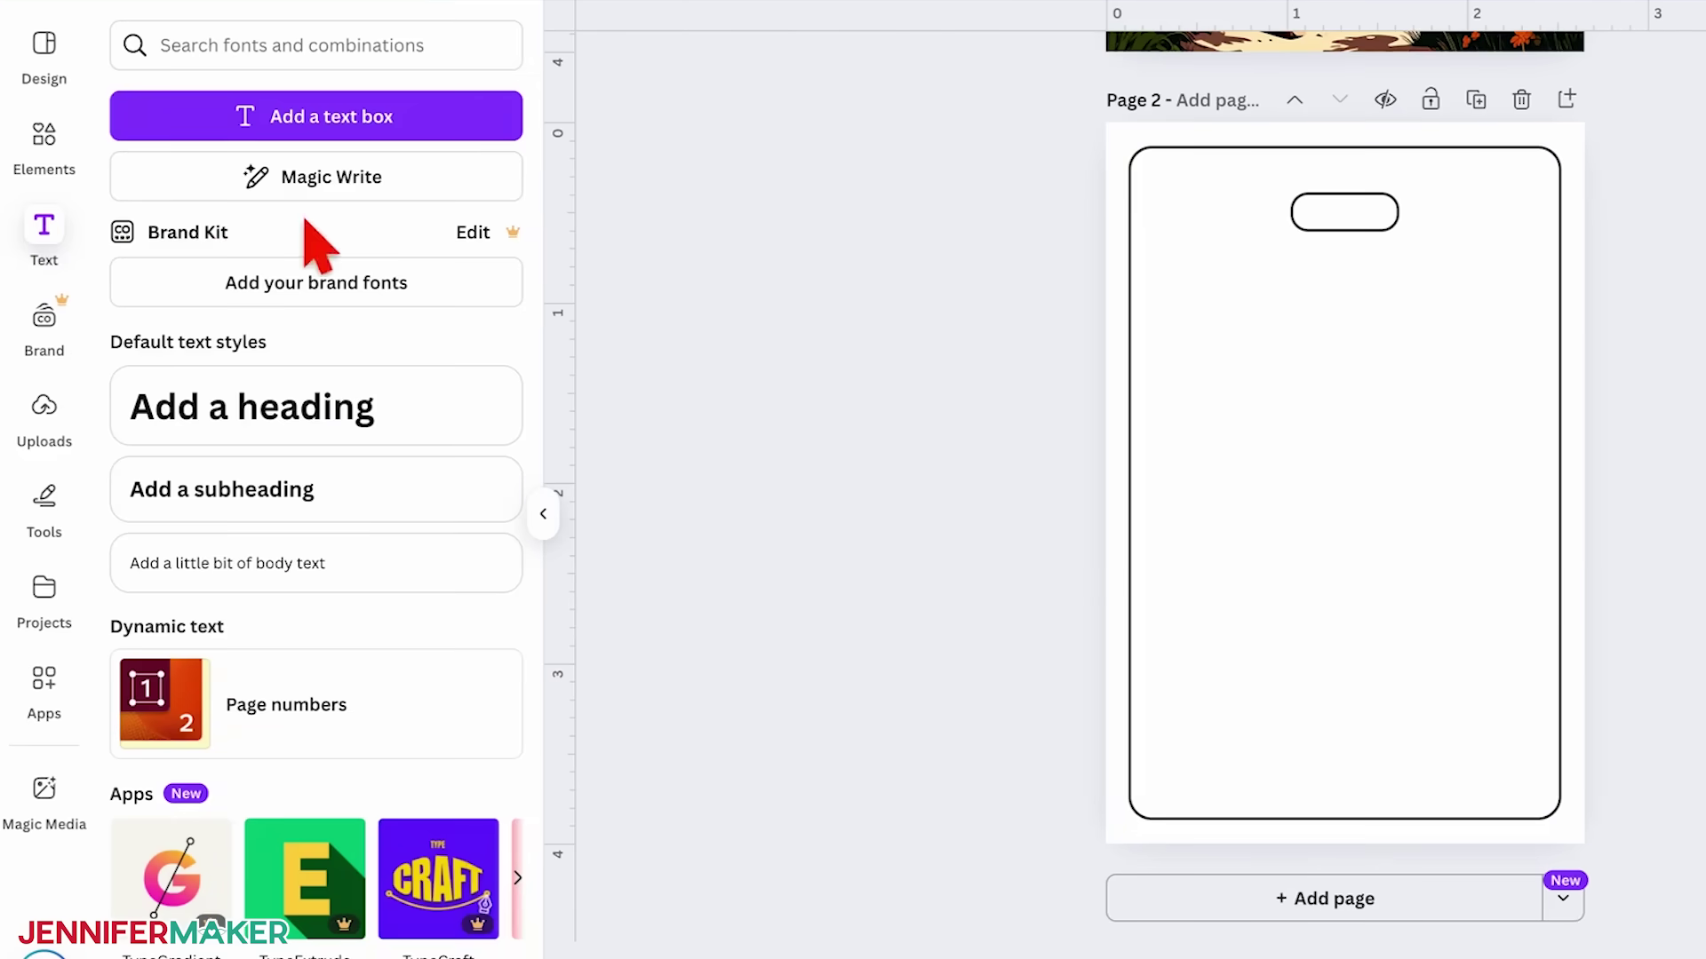
click(444, 124)
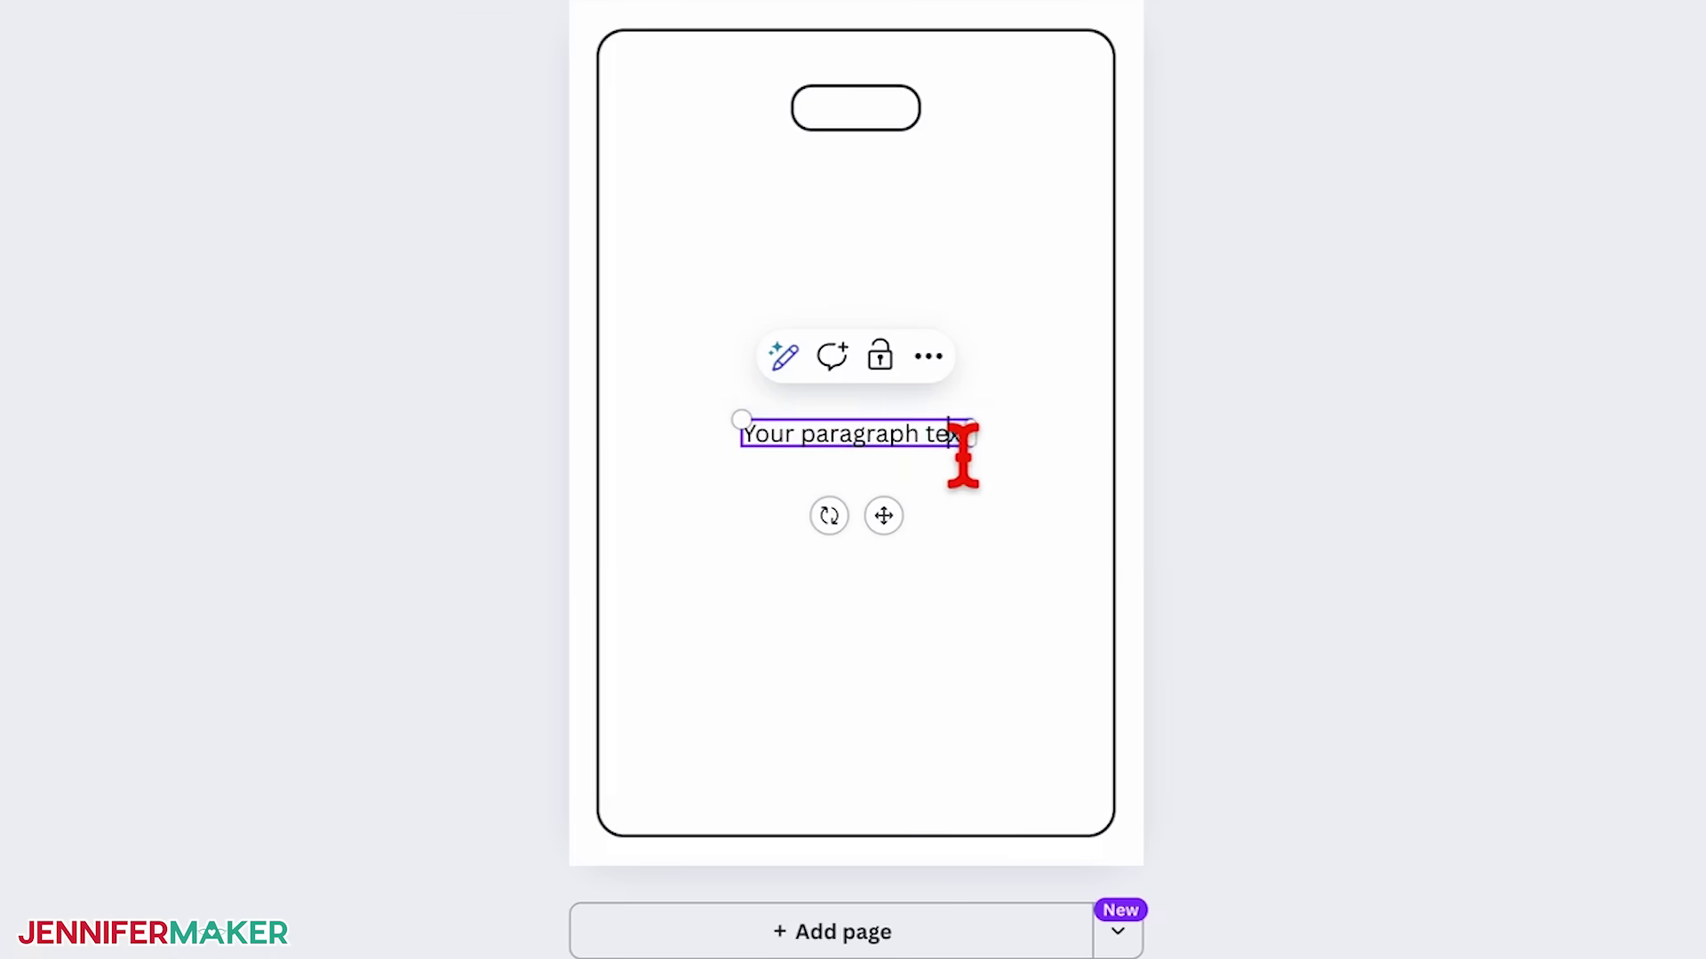
triple_click(959, 449)
text(Not)
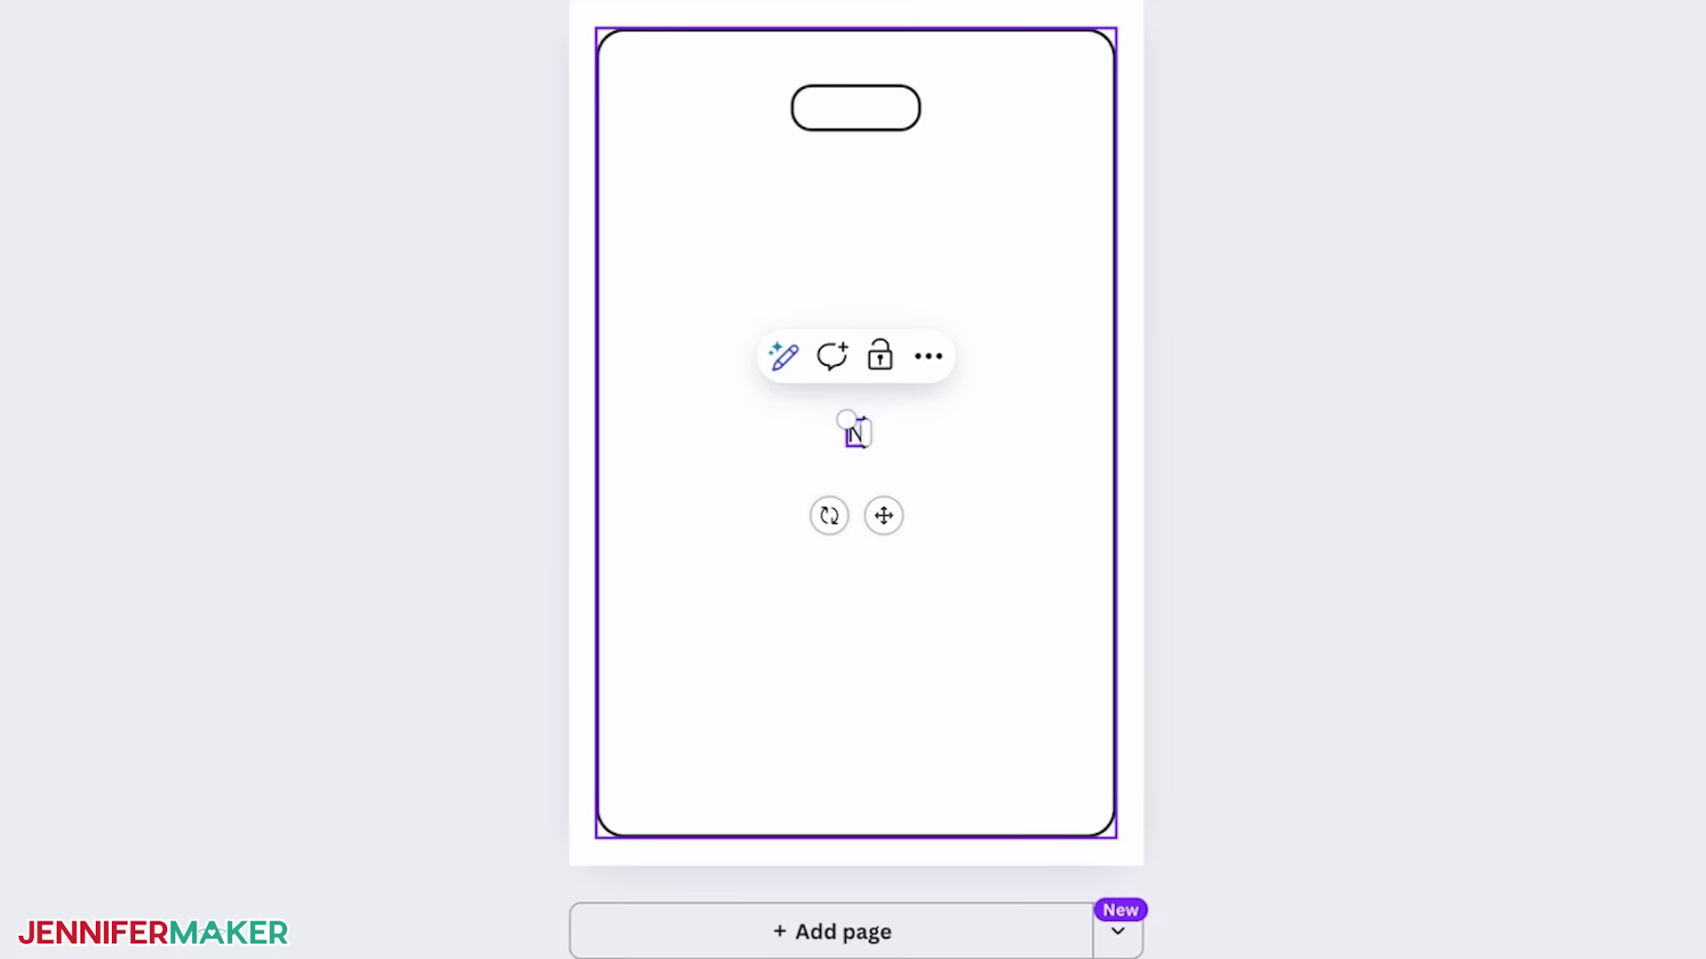
text( All Those Who Wander Are Lost)
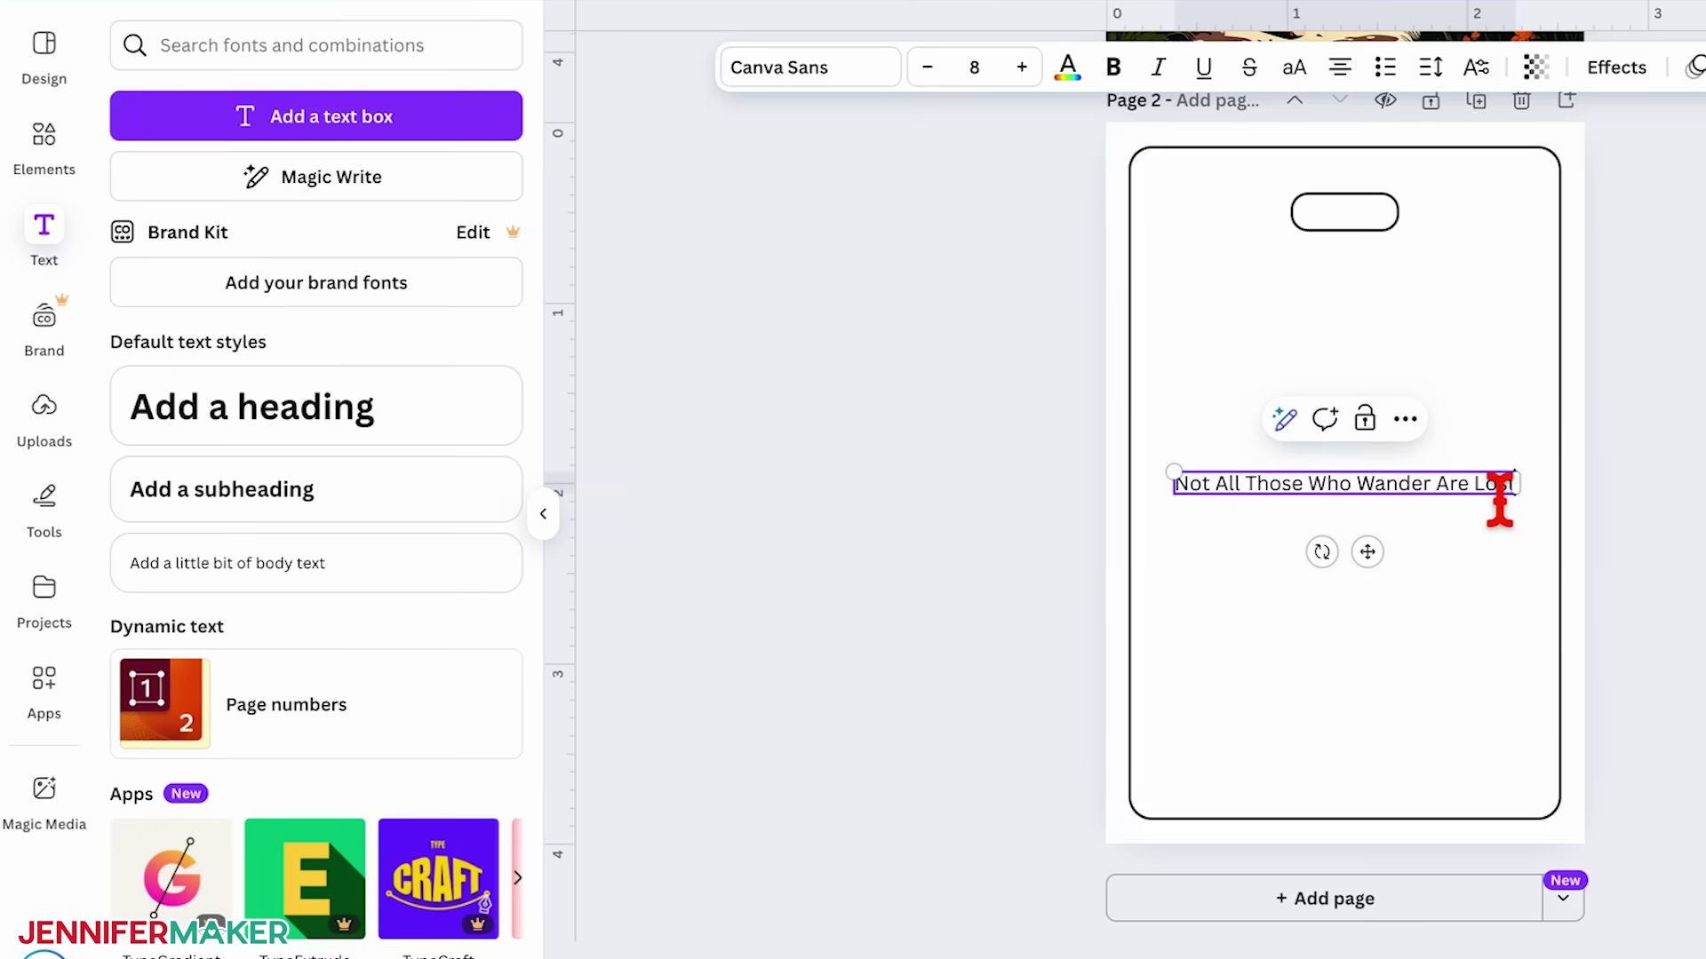
triple_click(1498, 484)
click(872, 78)
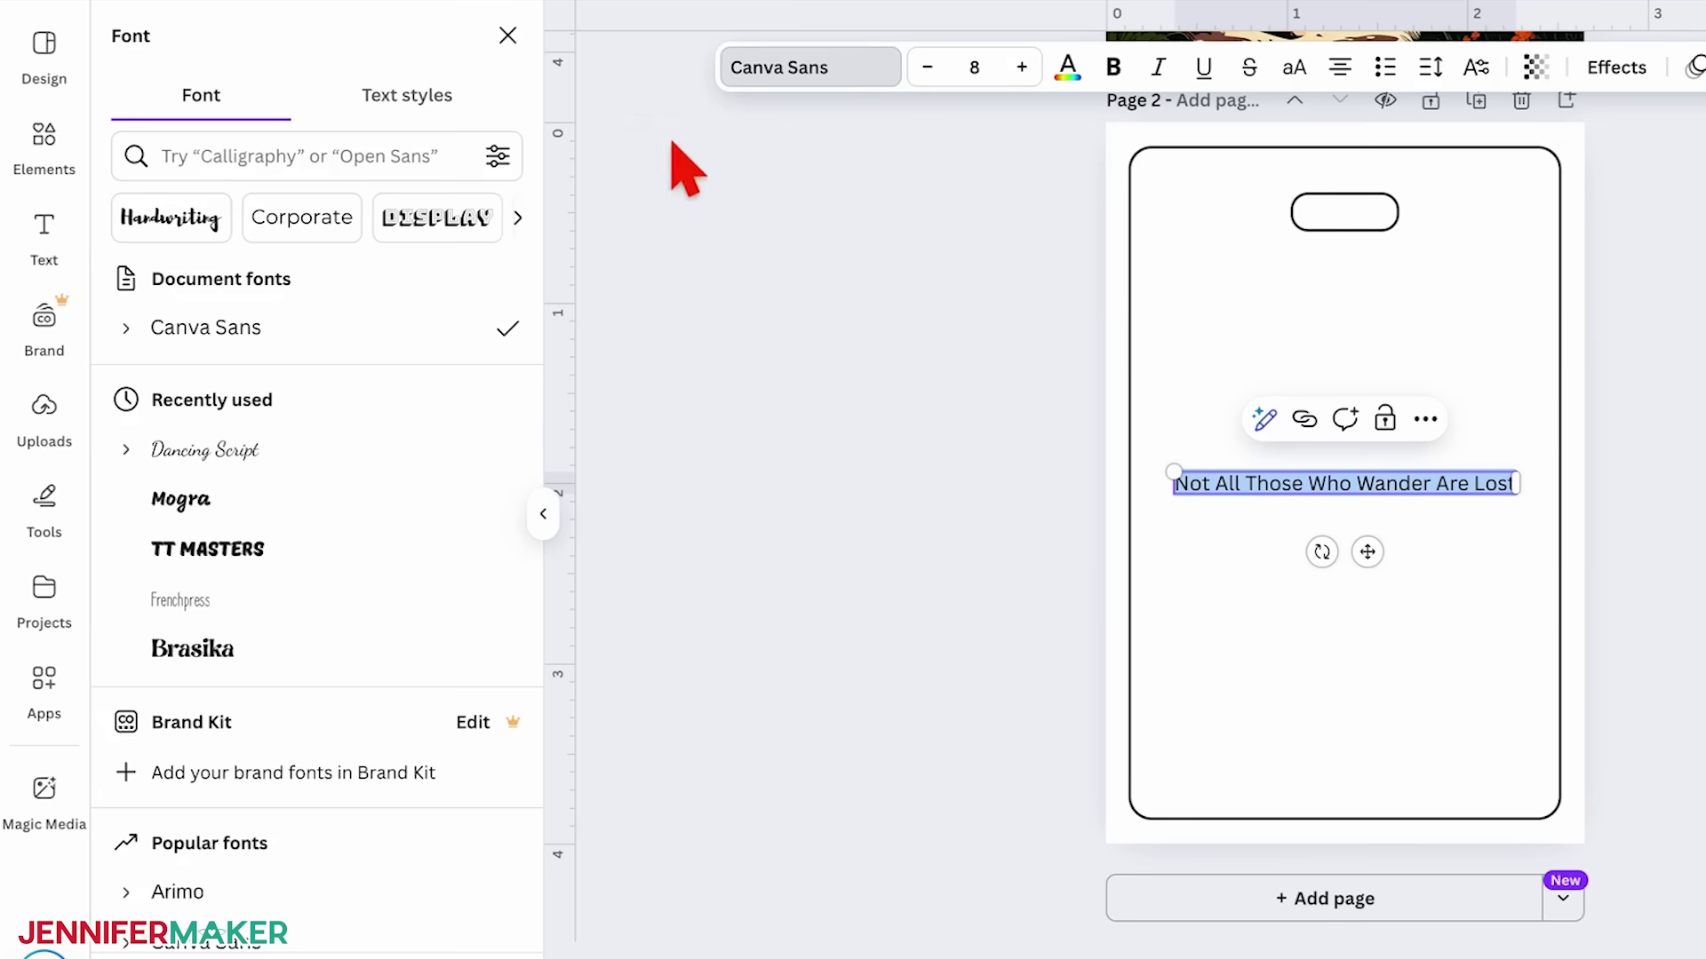
- Change the quote's font to the free Dancing Script
click(498, 157)
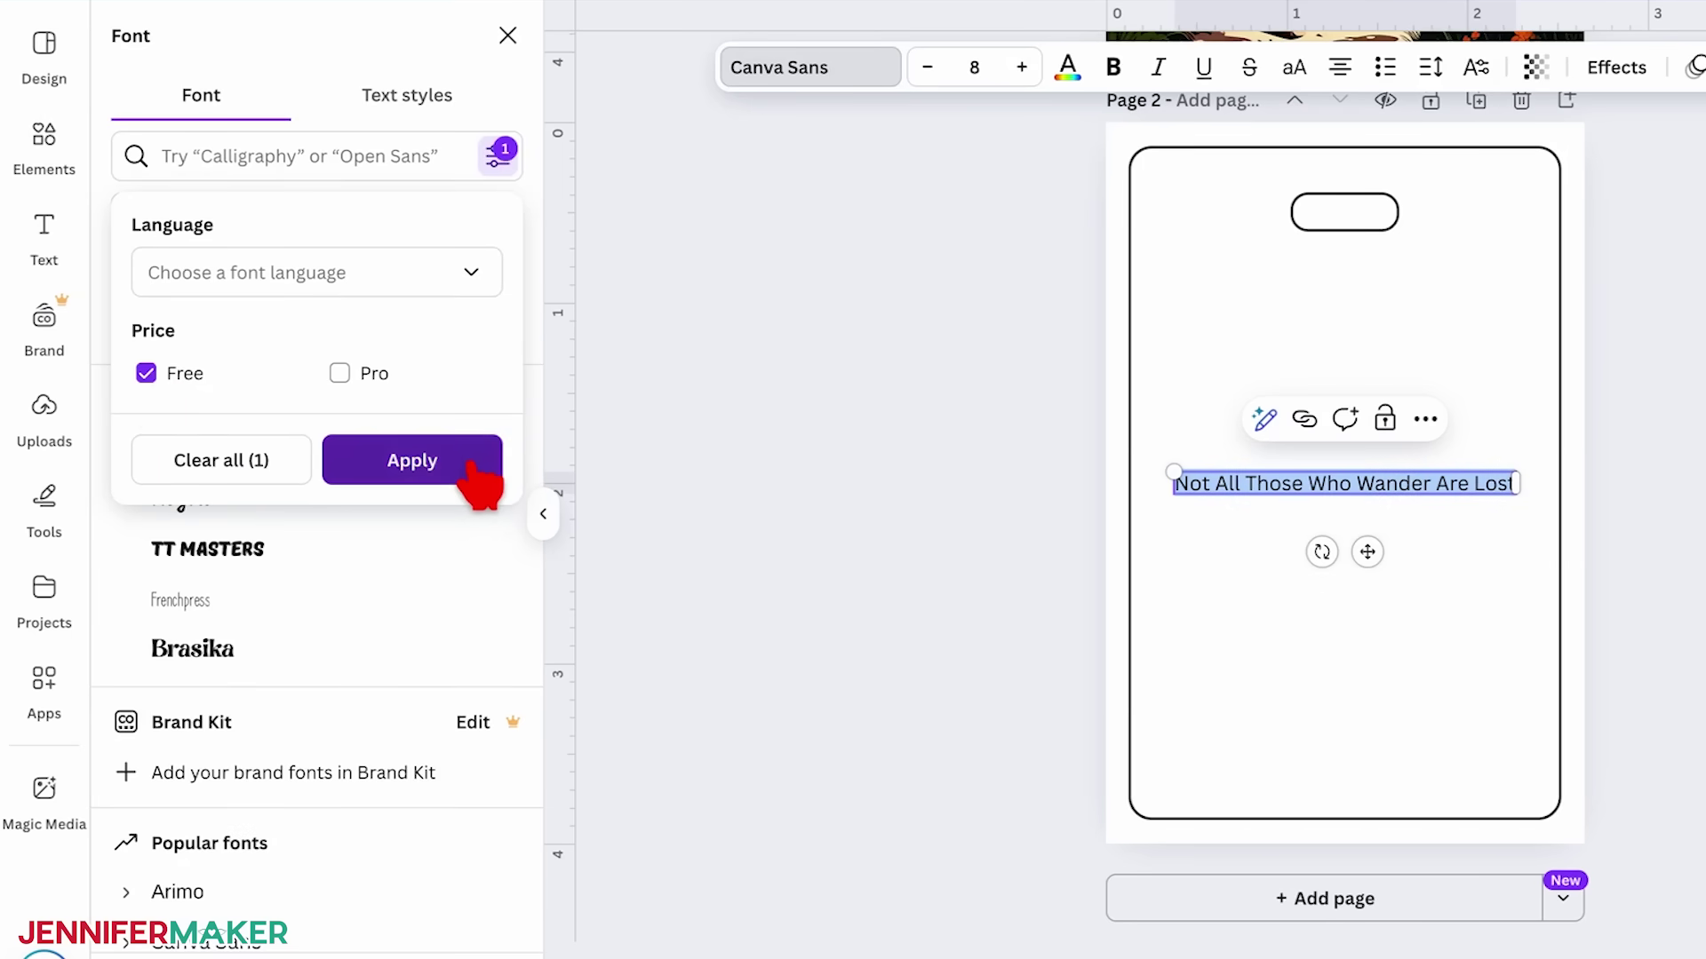
click(412, 460)
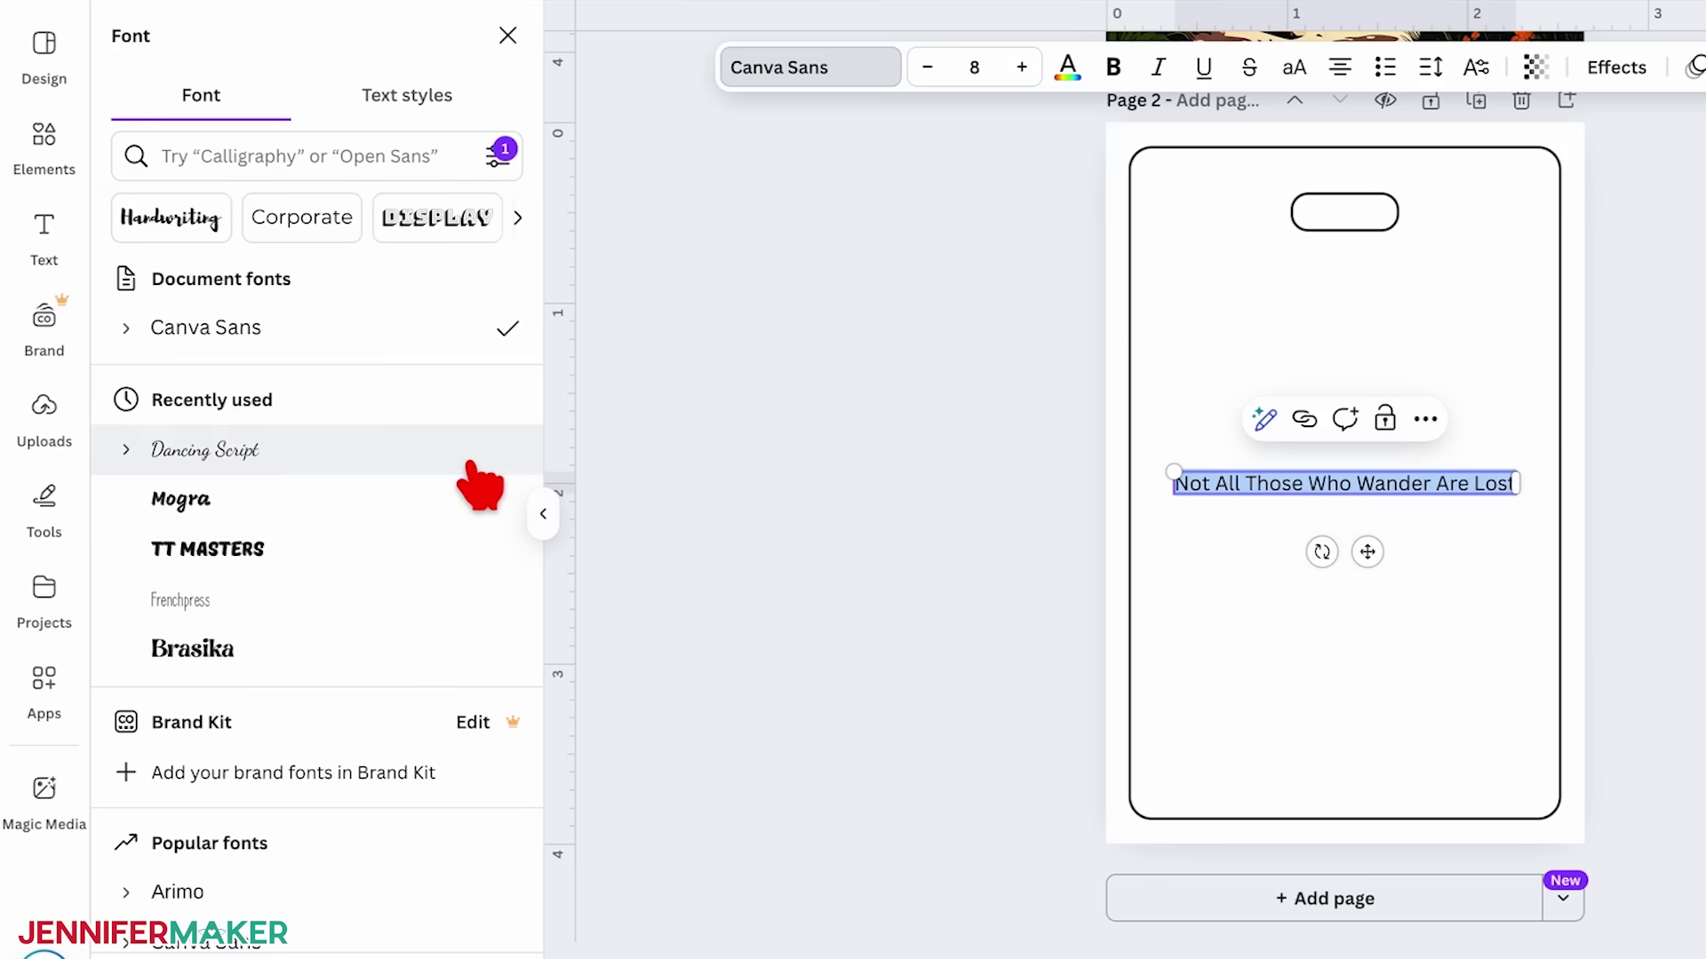
scroll(470, 463, down, 1)
click(417, 340)
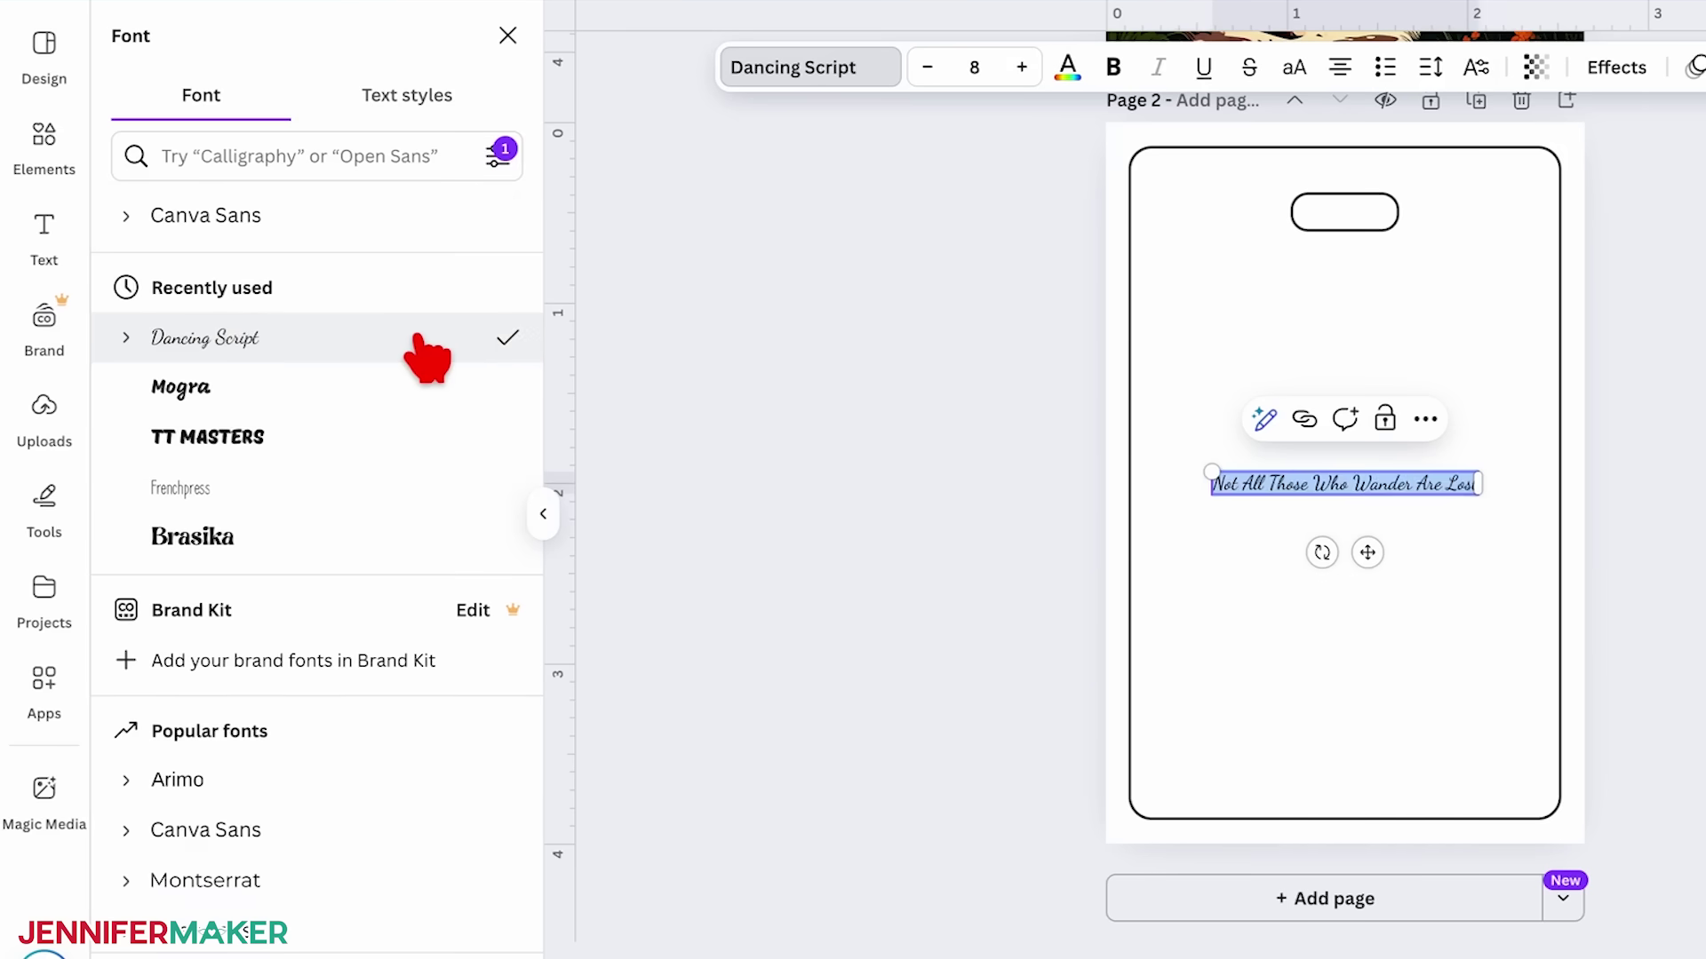
- Wrap the quote onto two lines and enlarge it to size 19.9
drag(1182, 483, 1150, 445)
drag(1150, 446, 1176, 434)
drag(590, 609, 577, 625)
drag(578, 624, 560, 627)
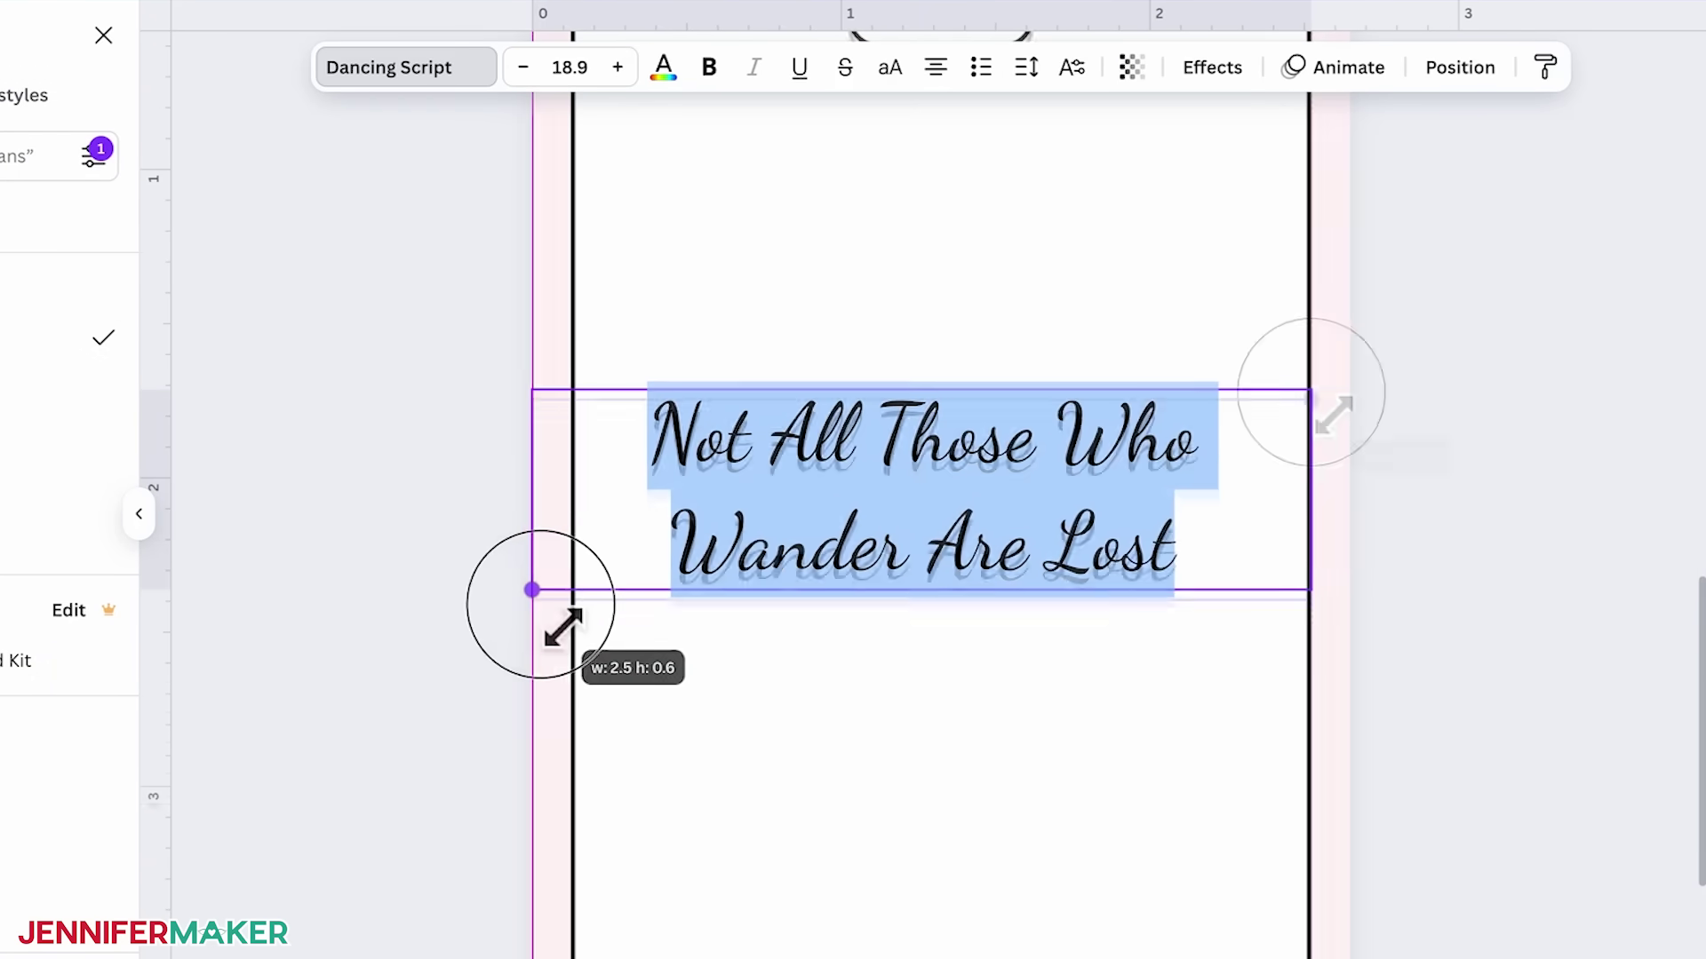
drag(1309, 392, 1359, 396)
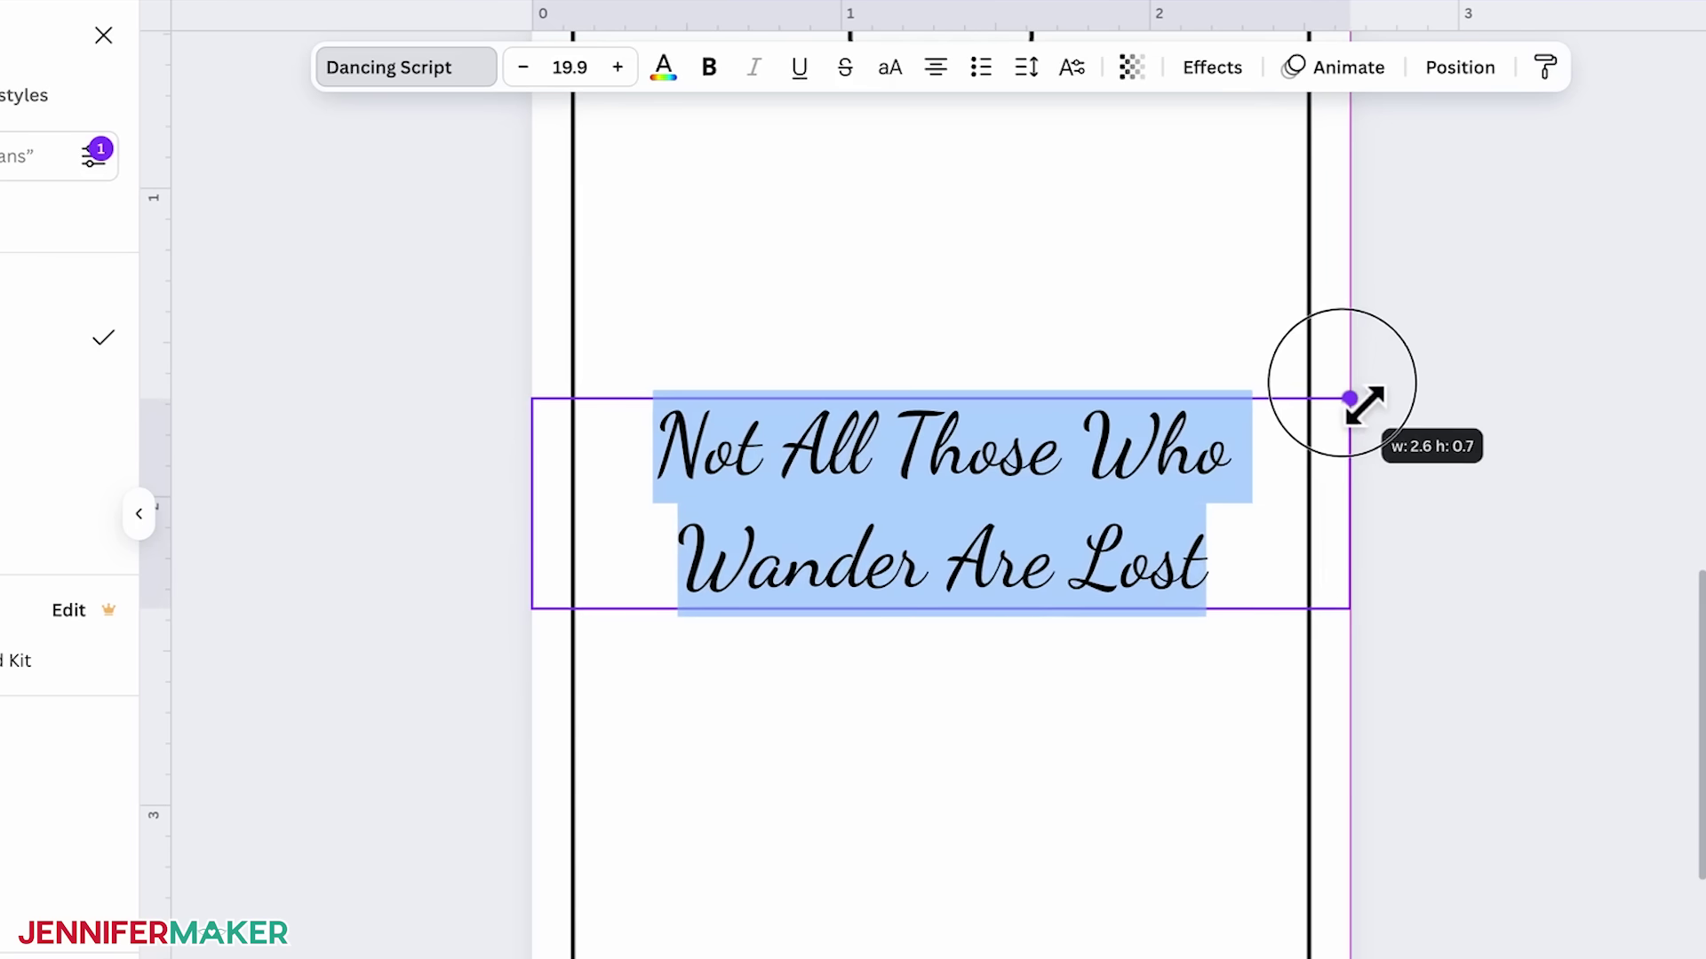
drag(1359, 396, 1368, 401)
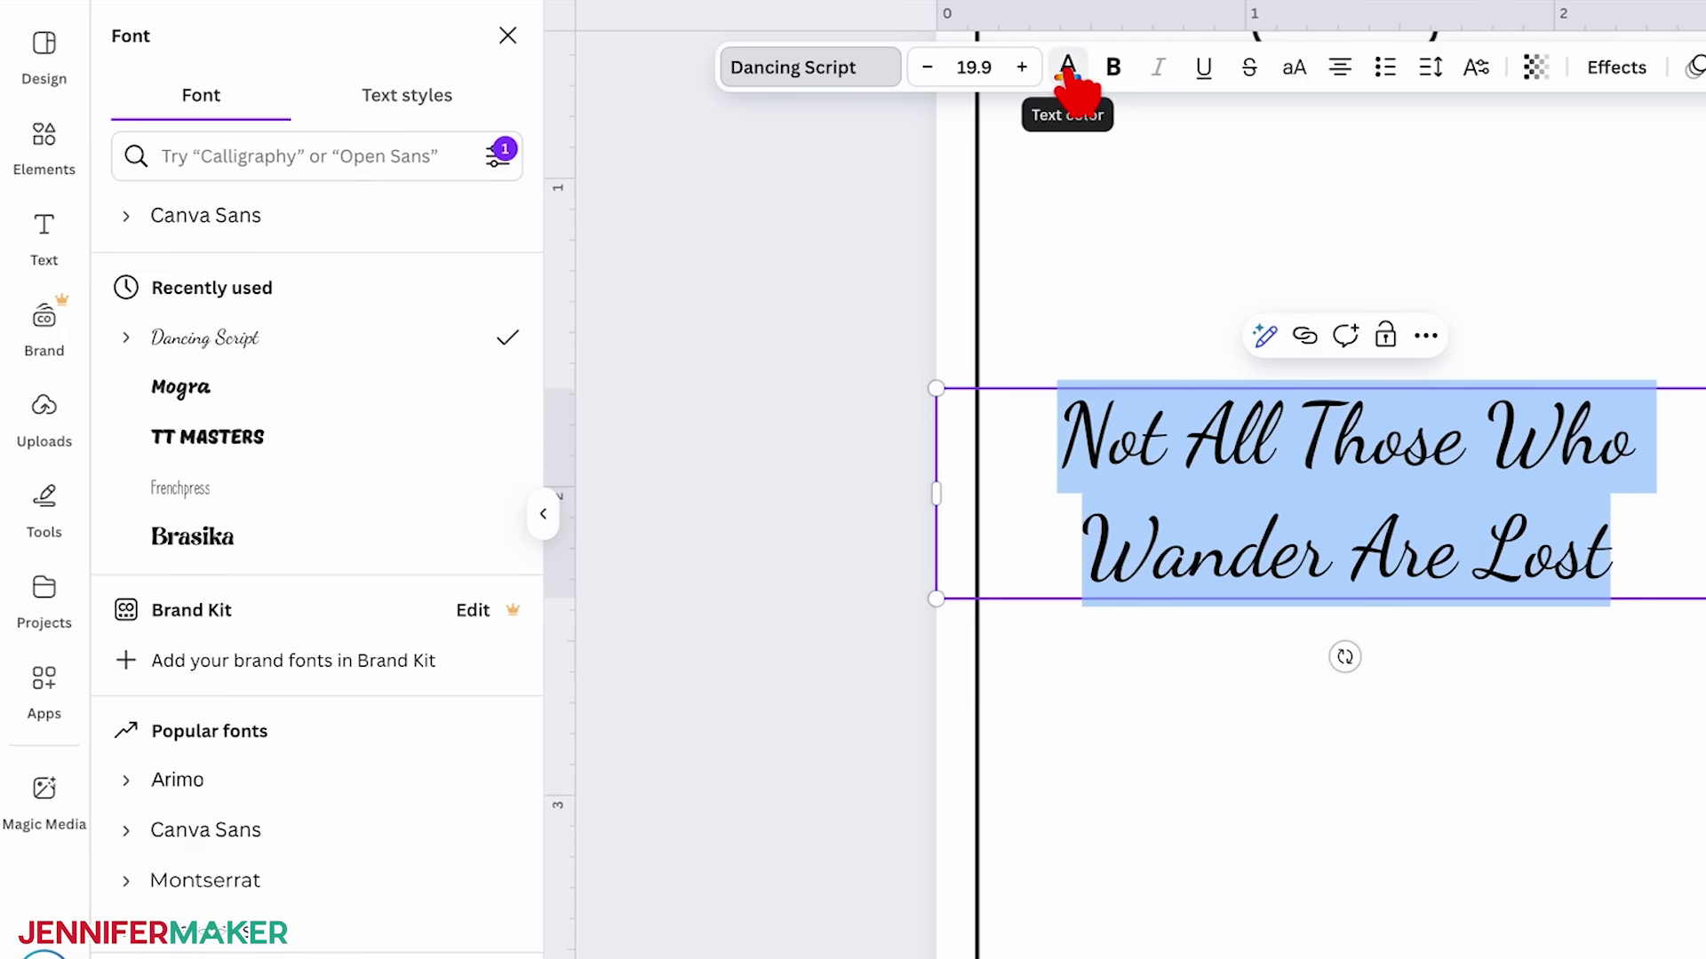
- Colour the quote black after trying teal, and move it up near the tag top
click(1067, 69)
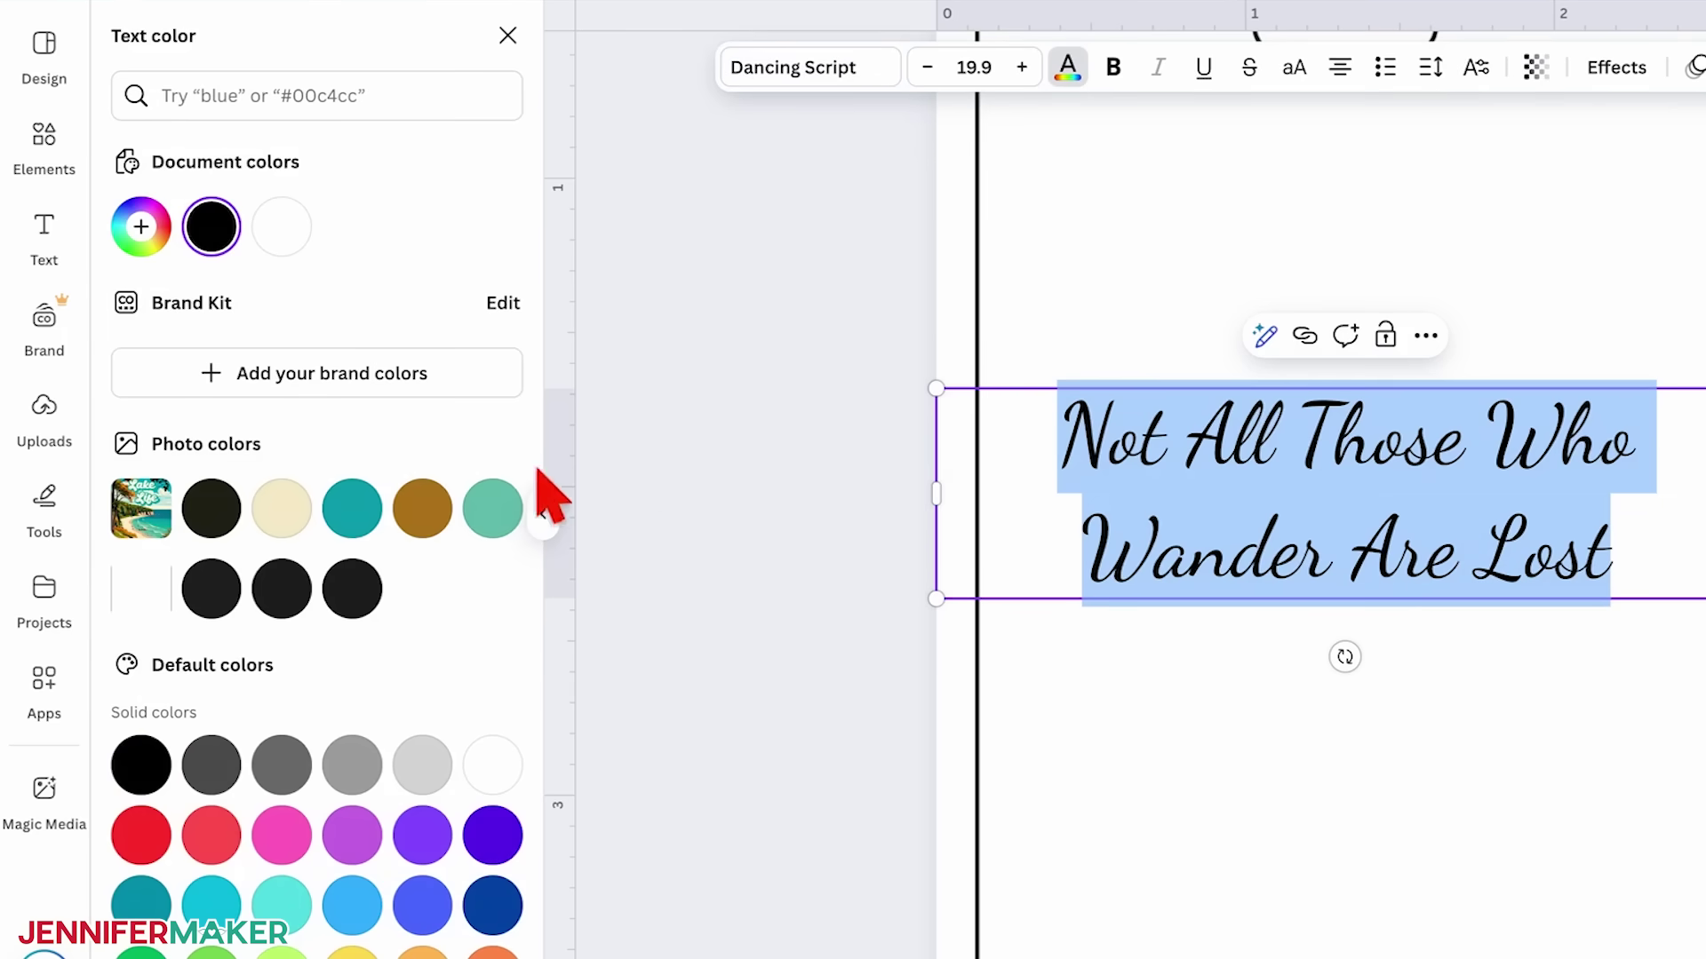
click(352, 508)
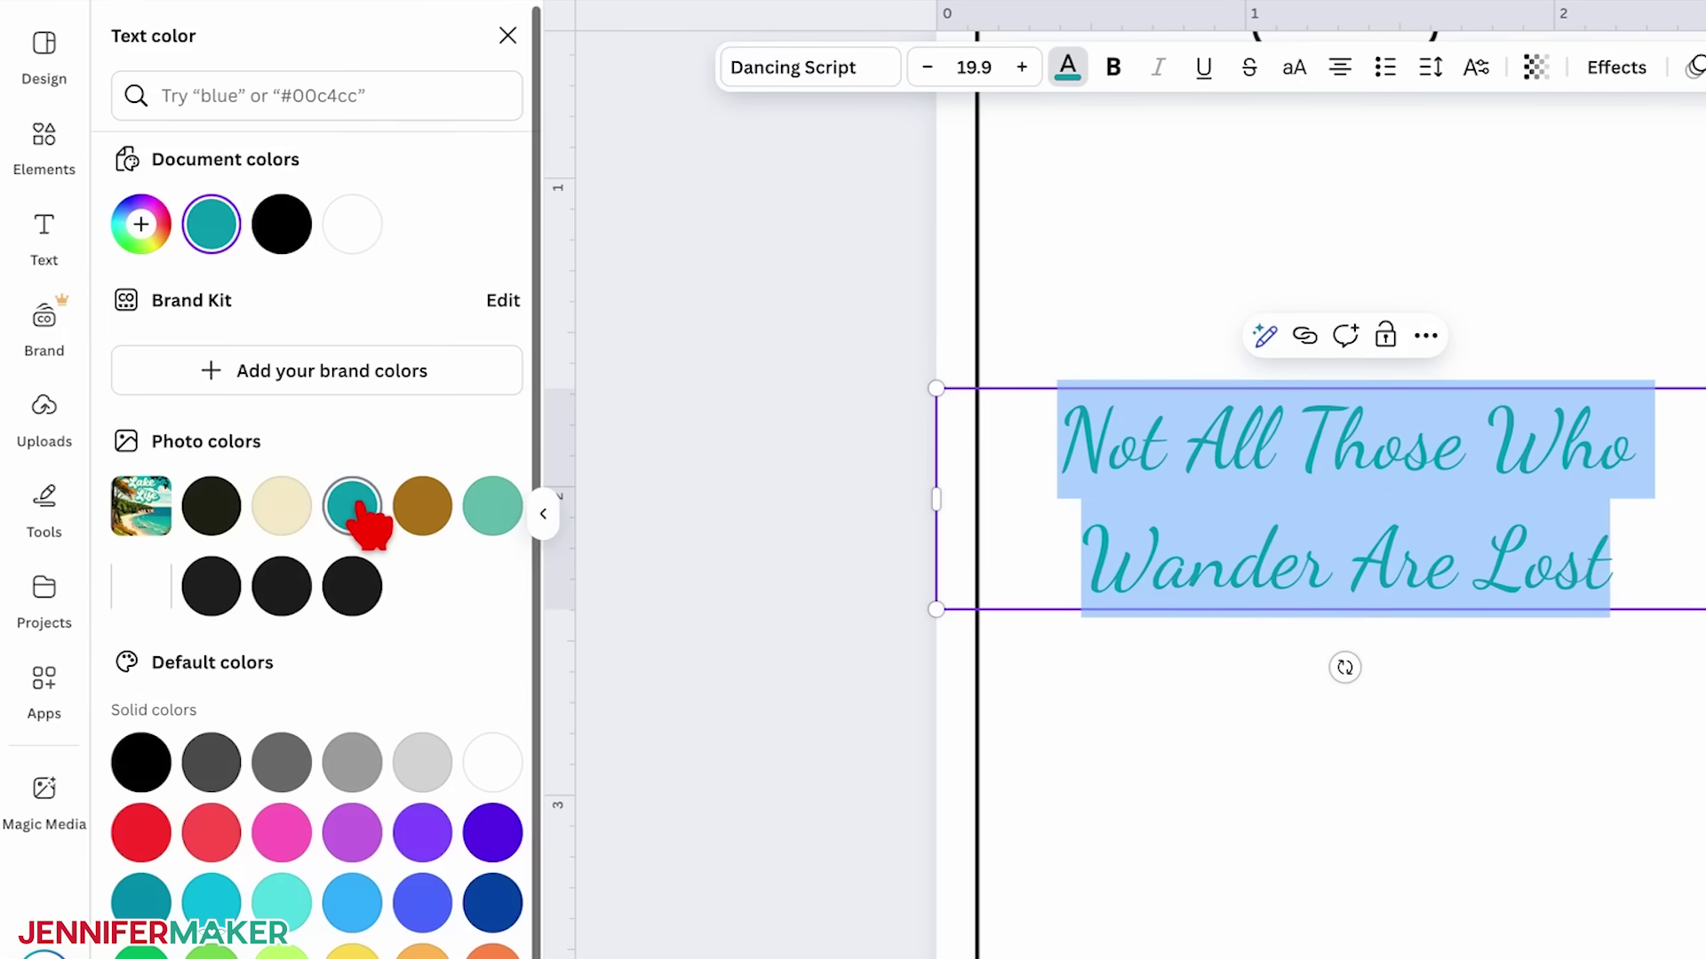
click(283, 227)
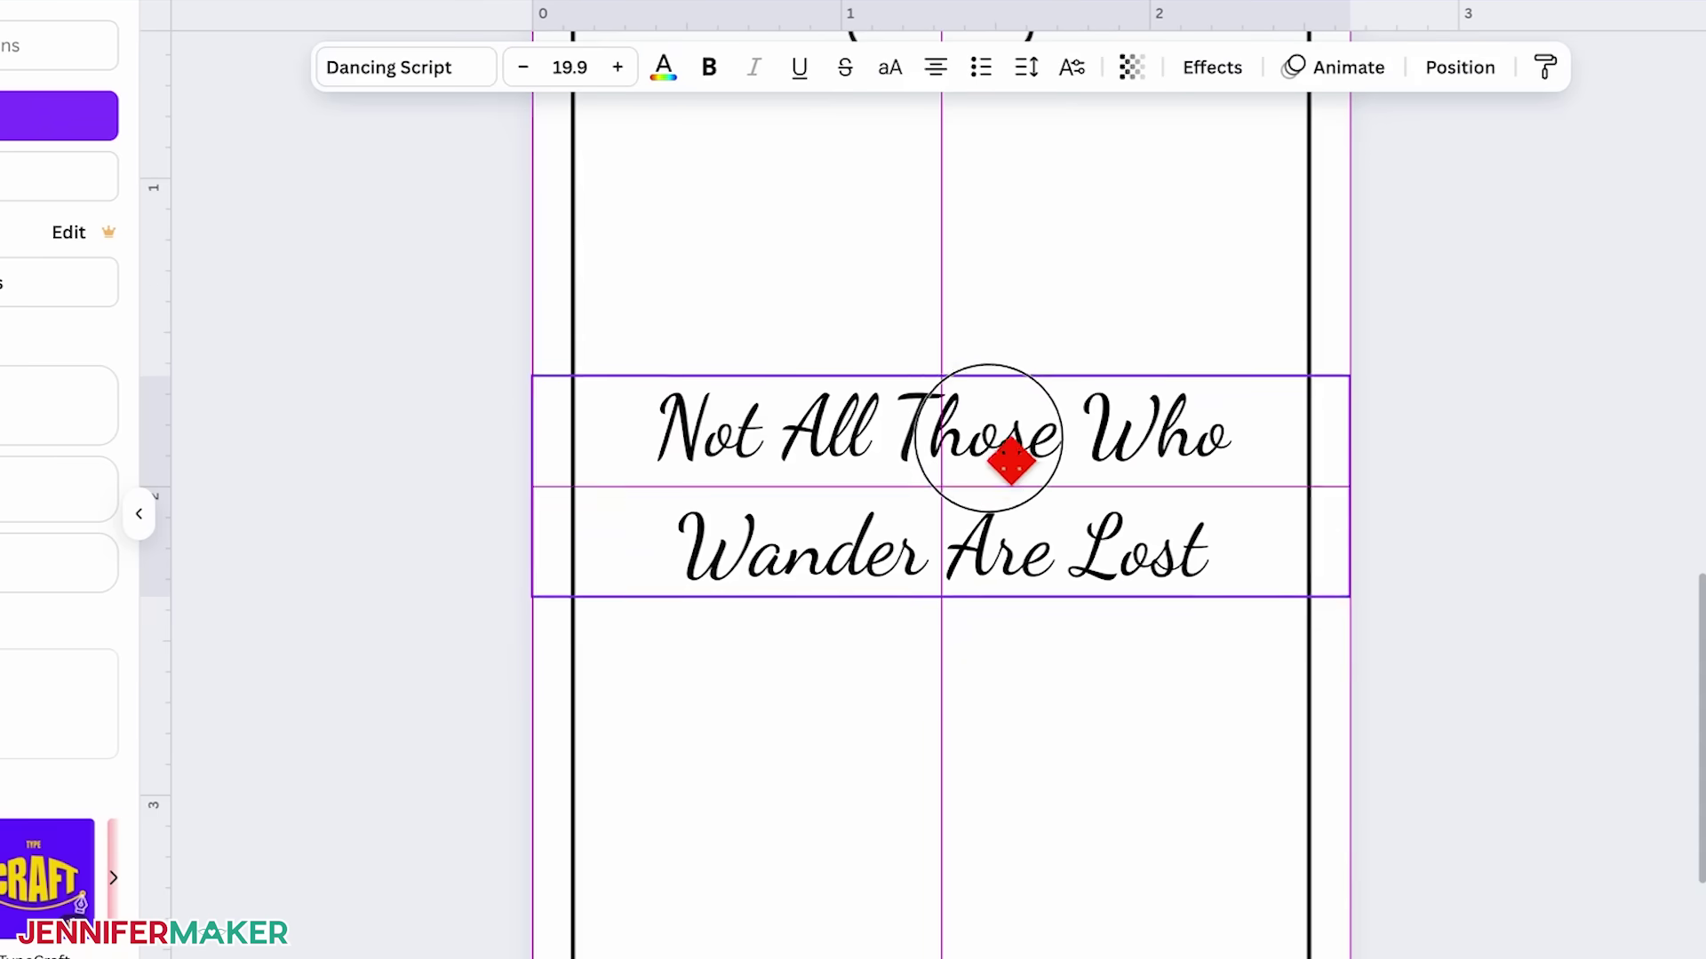
drag(1002, 450, 986, 343)
scroll(990, 365, up, 2)
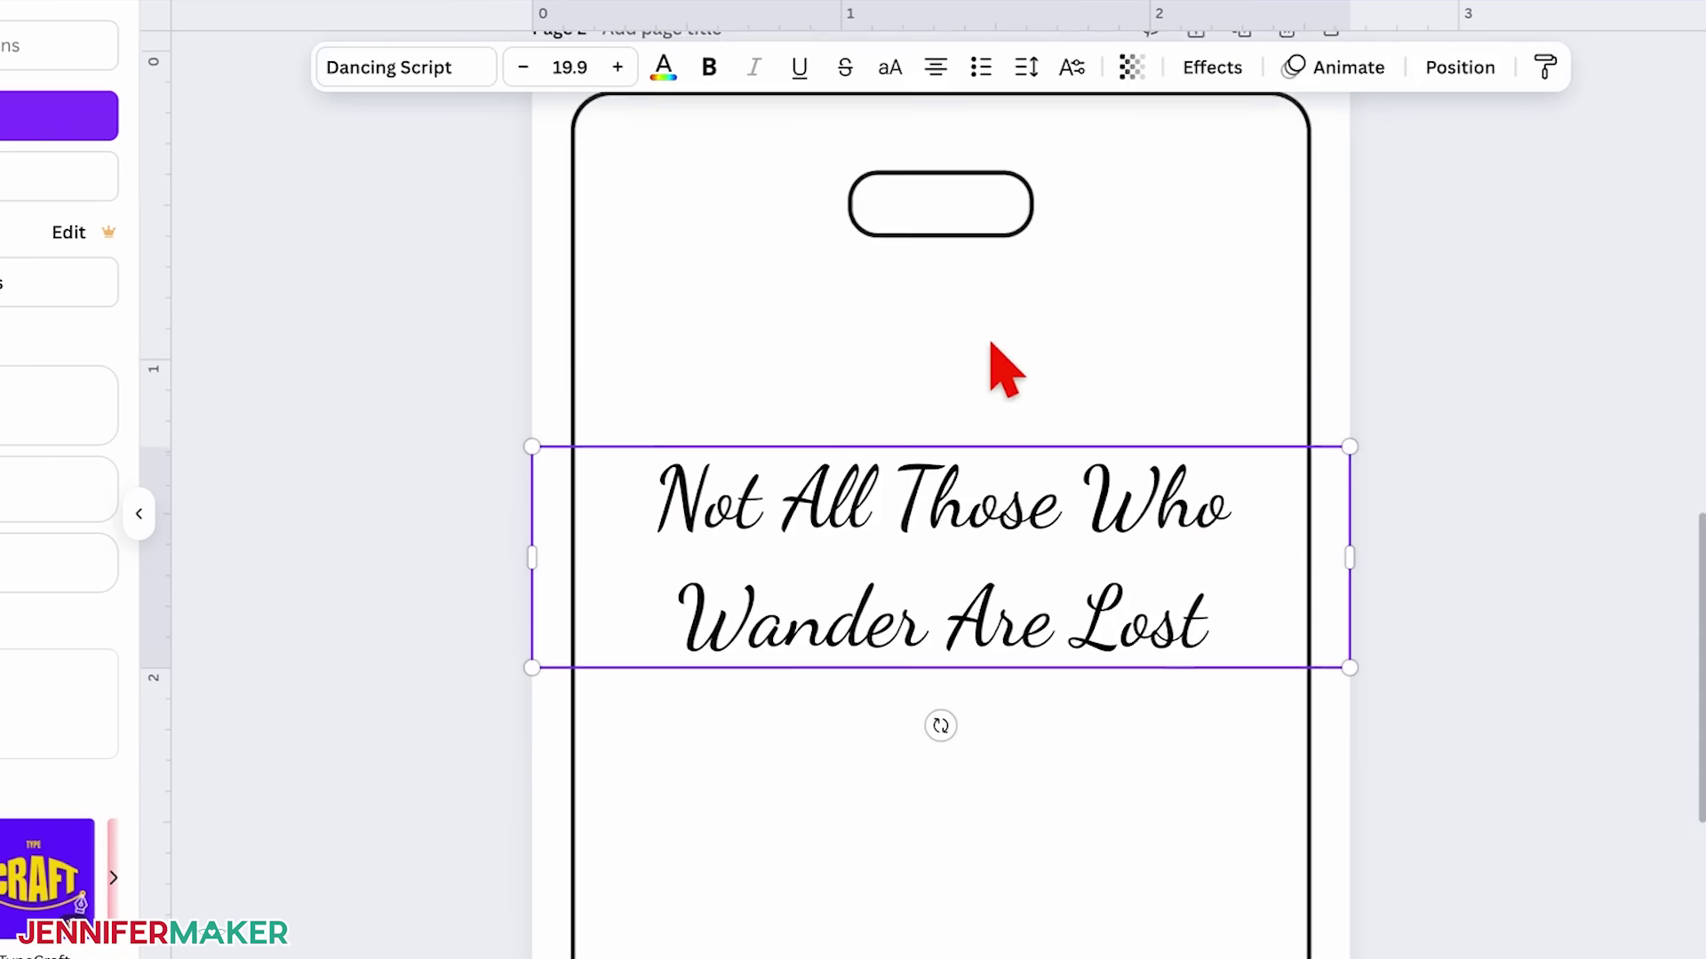
- Centre the quote at the top, duplicate it below, and set the copy in PL Benguiat Frisky
drag(977, 487, 991, 432)
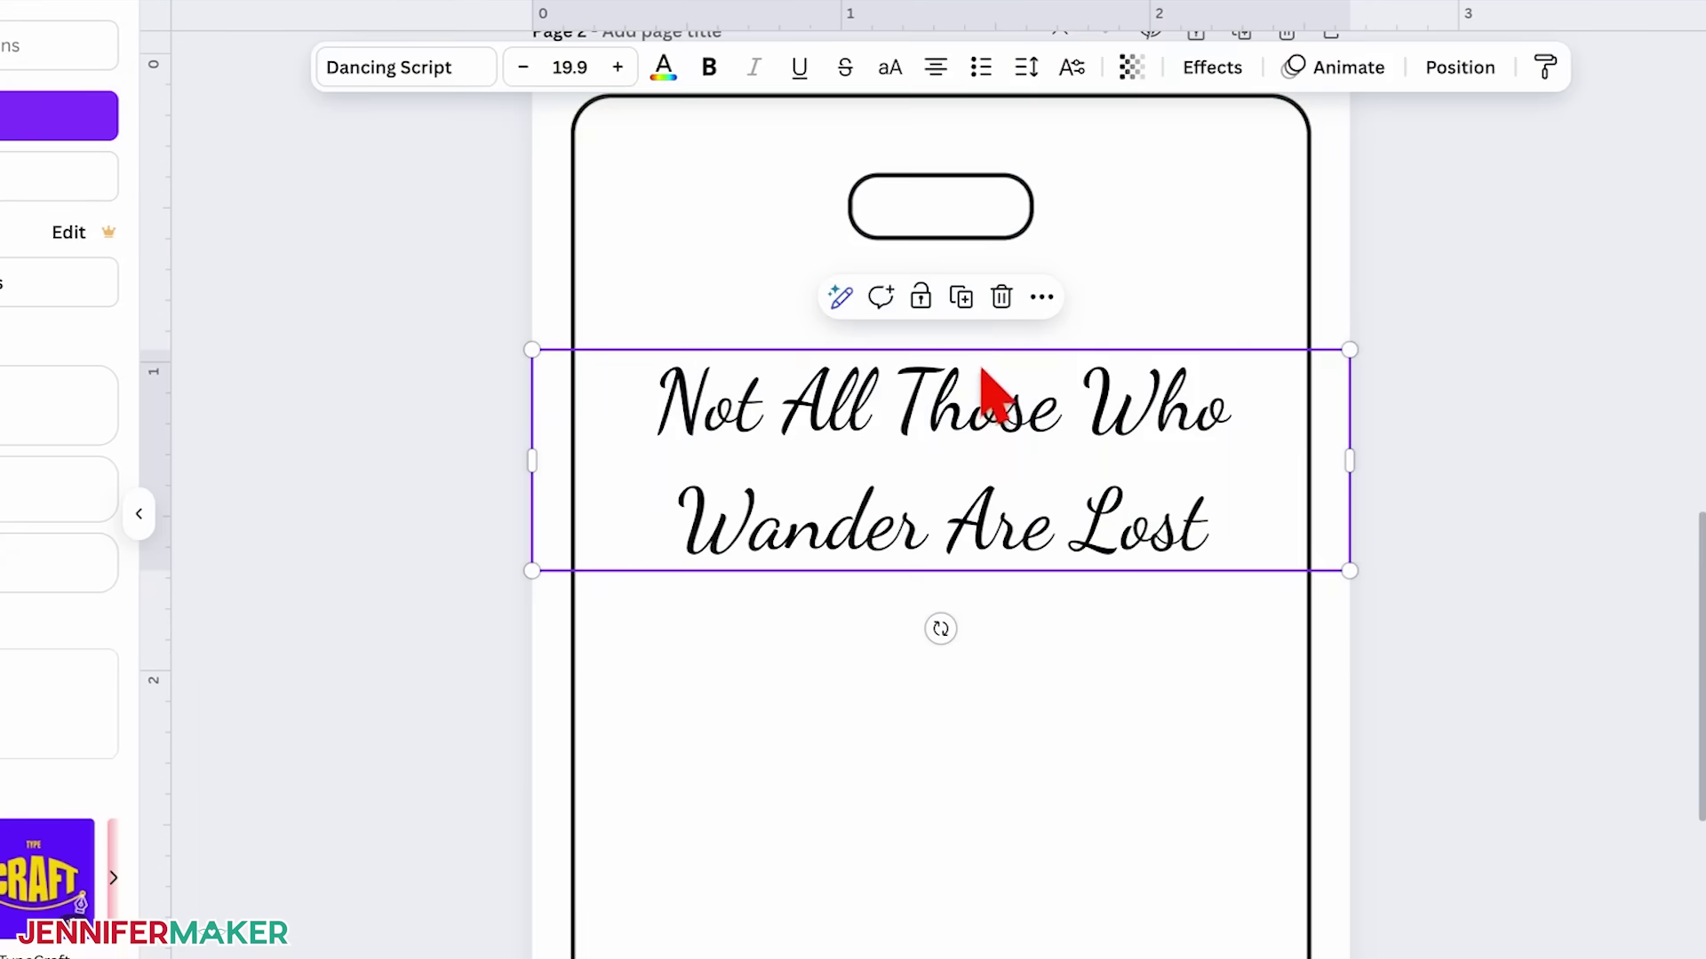
click(963, 298)
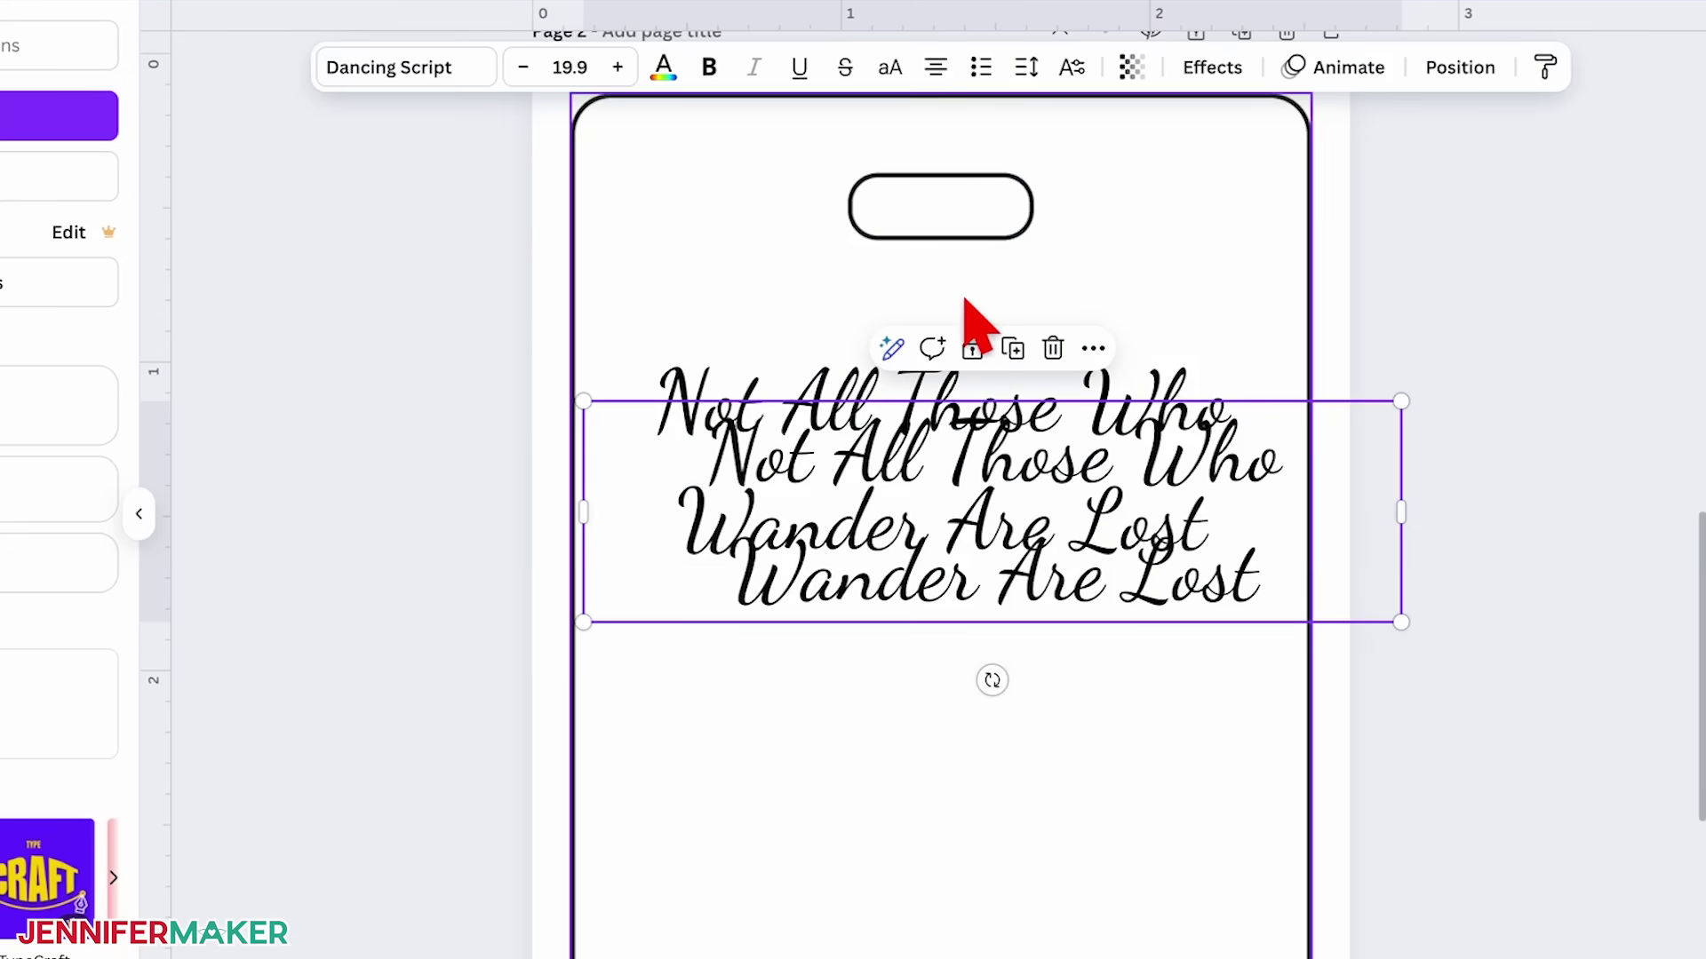
drag(1062, 622, 1021, 746)
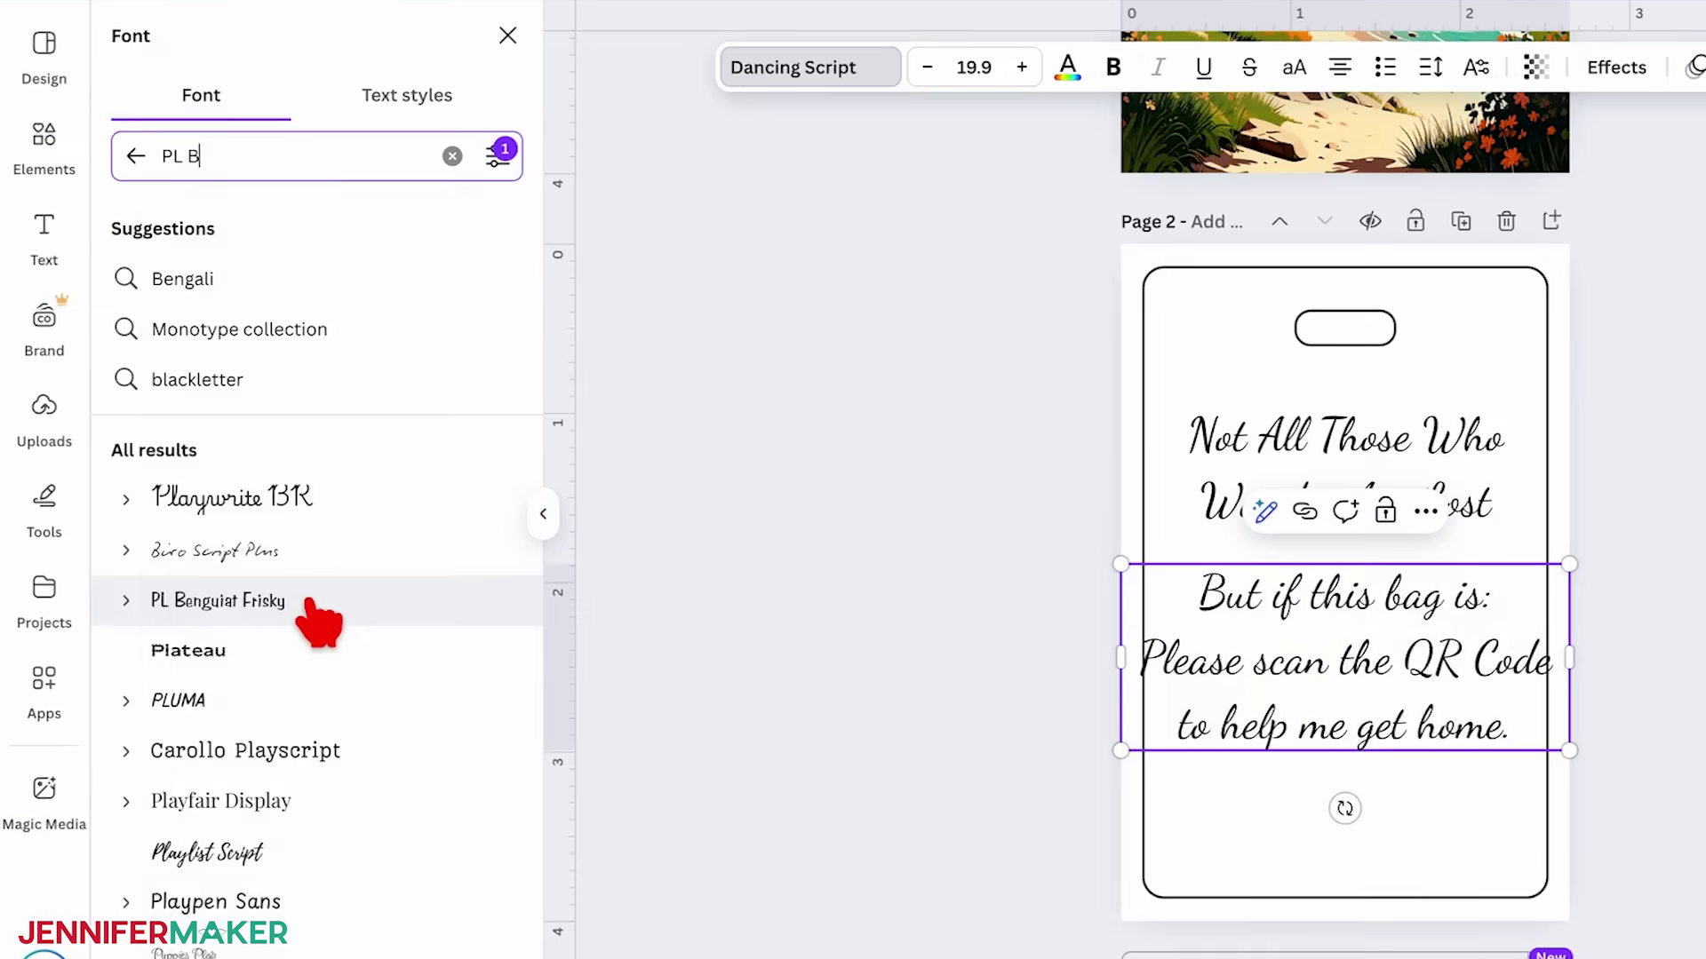
click(307, 604)
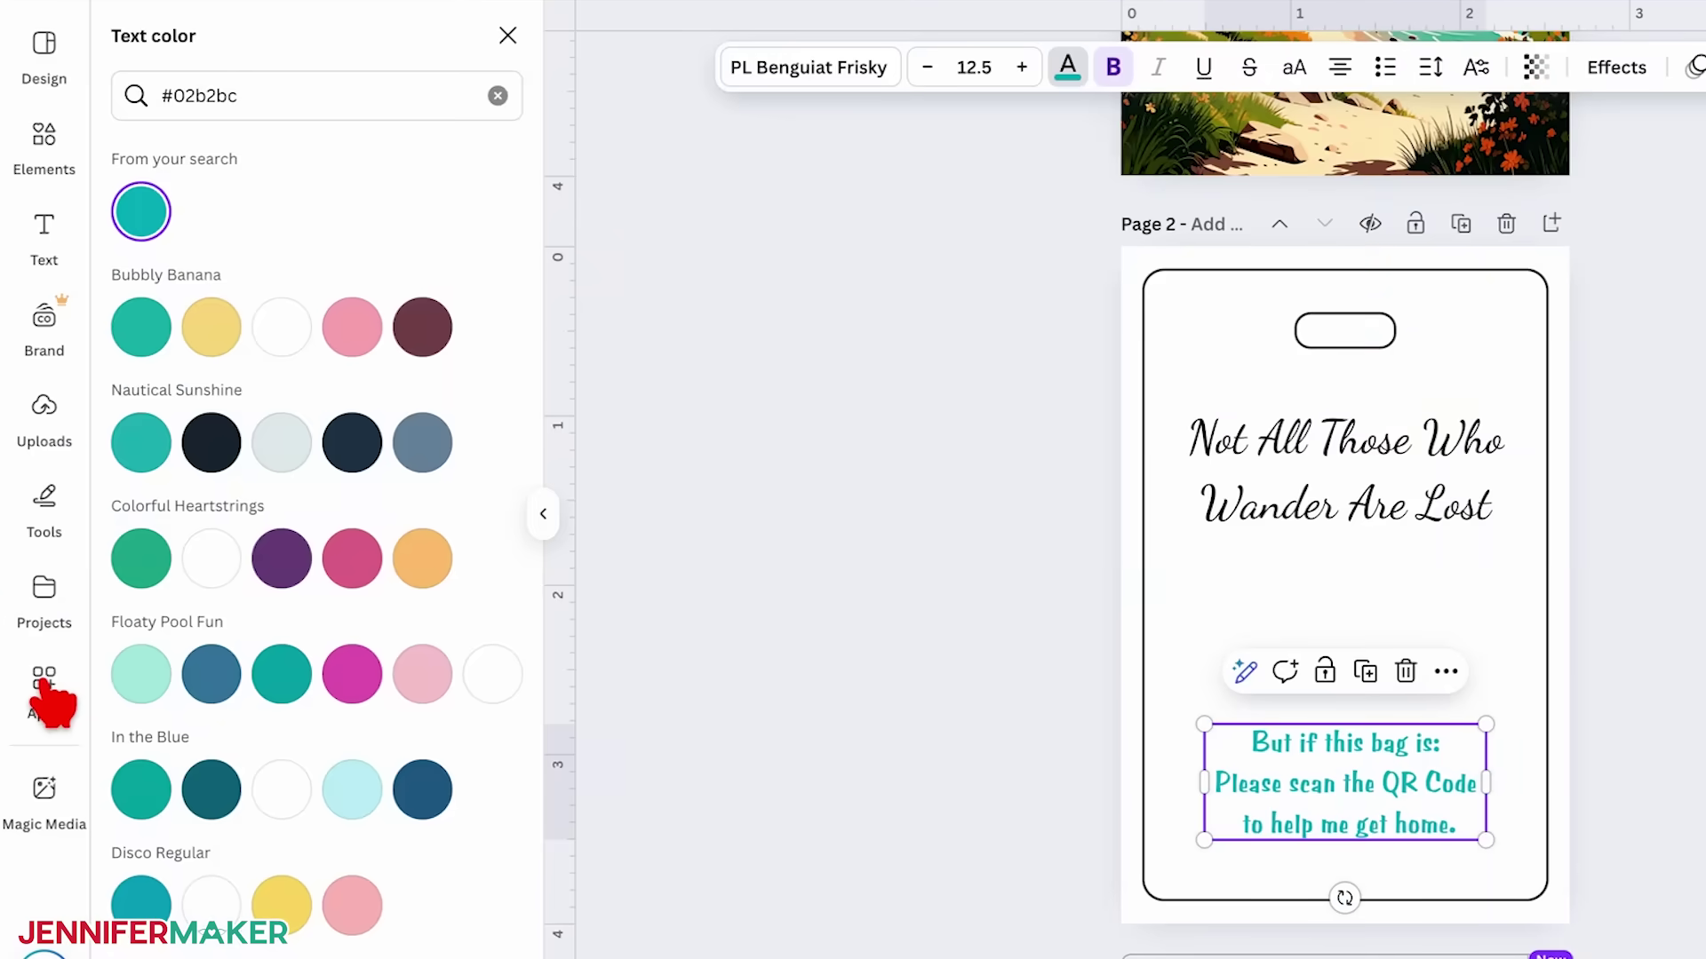
- Find the Jotform app by searching 'jotform' in Apps and launch its panel
click(43, 681)
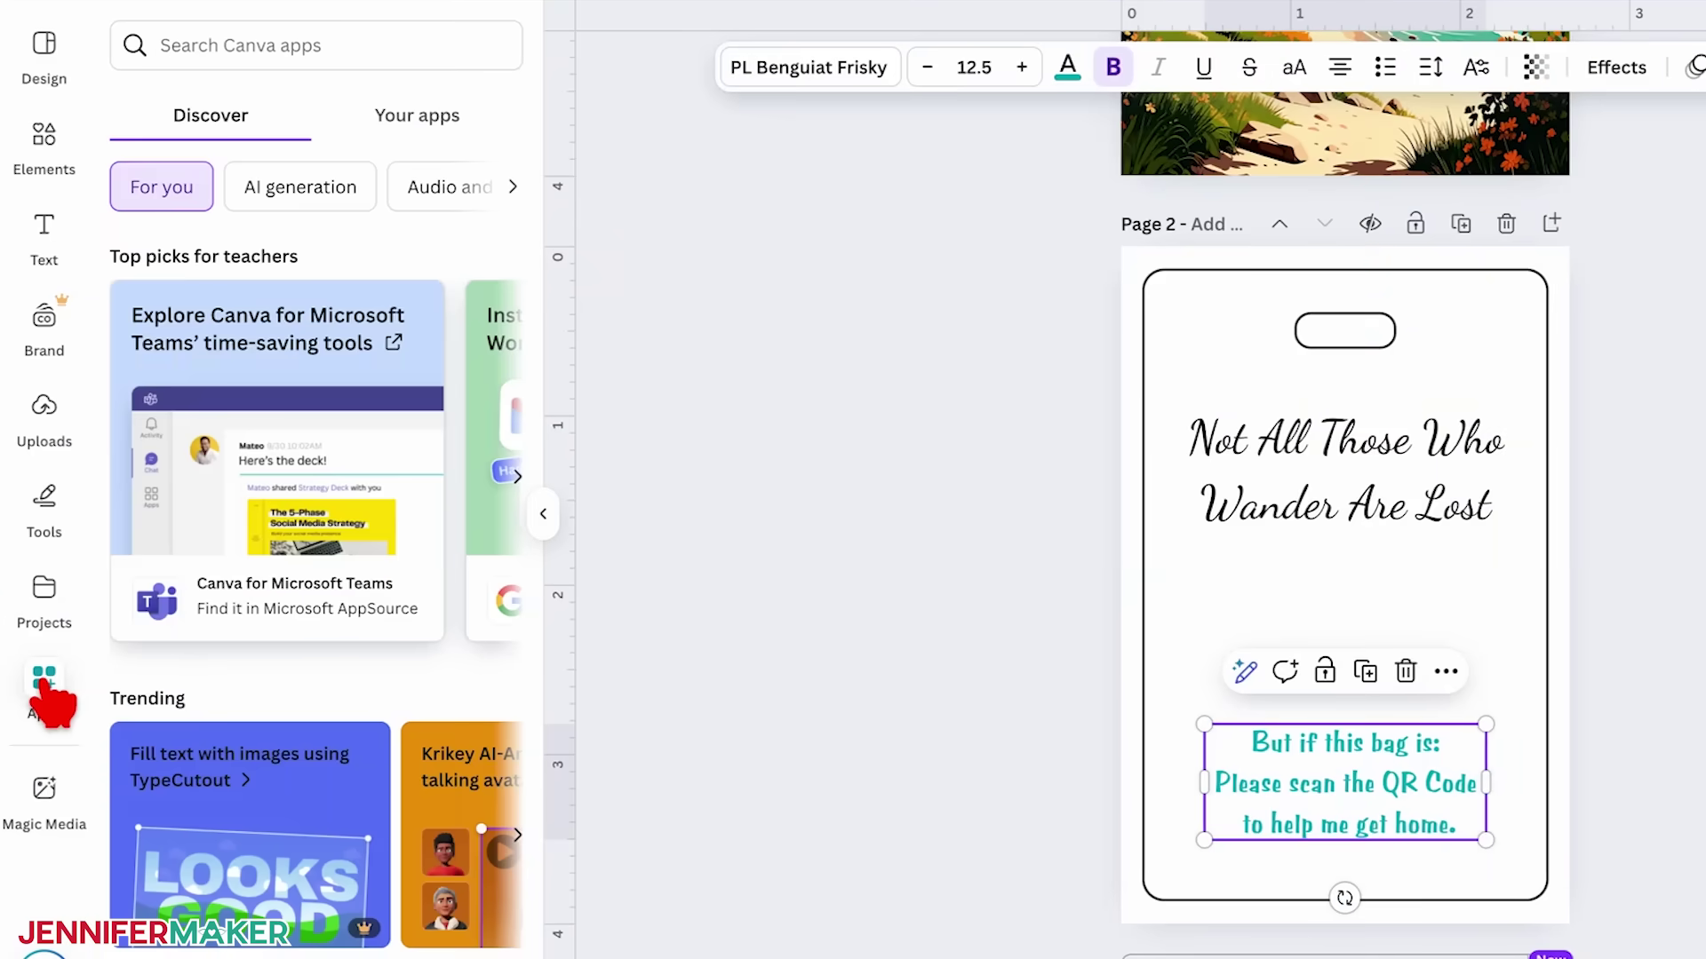
click(355, 49)
text(jotform)
click(213, 151)
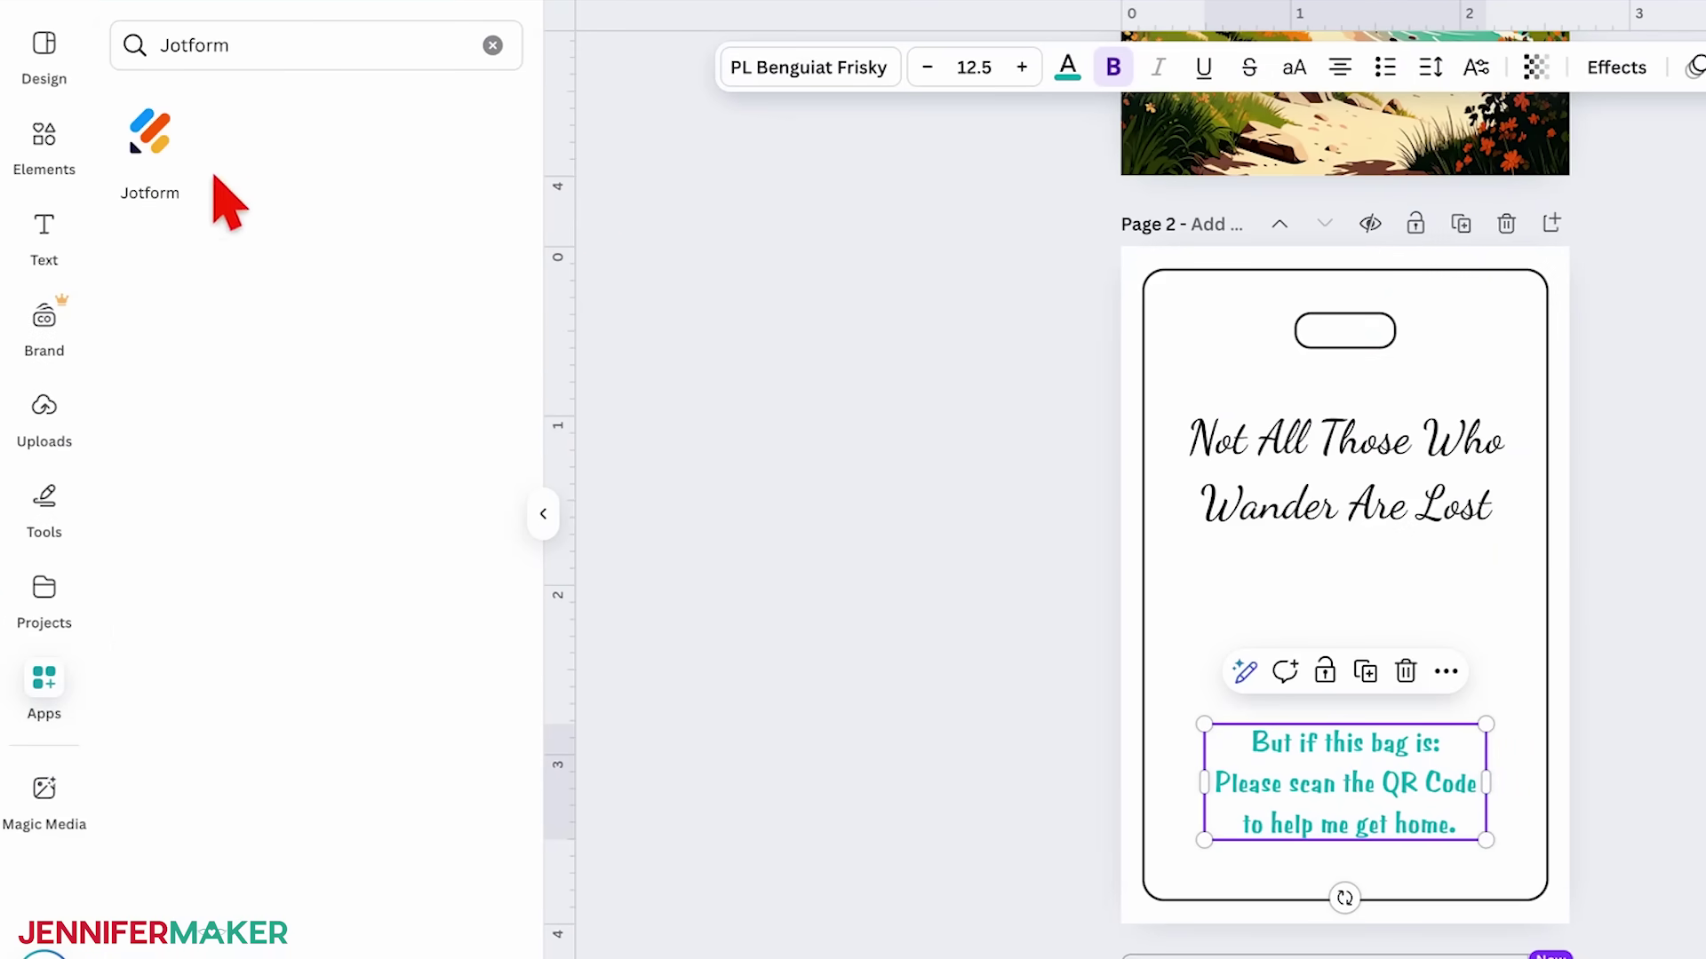
click(153, 146)
click(411, 924)
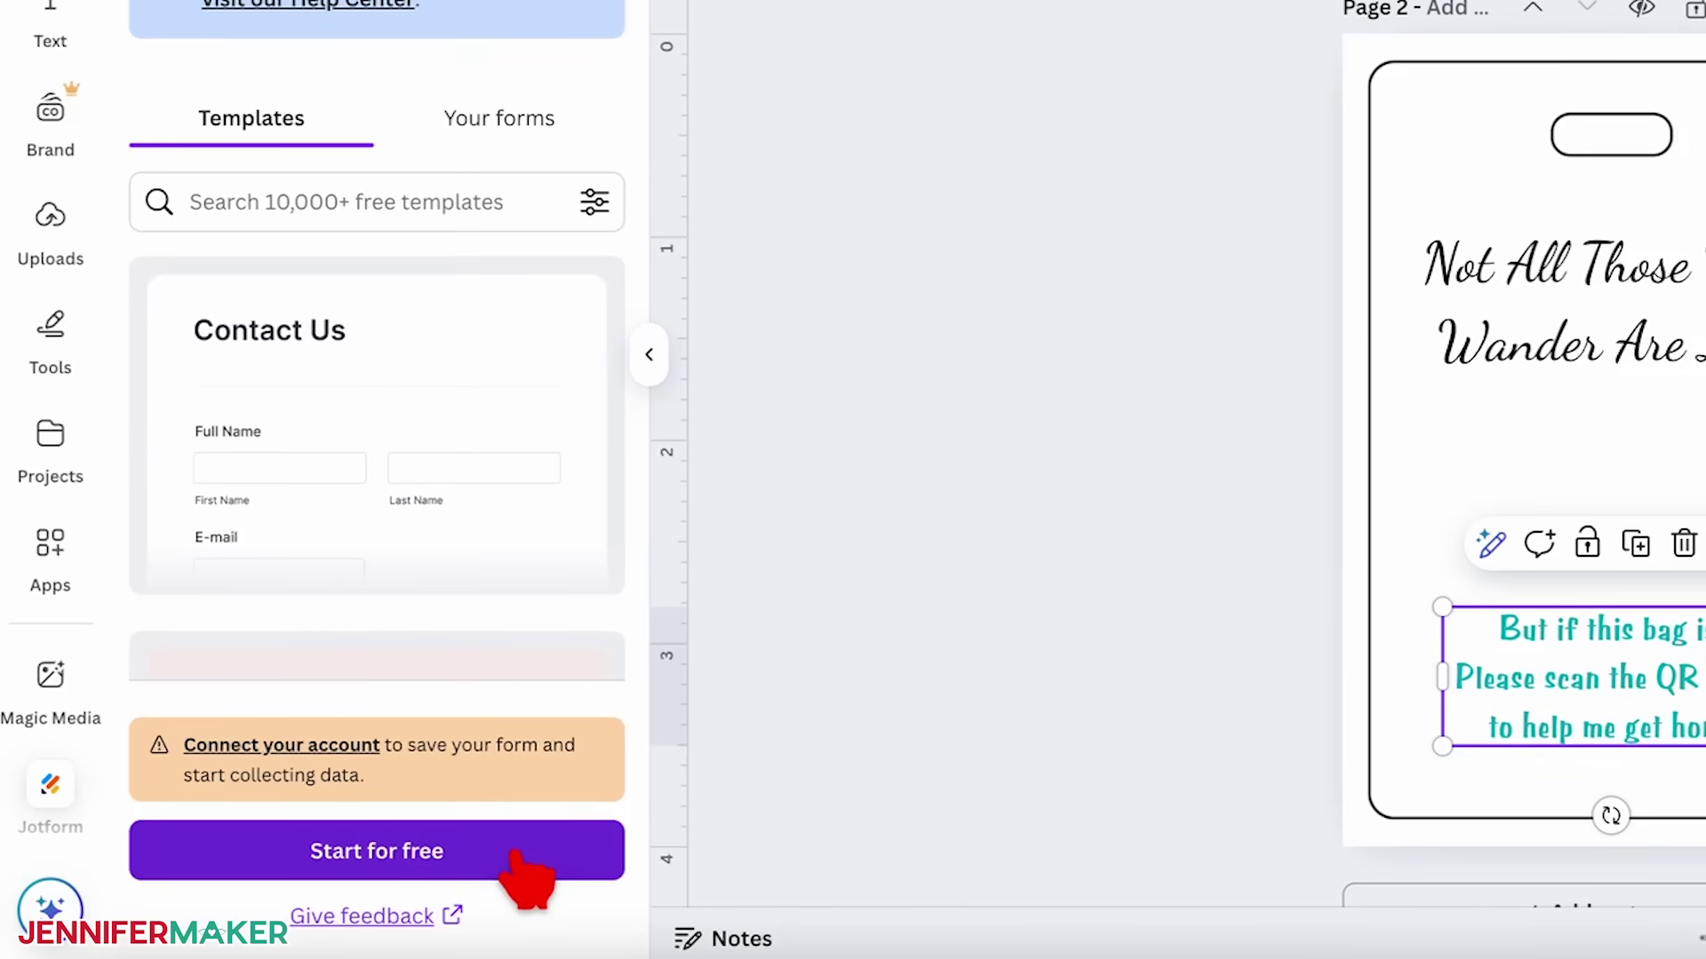
- Connect a Jotform account via Google sign-up, accept the terms, allow access, and create a new form
click(514, 855)
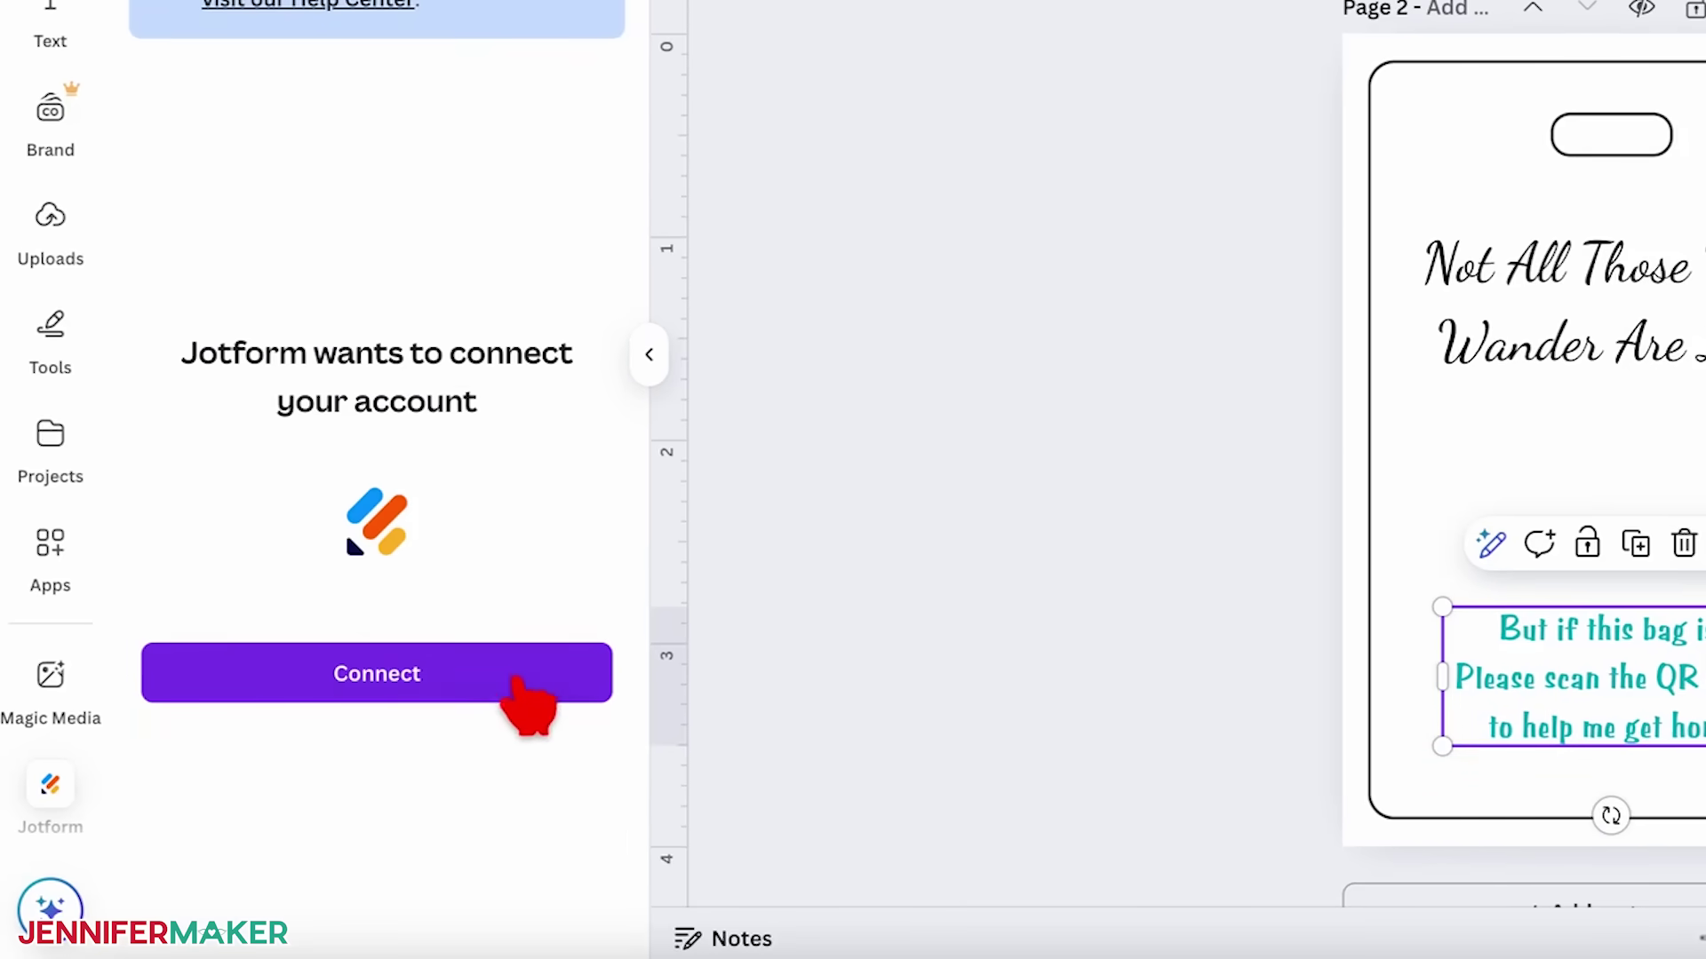
click(502, 677)
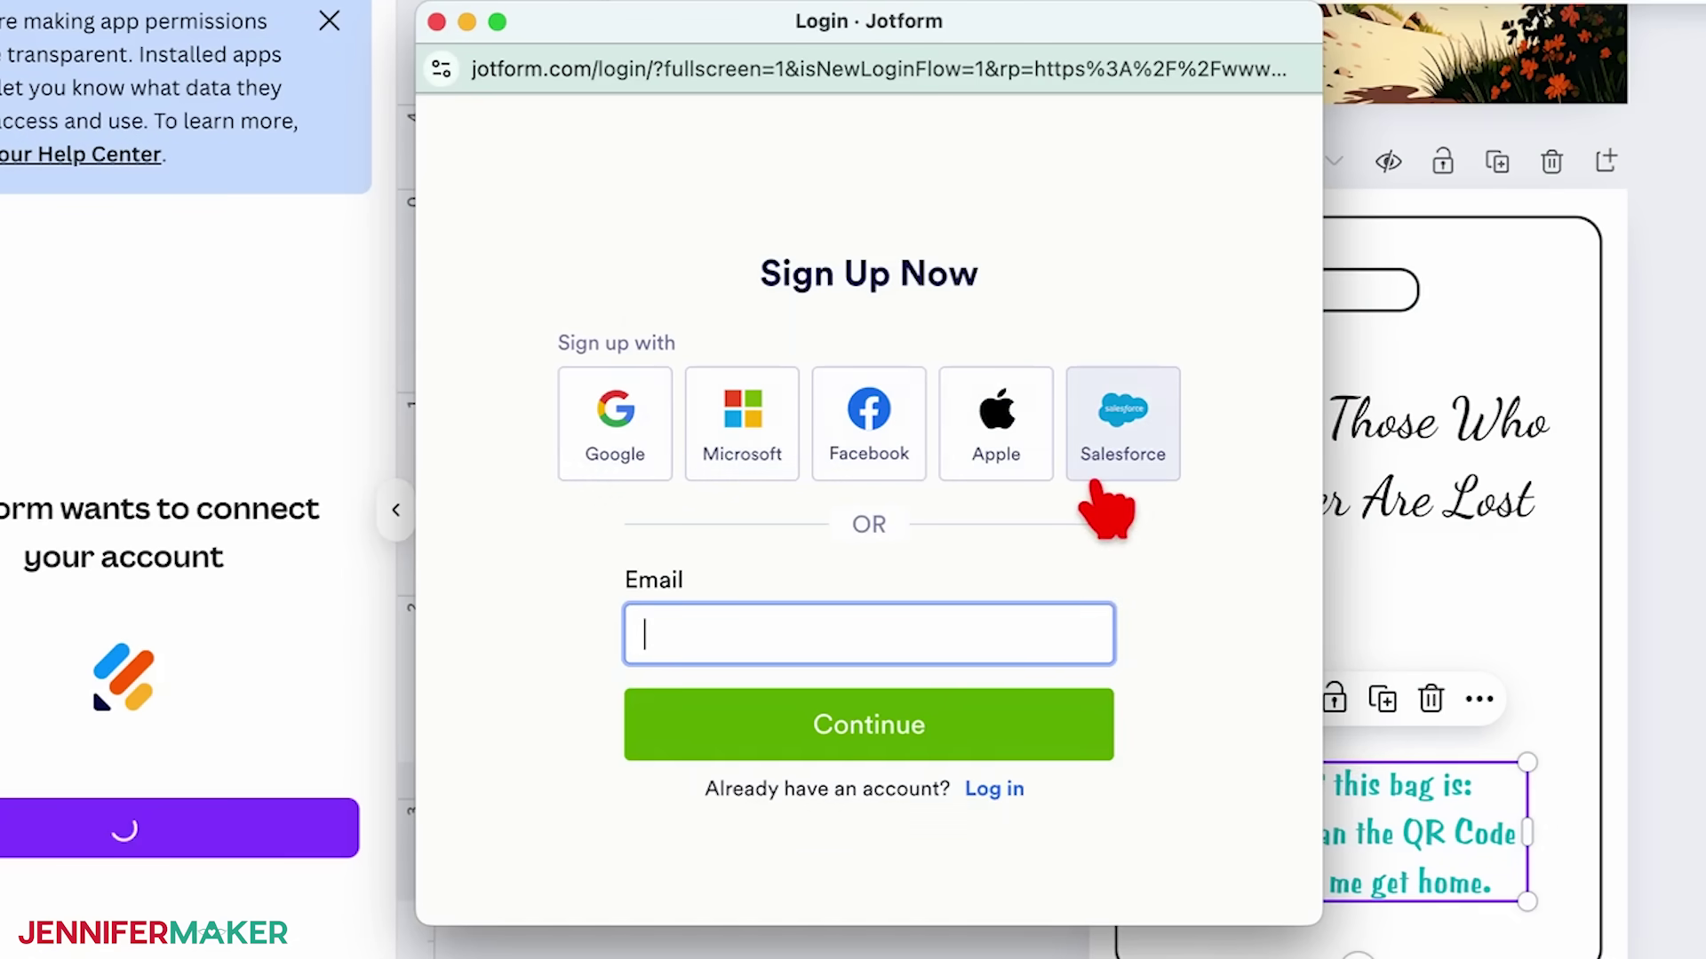
click(625, 449)
click(977, 597)
click(1279, 764)
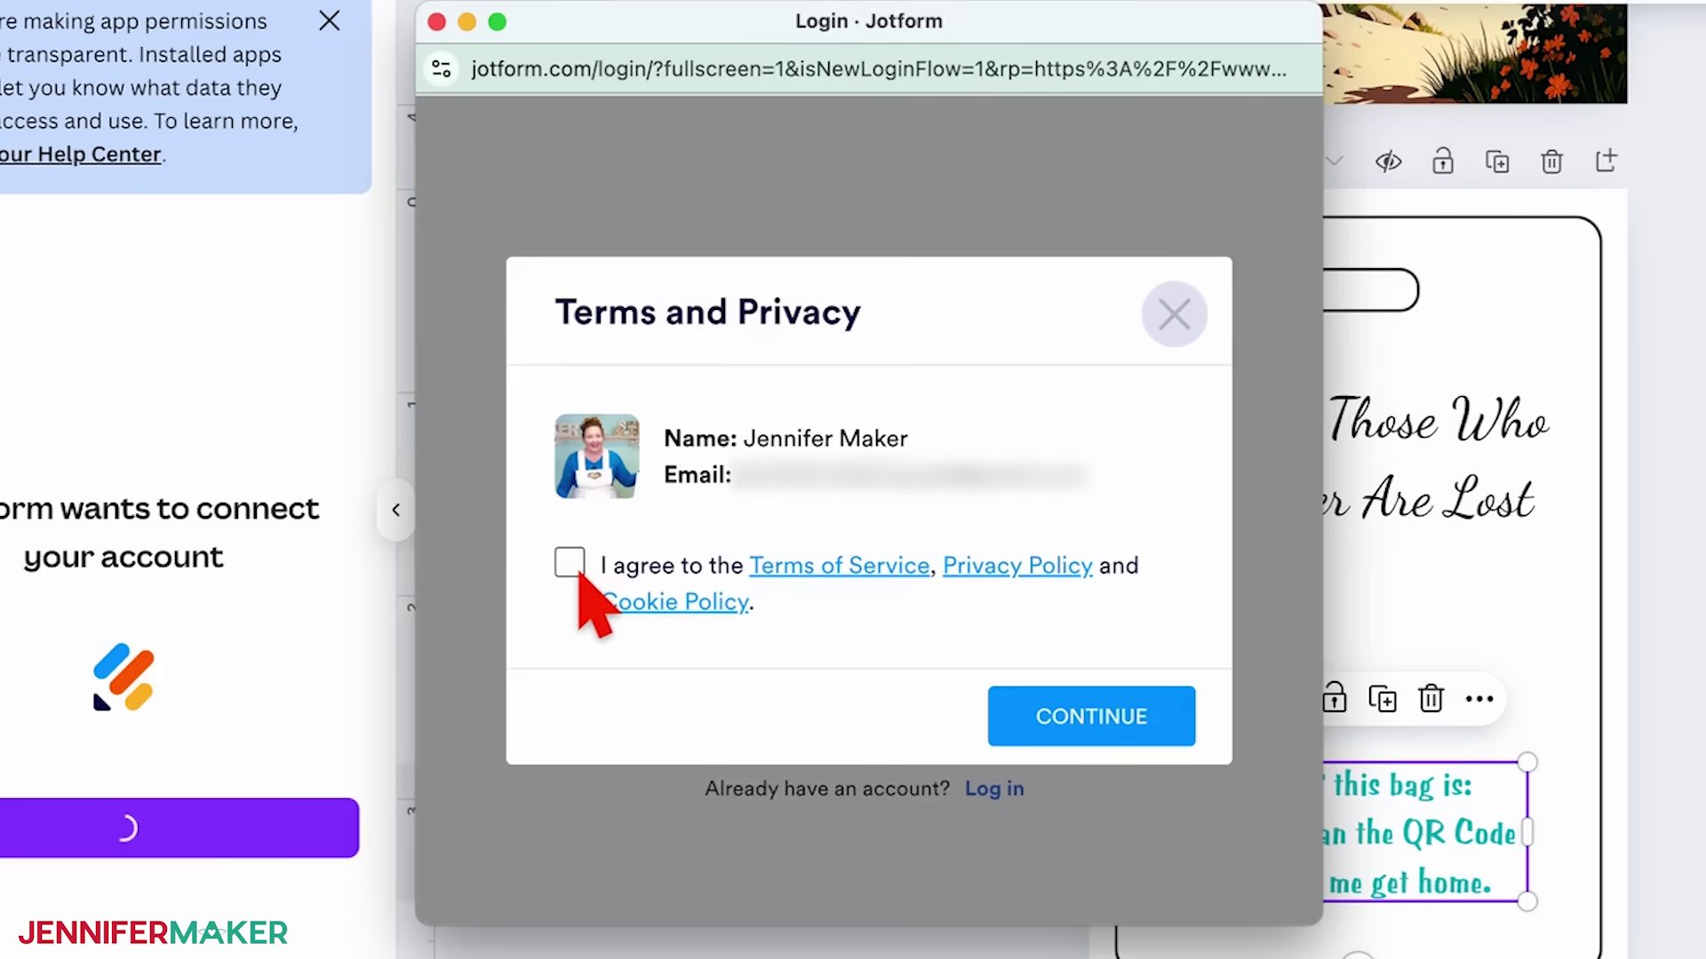
click(573, 569)
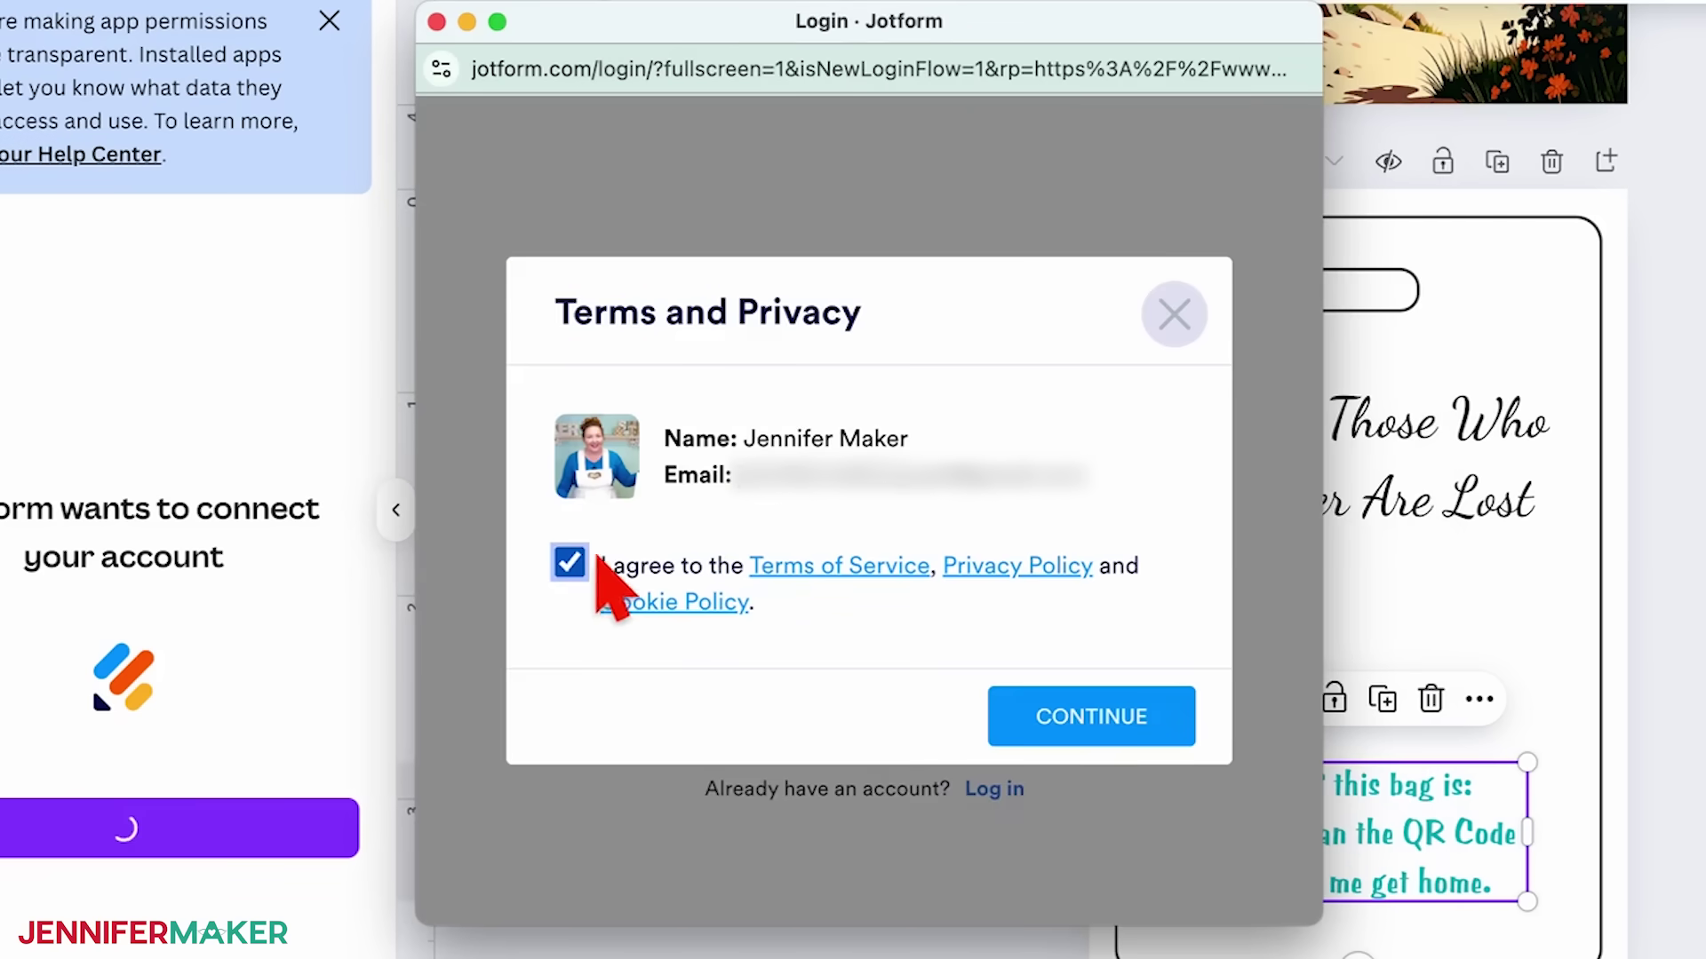
click(1164, 715)
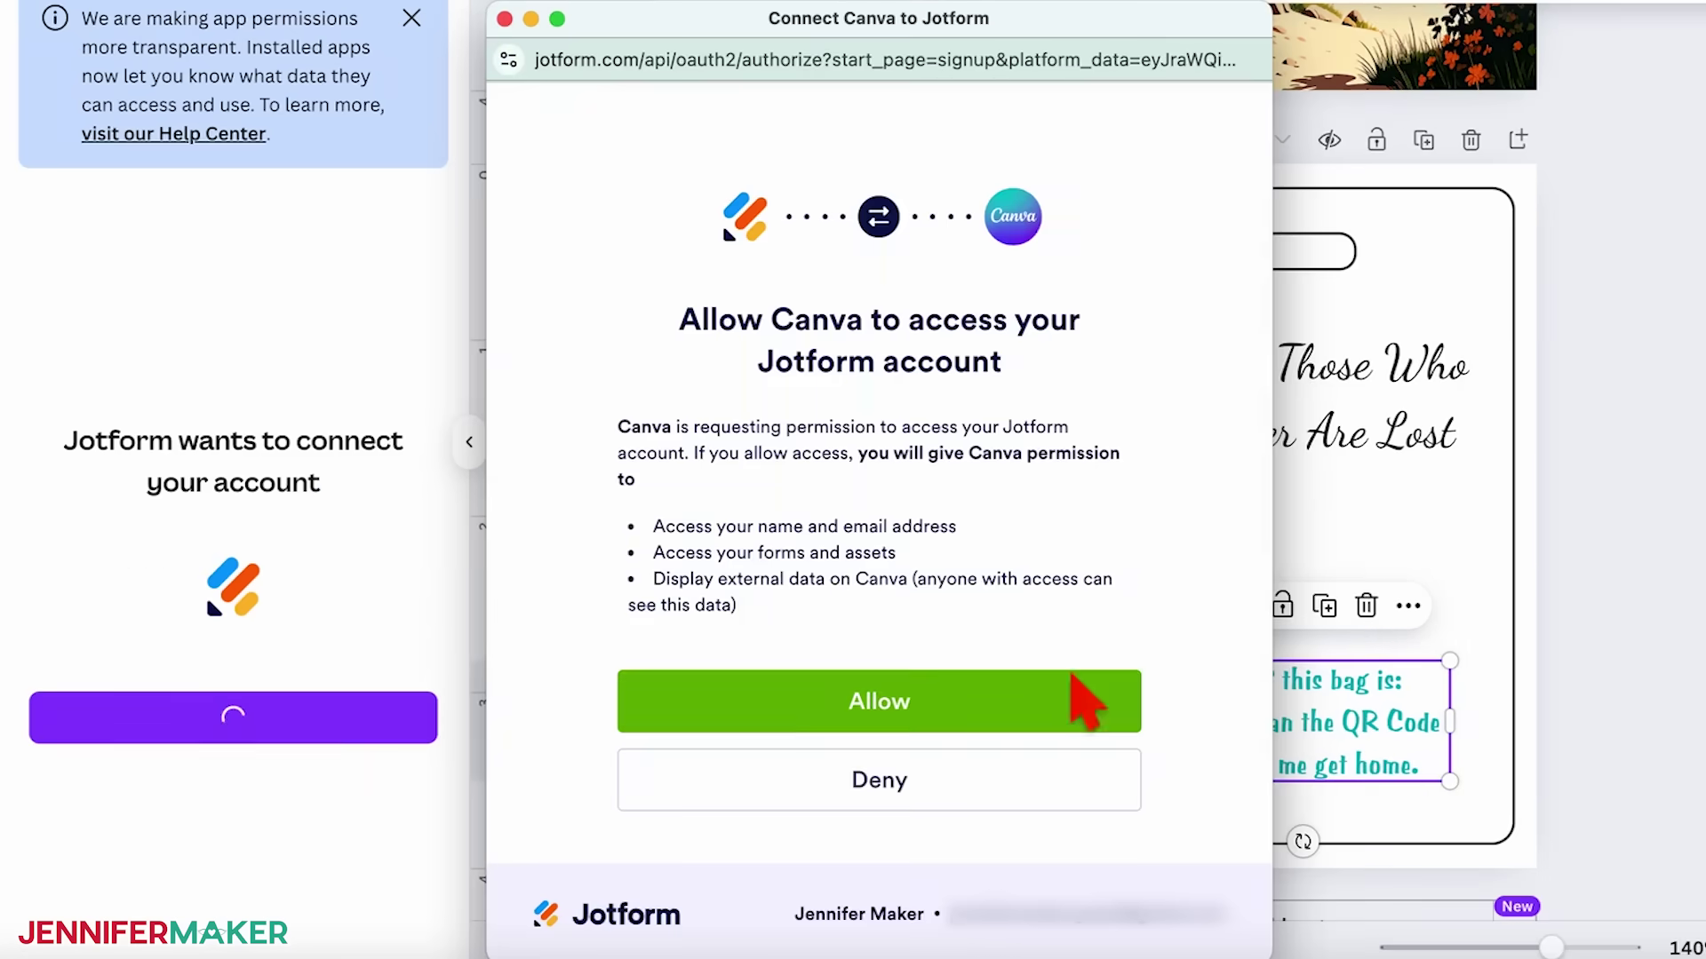
click(1013, 700)
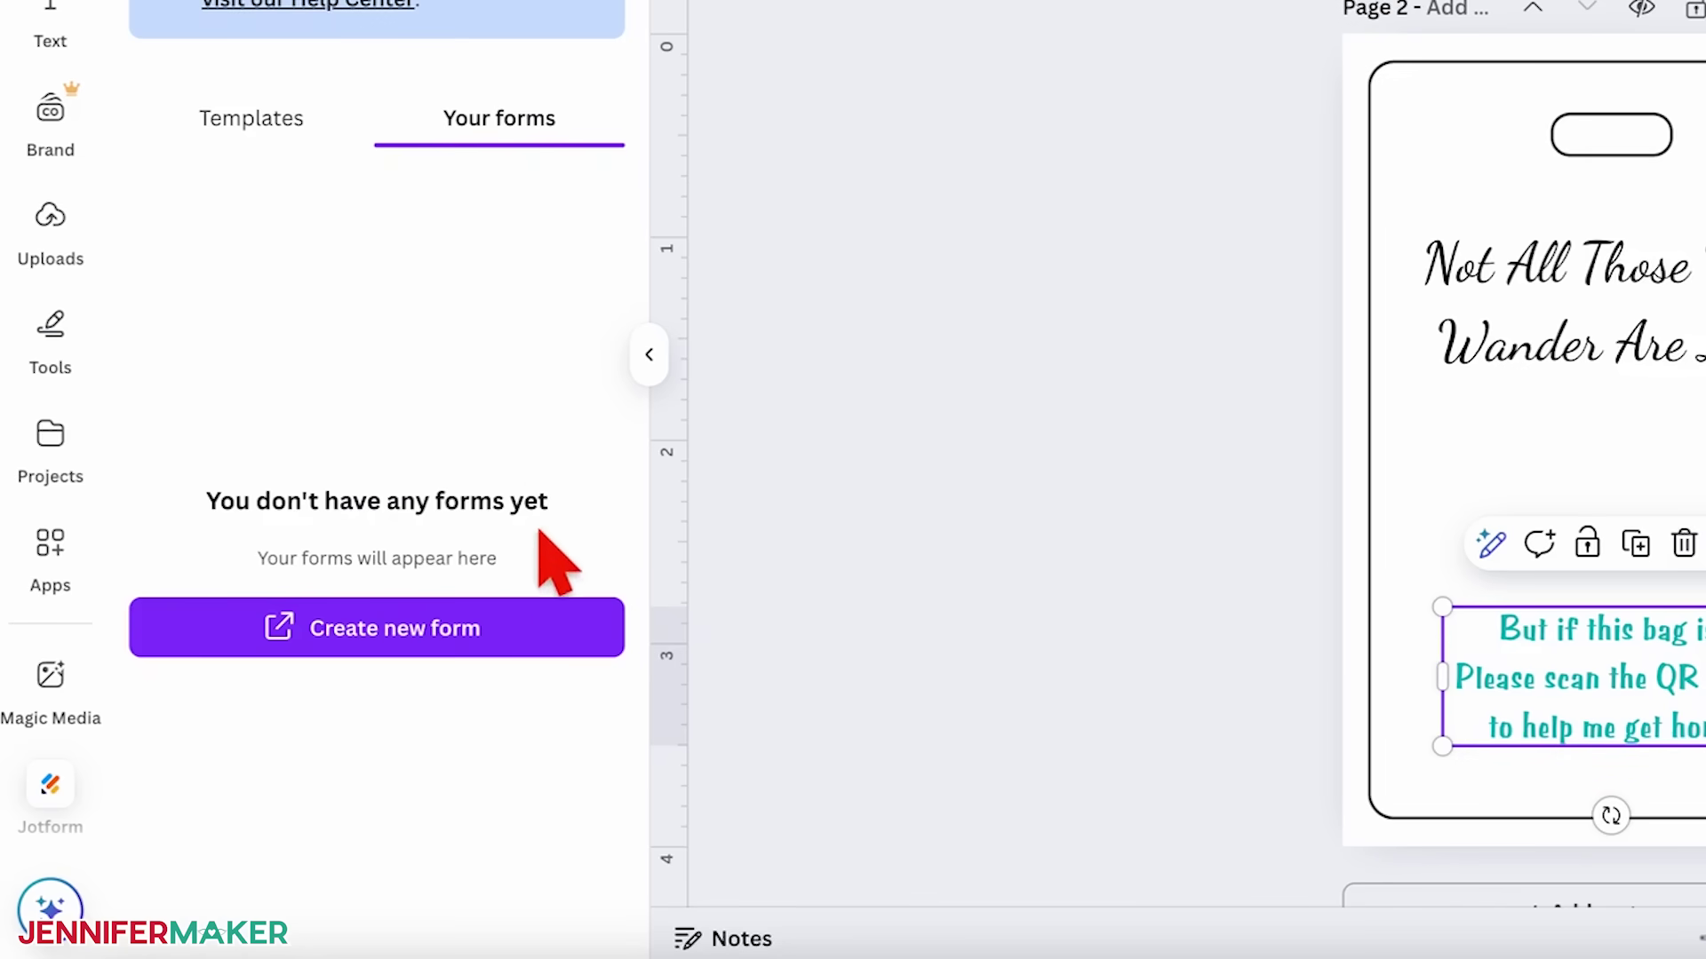
click(528, 629)
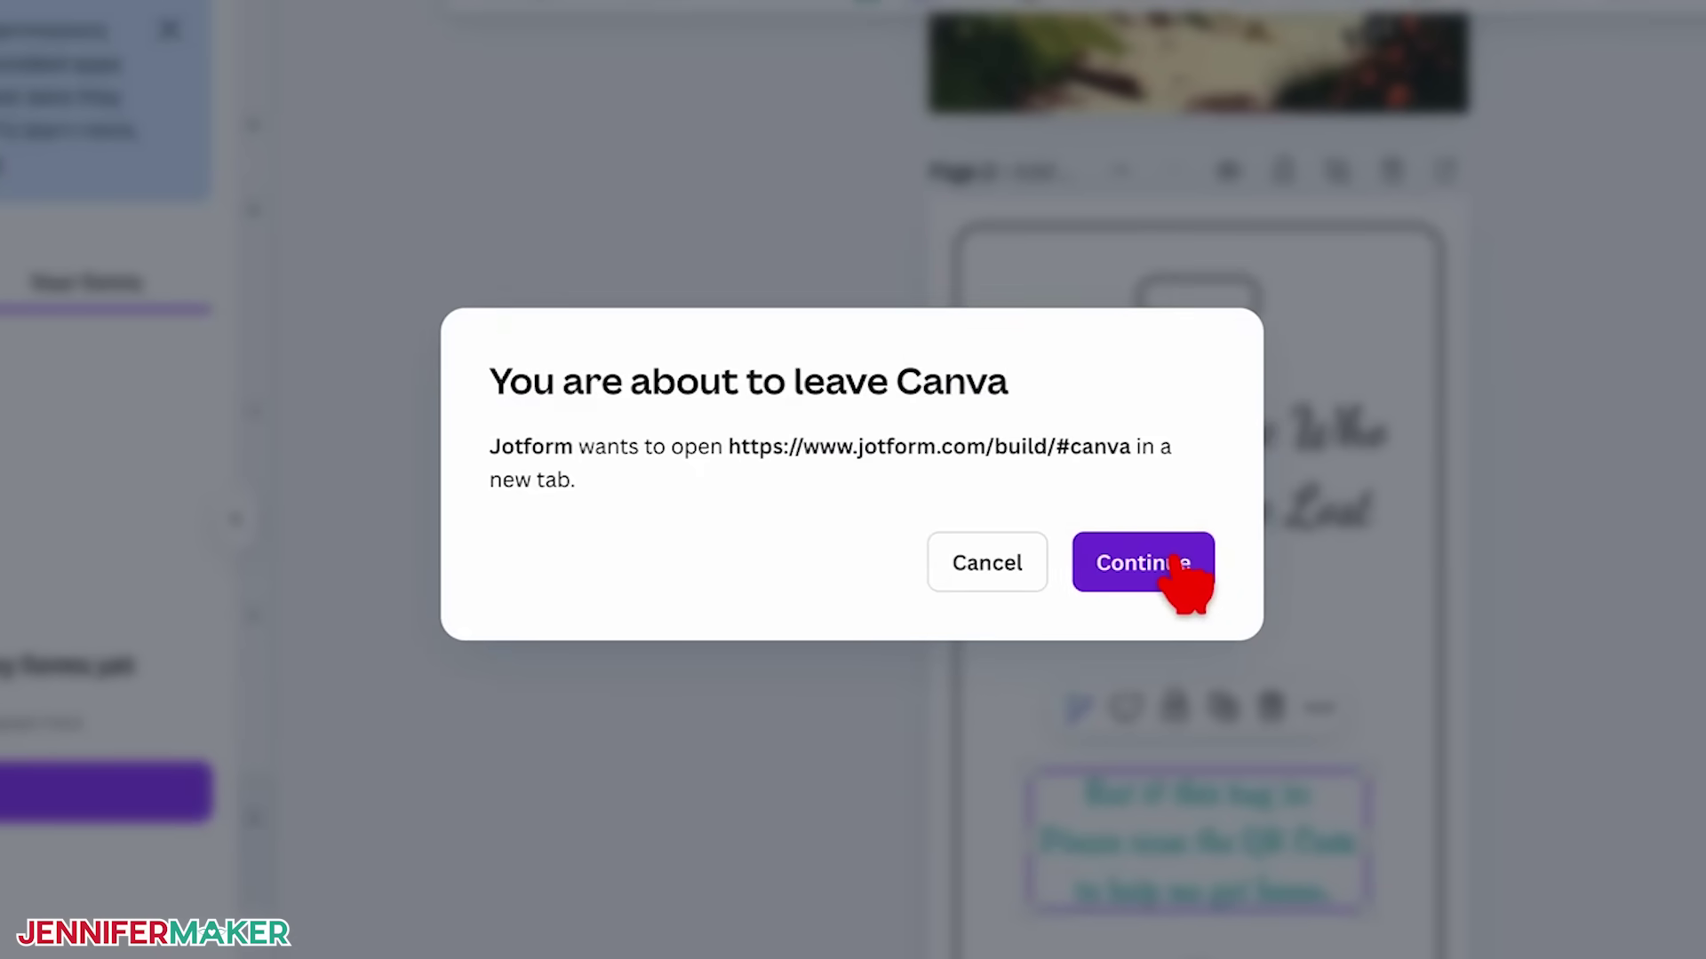
- Leave Canva for the Jotform form builder and dismiss the organization settings prompt
click(1177, 561)
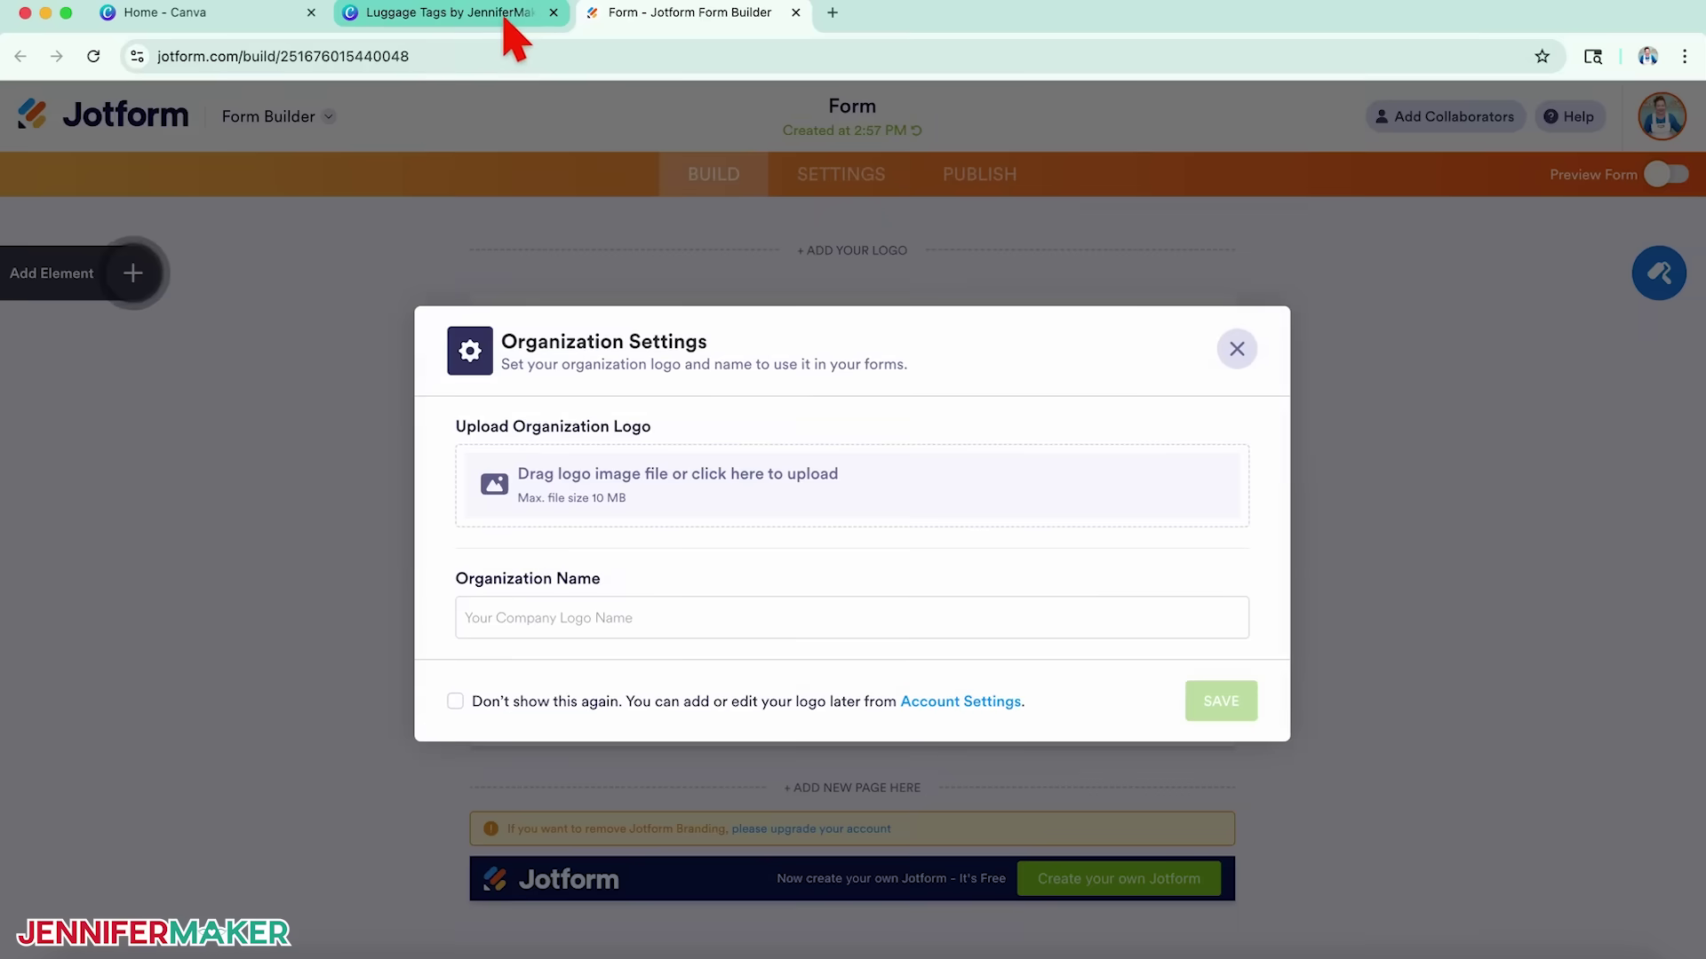
click(514, 40)
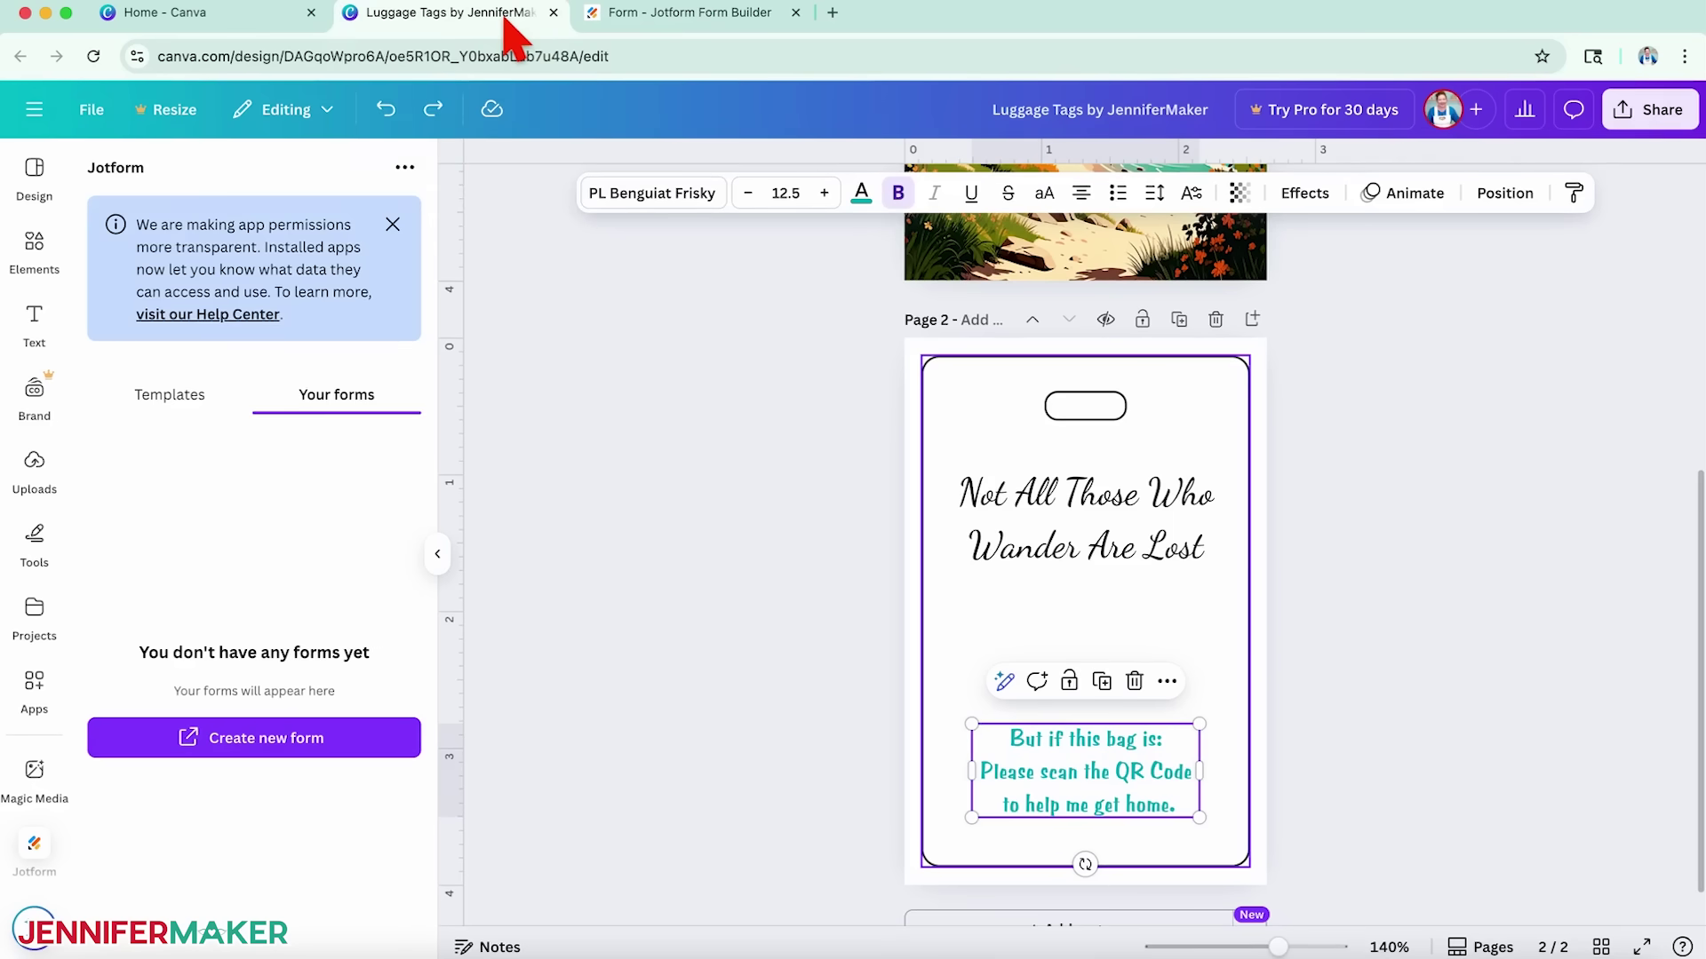
click(697, 22)
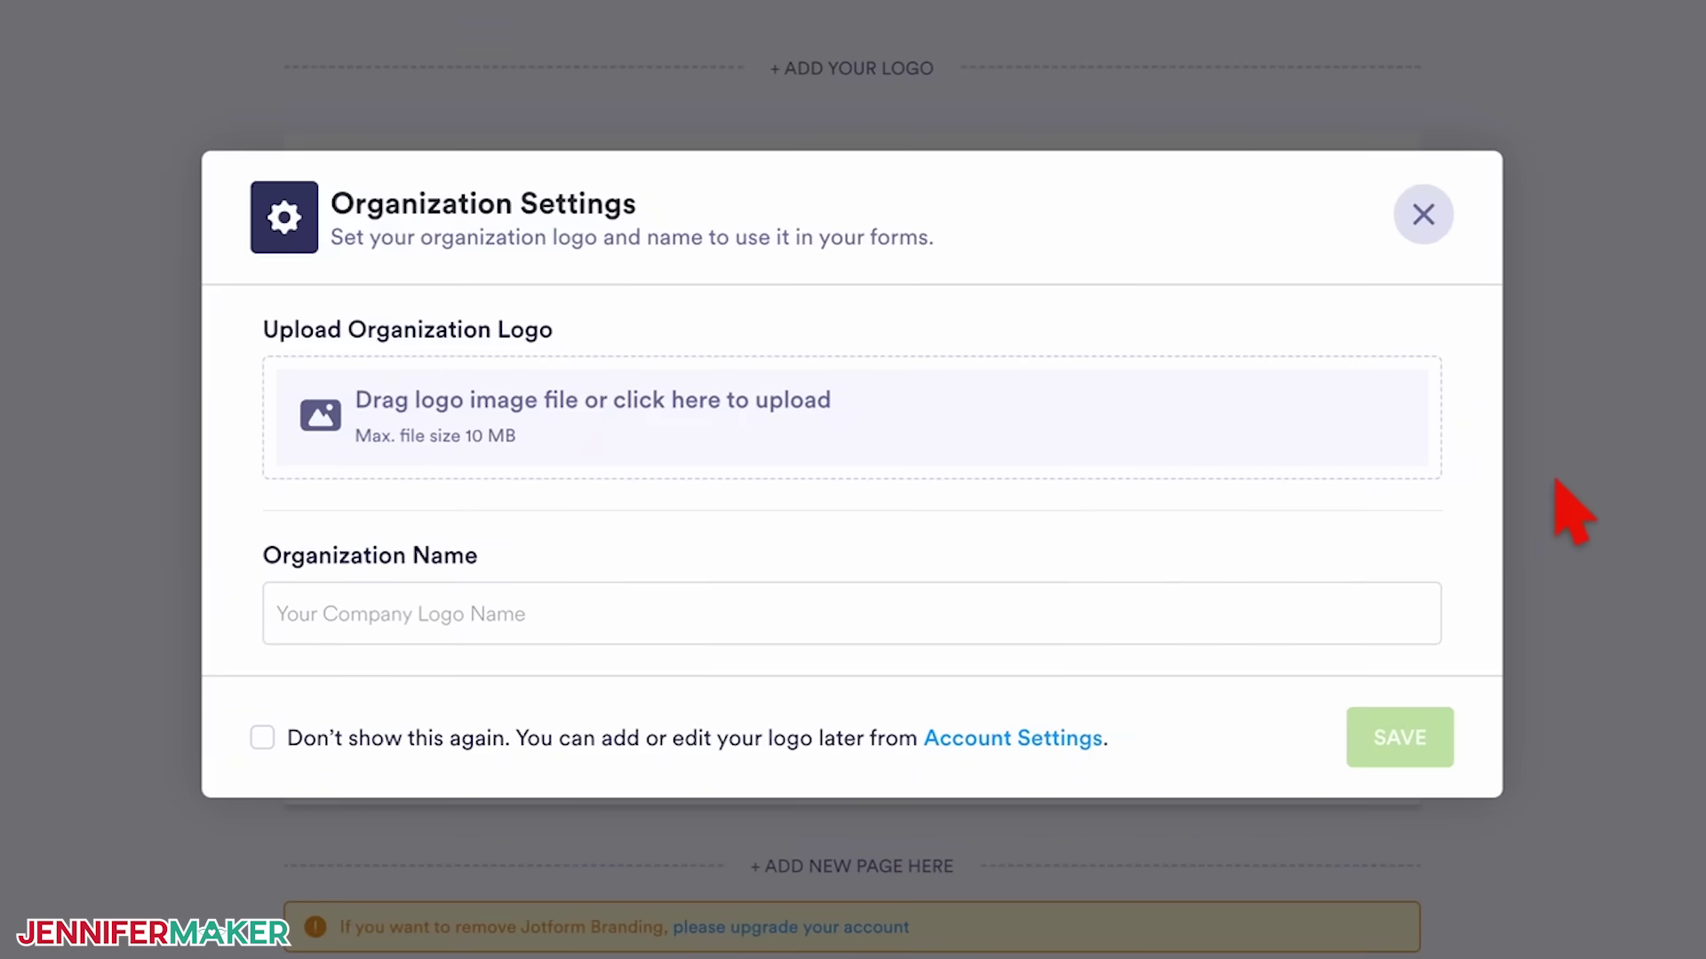
click(1423, 215)
- Title the form 'Lost Bag Contact Form' with a thank-you subheader asking finders to get in touch
drag(487, 235, 371, 237)
text(Lost Bag )
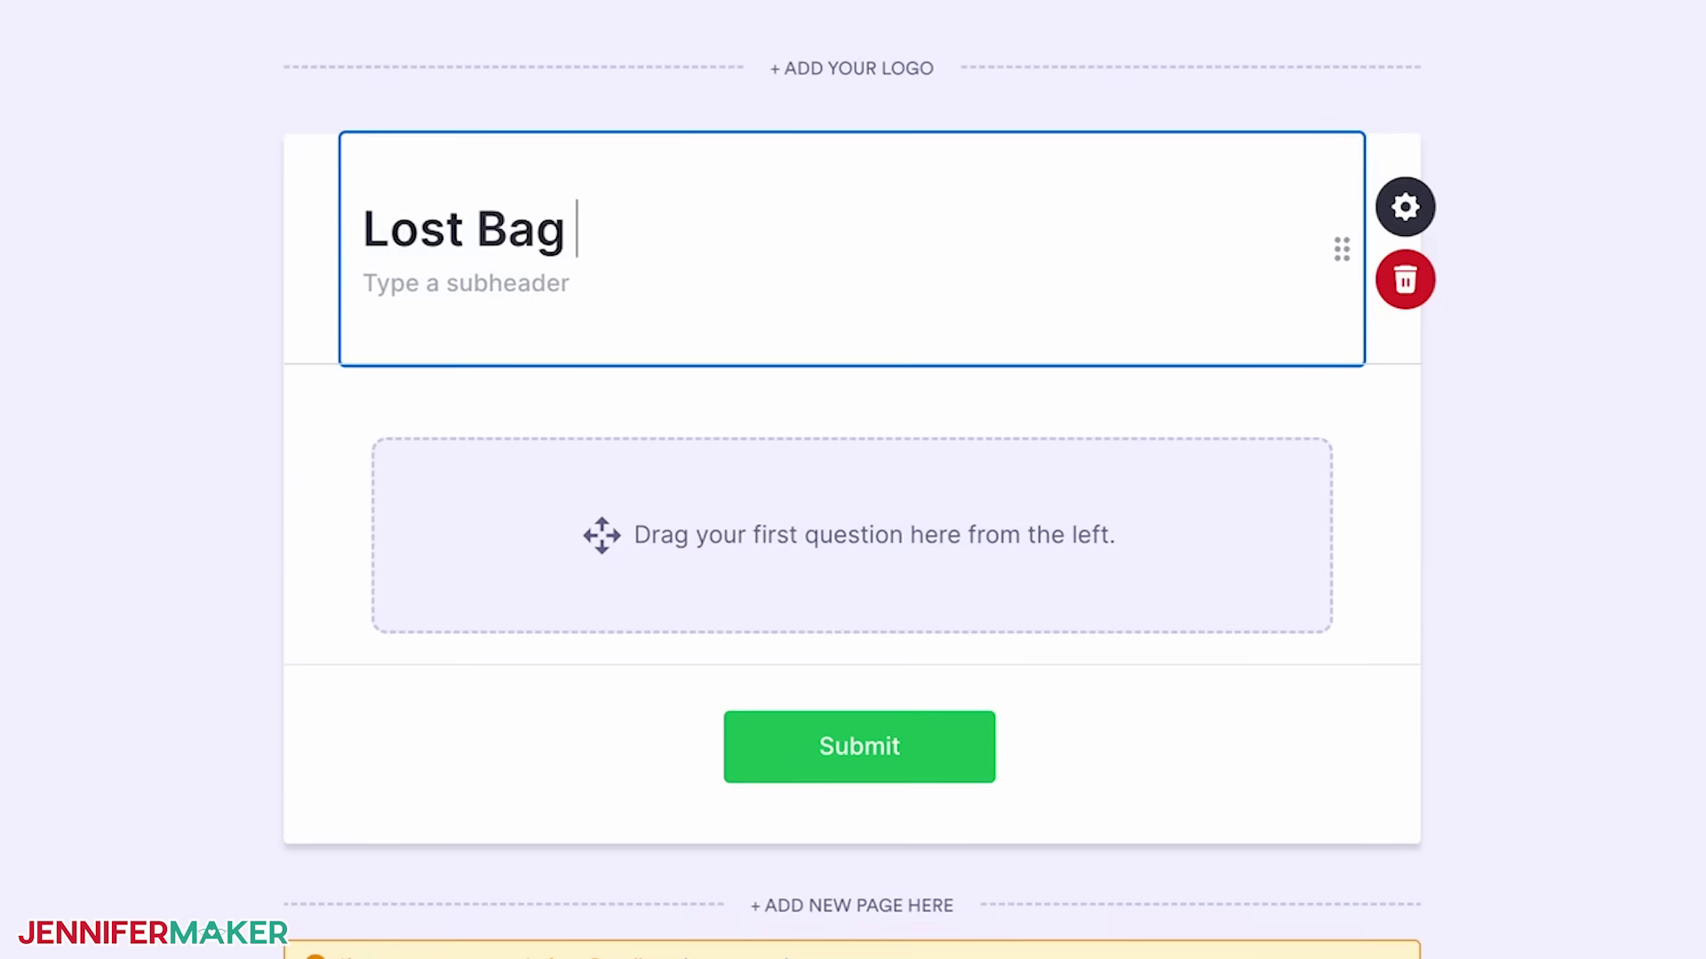
text(Contact Form)
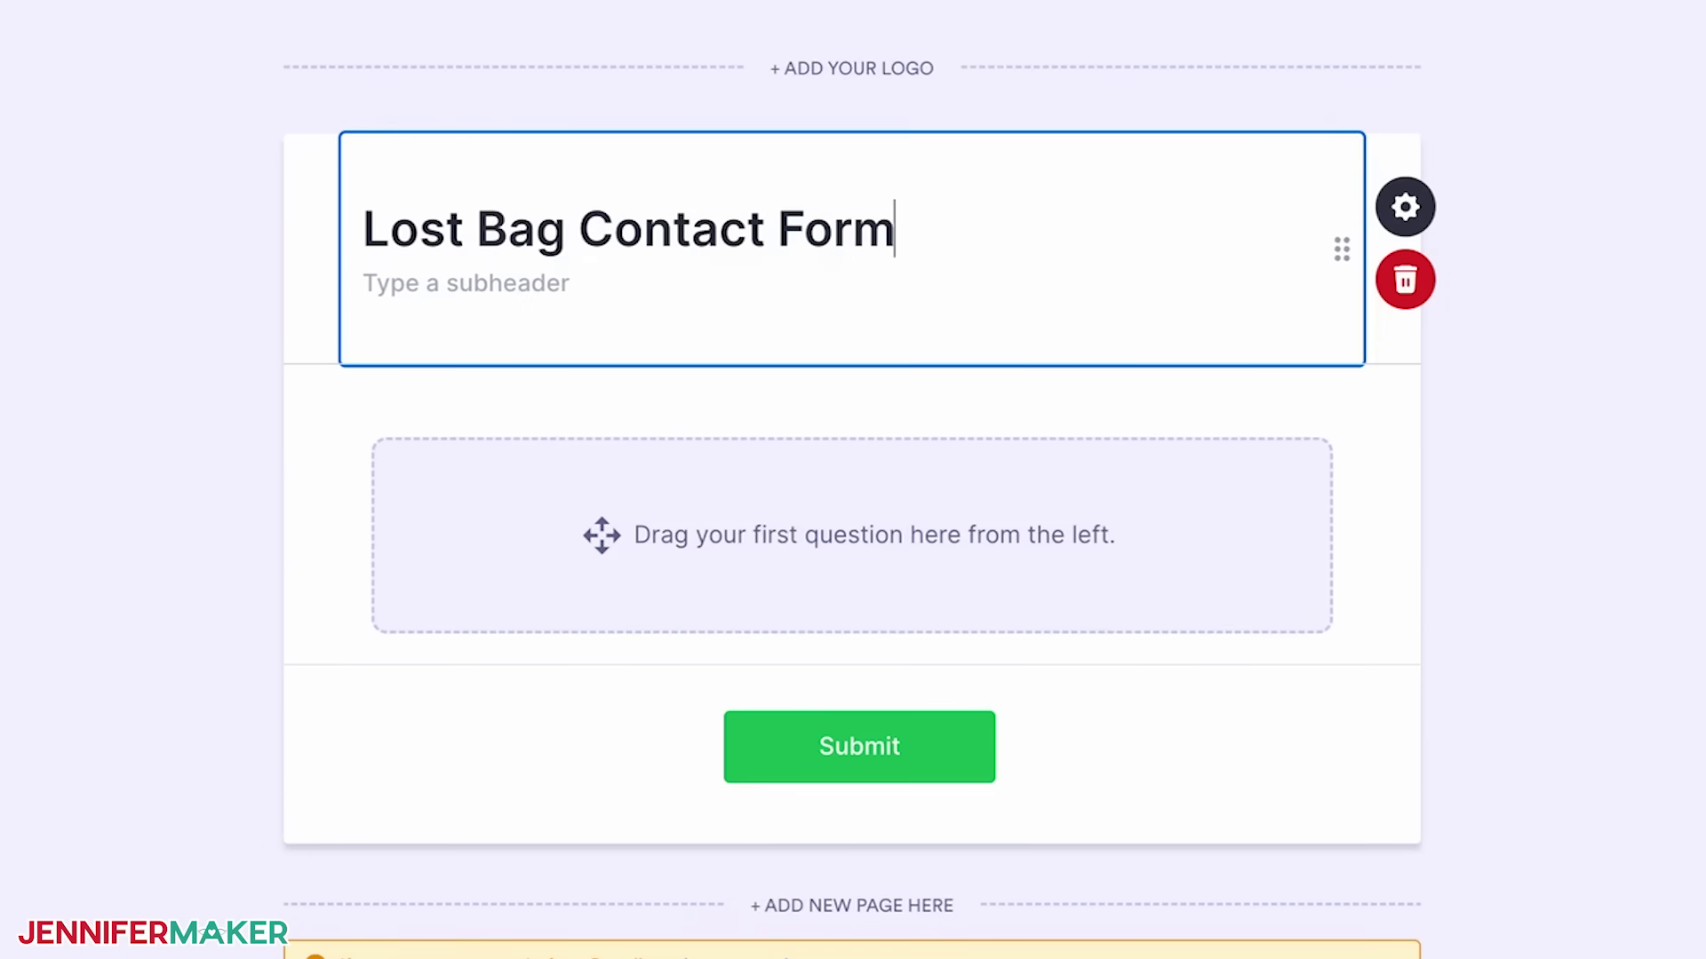
click(462, 283)
text(Thank you for finding my bag! Please fill out the form below to get in)
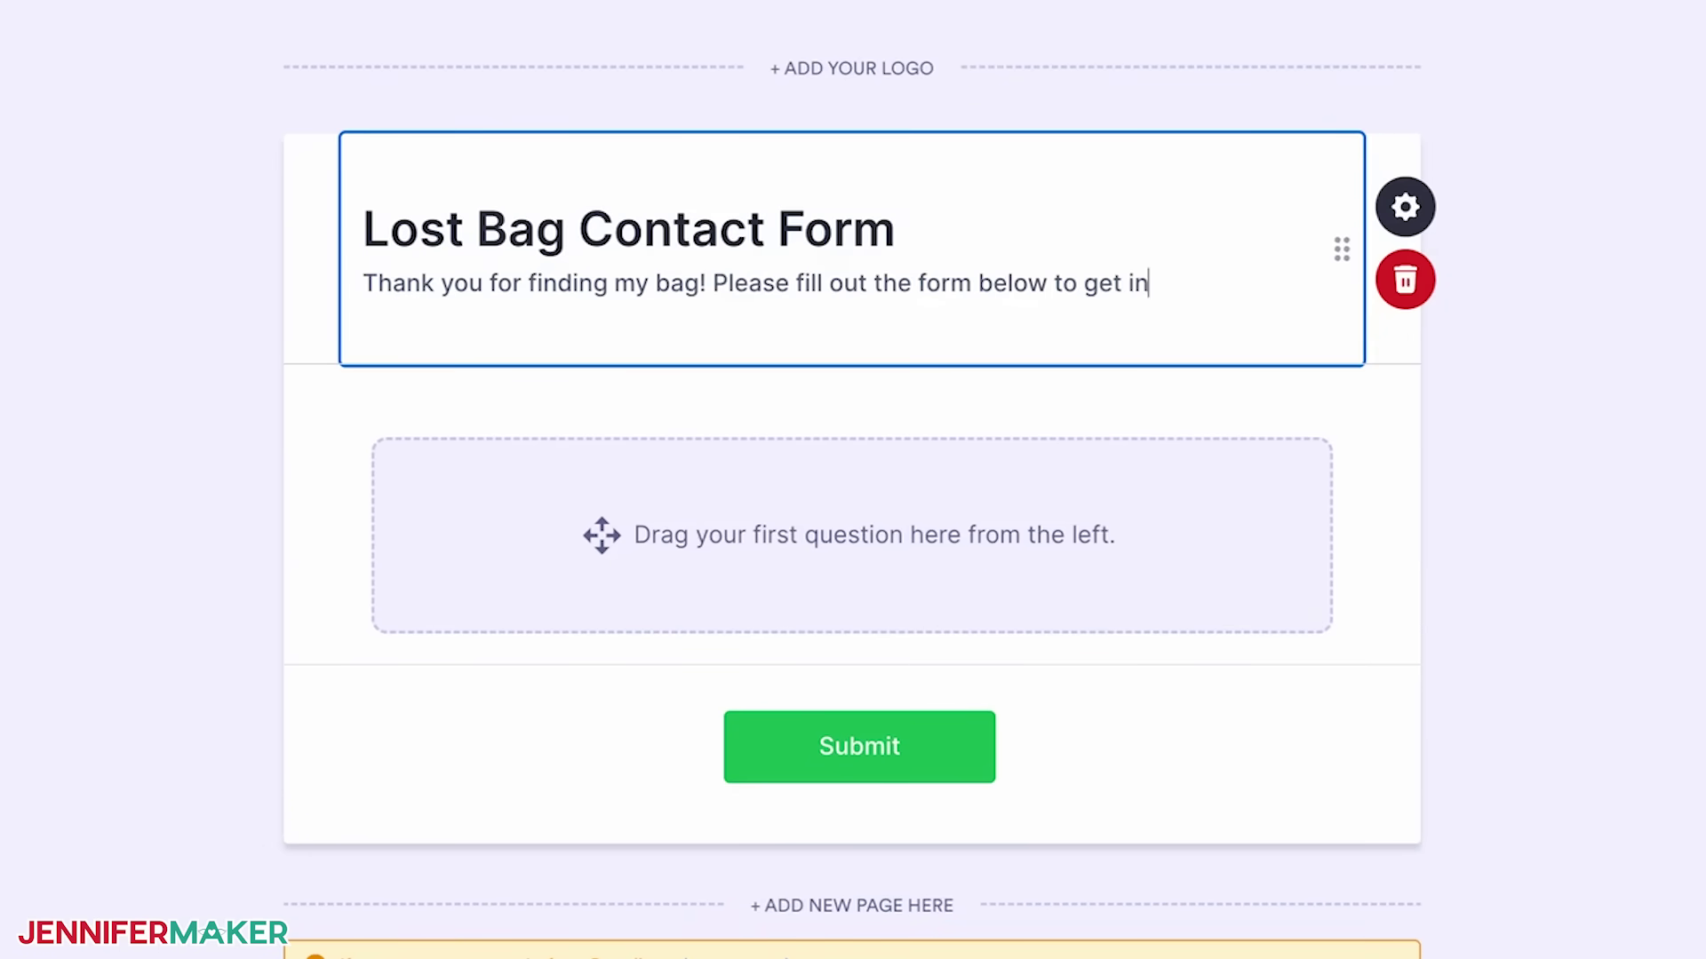
text( touch with me and return it.")
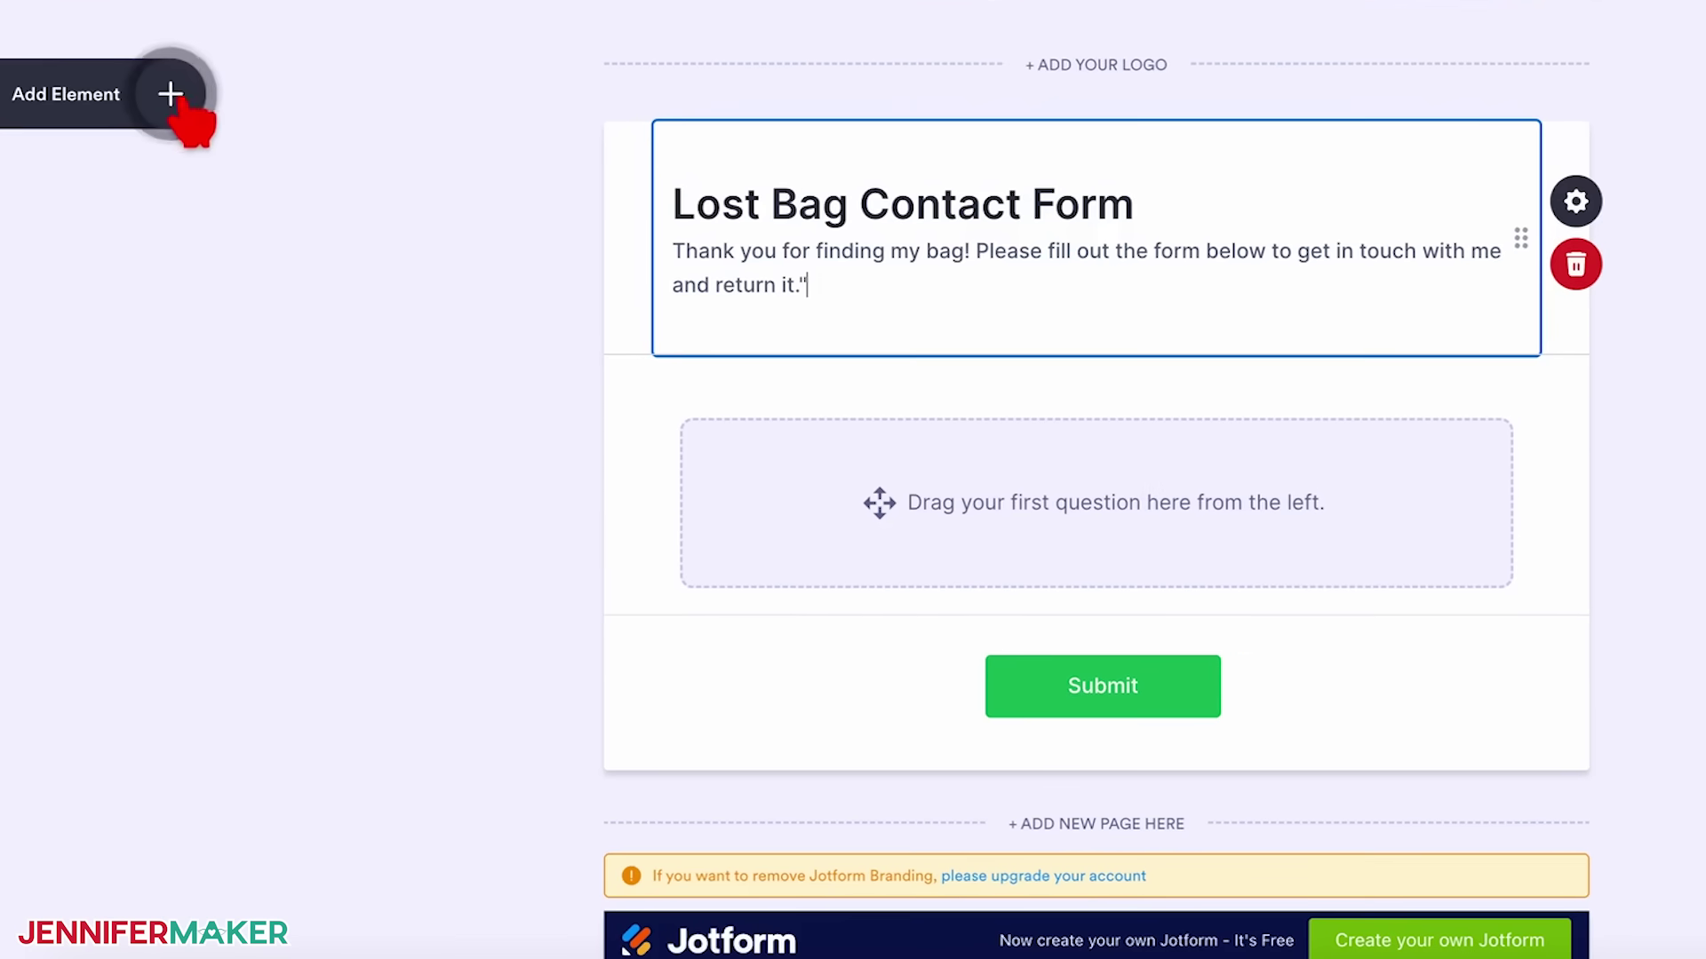
click(170, 96)
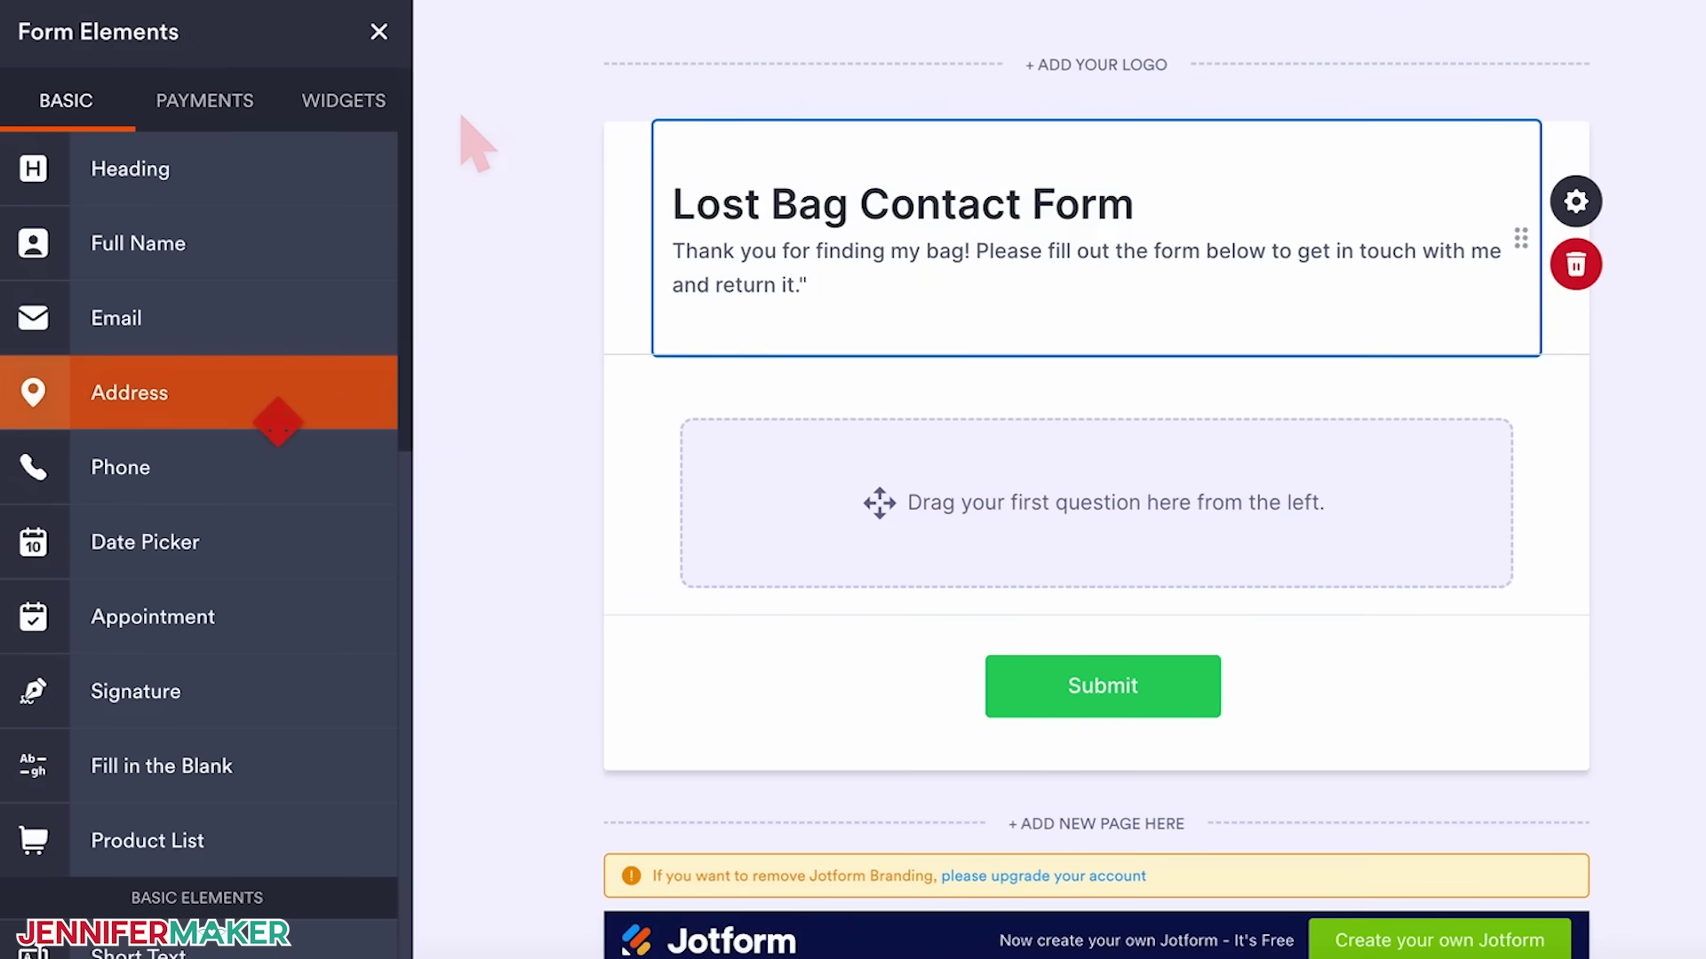
- Add an Address field labelled 'Last Known Location' and remove 'Line 2' from its sublabel
click(278, 422)
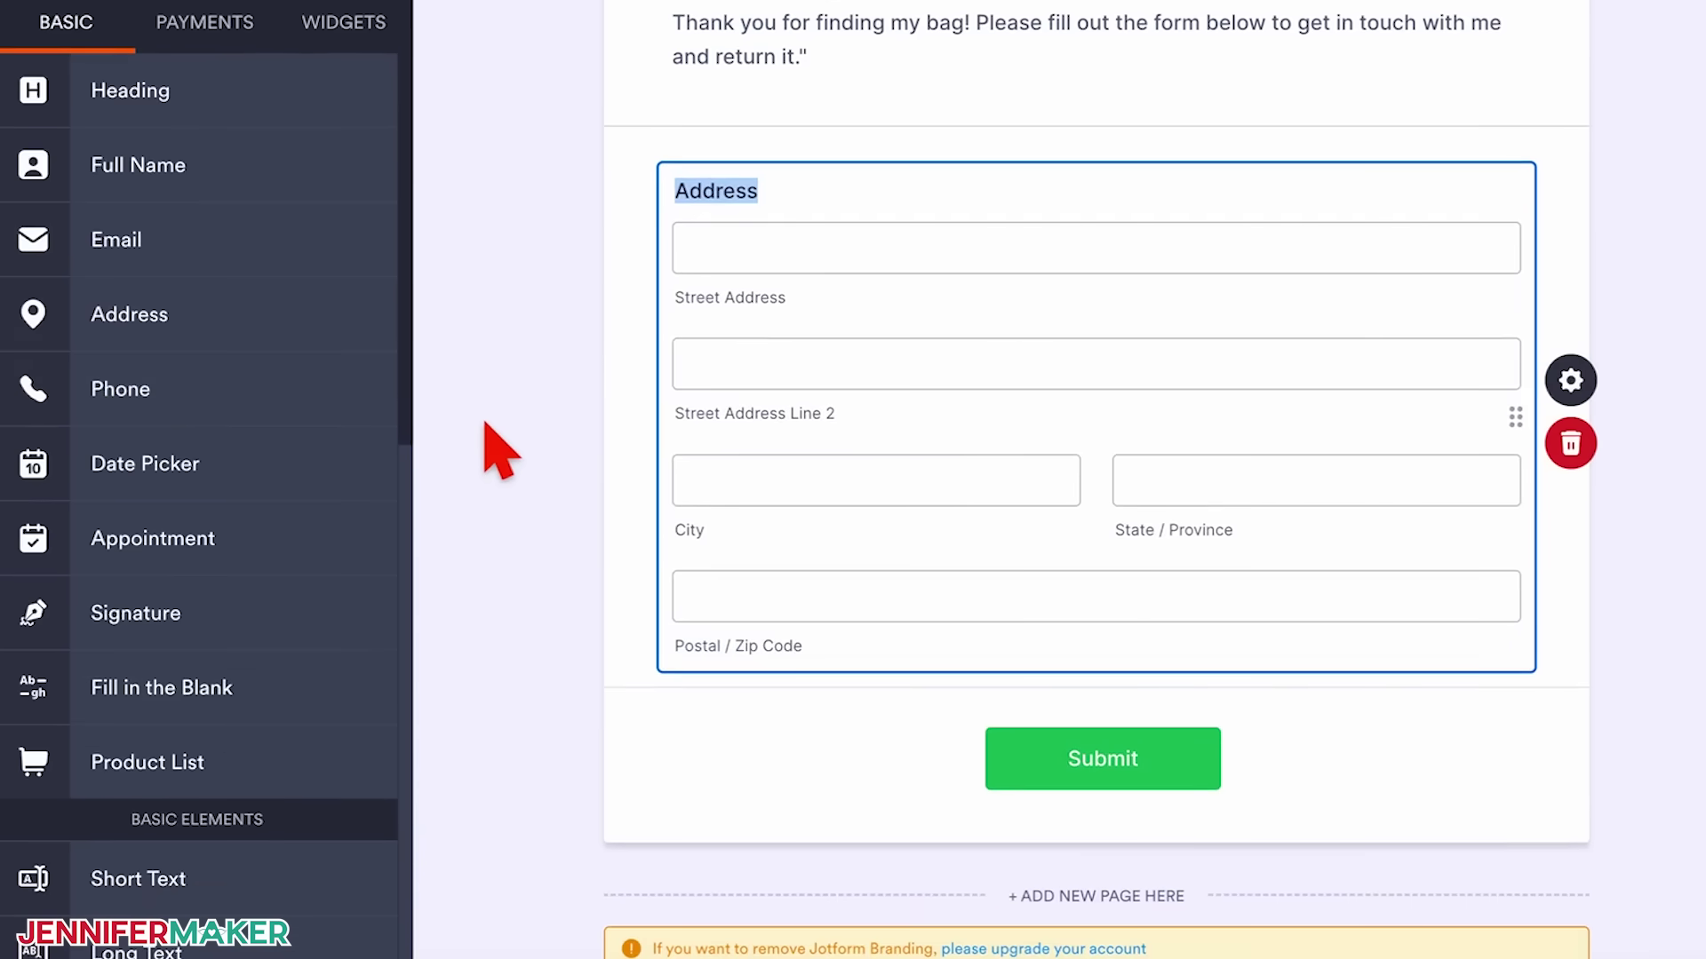
text(Last Know)
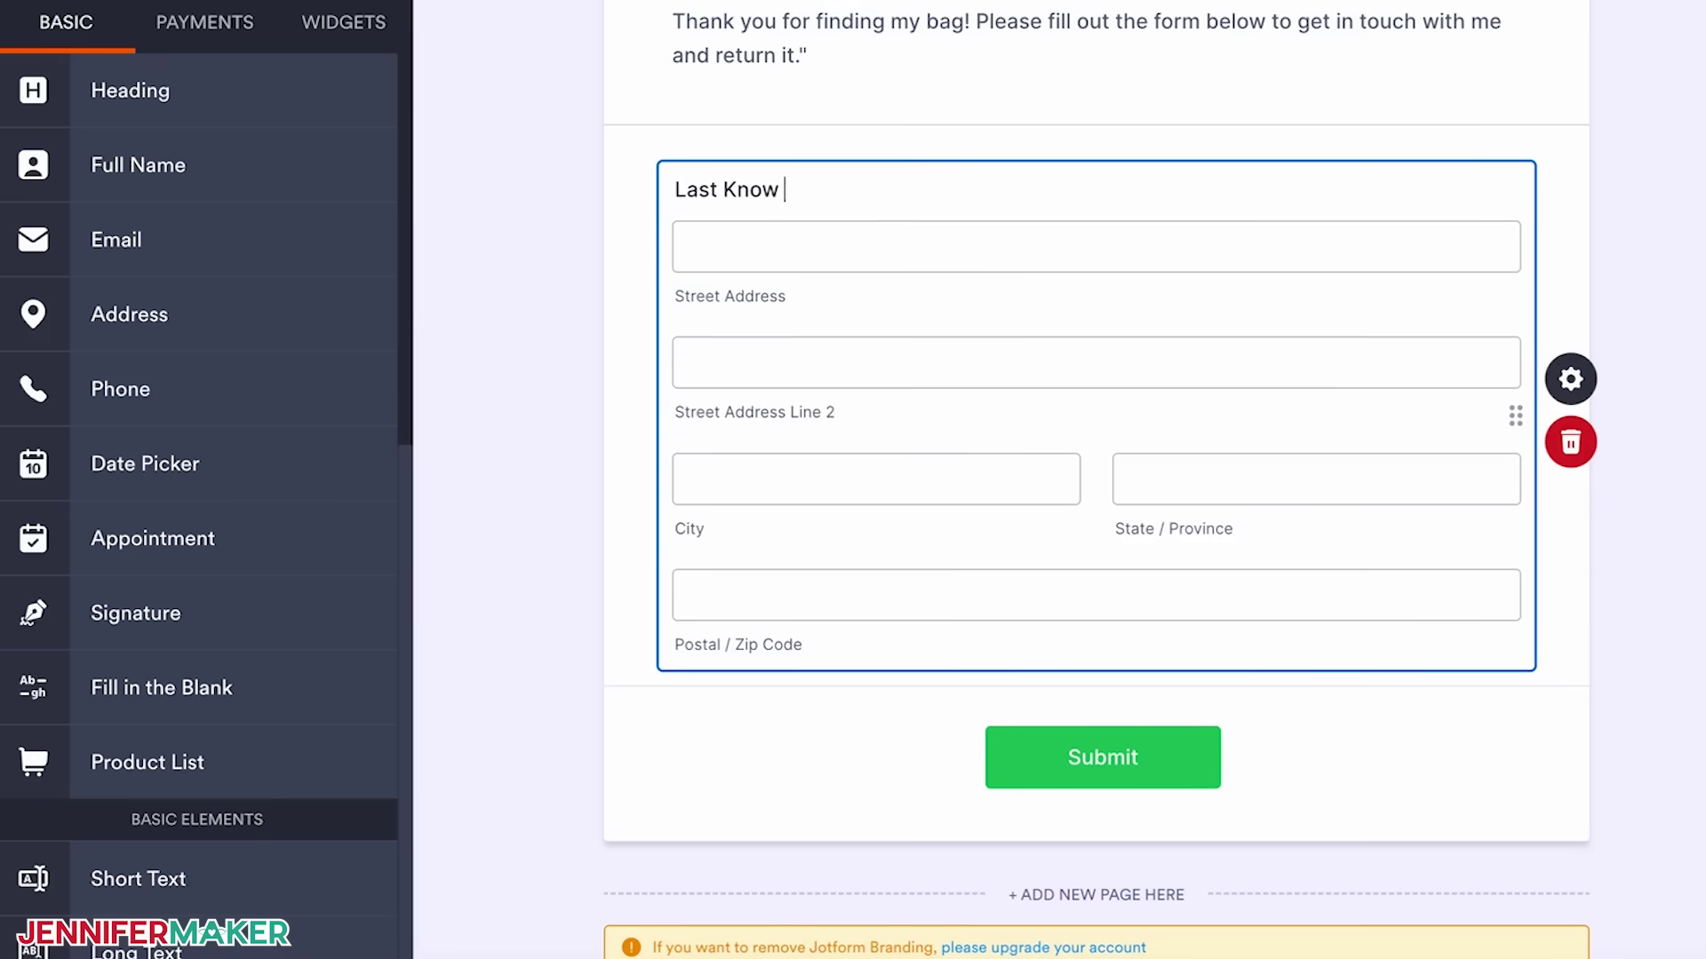
text(n Location)
text(of Bag - Please leave bag at a safe location, such as an airport lost and found, fire station, hotel front desk)
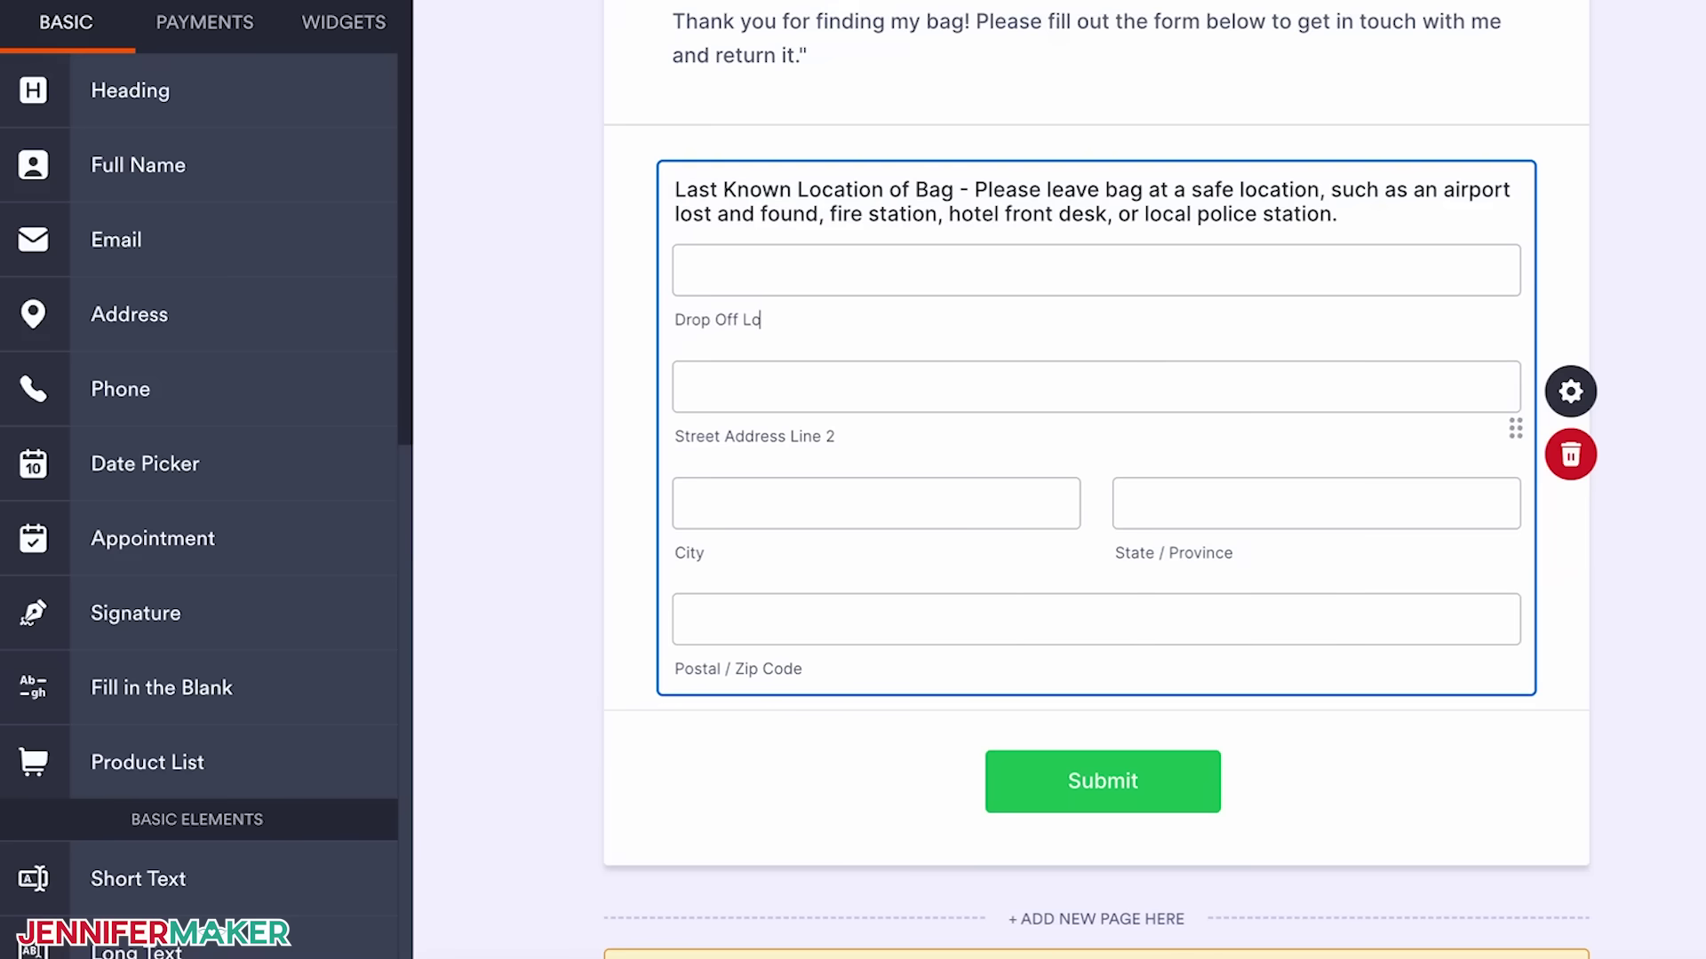
drag(835, 436, 788, 439)
key(BackSpace)
- Add a Full Name field for who the bag was left with and a Date Found field
click(258, 189)
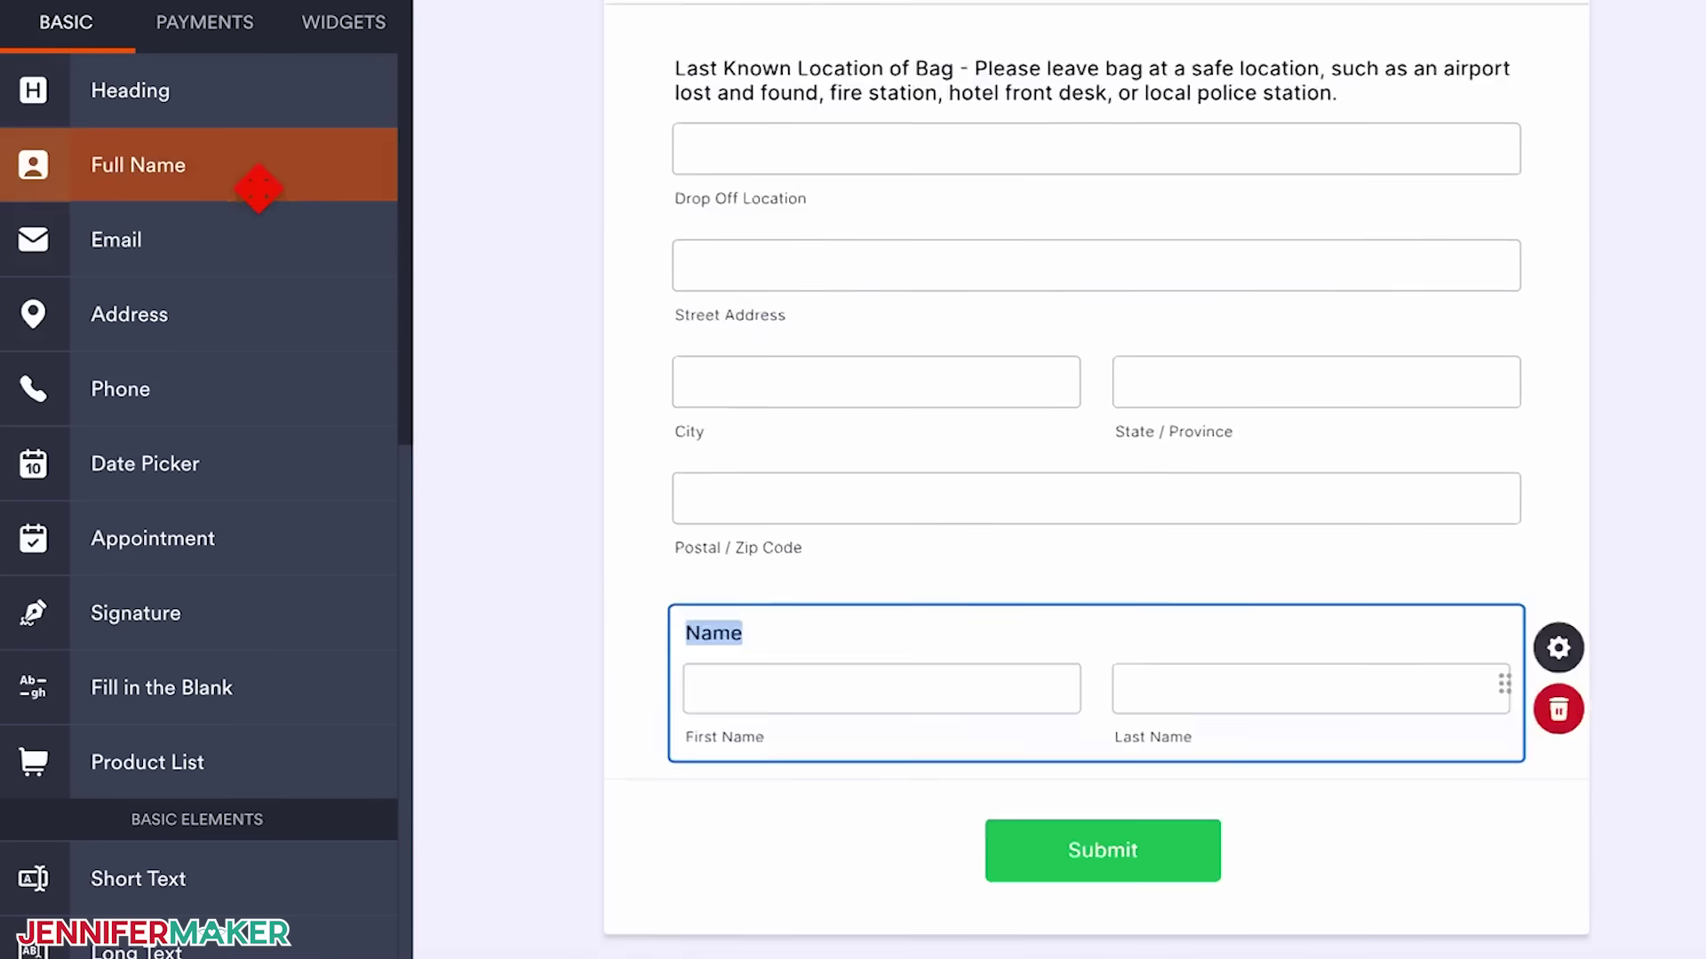
text(N)
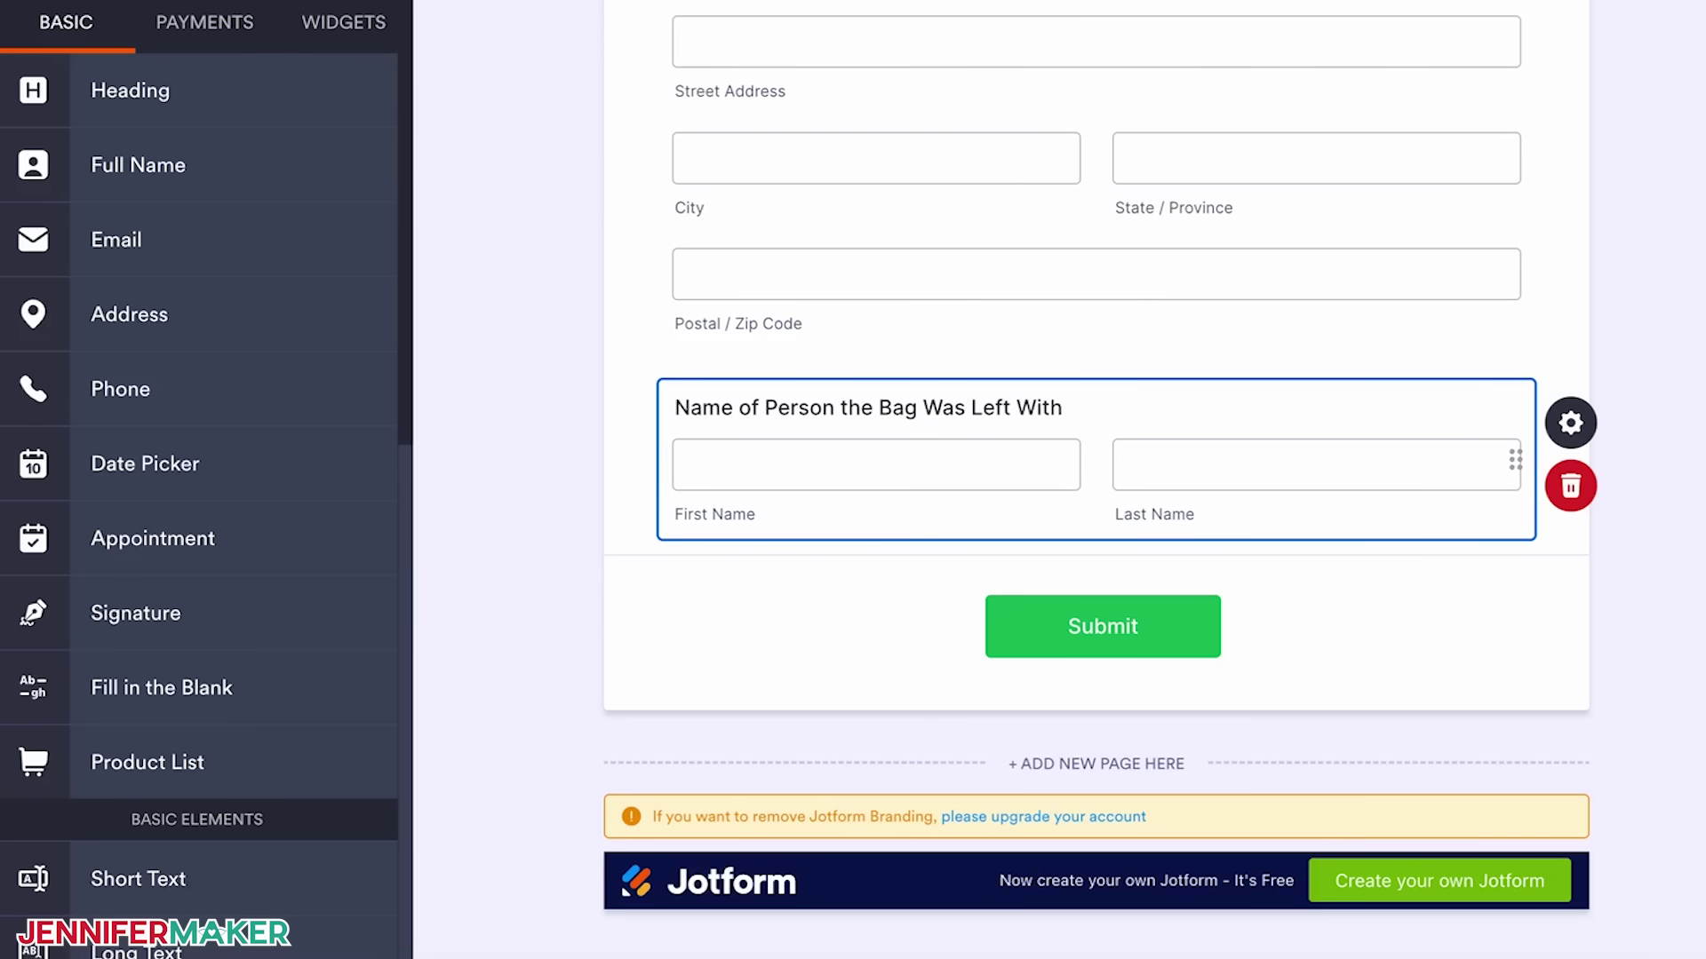
click(309, 499)
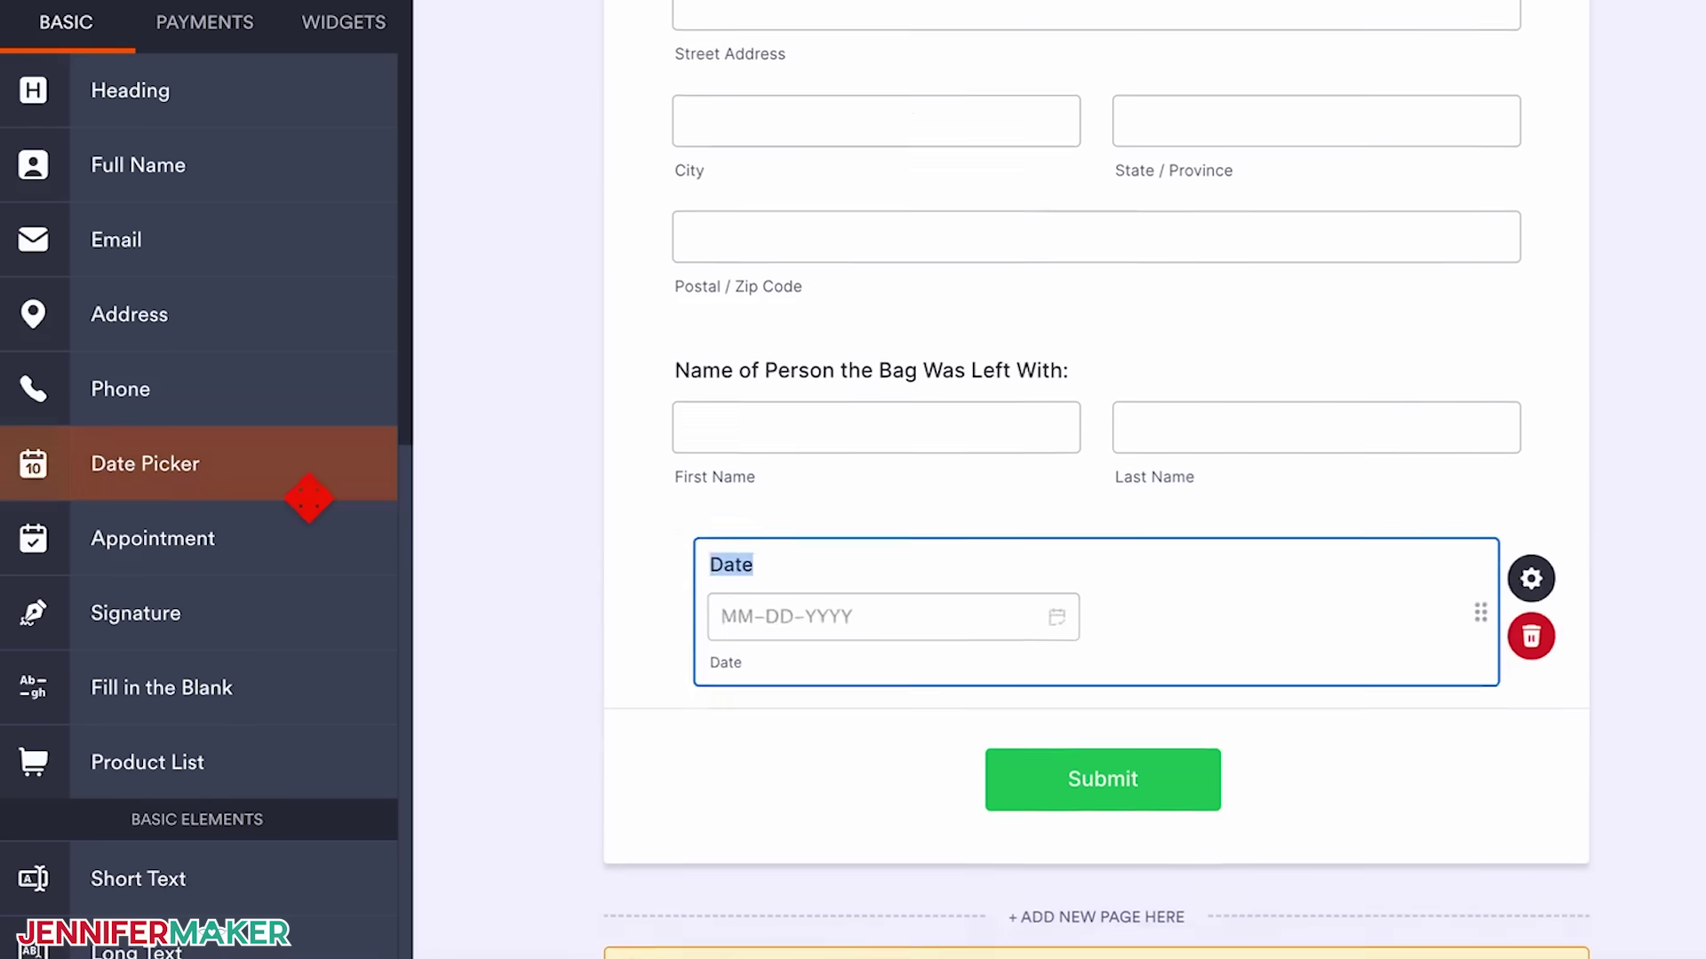
click(781, 430)
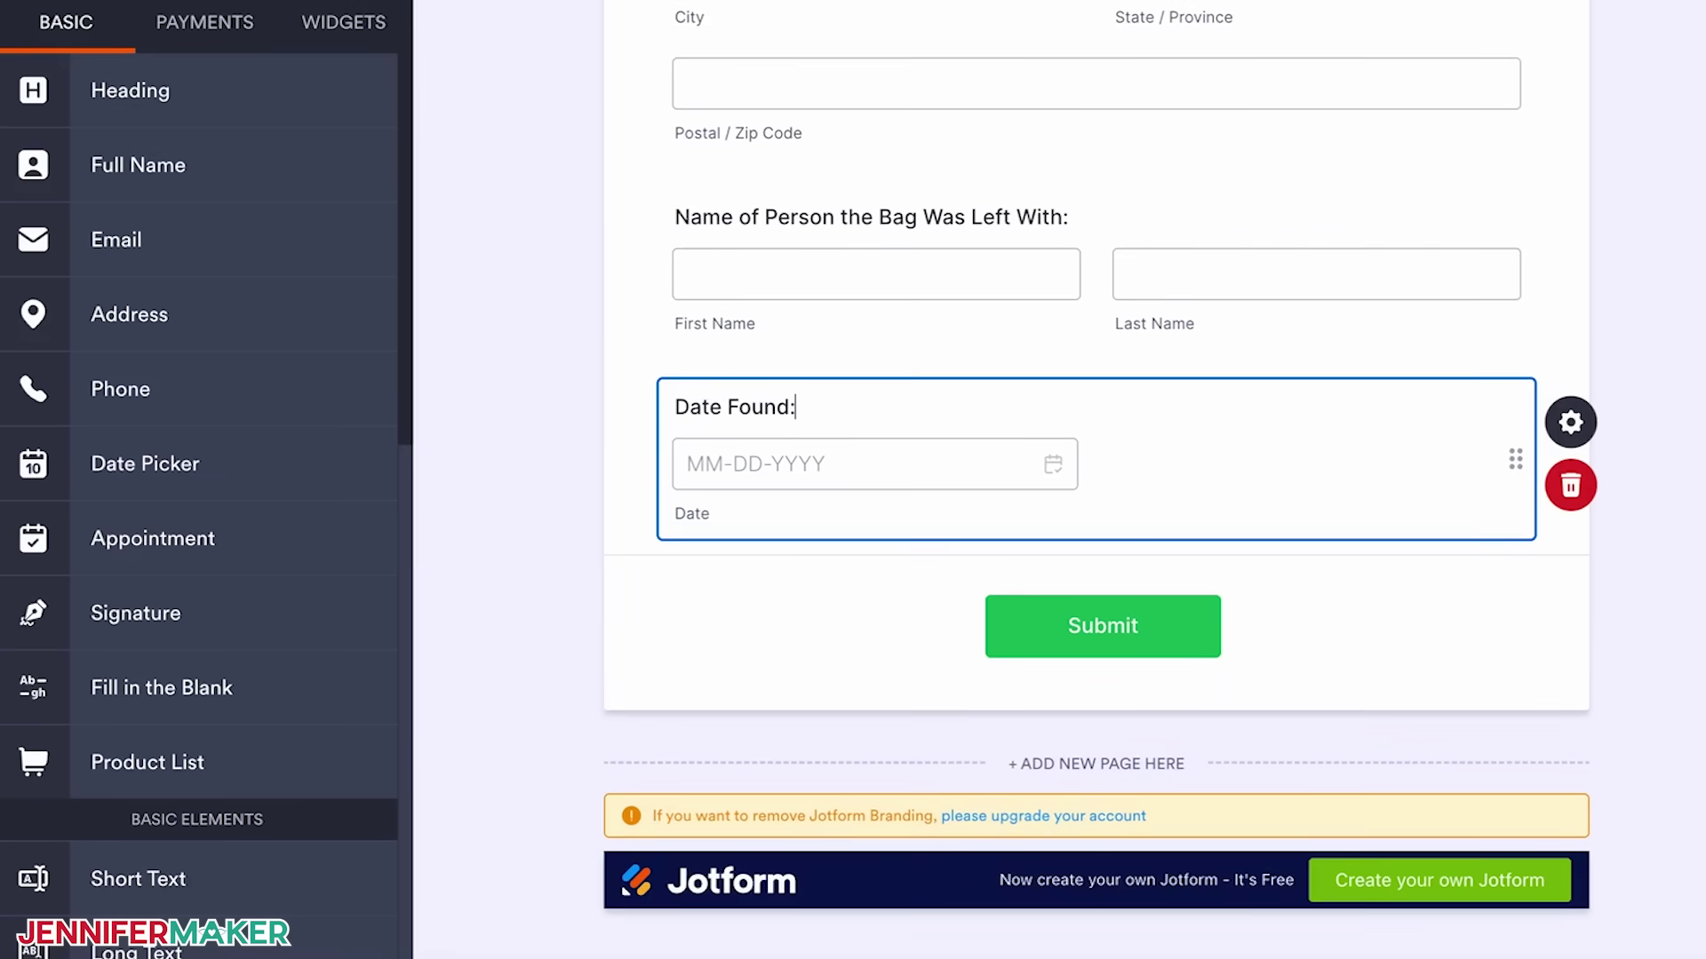
scroll(1097, 479, up, 5)
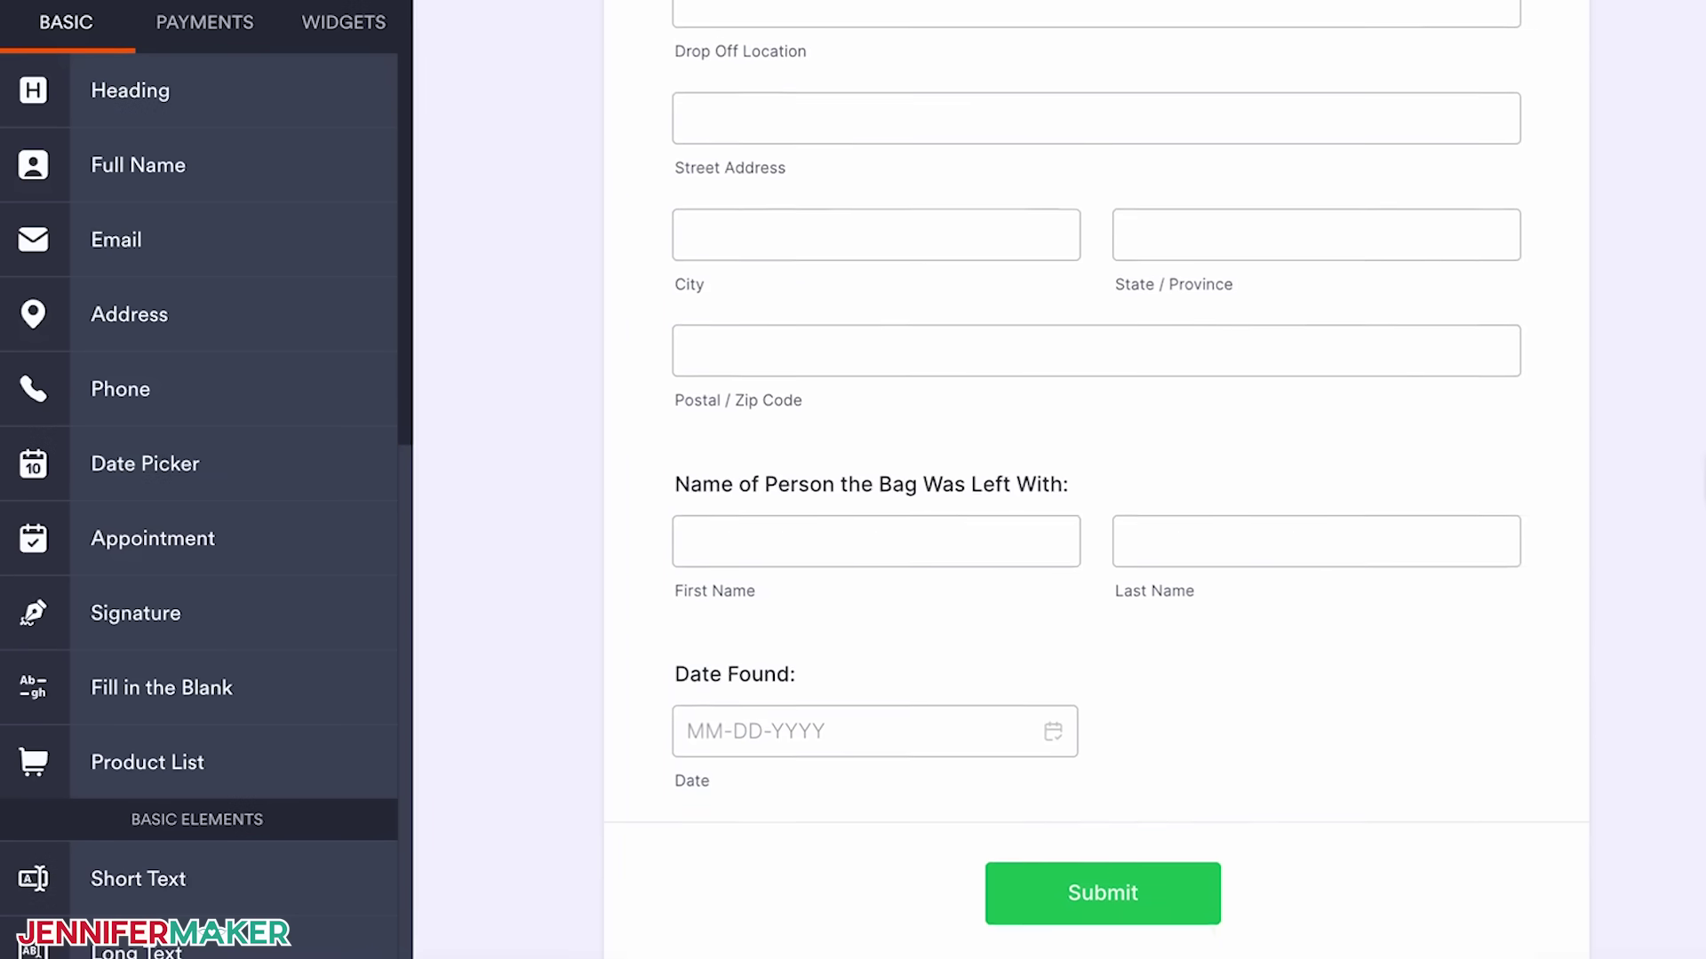
click(1480, 387)
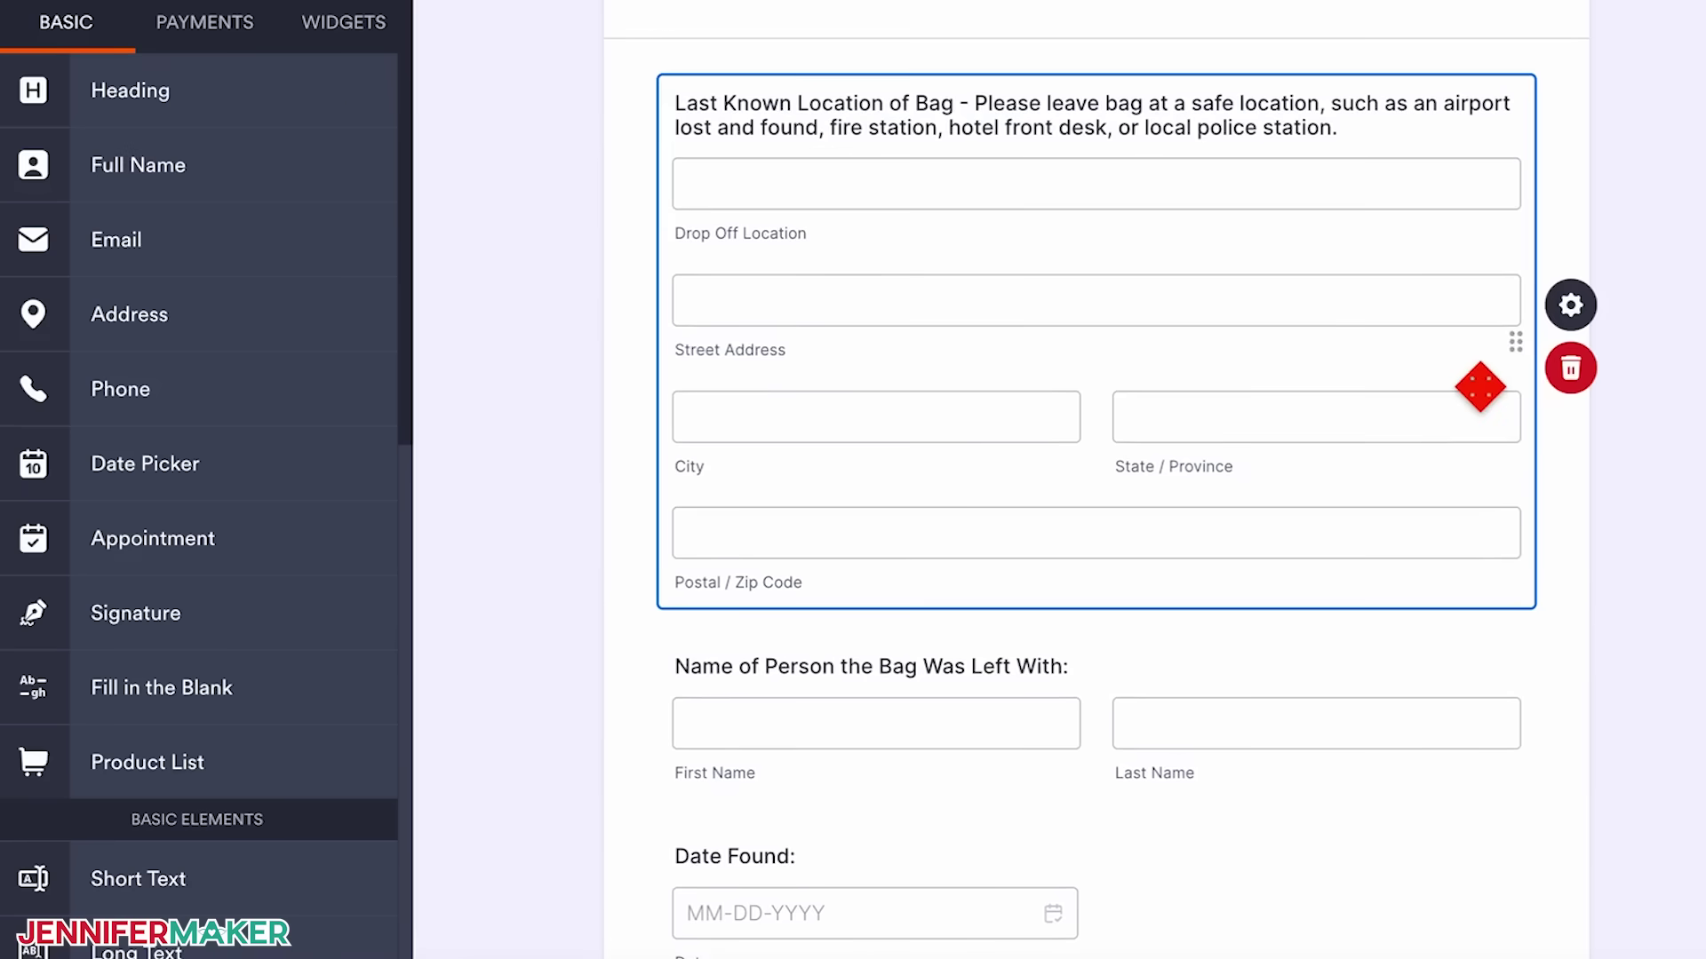
- Make the address field and the Date Found field required
click(1575, 311)
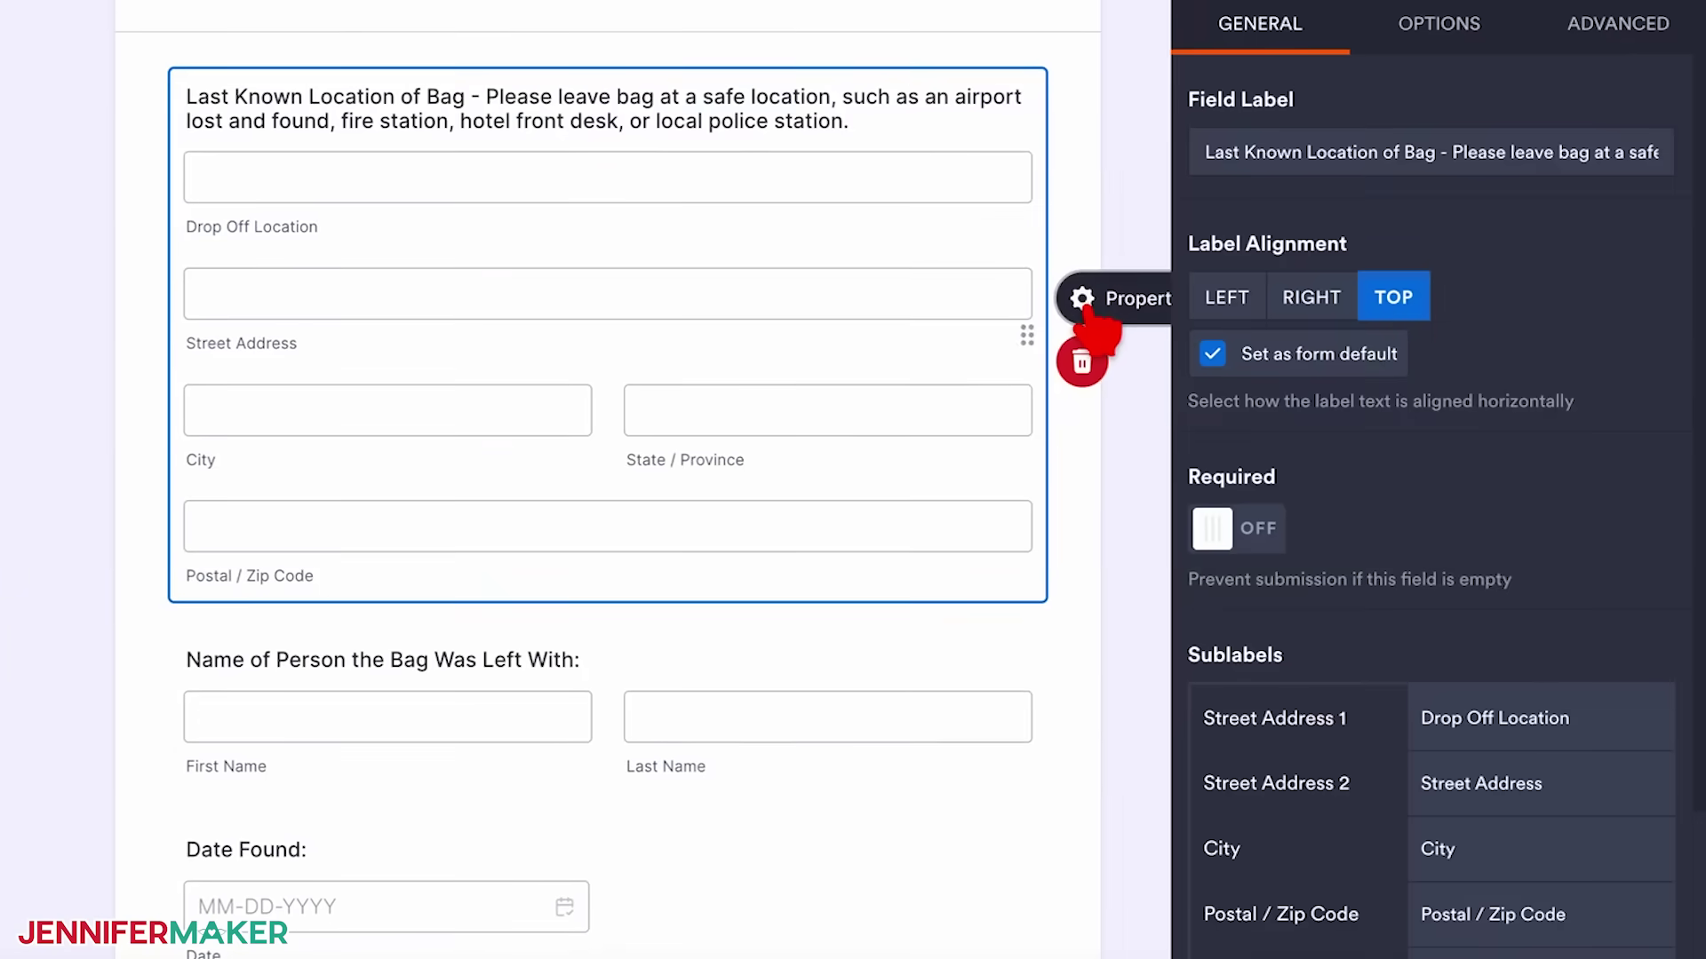
click(1235, 533)
click(1082, 865)
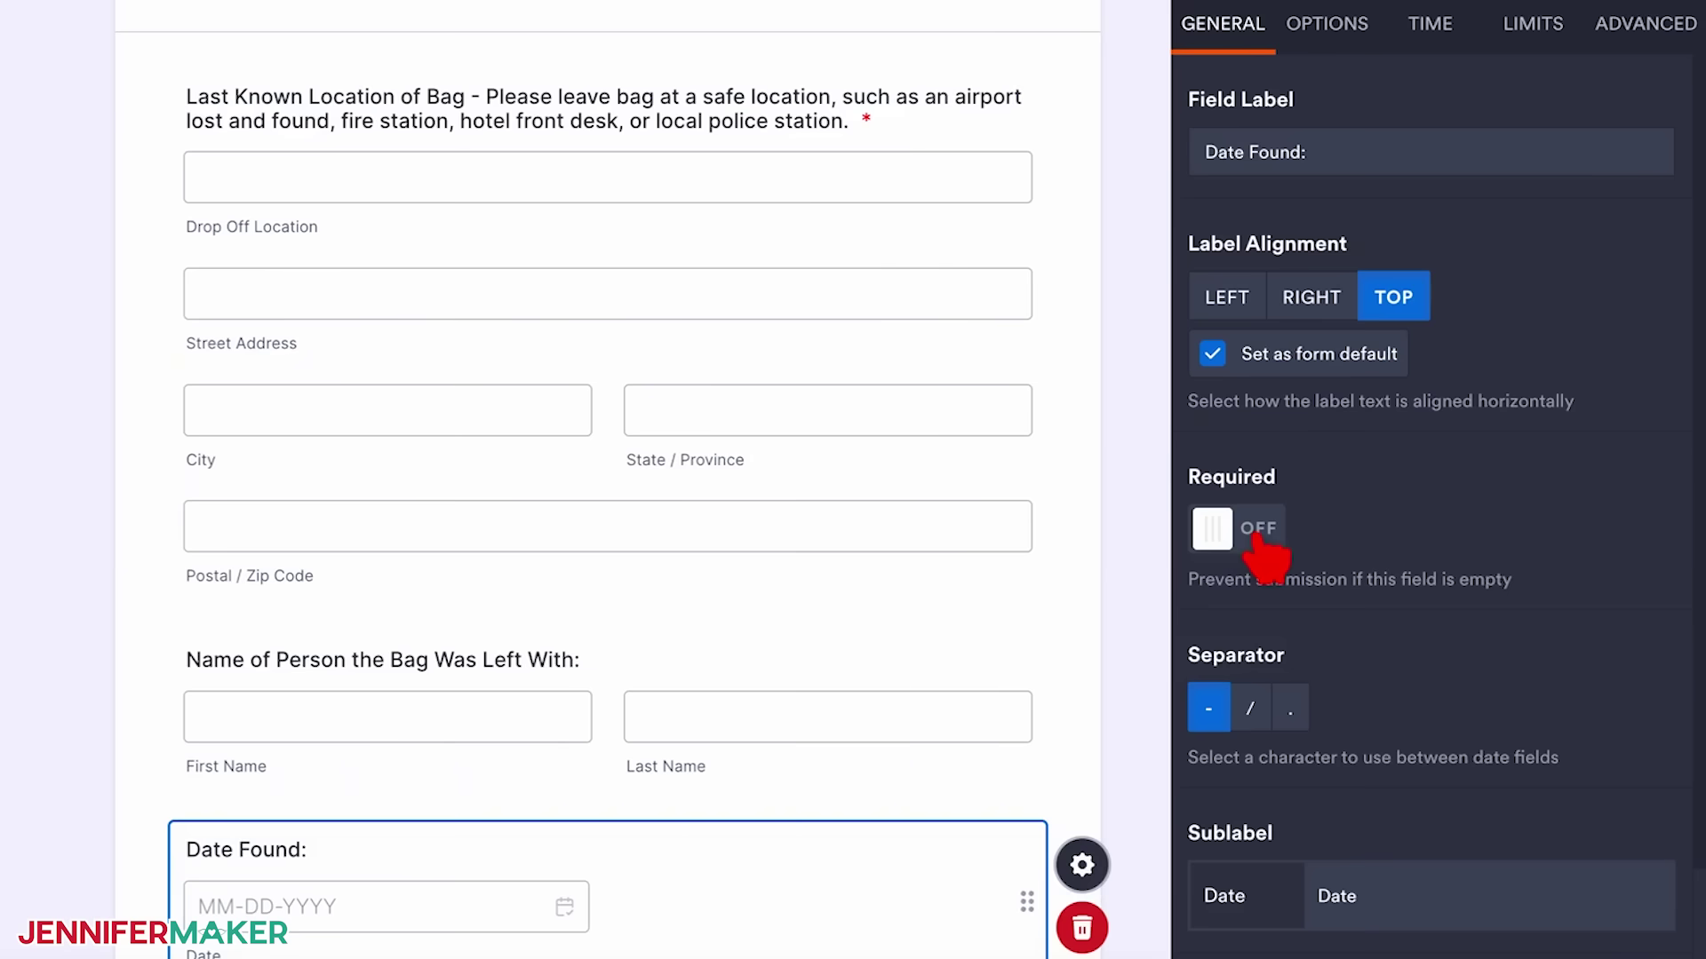
click(1259, 533)
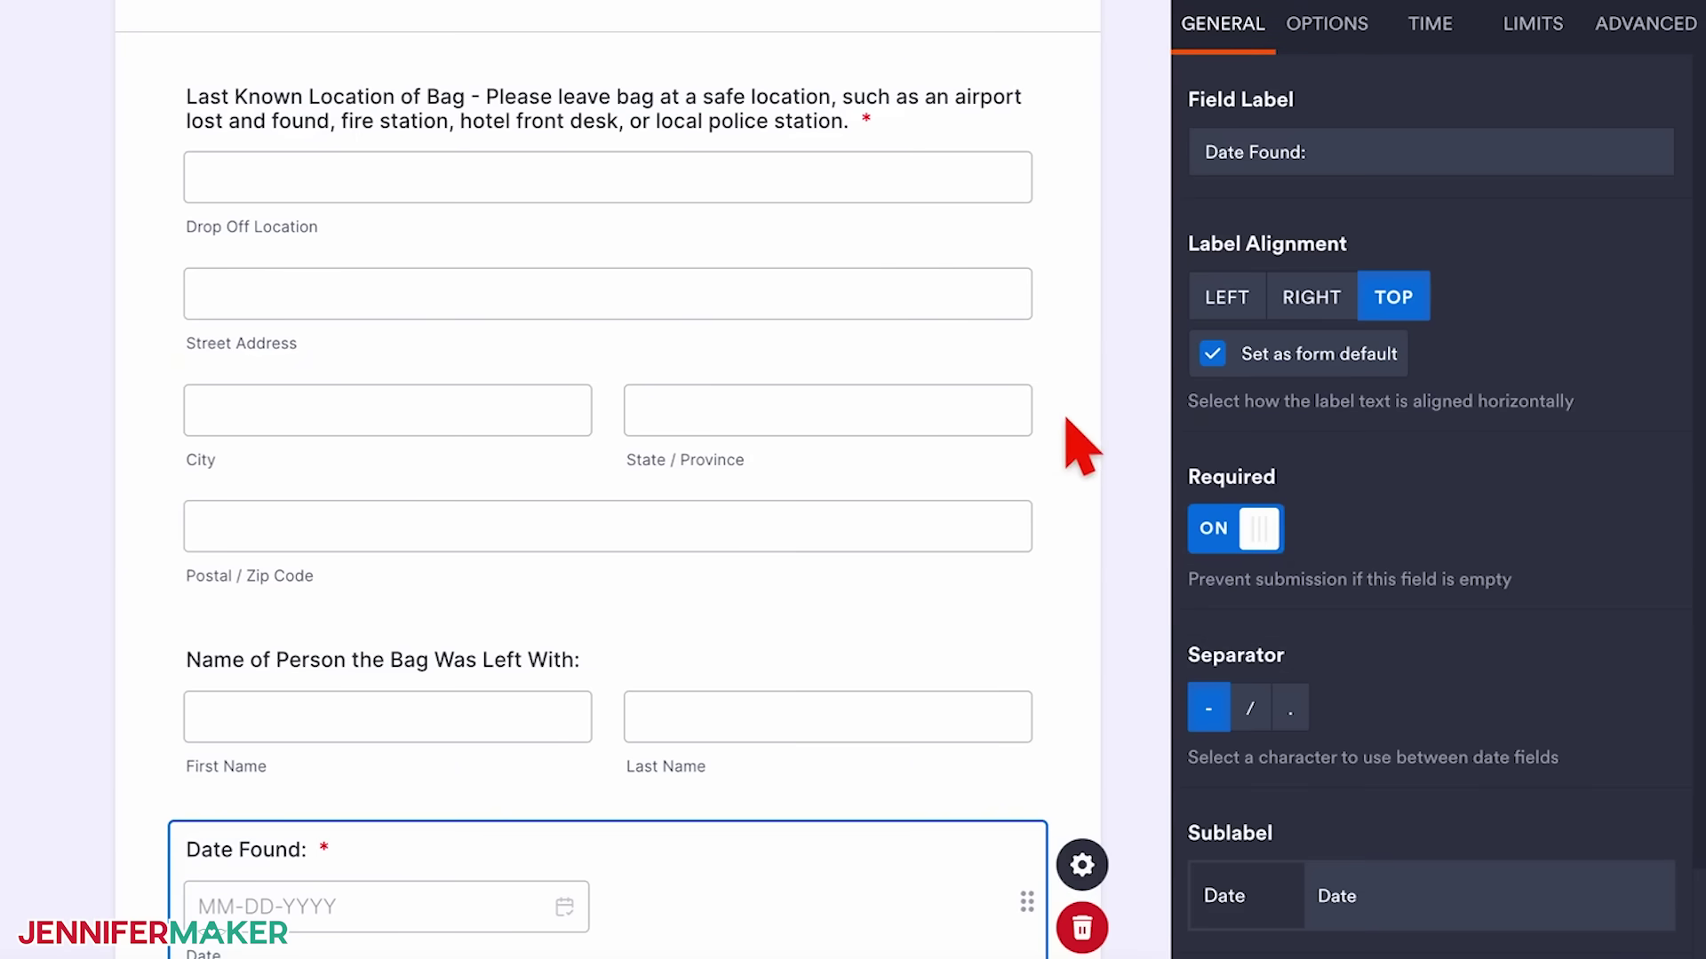
click(1033, 468)
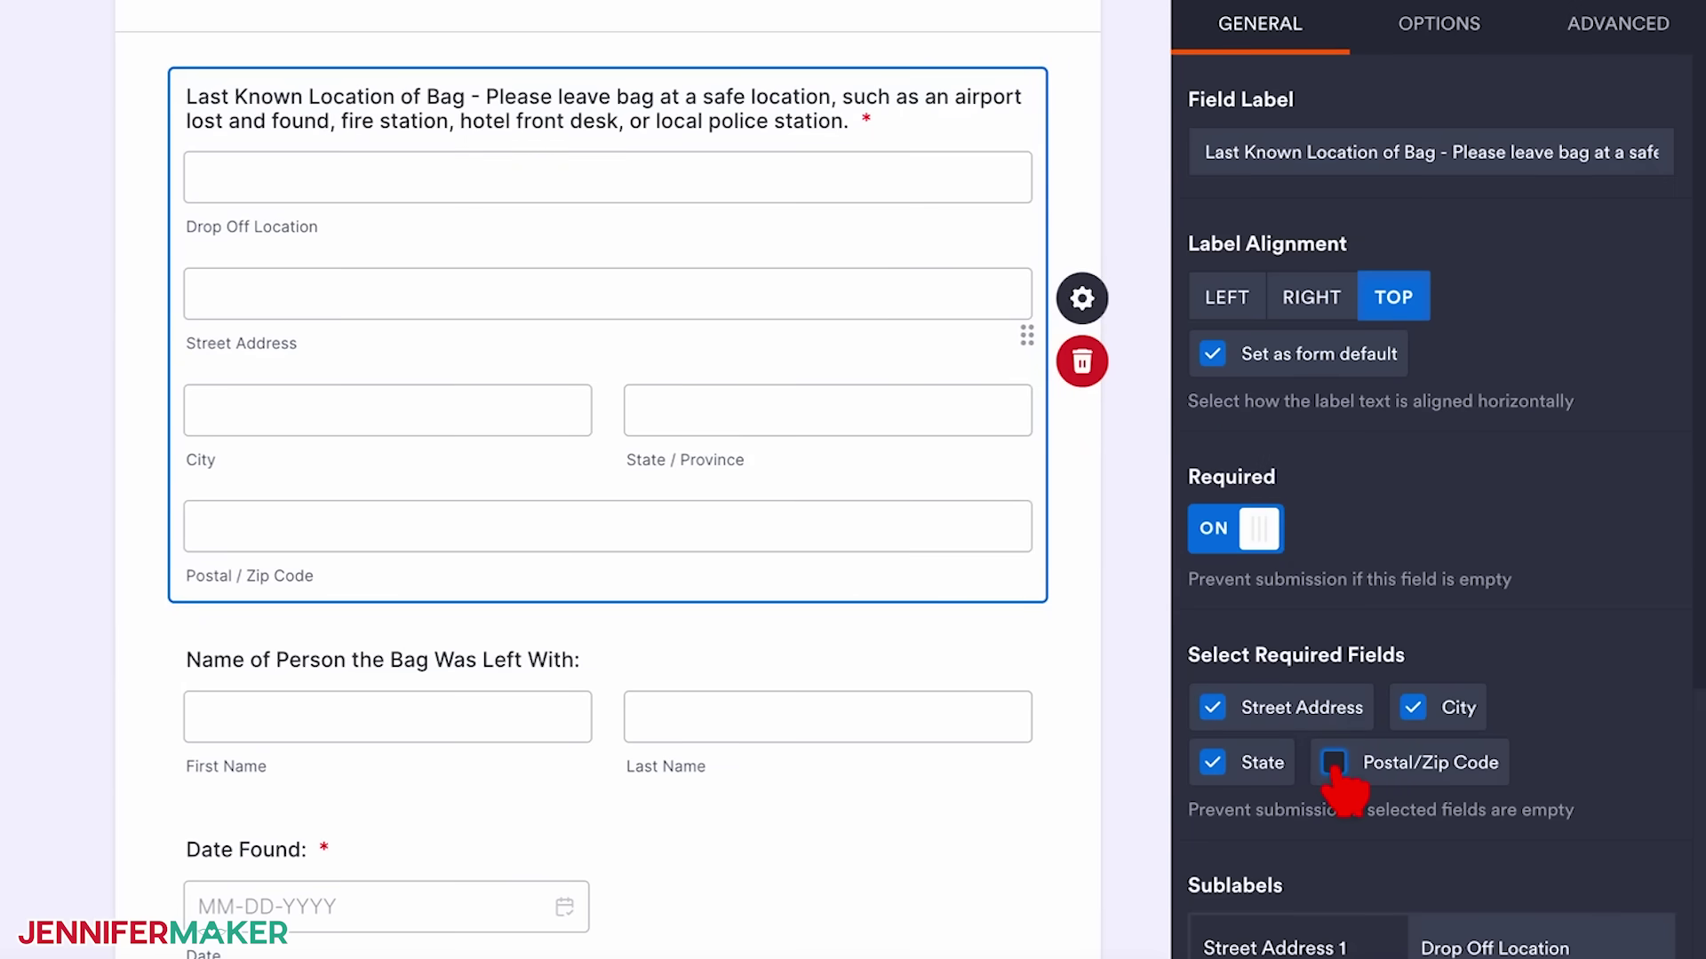
scroll(800, 684, down, 5)
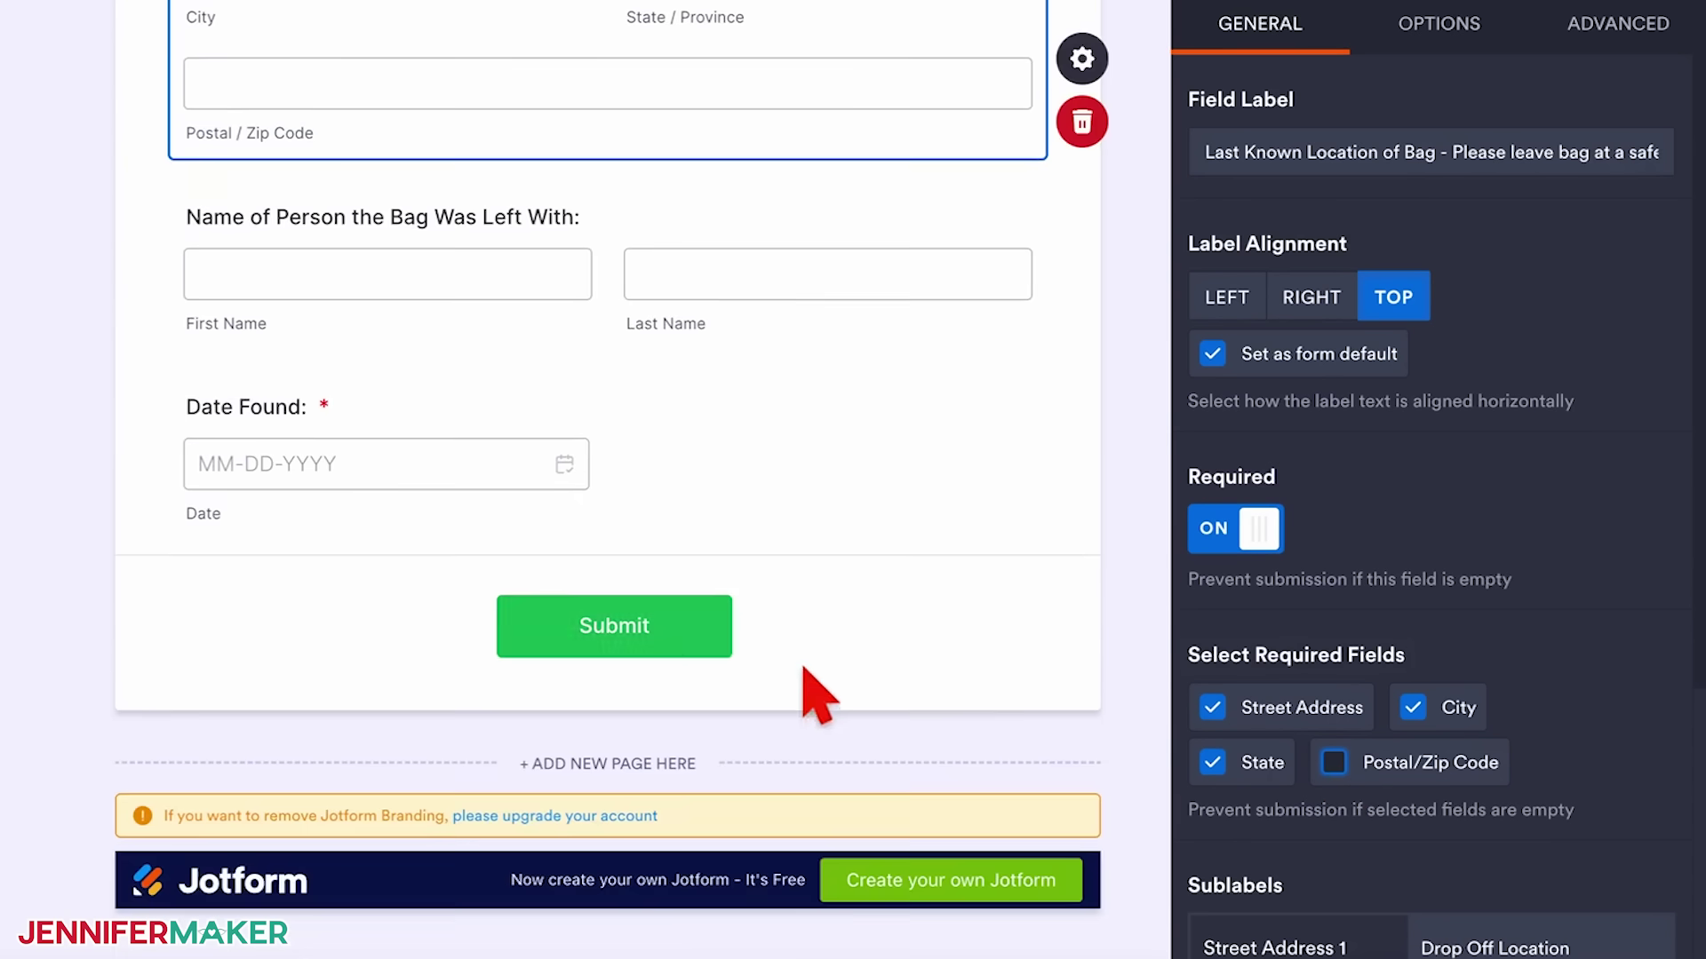
- Change the submit button's text from 'Submit' to 'Submit Report'
click(699, 646)
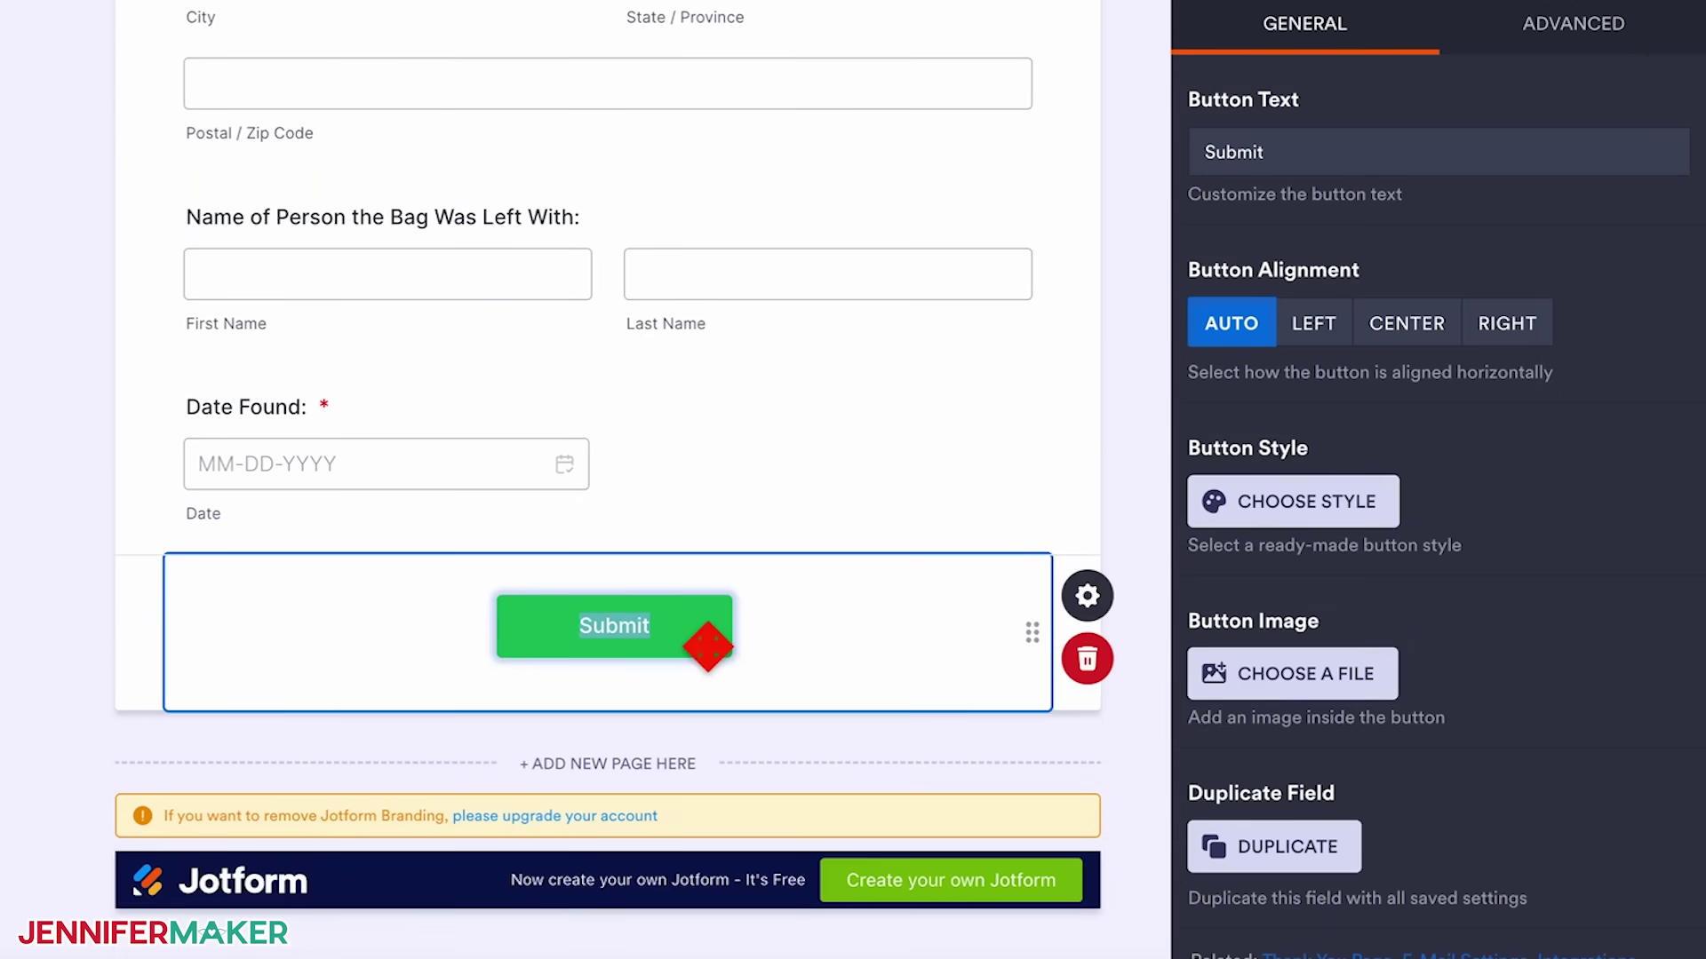
click(1291, 153)
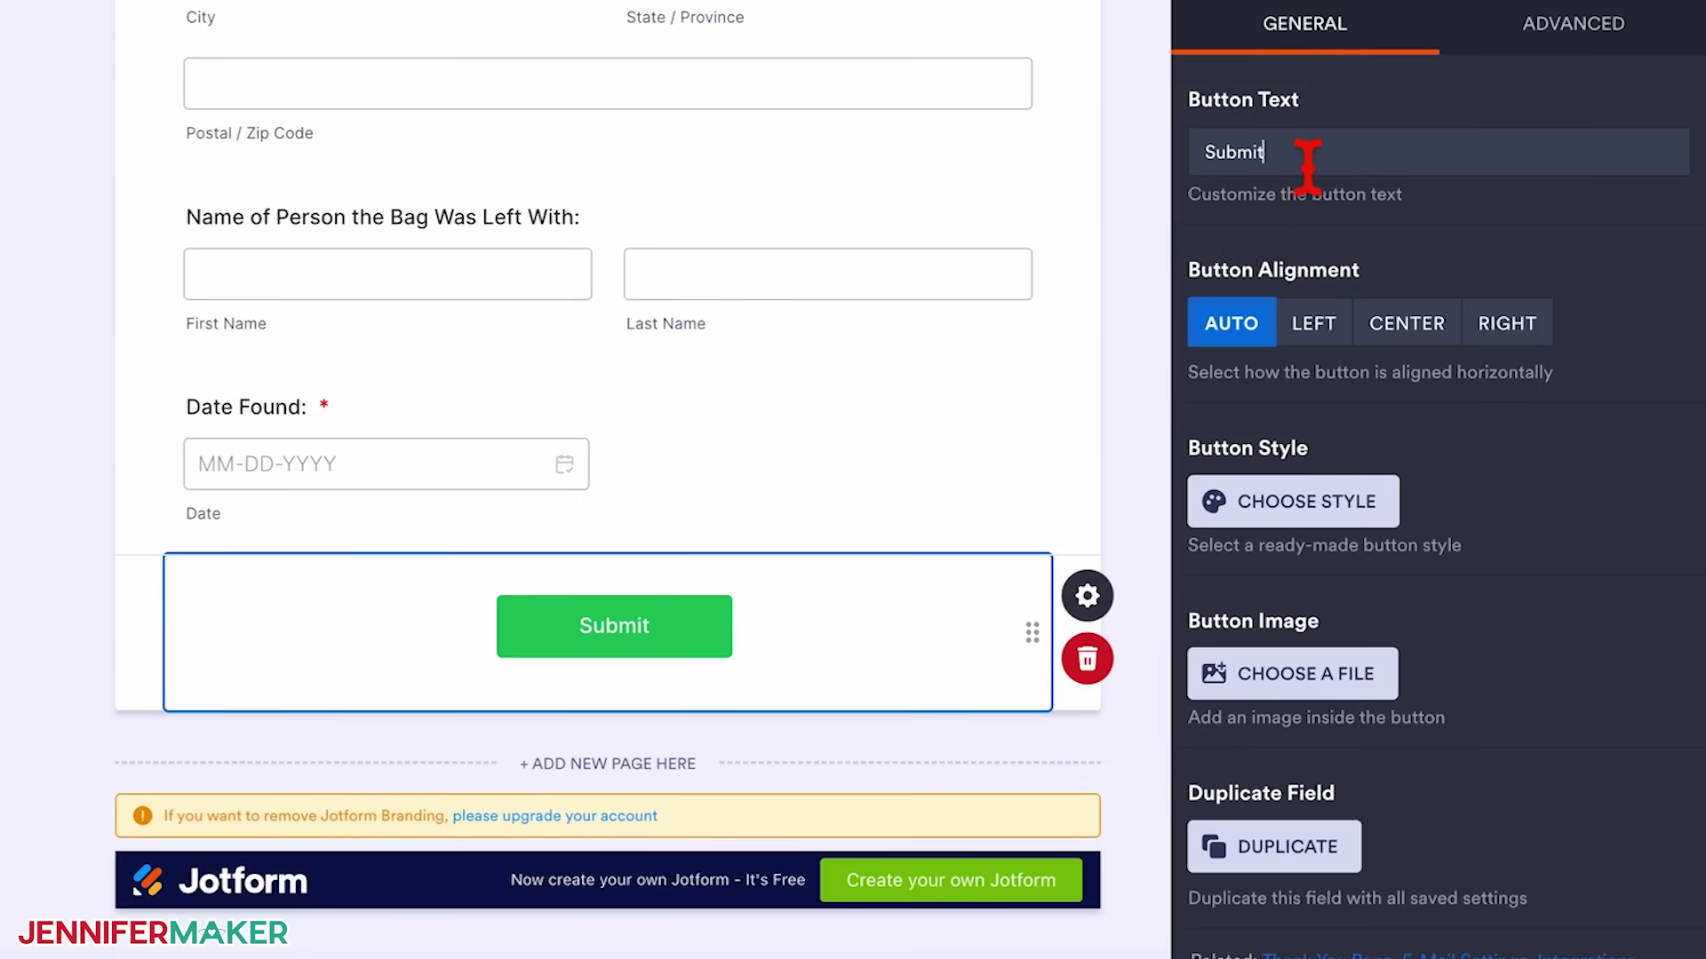
text(Report)
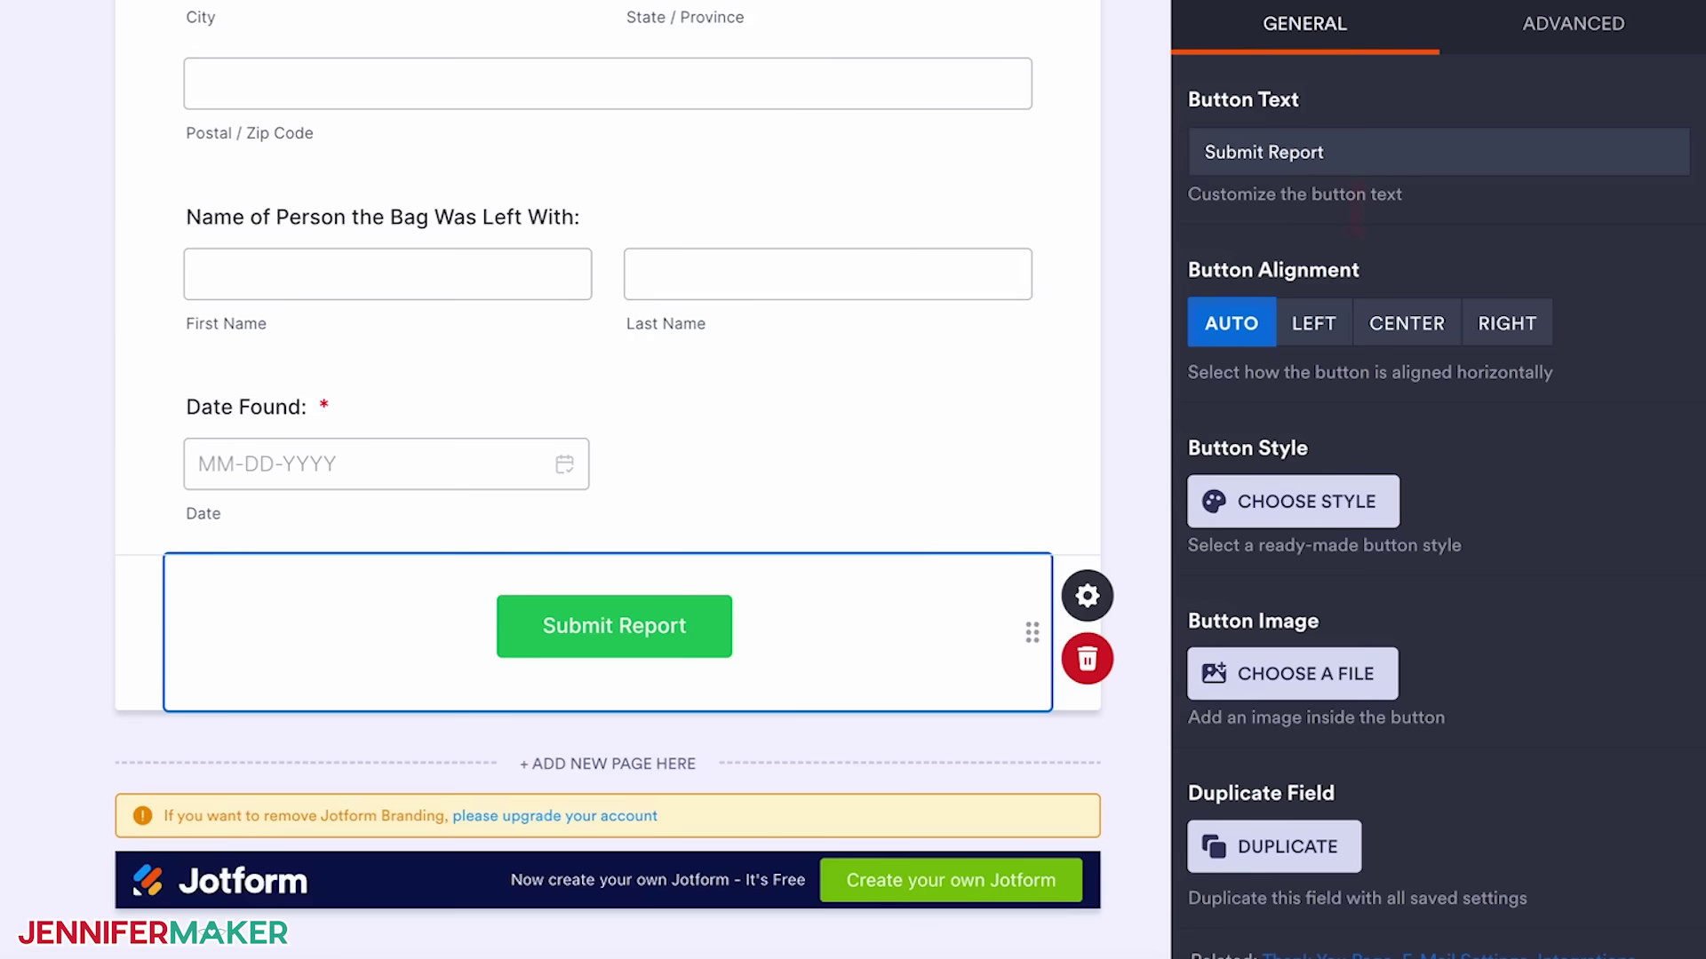
click(1143, 389)
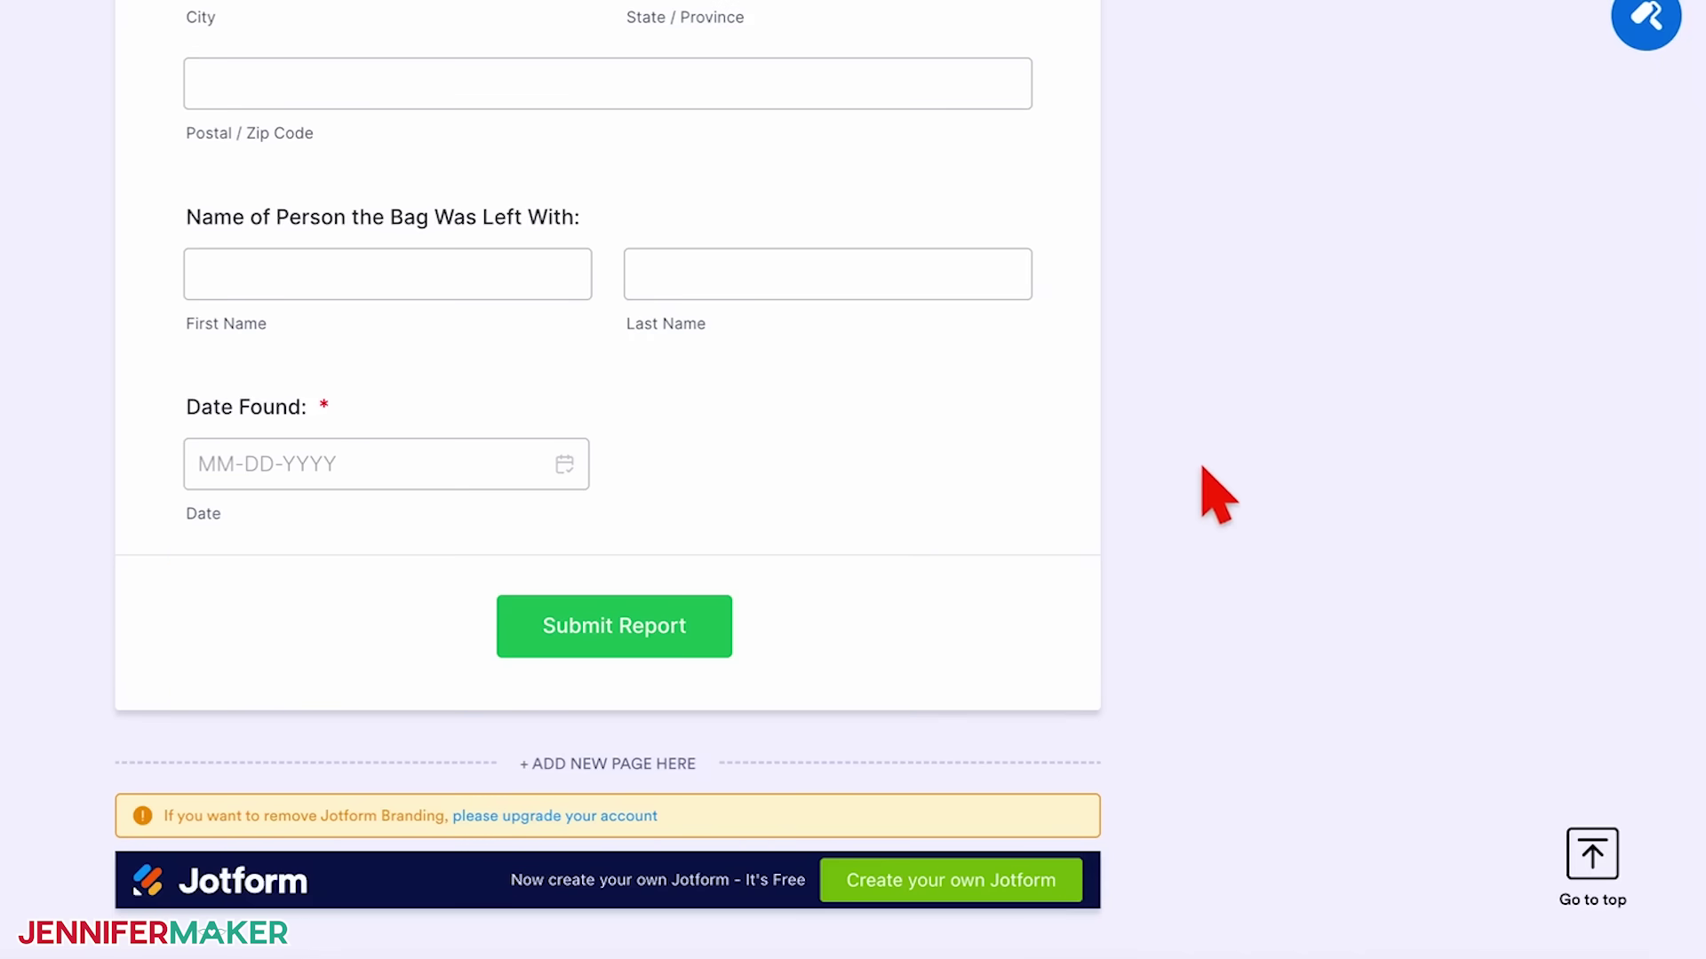
scroll(1203, 488, up, 1)
click(1651, 102)
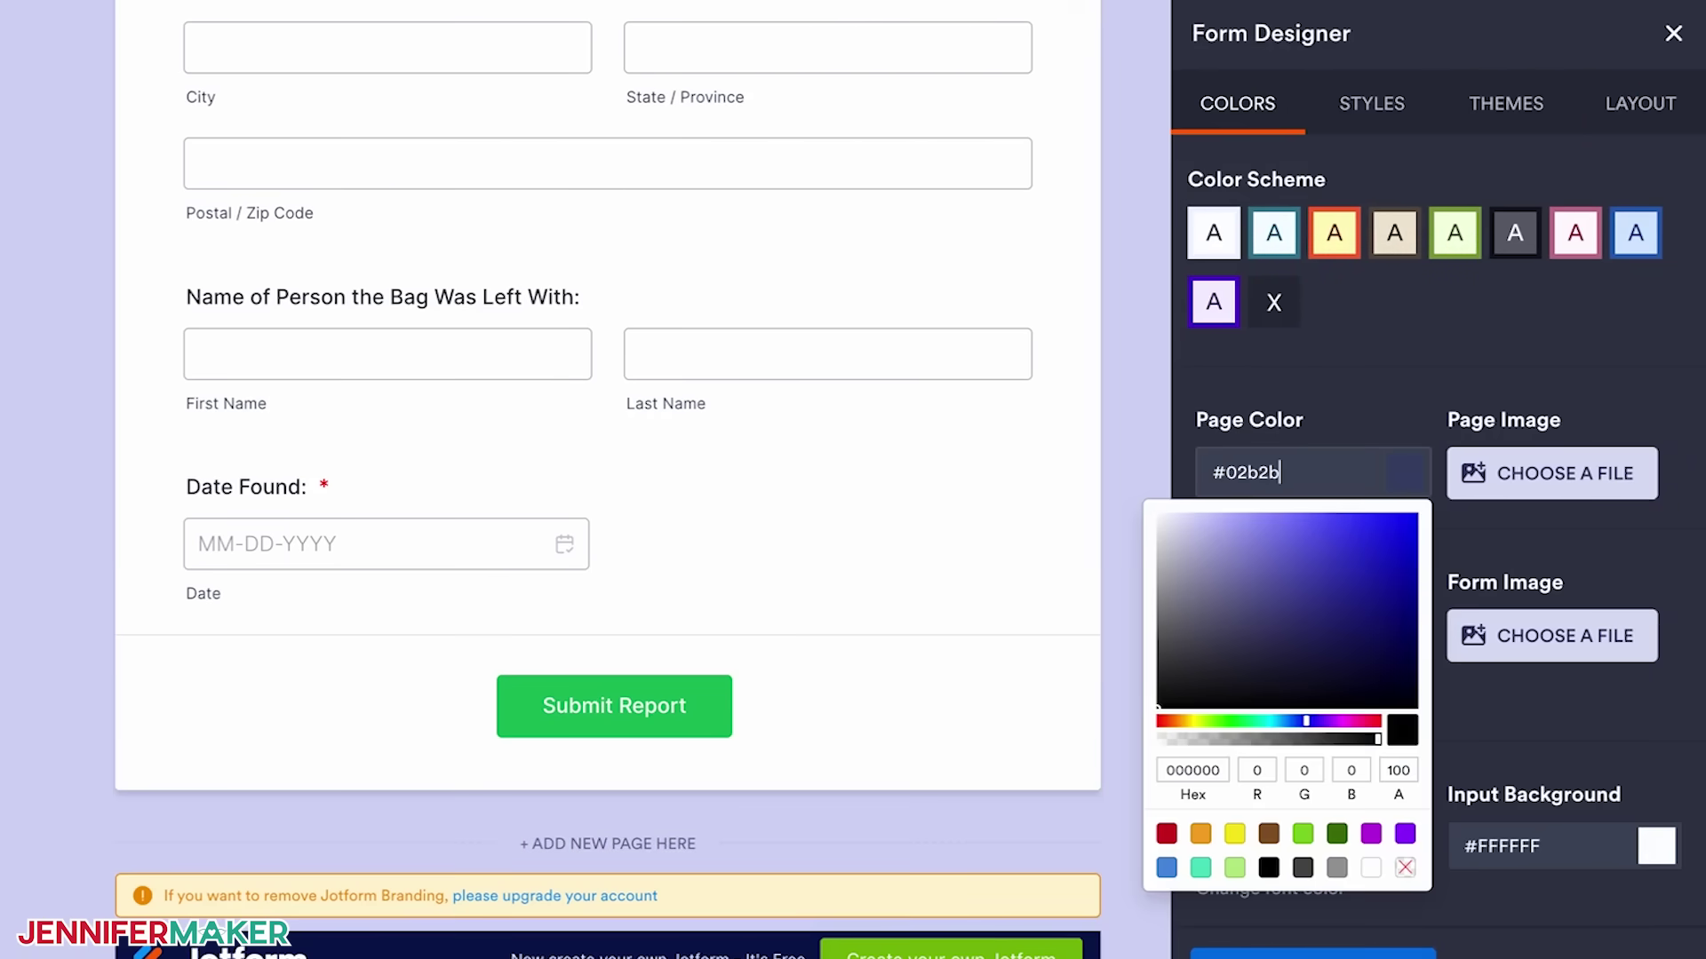
- Apply teal #02b2bc colouring, preview the form, and delete the stray quote after the intro
text(#02b2bc)
text(2)
text(b)
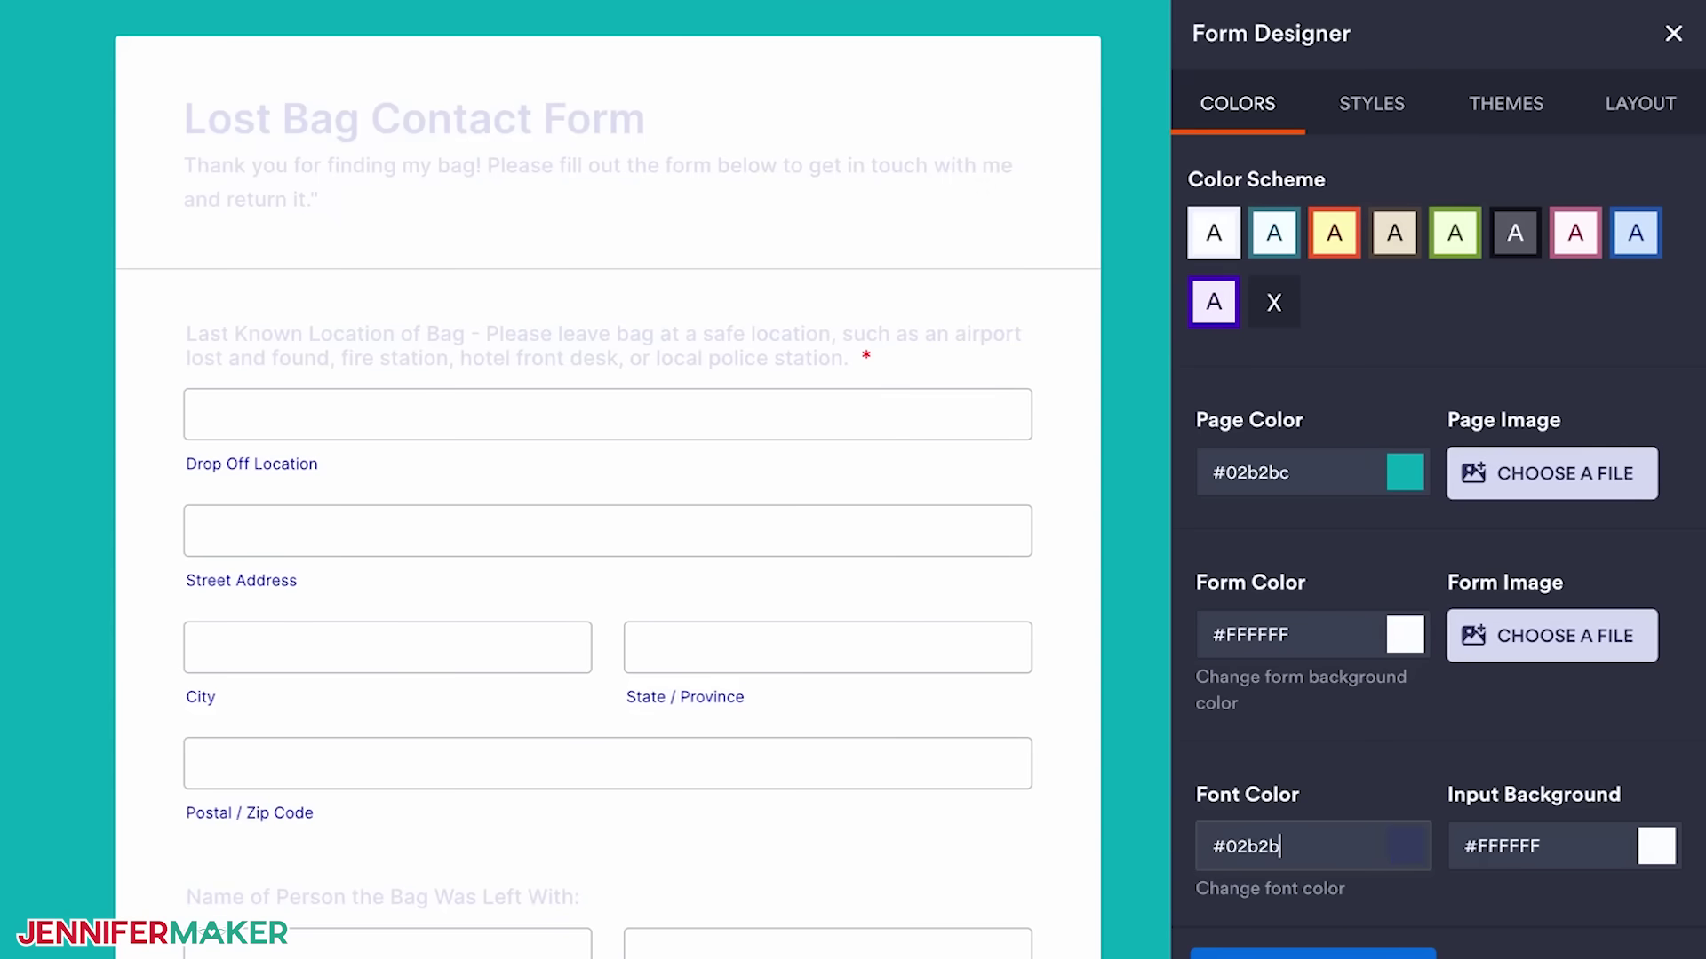
text(c)
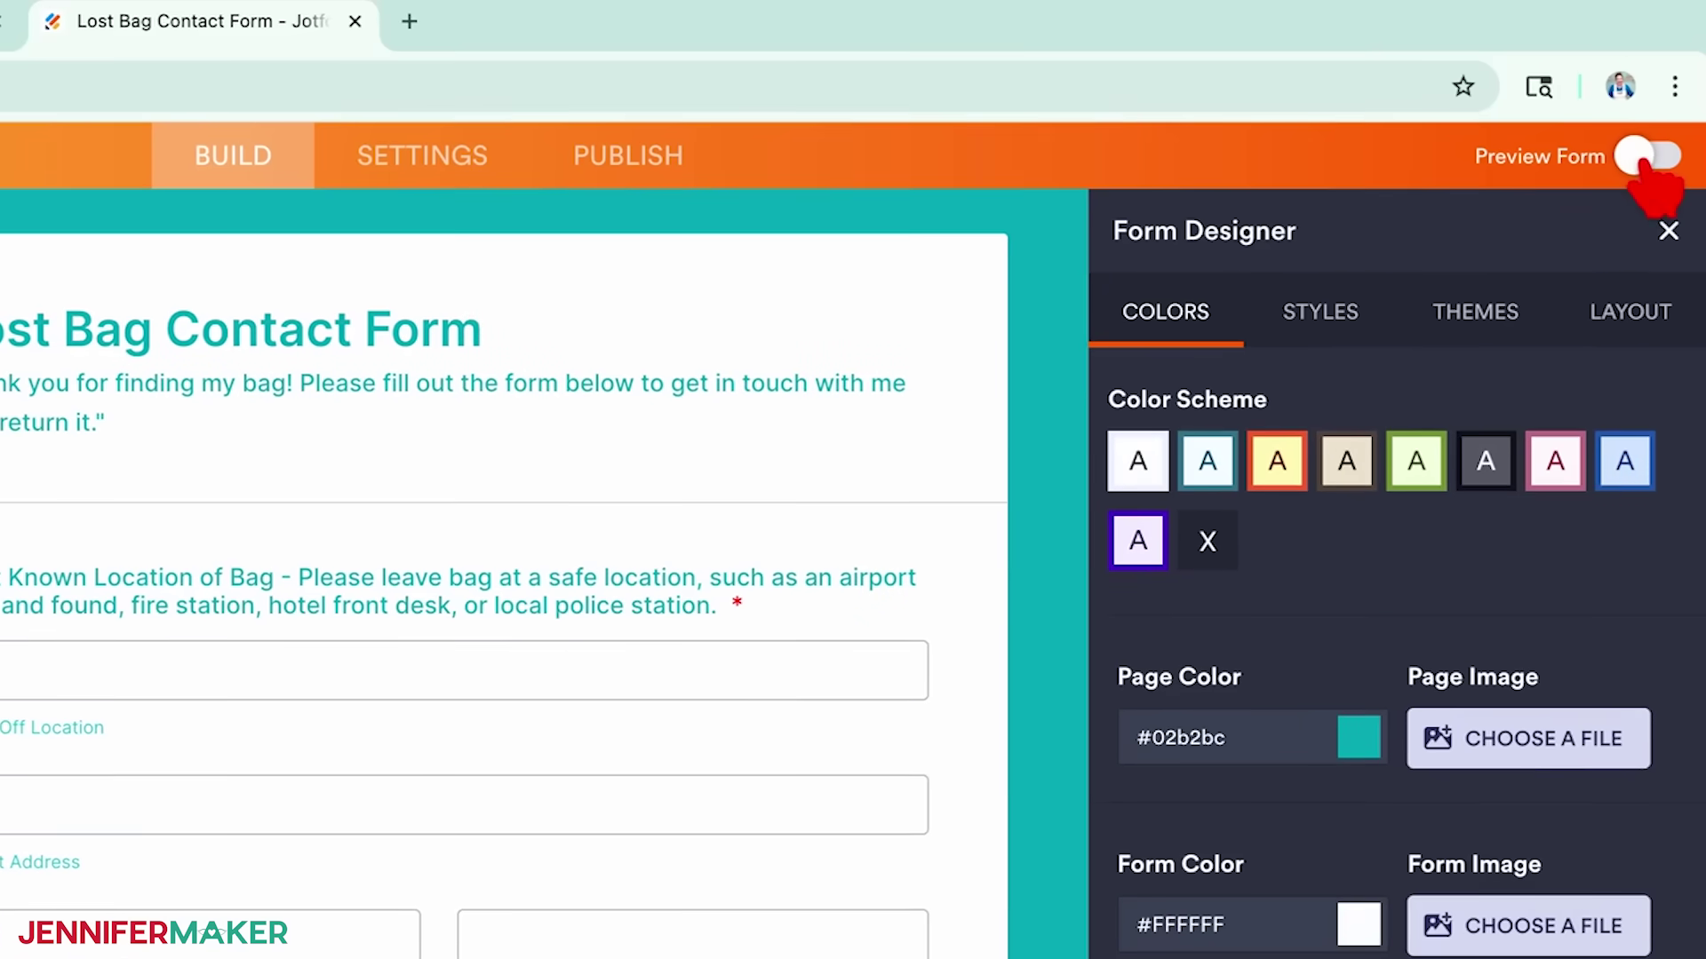
click(1642, 165)
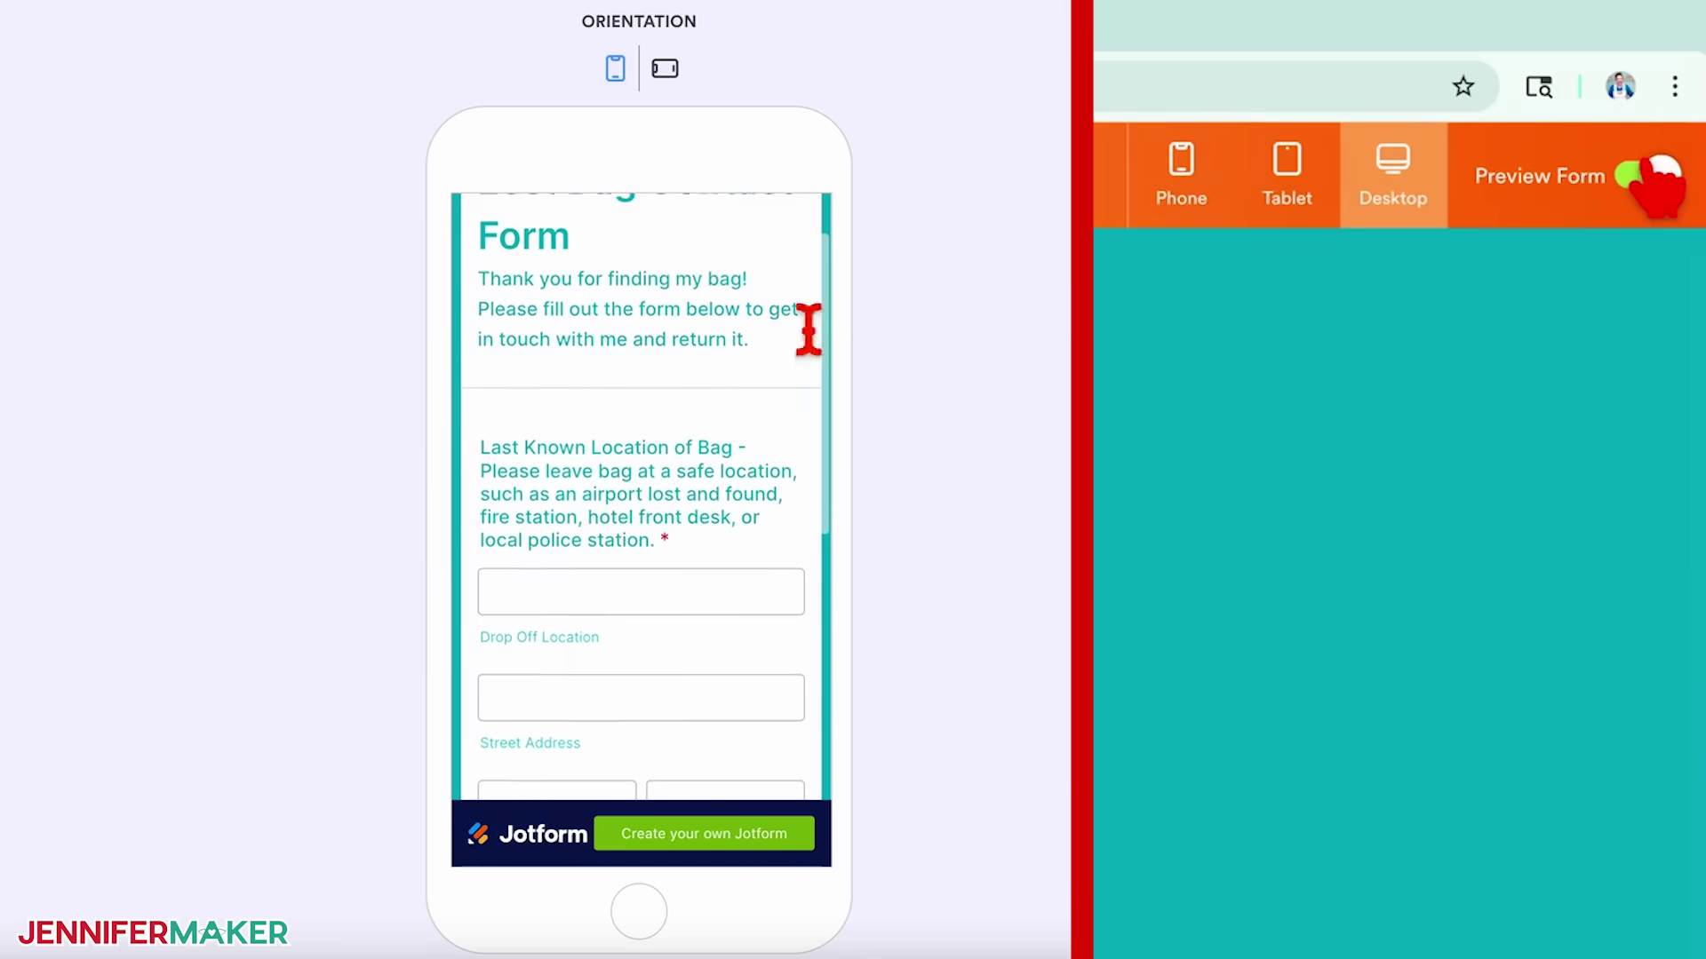
scroll(809, 329, down, 3)
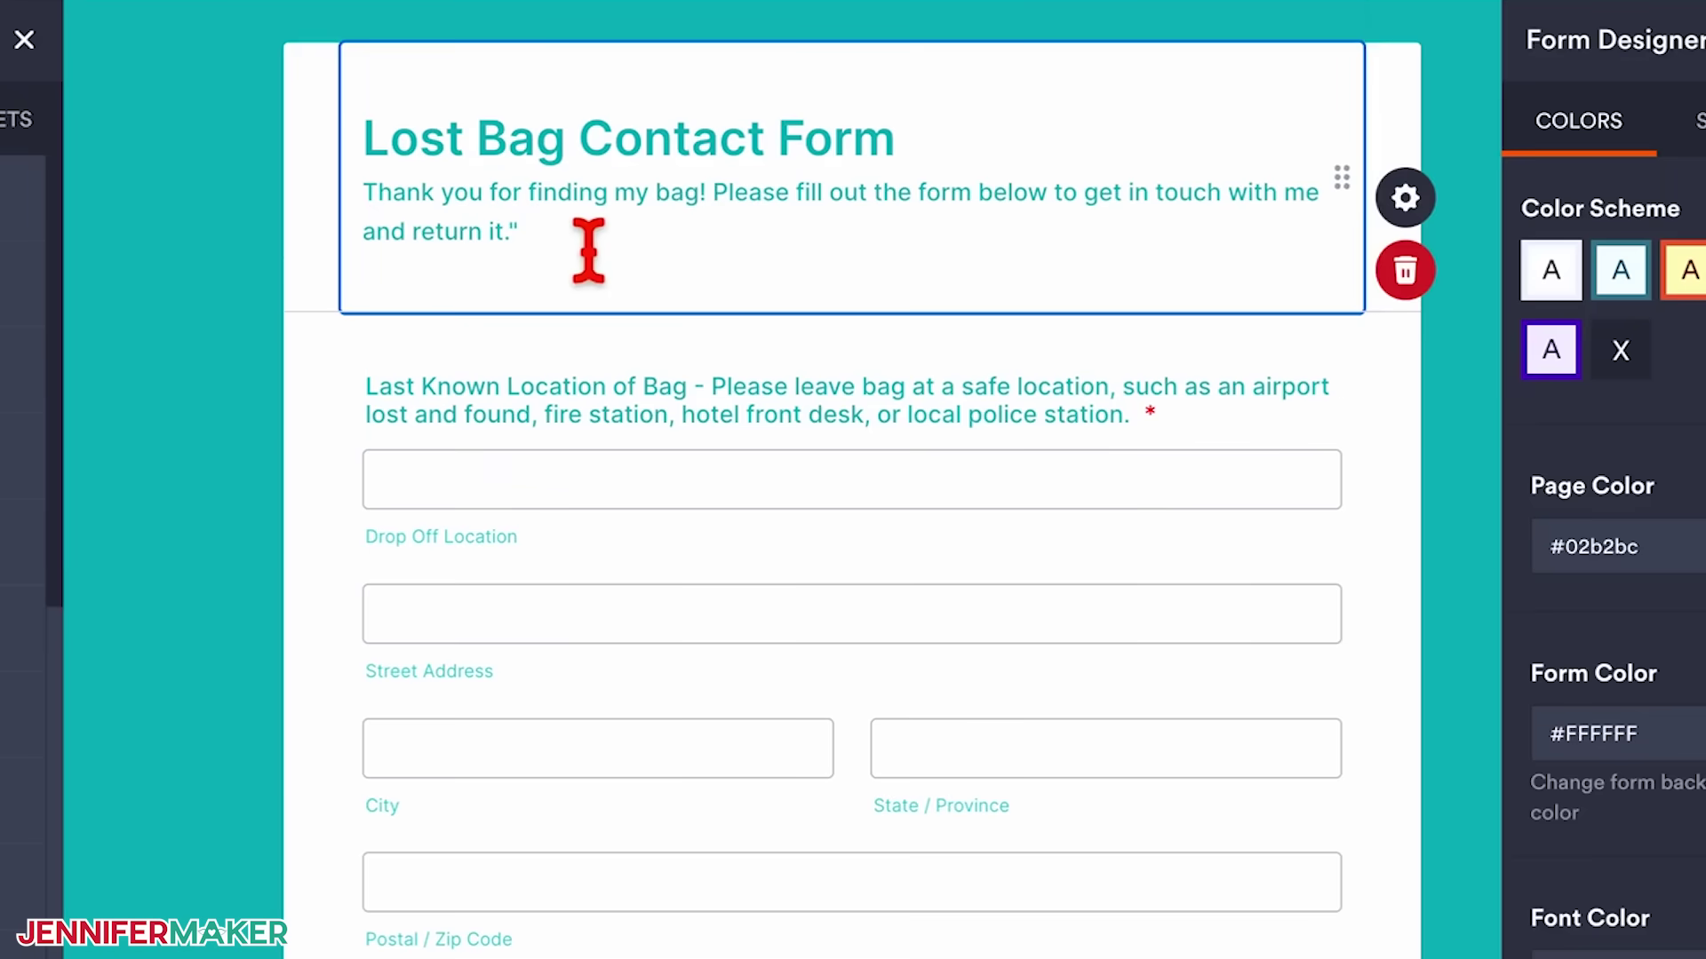
key(BackSpace)
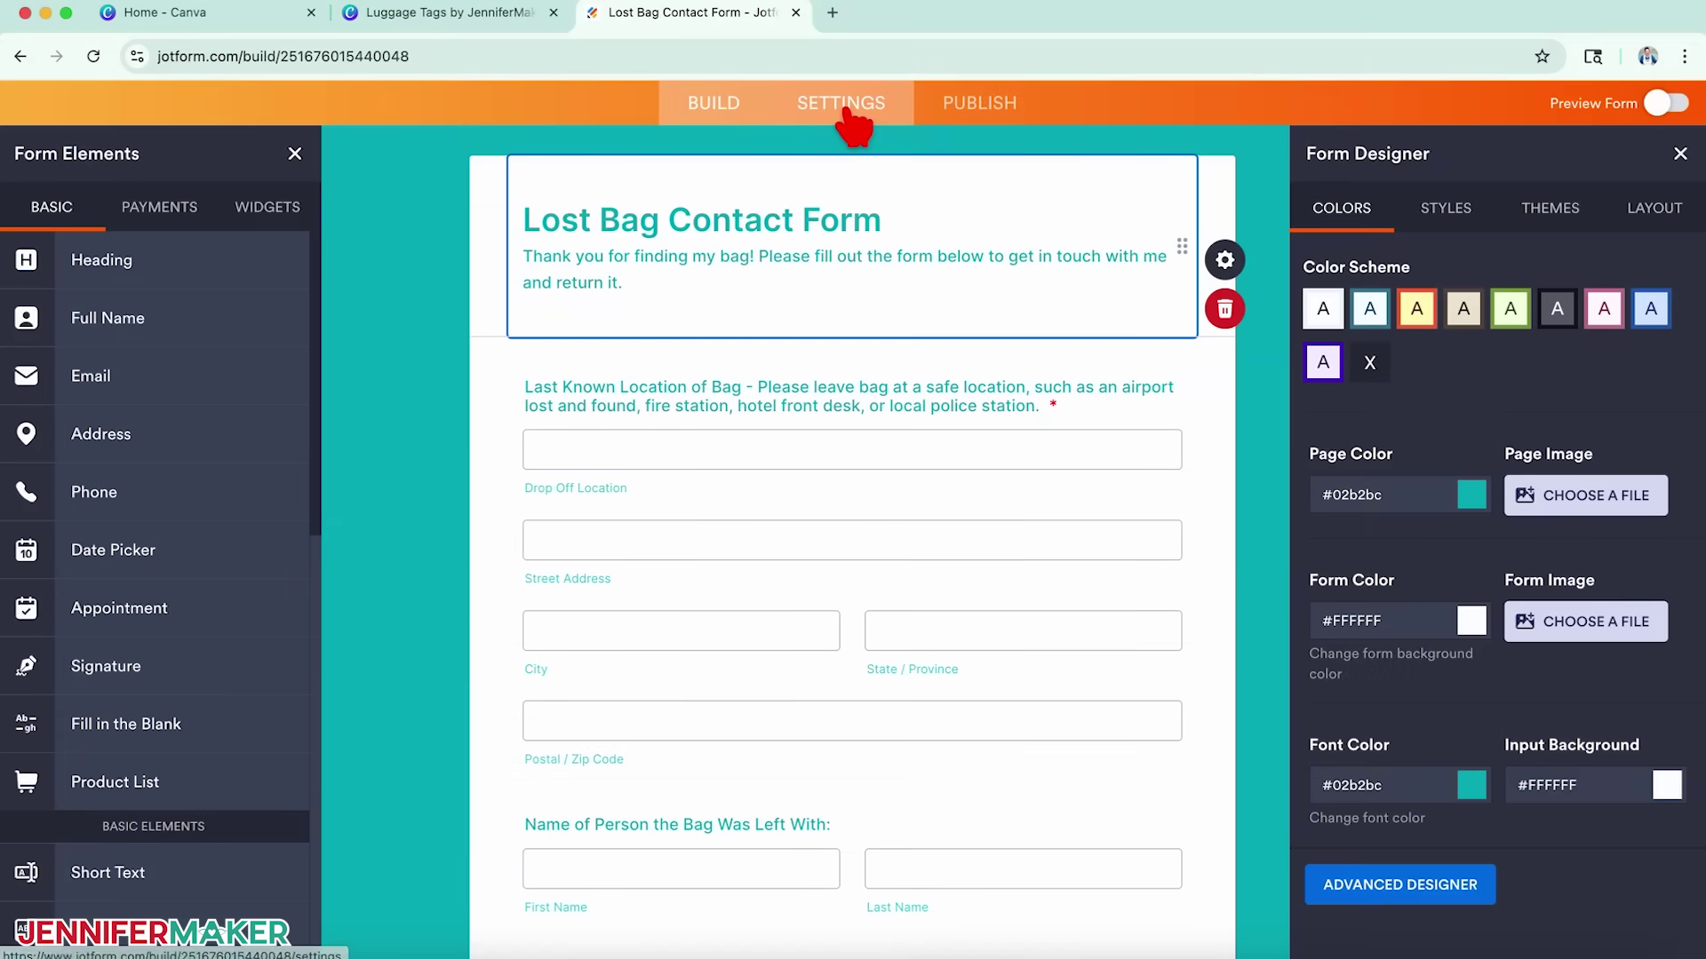
- Keep the form status set to Enabled and save it
click(853, 106)
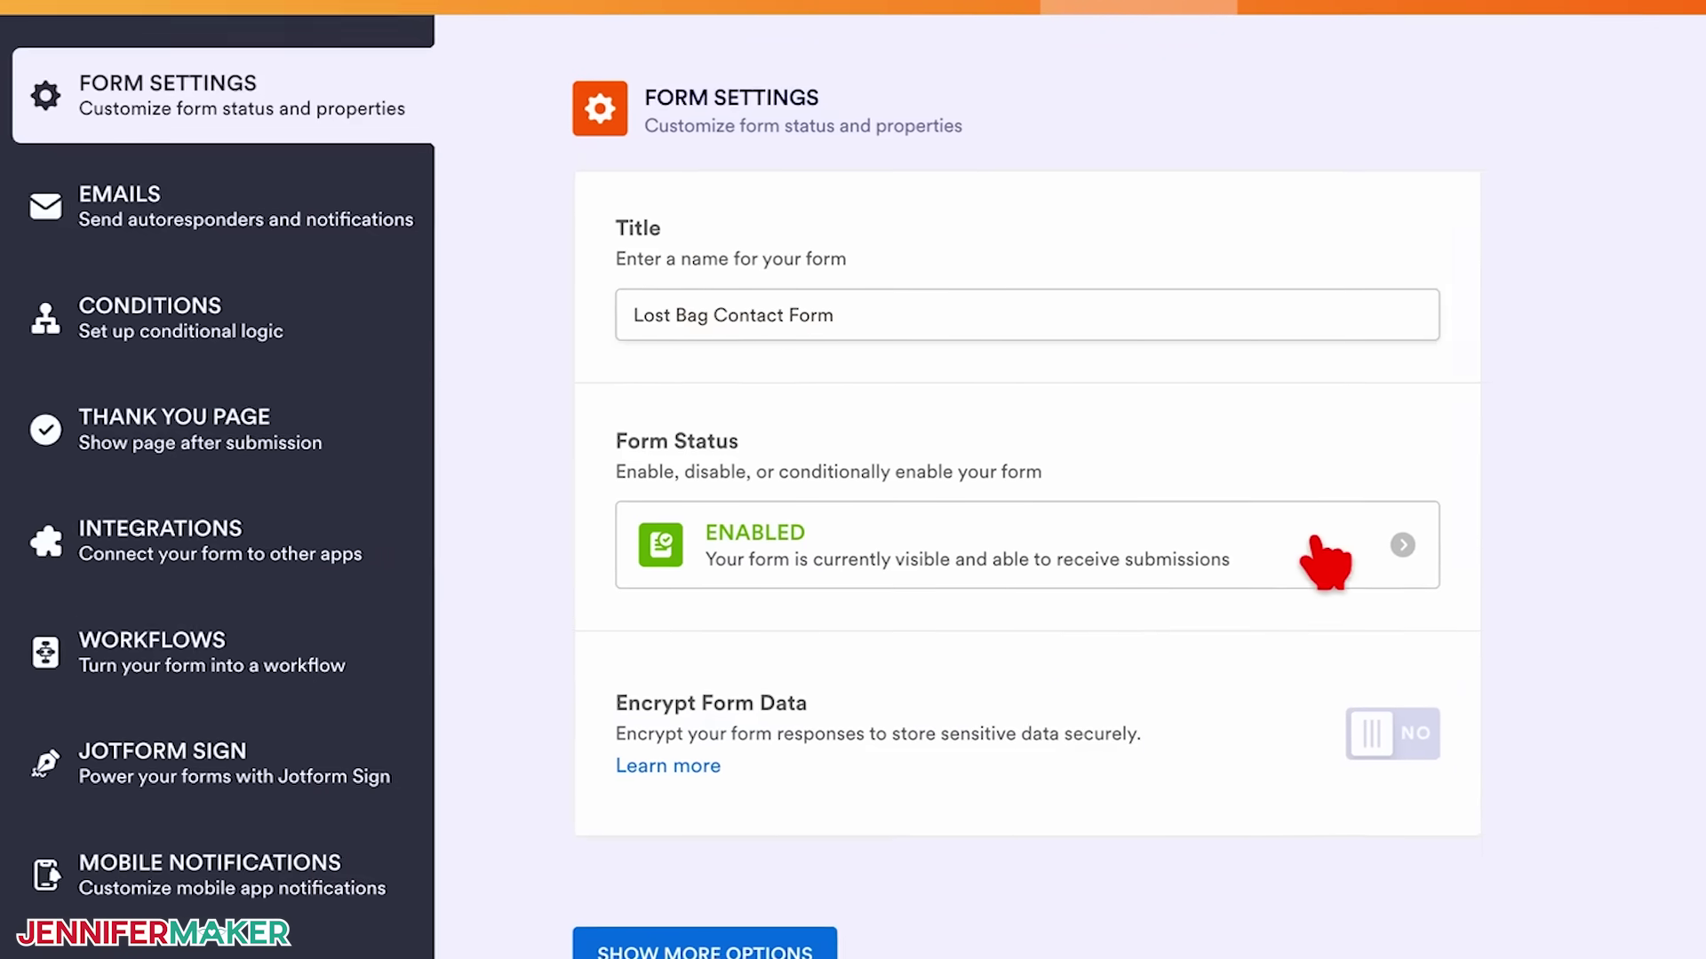
click(1359, 573)
click(1521, 503)
click(1499, 569)
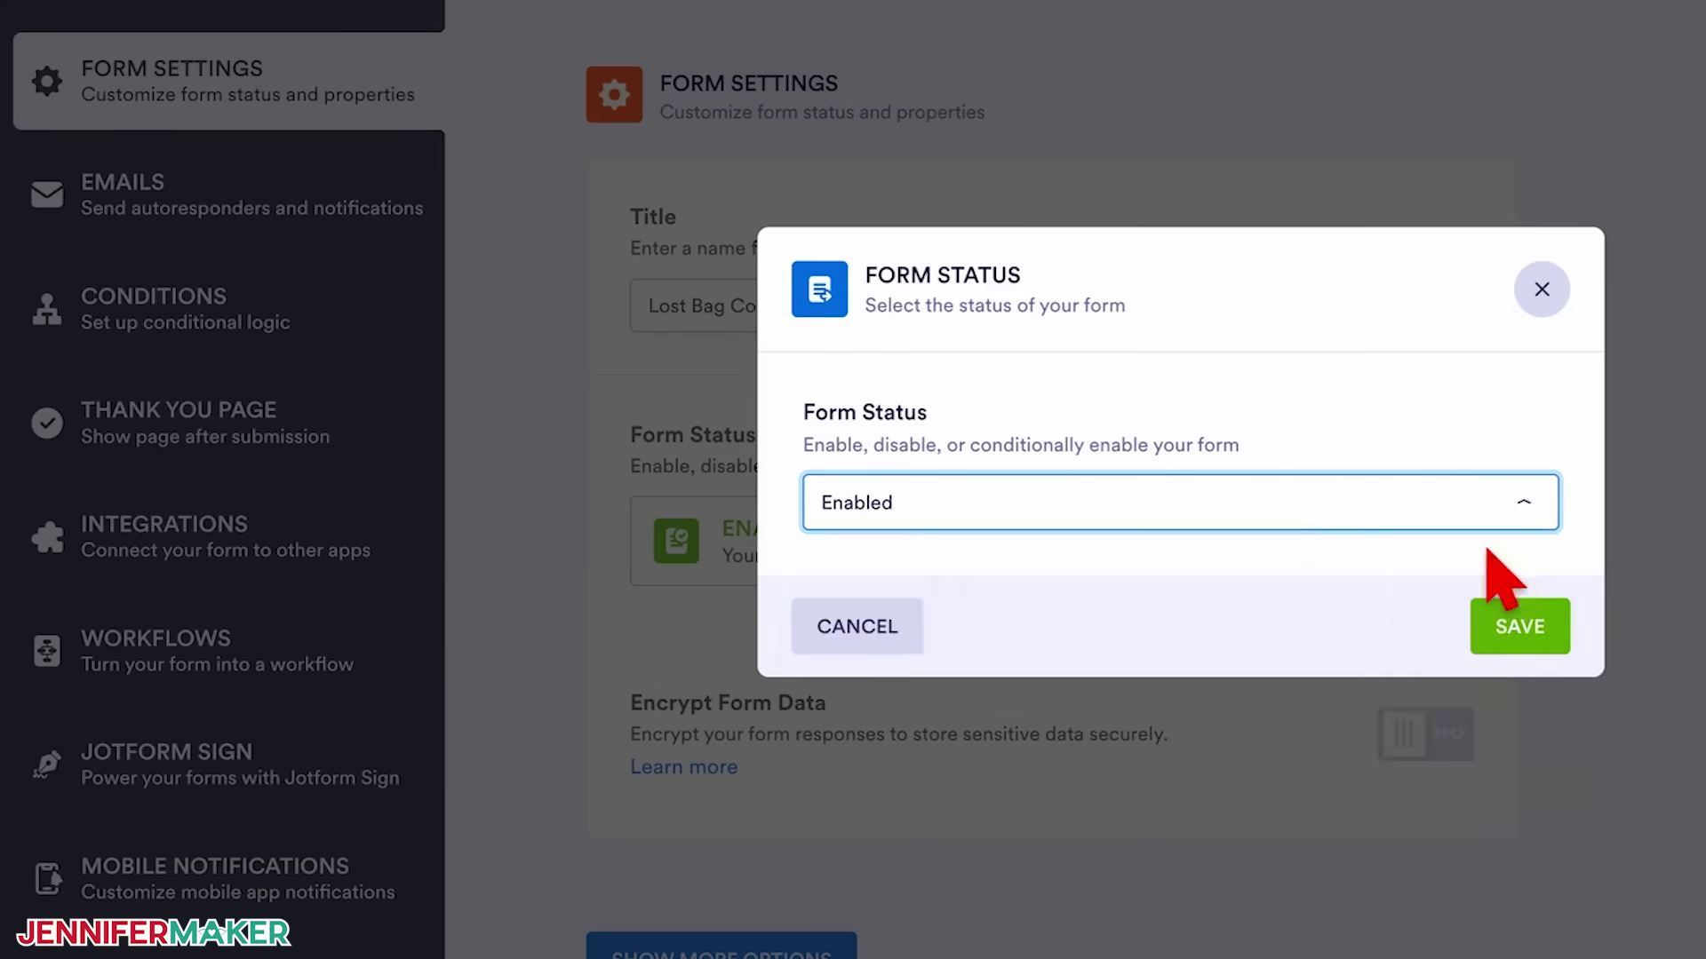
click(1515, 625)
- Review the Notification 1 email, then publish and copy the form's Quick Share link
click(229, 190)
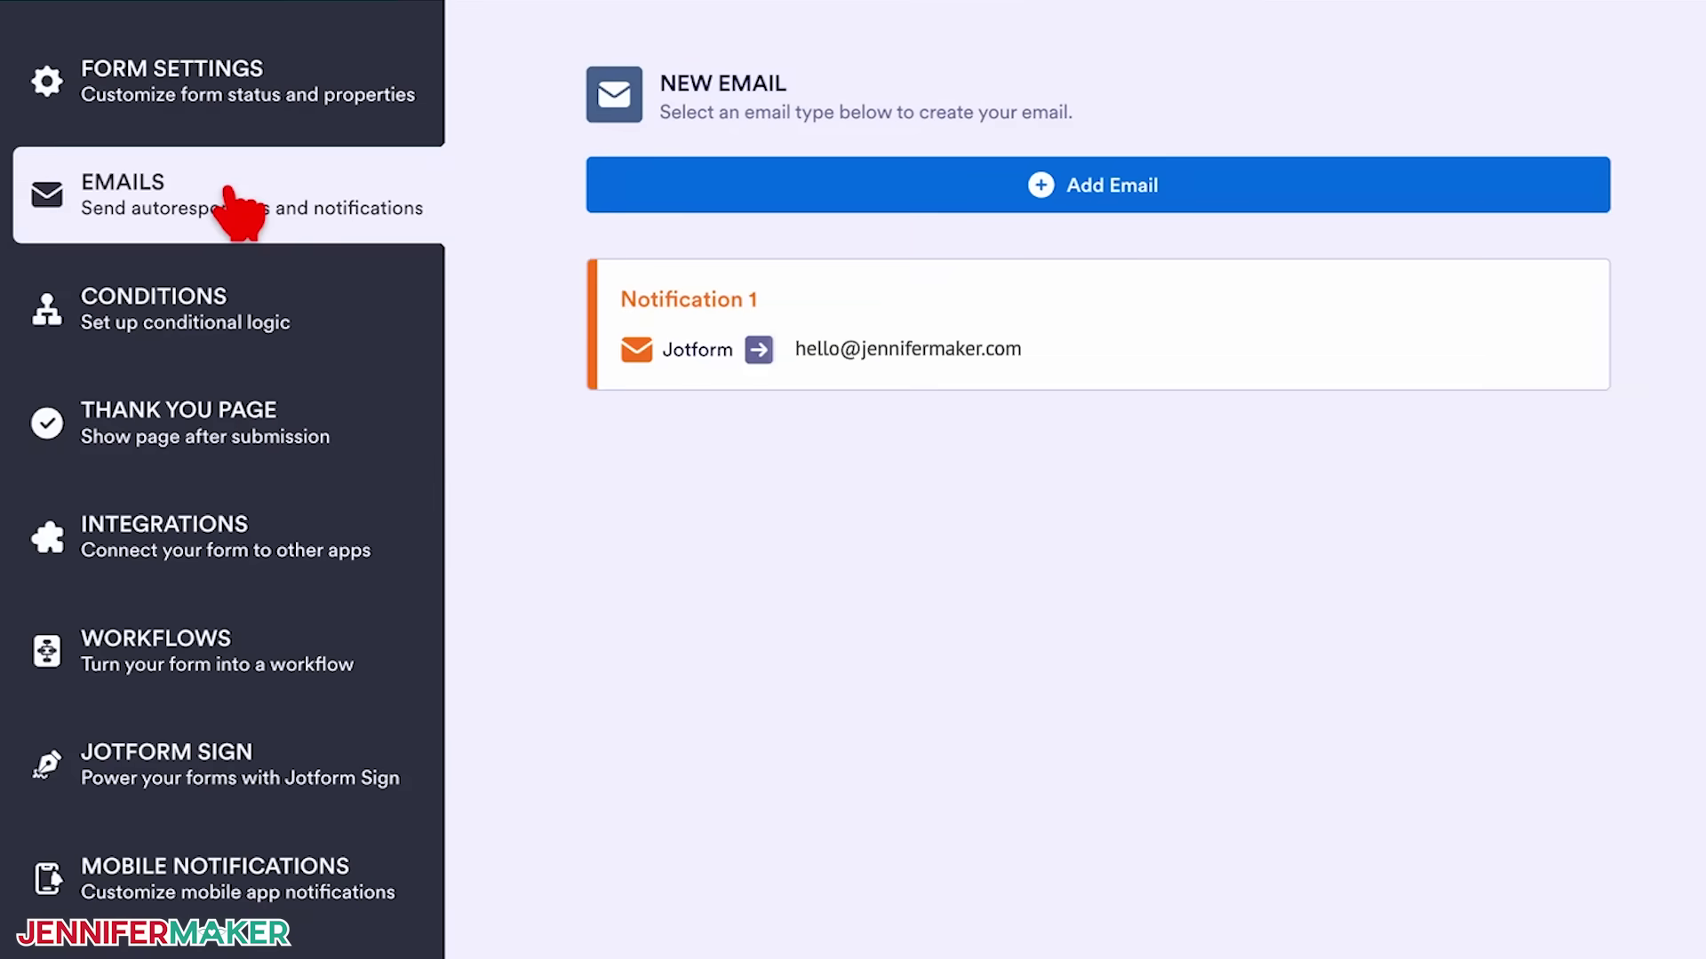
mouse_move(1095, 355)
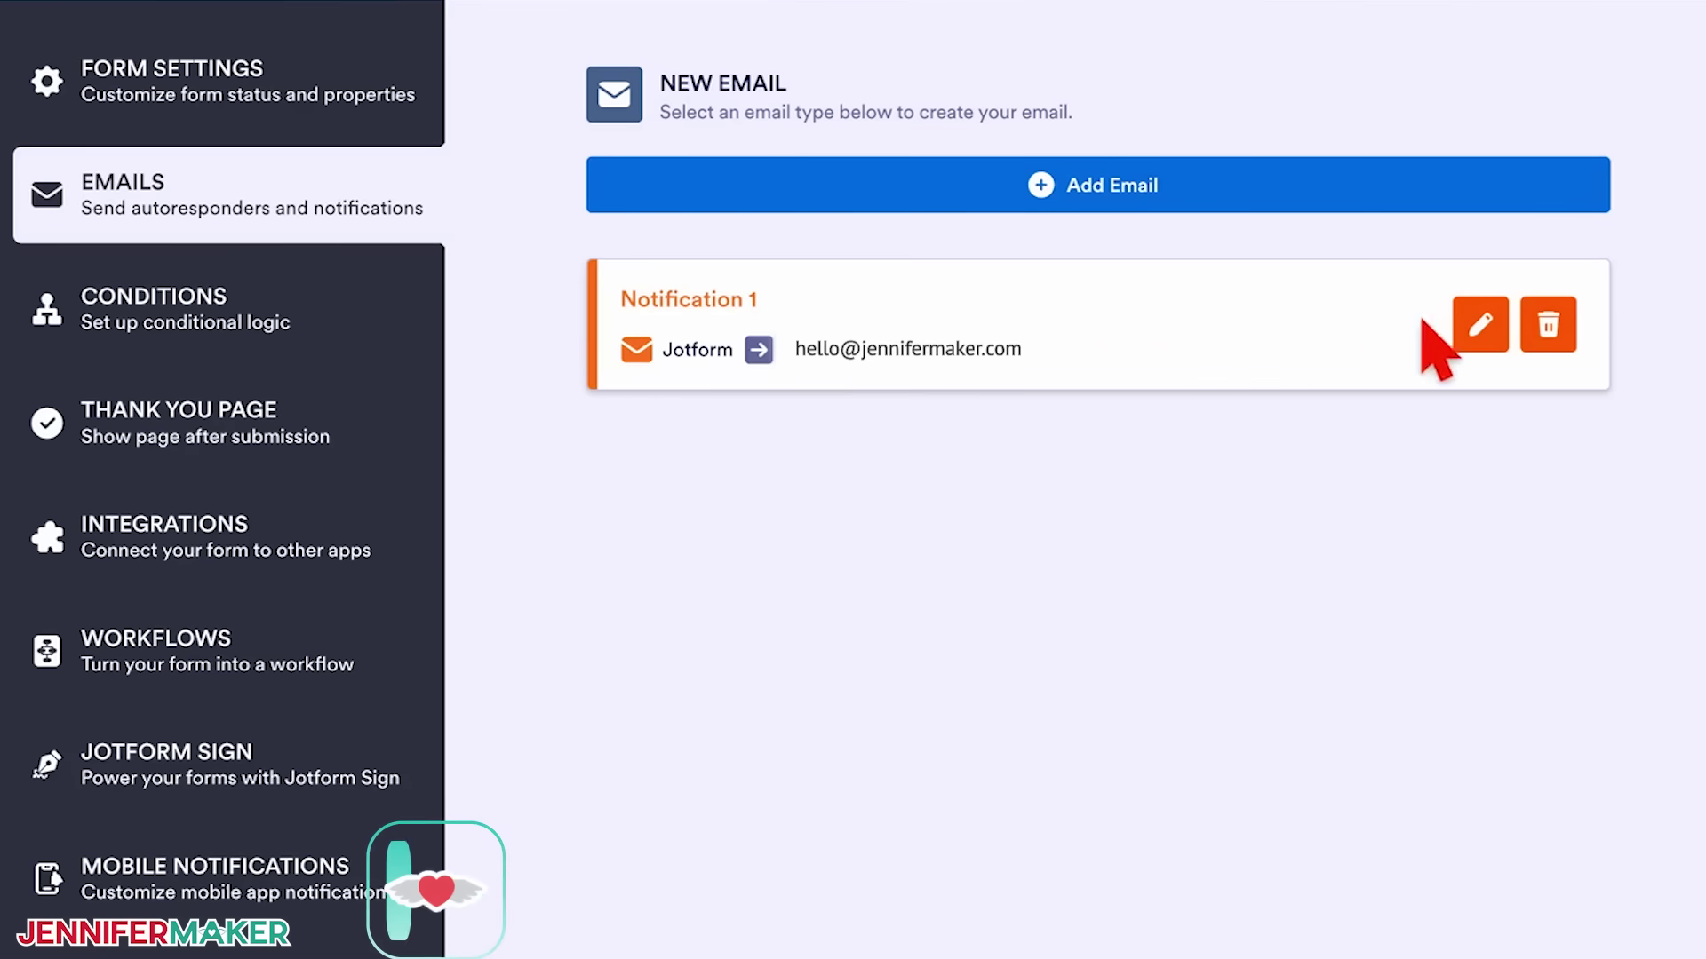
click(1480, 325)
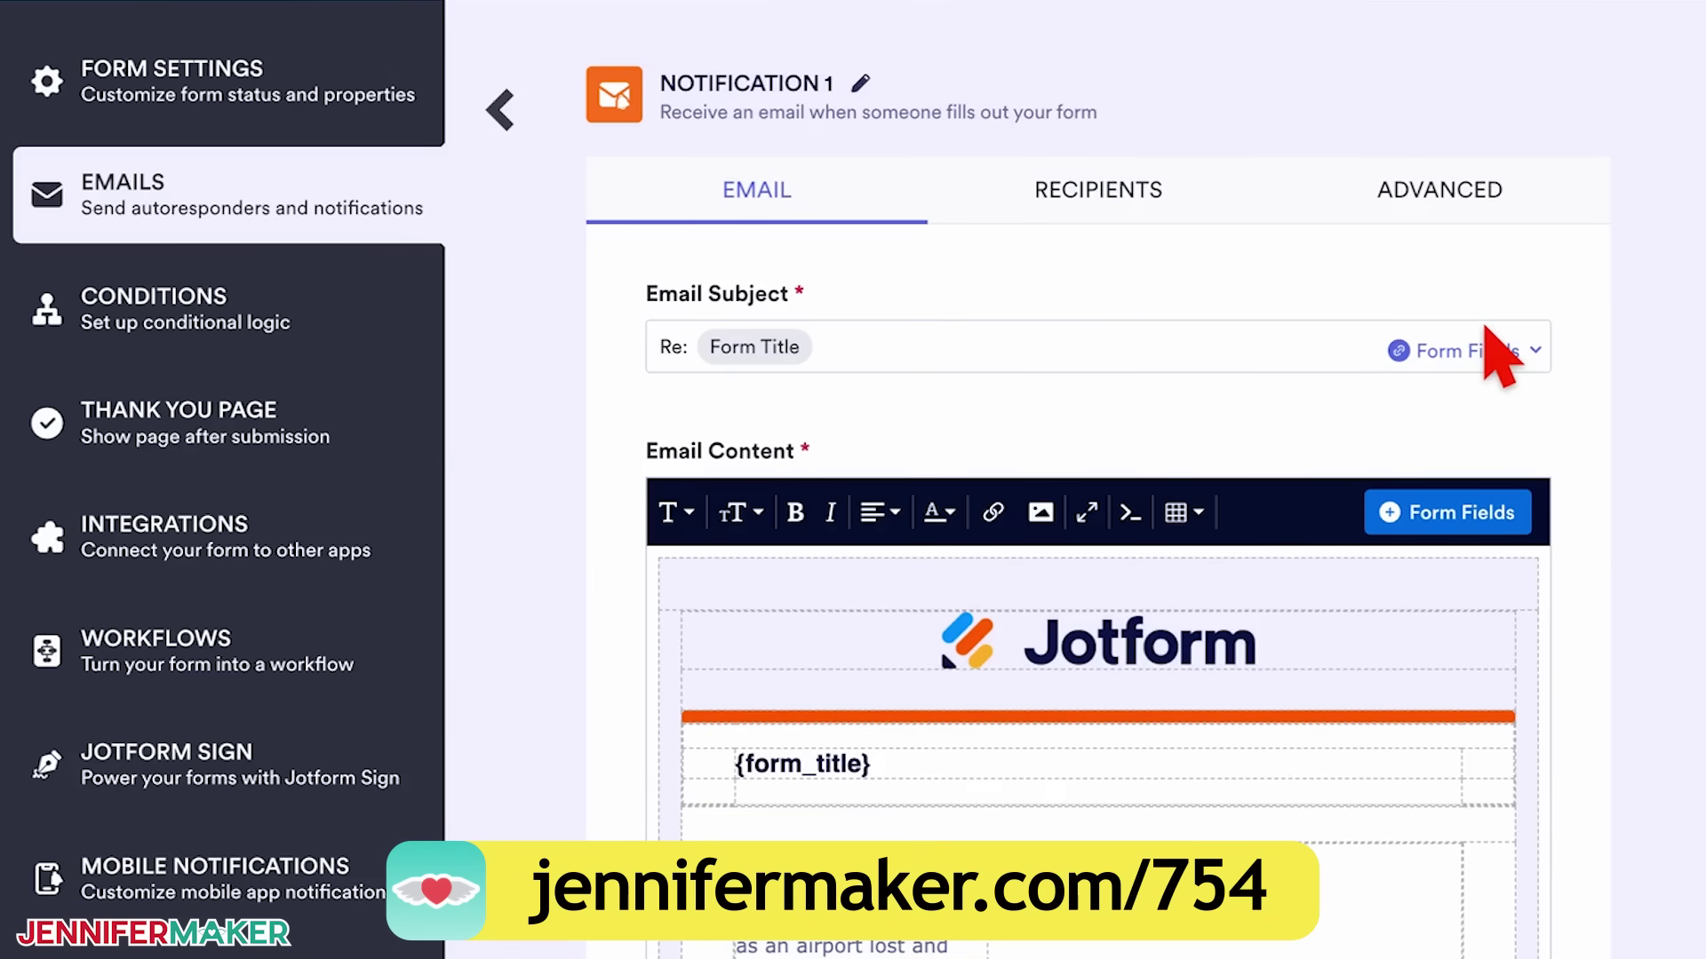
scroll(1477, 359, down, 2)
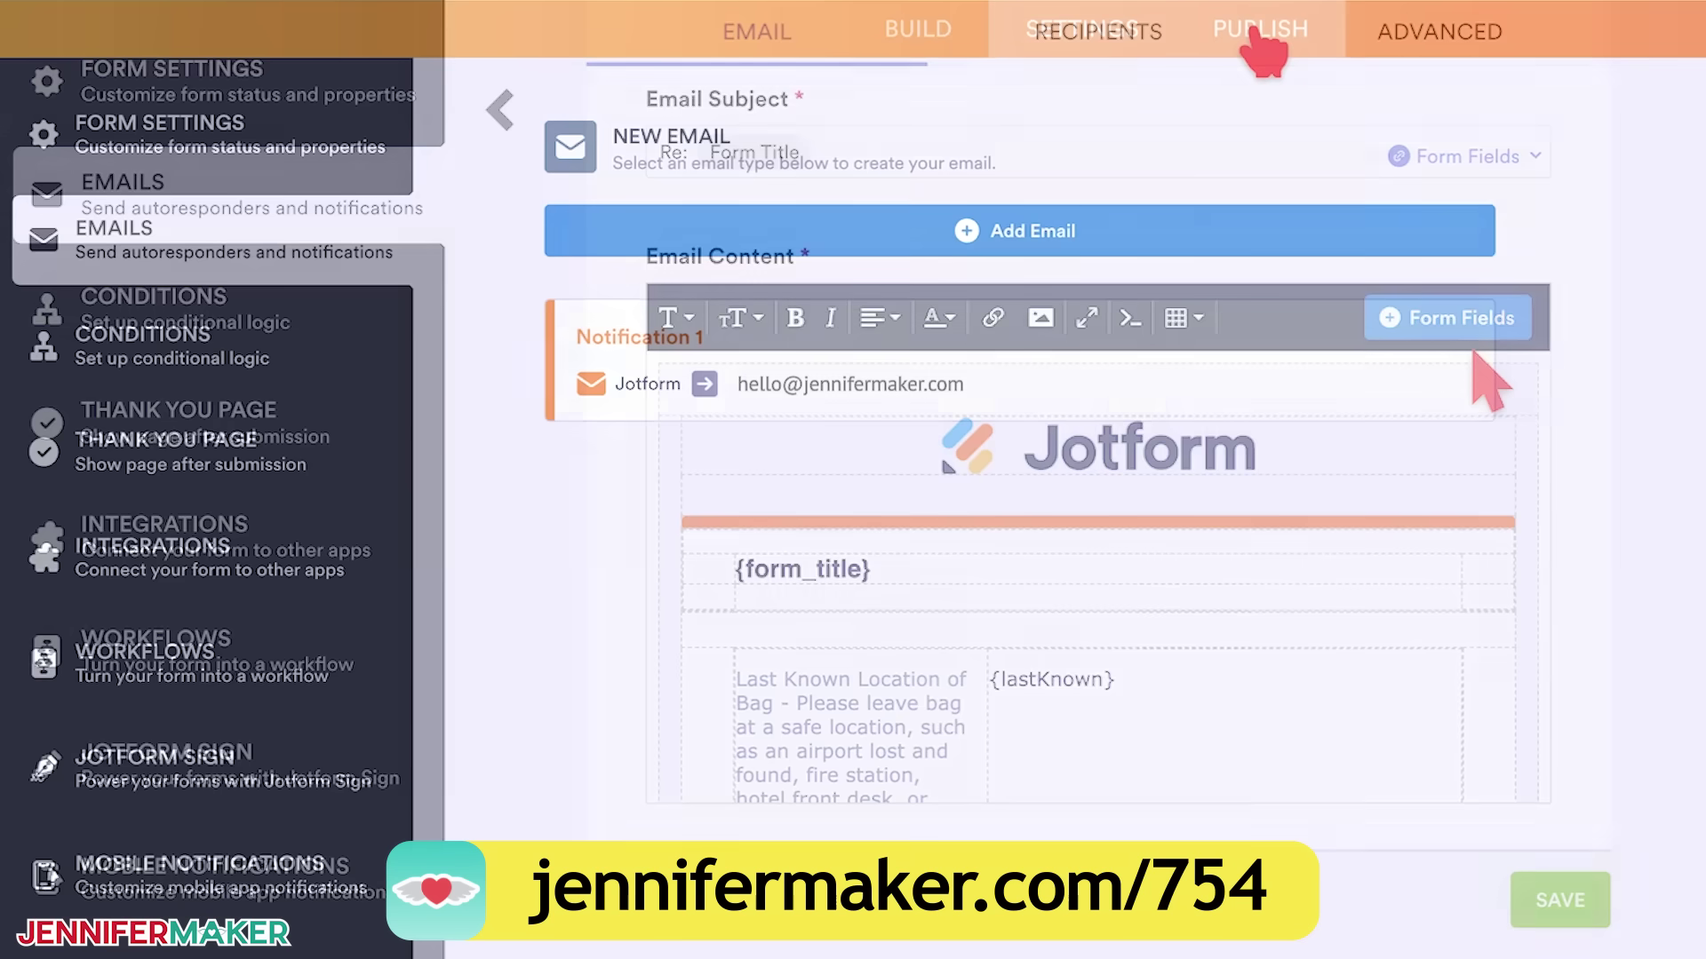
click(1259, 38)
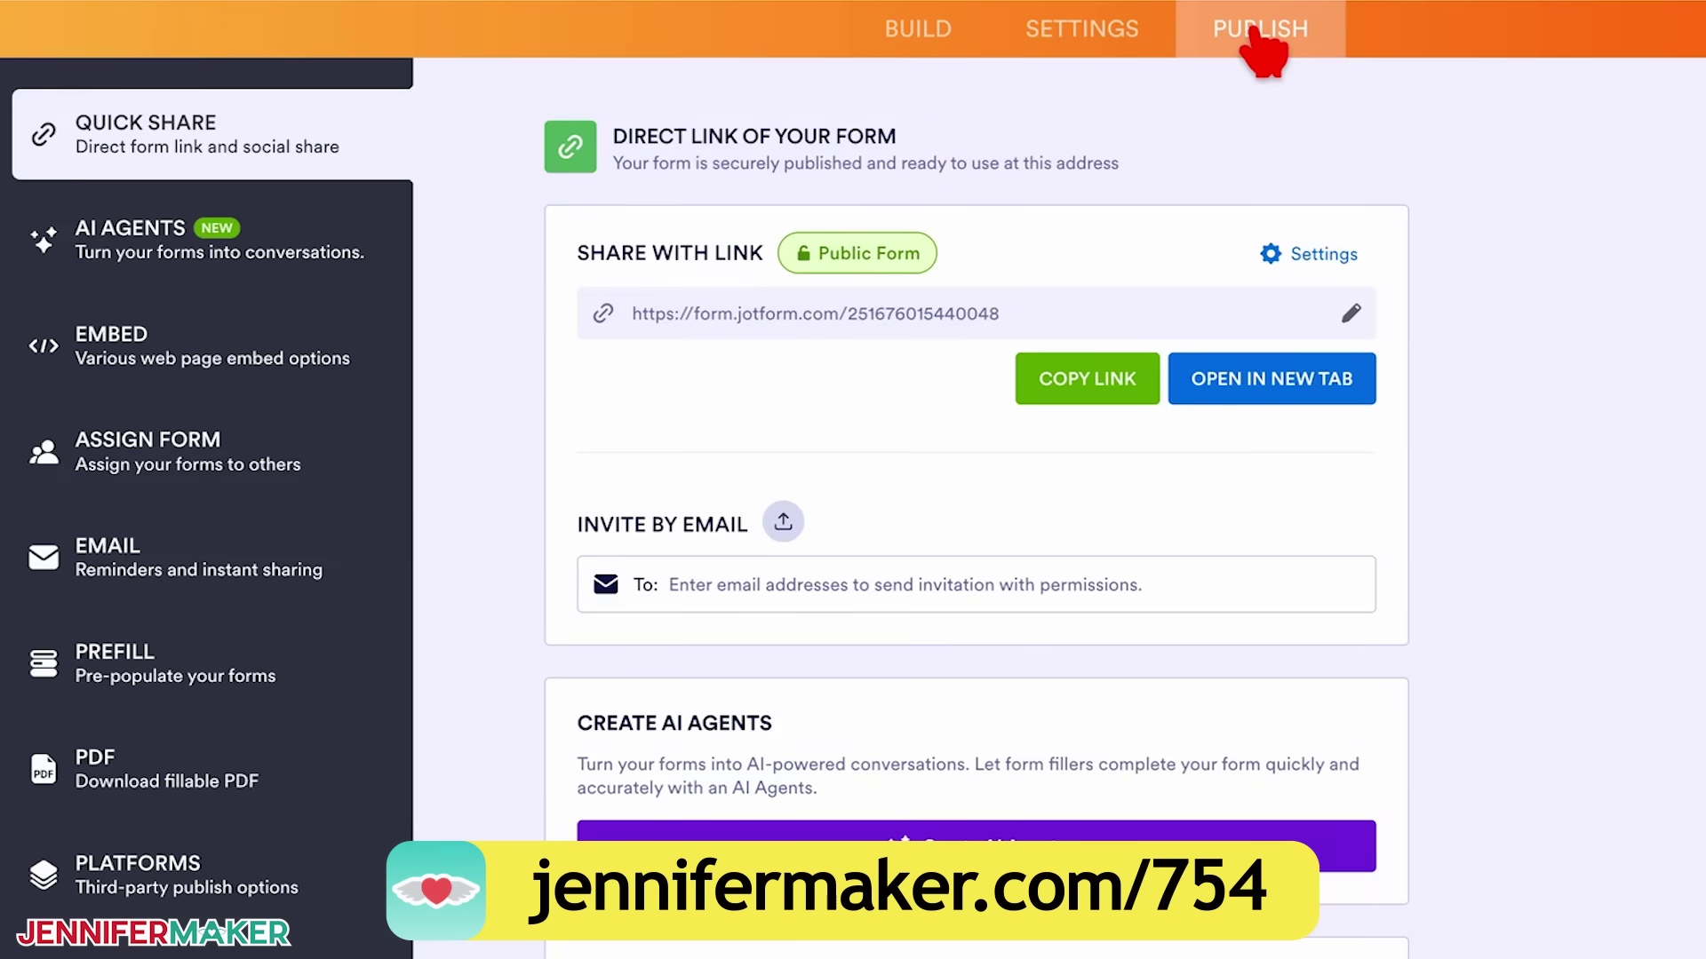
click(1088, 389)
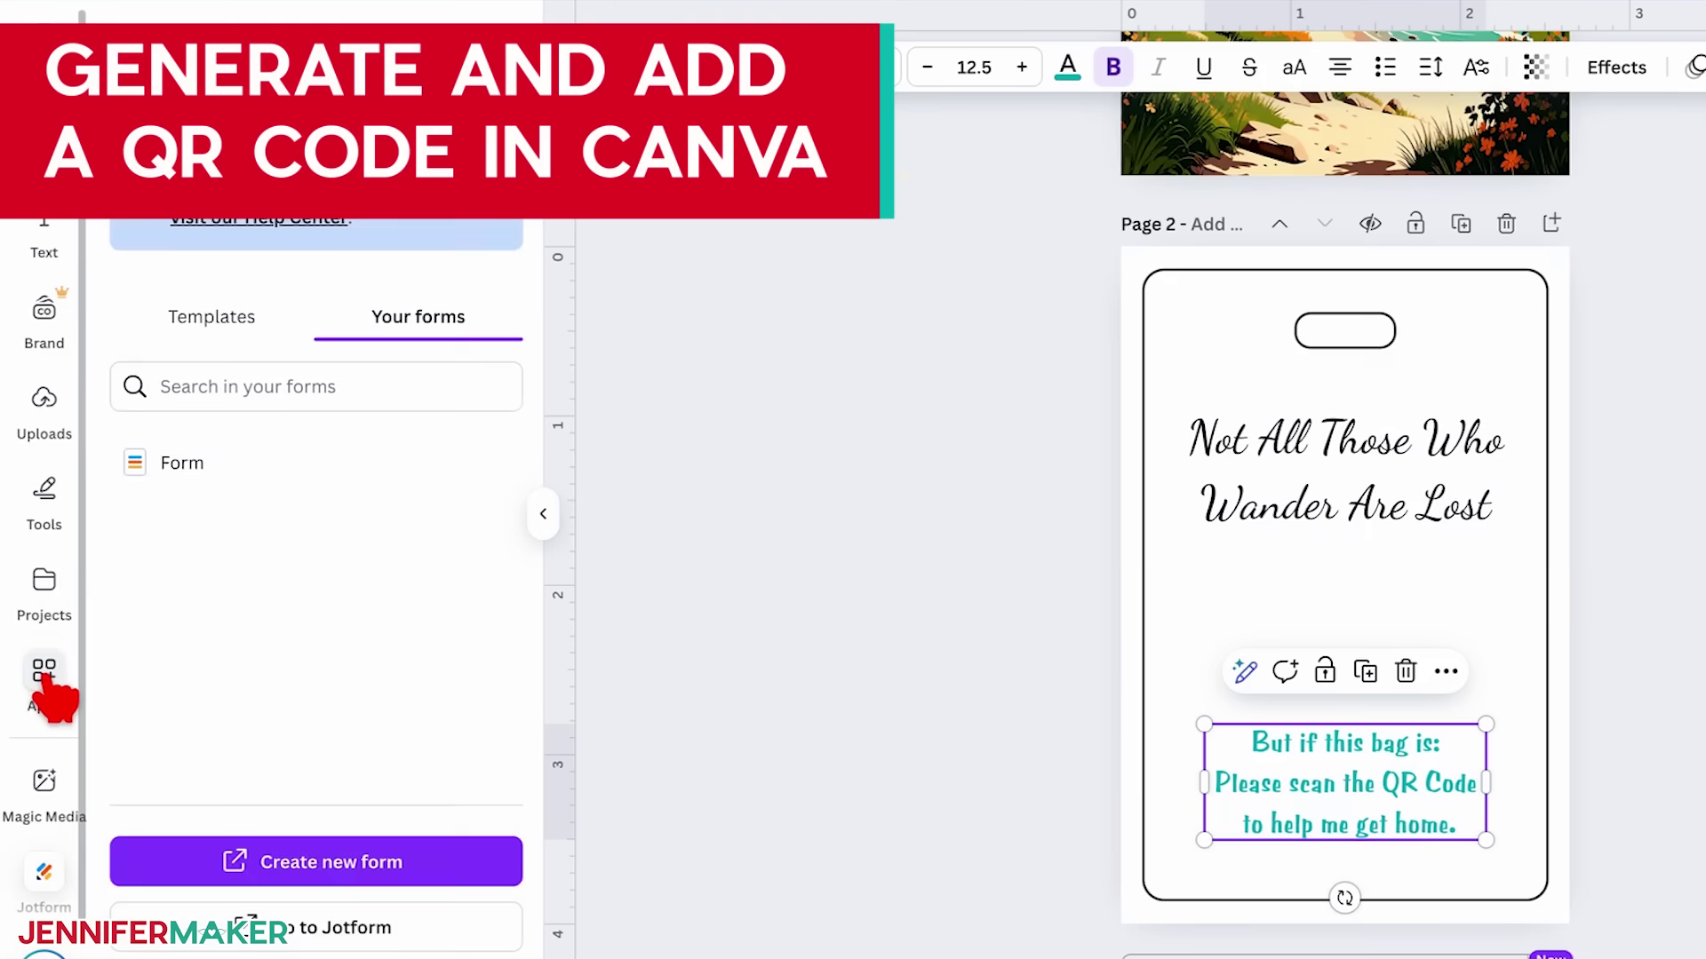
- Search Apps for 'QR Code' and open Canva's QR code app
click(44, 677)
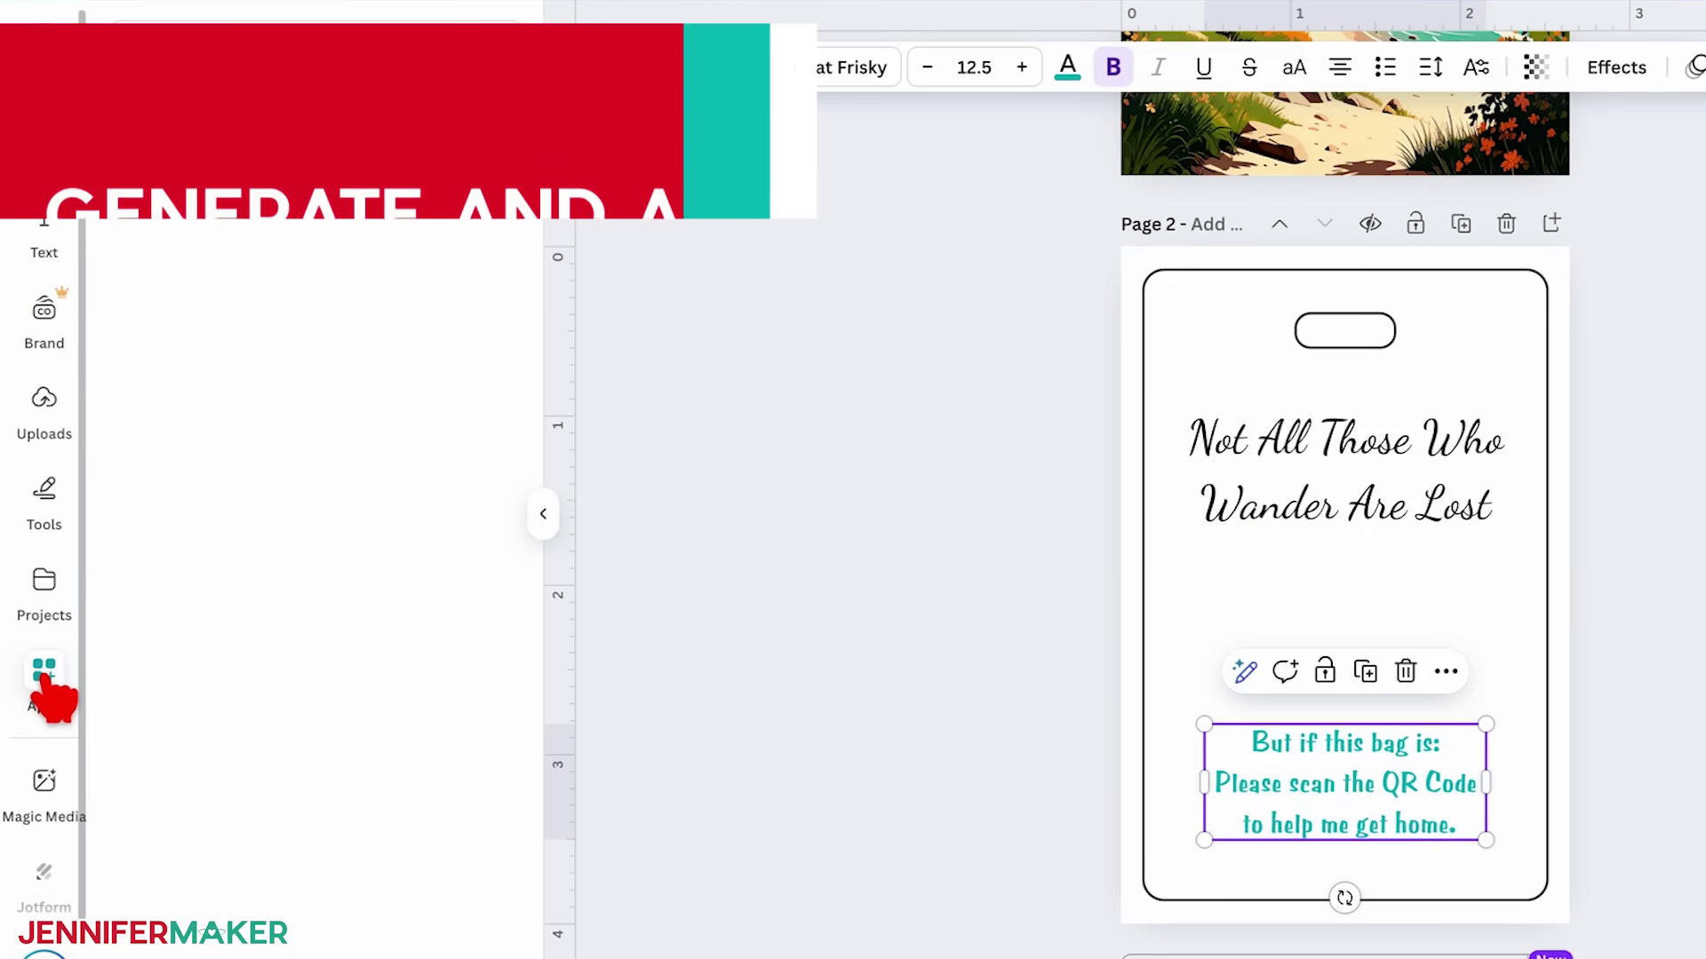
text(QR Code)
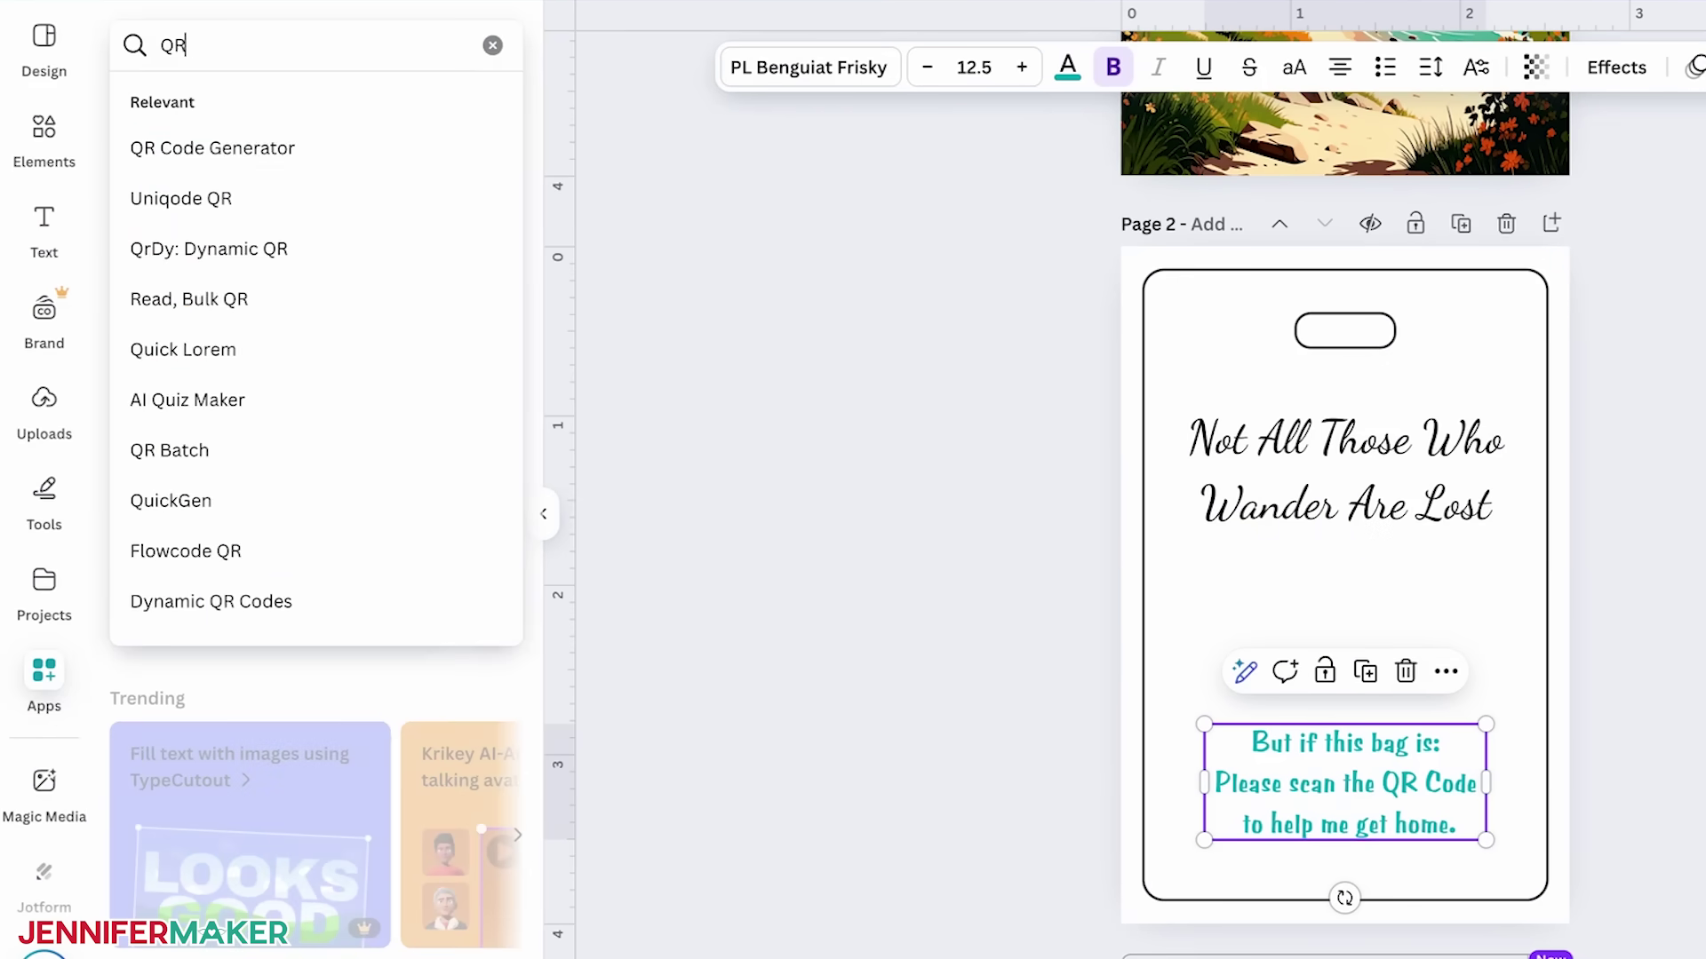
click(160, 147)
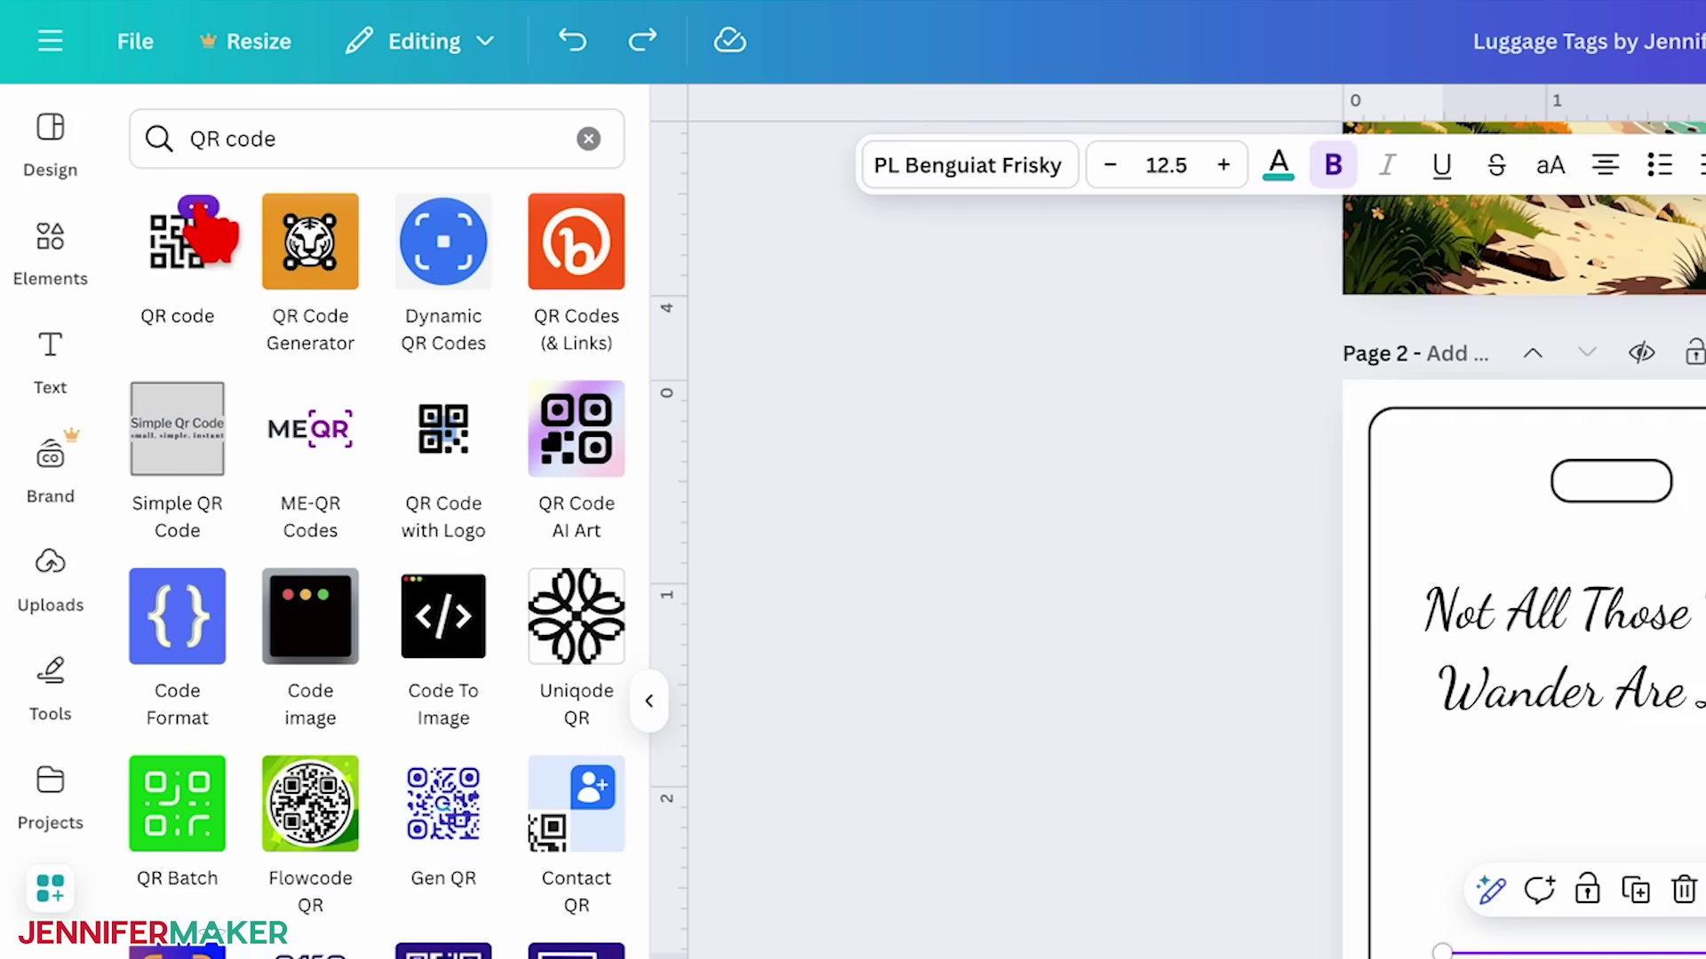
click(199, 210)
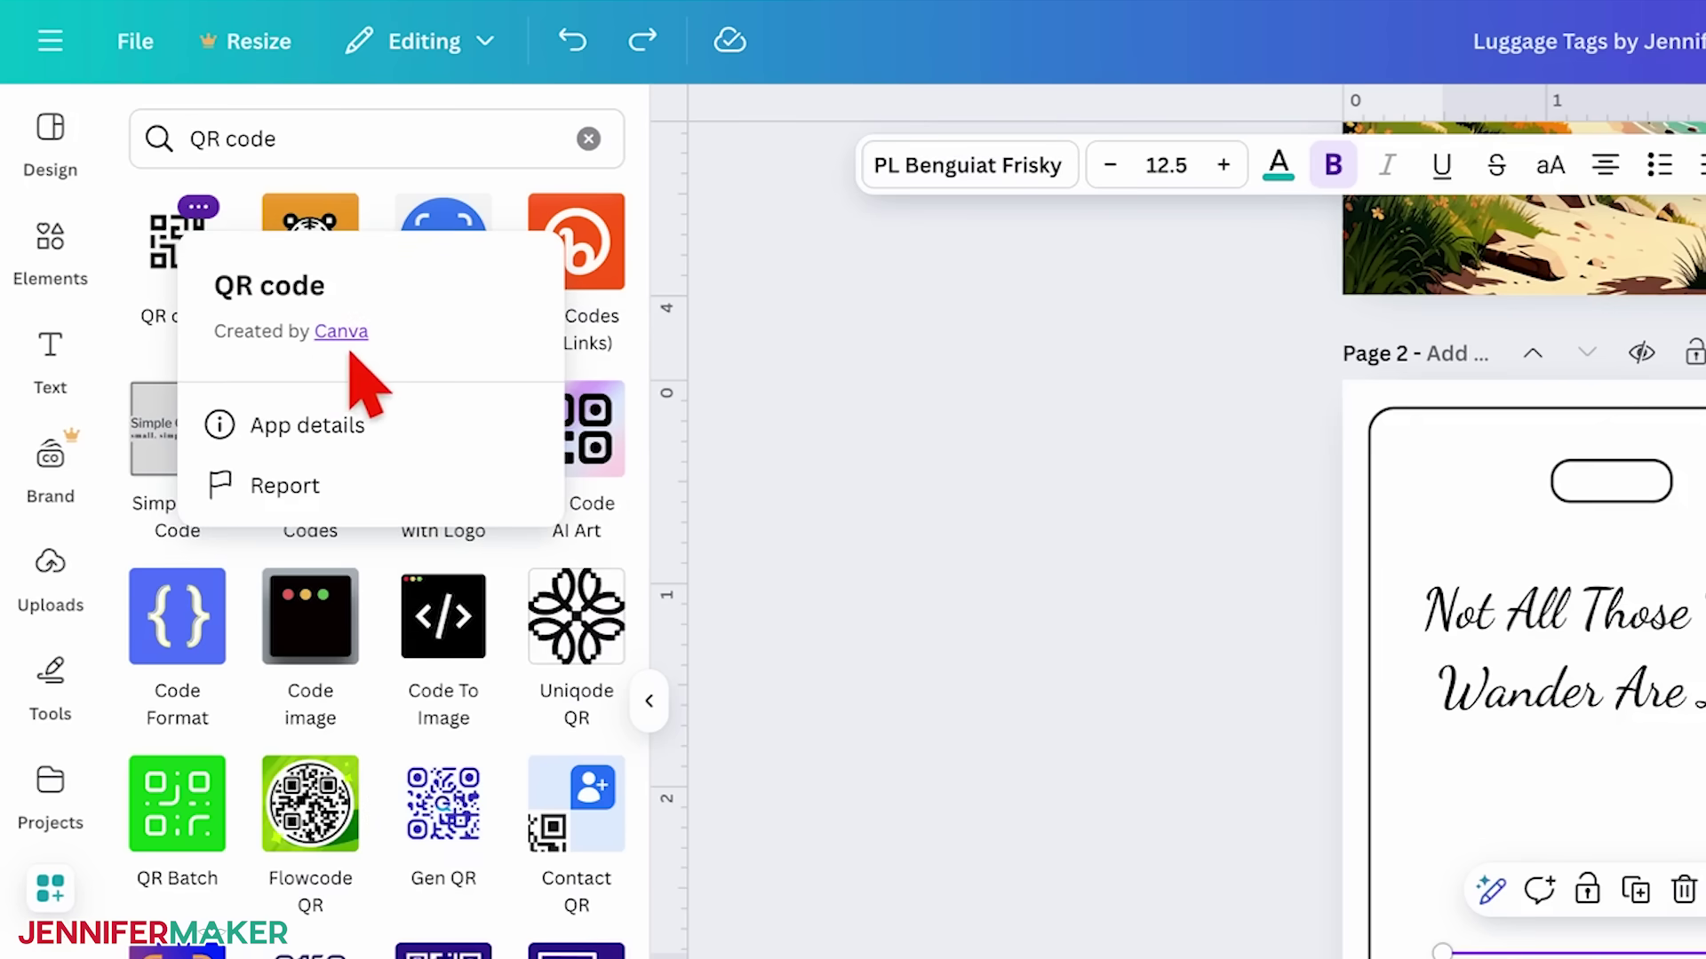
click(337, 424)
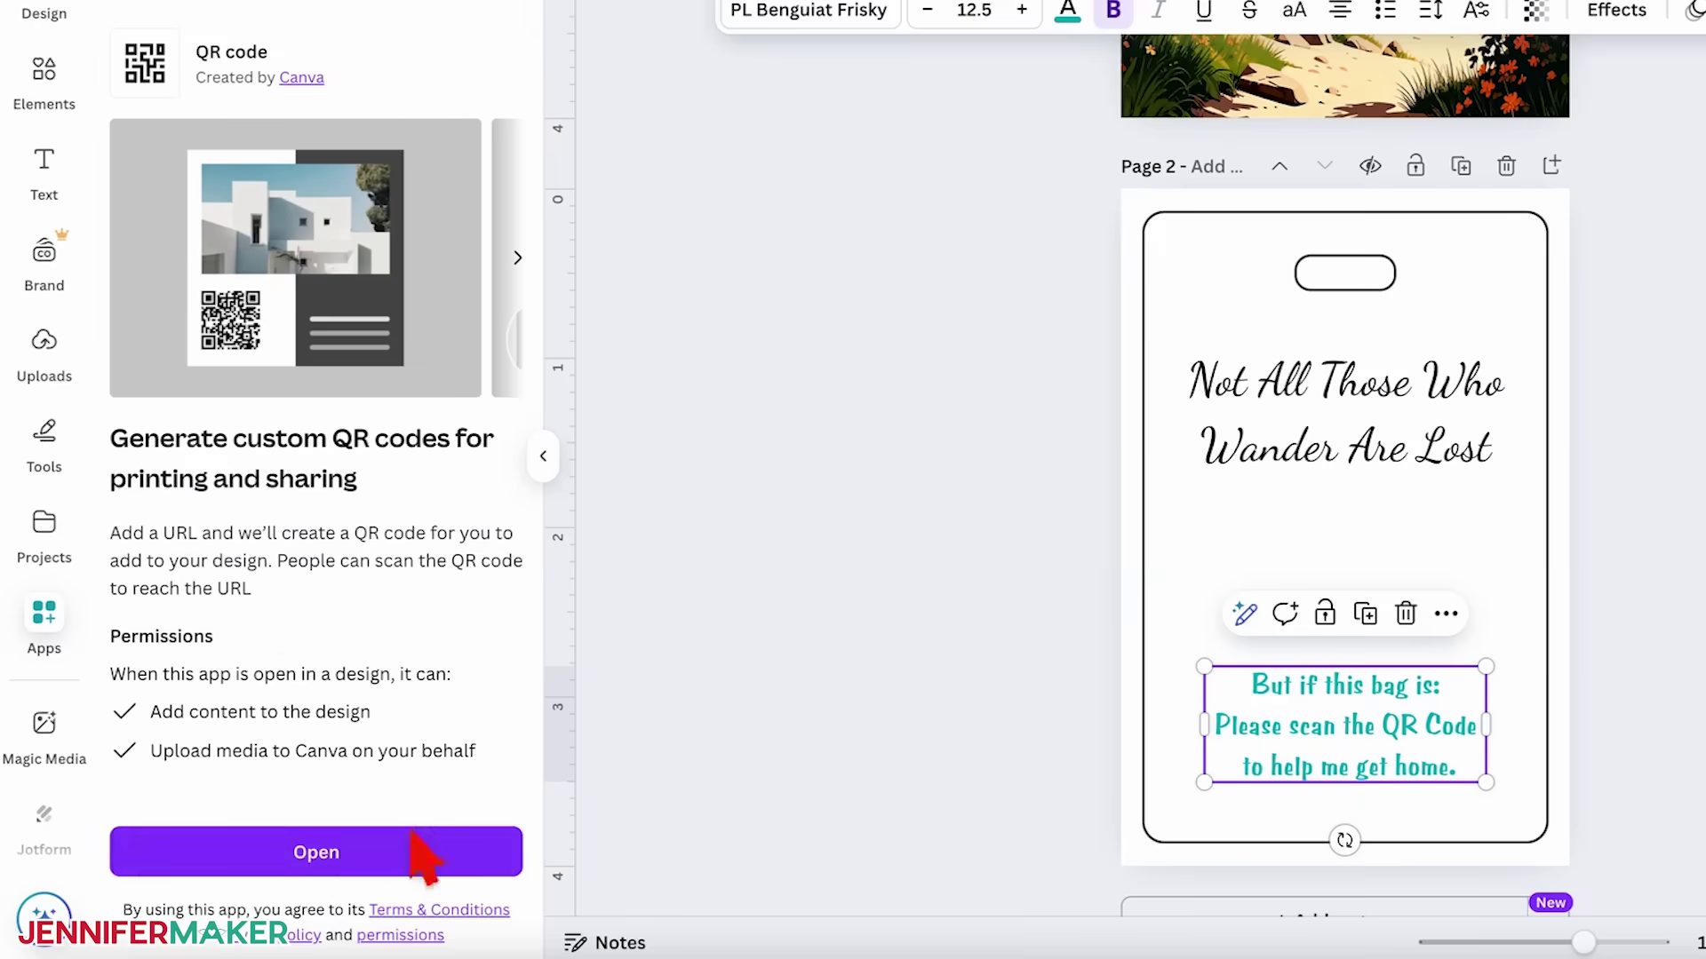
click(418, 853)
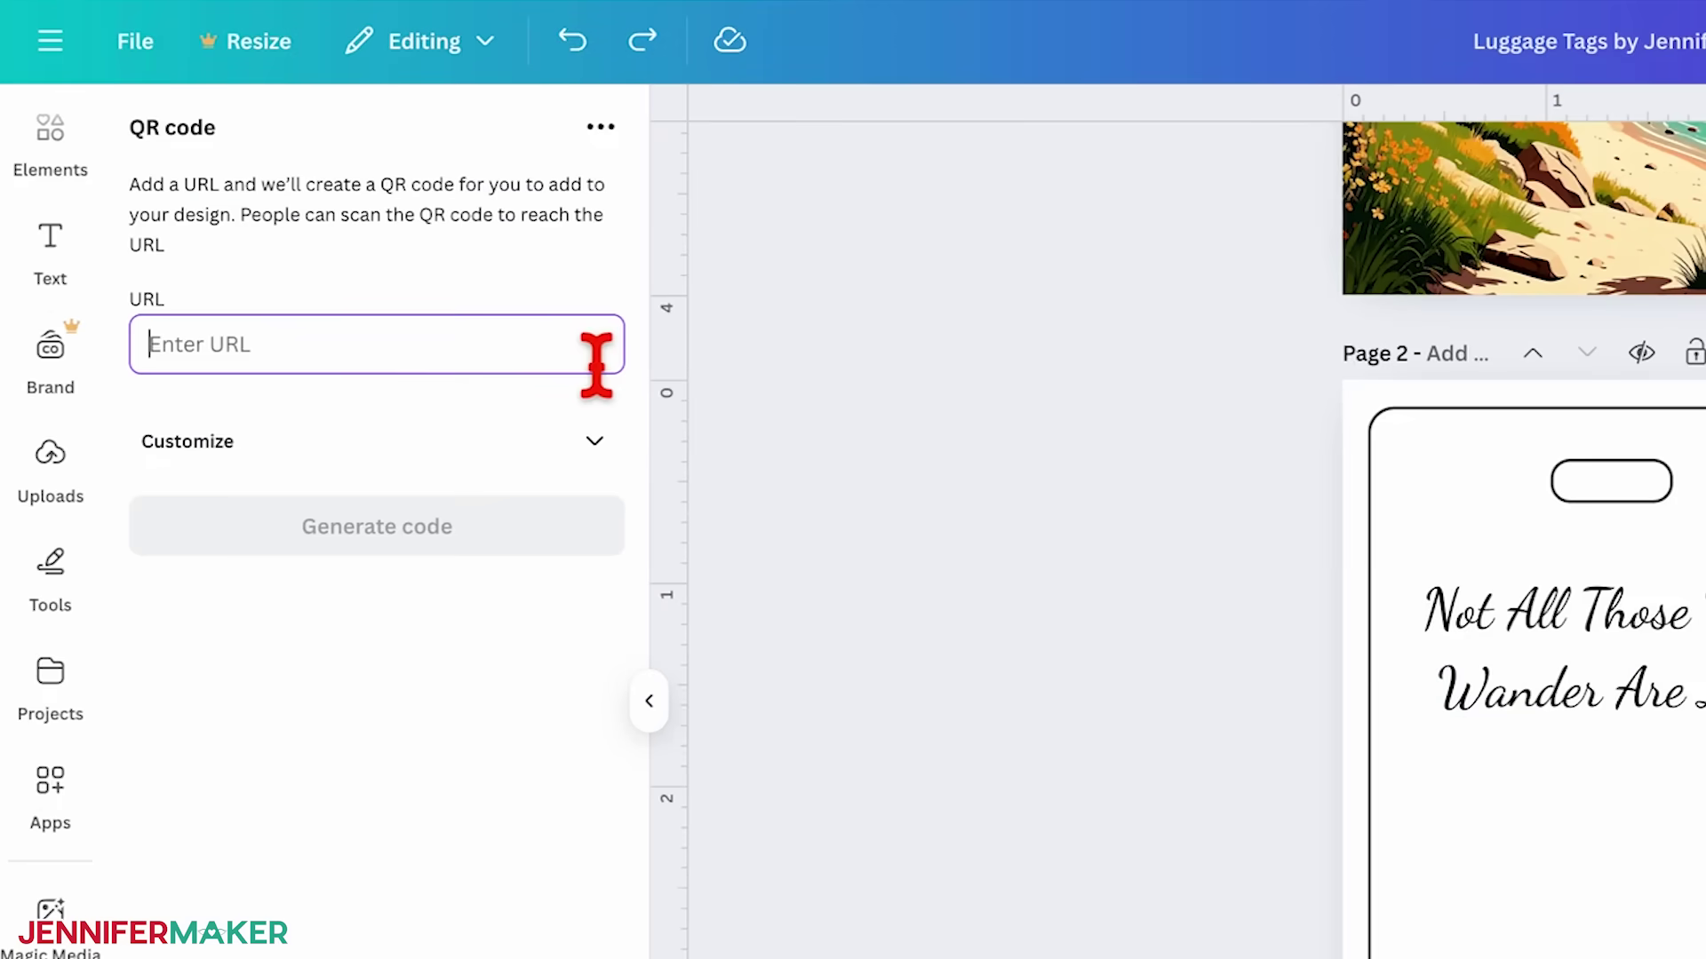
- Paste the Jotform form link and set the QR foreground colour to #02B2BC
key(ctrl+v)
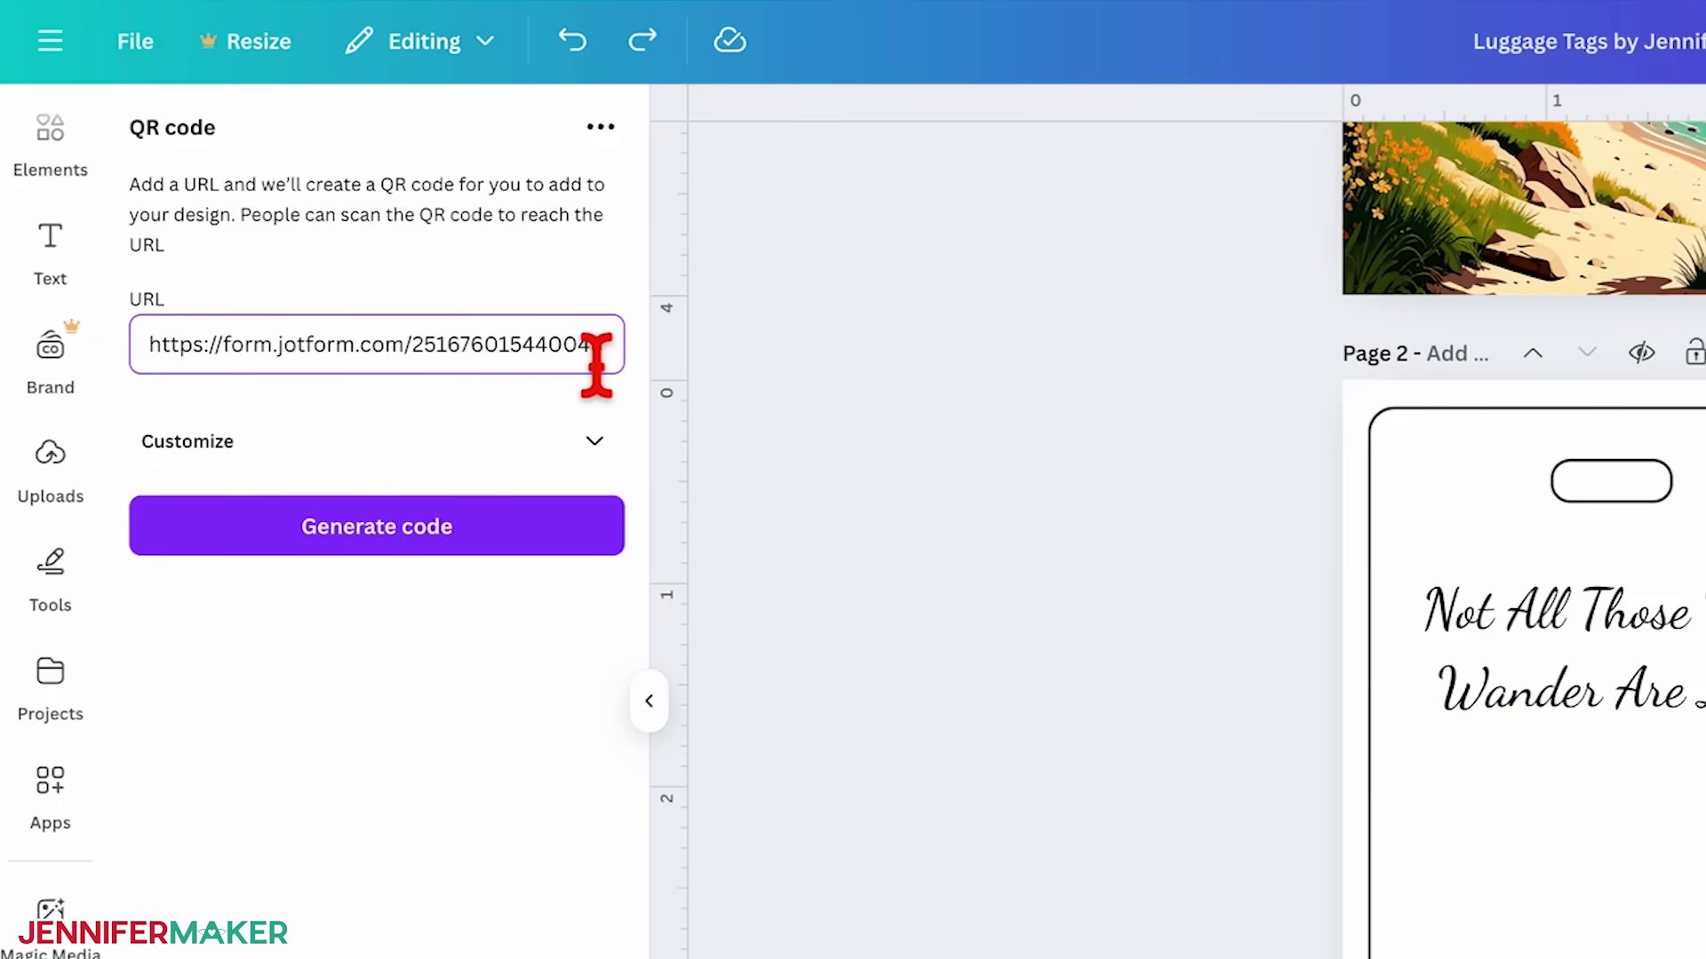
click(593, 442)
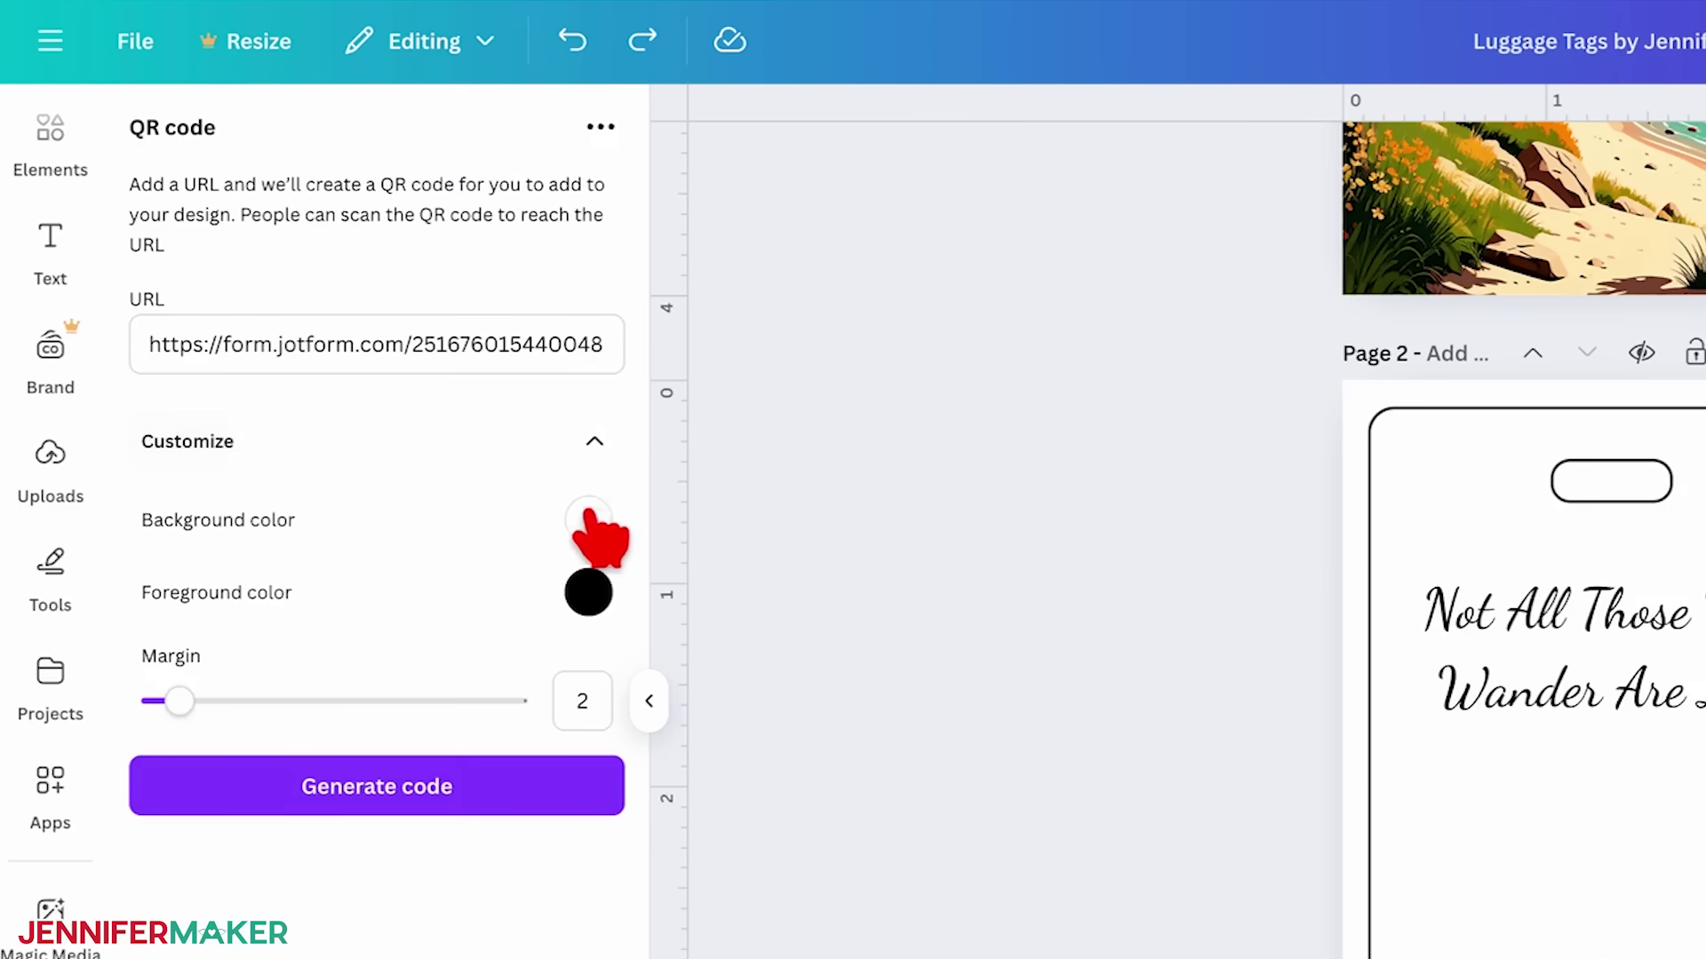
click(588, 590)
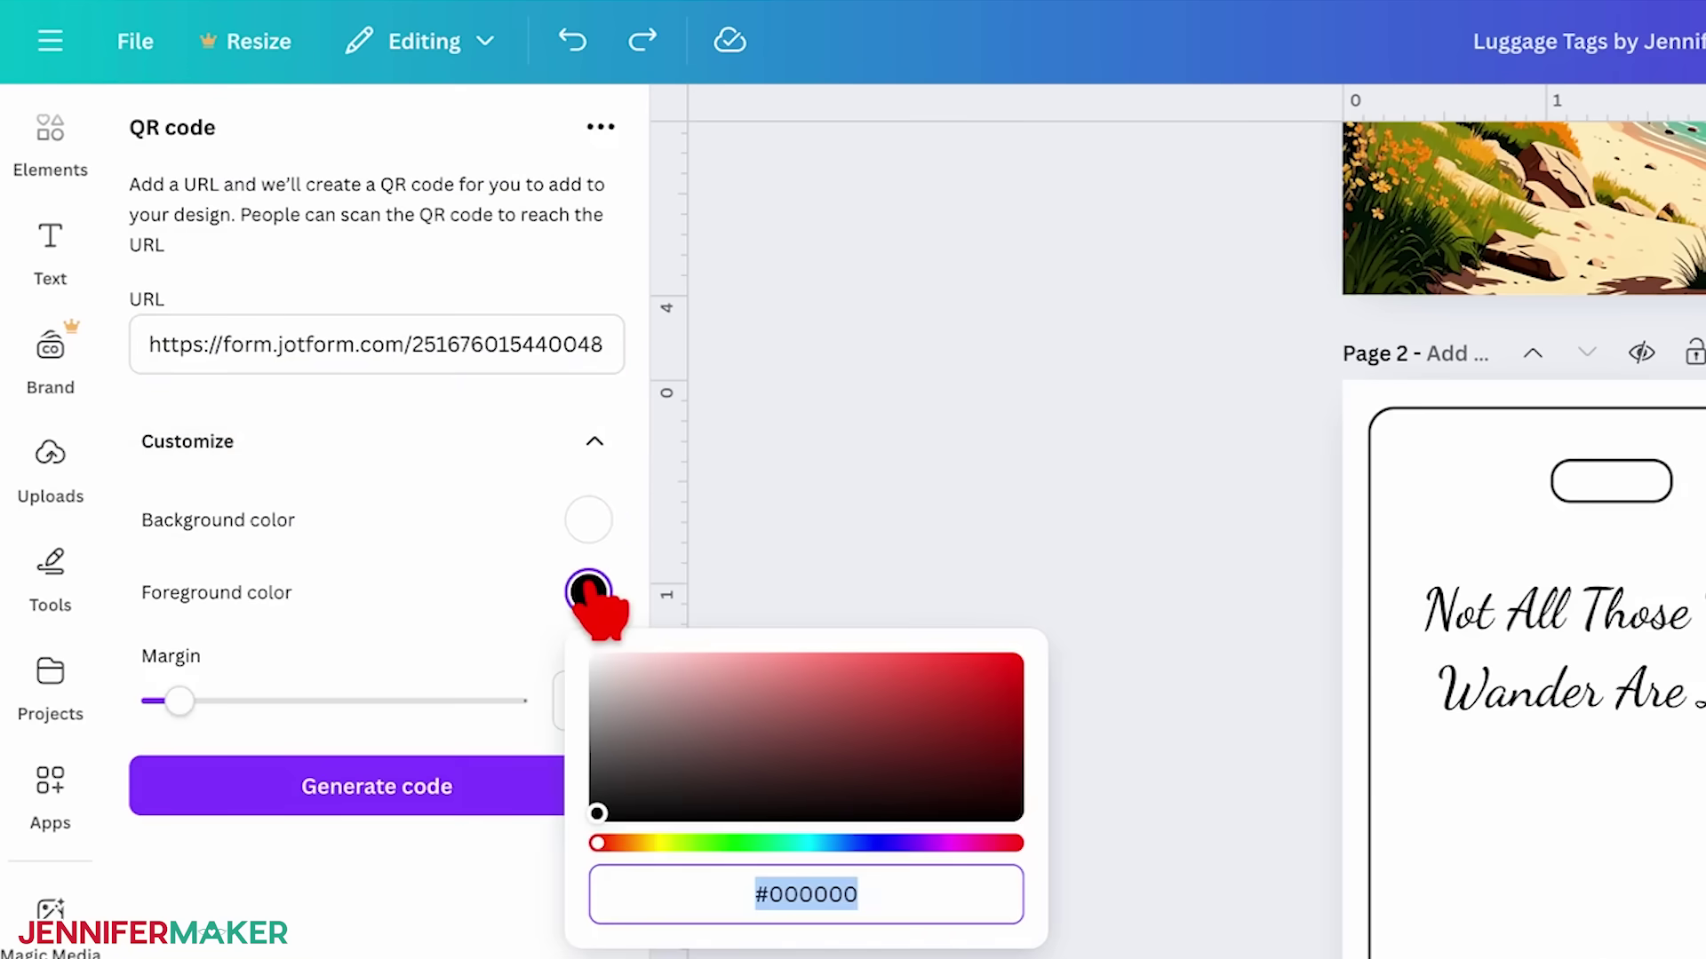
text(#02B2BC)
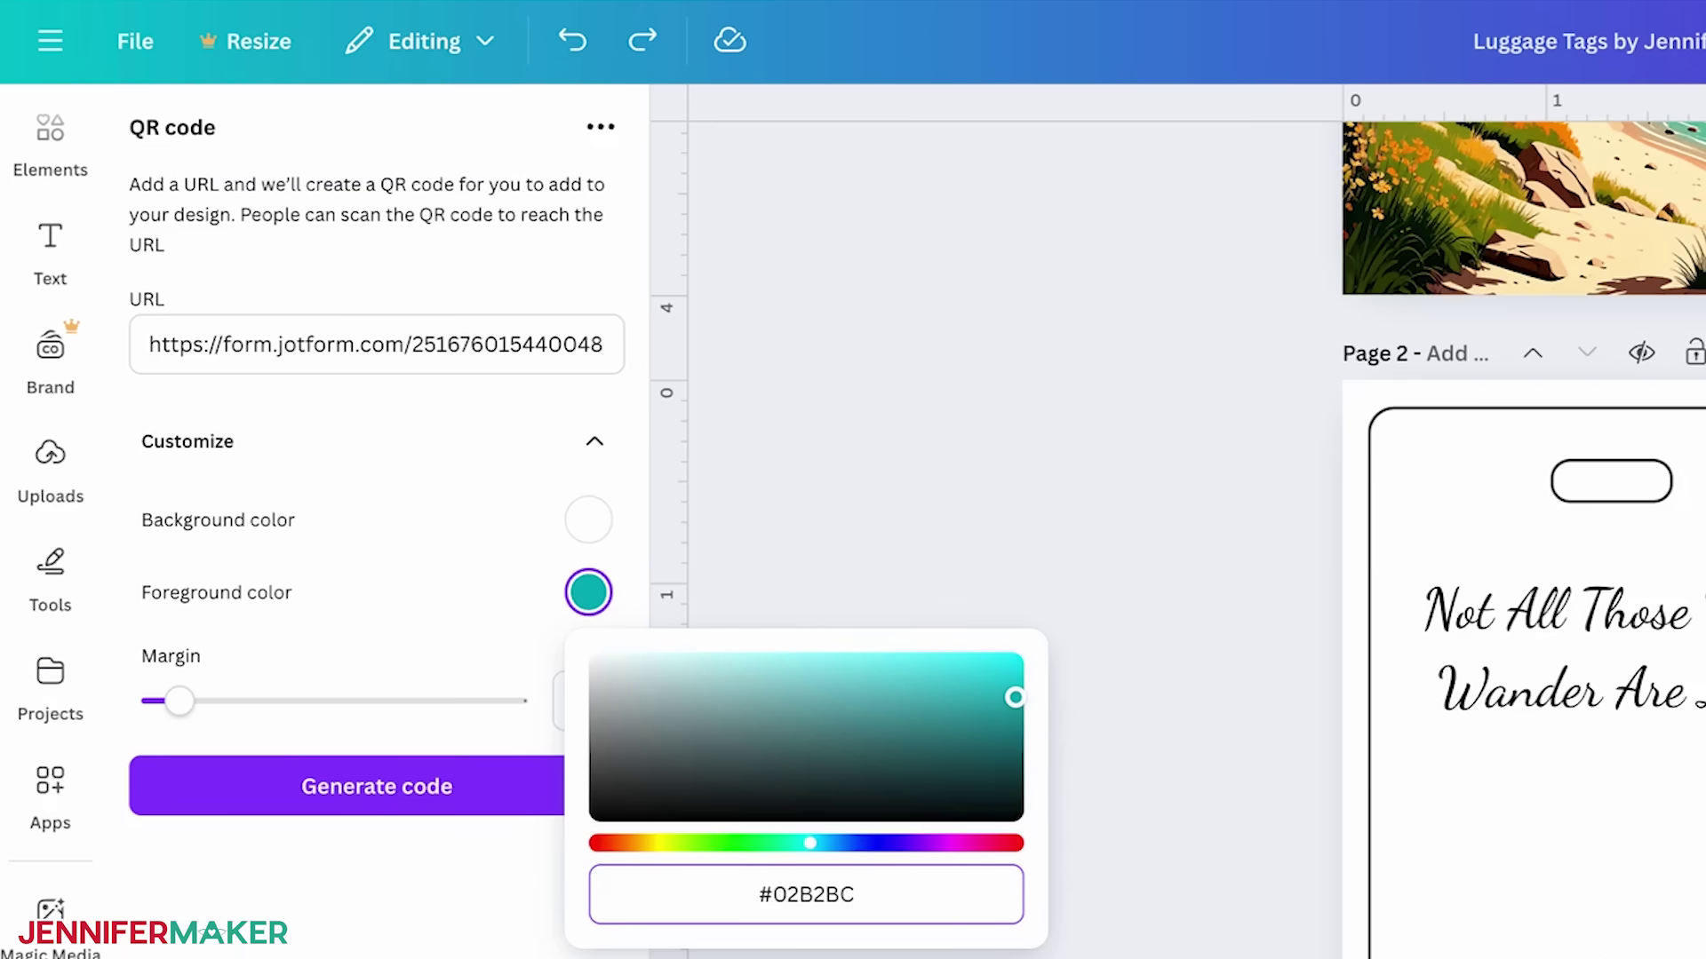
click(497, 790)
- Generate the teal QR code, shrink it and centre it above the scan message
click(498, 790)
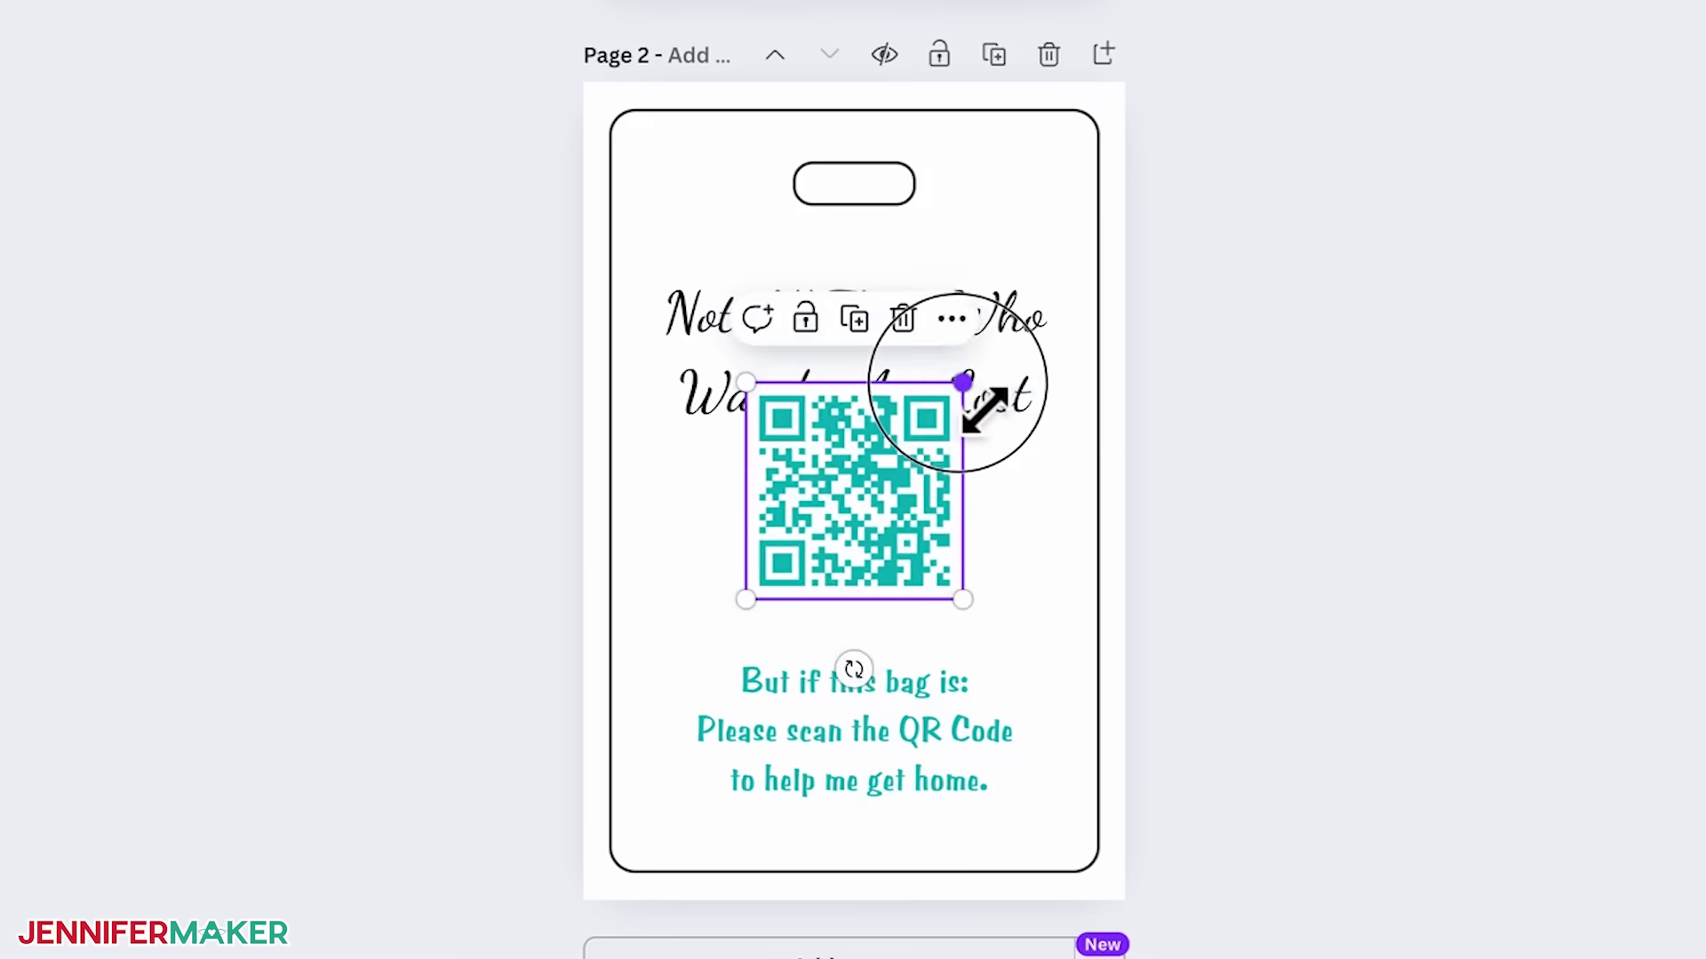
drag(979, 402, 947, 405)
drag(880, 491, 889, 558)
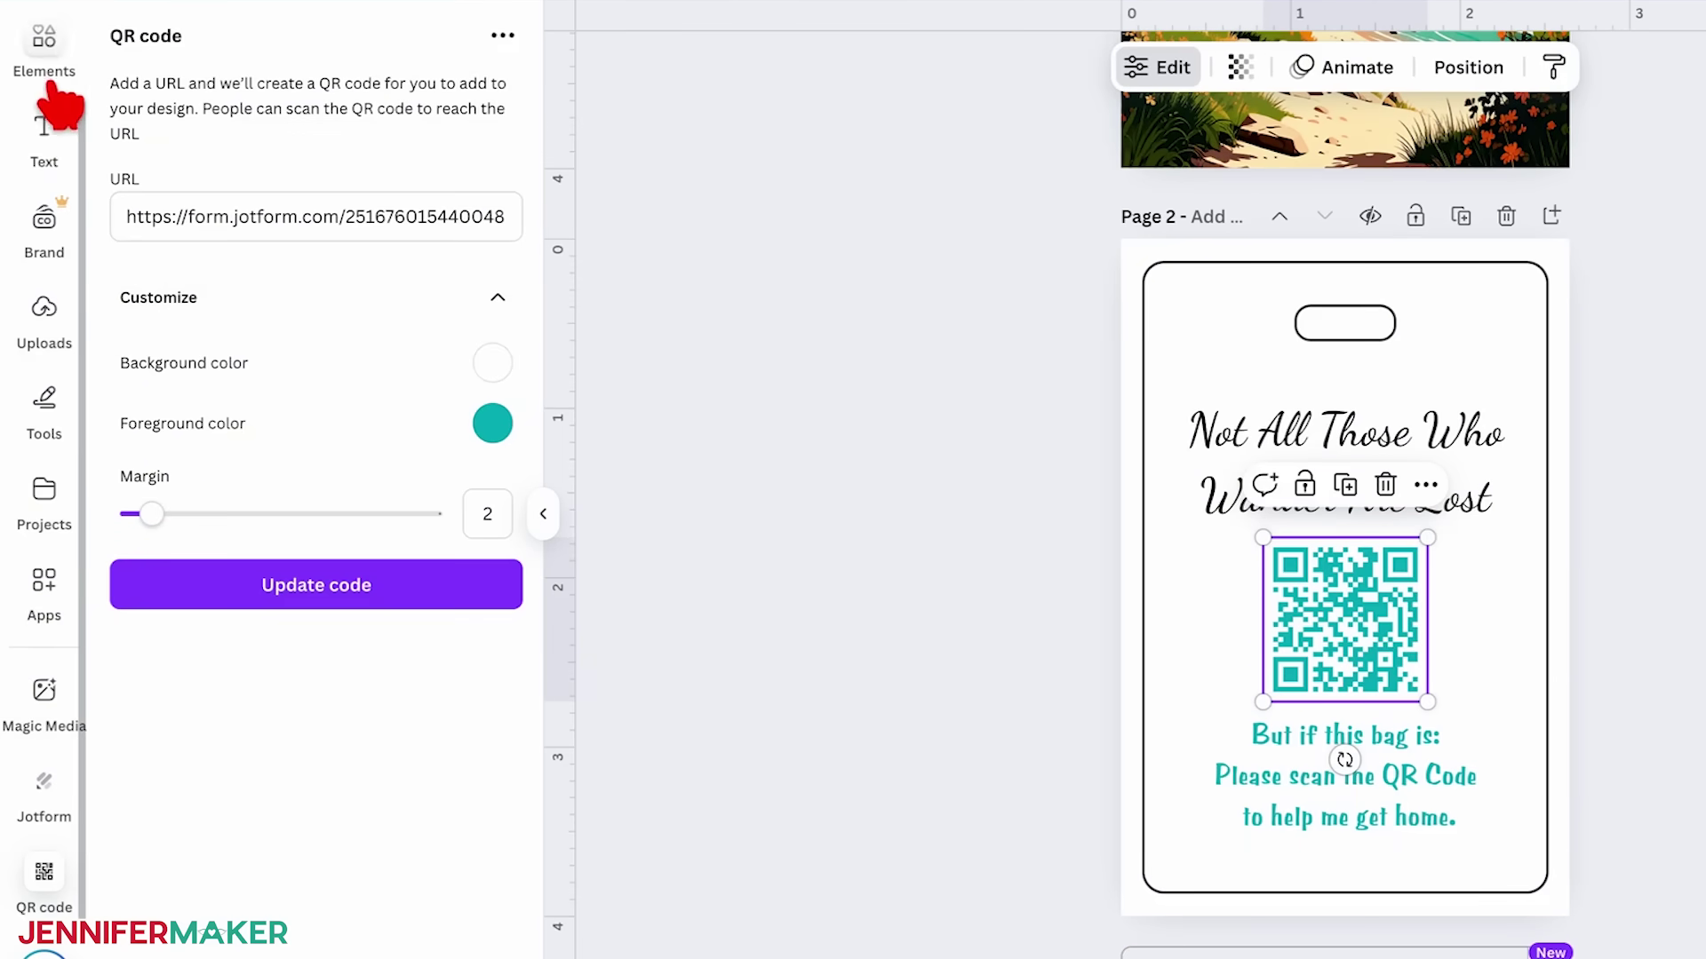
- Search elements for 'arrow', add the curved arrow graphic and colour it black
scroll(52, 89, up, 1)
click(46, 143)
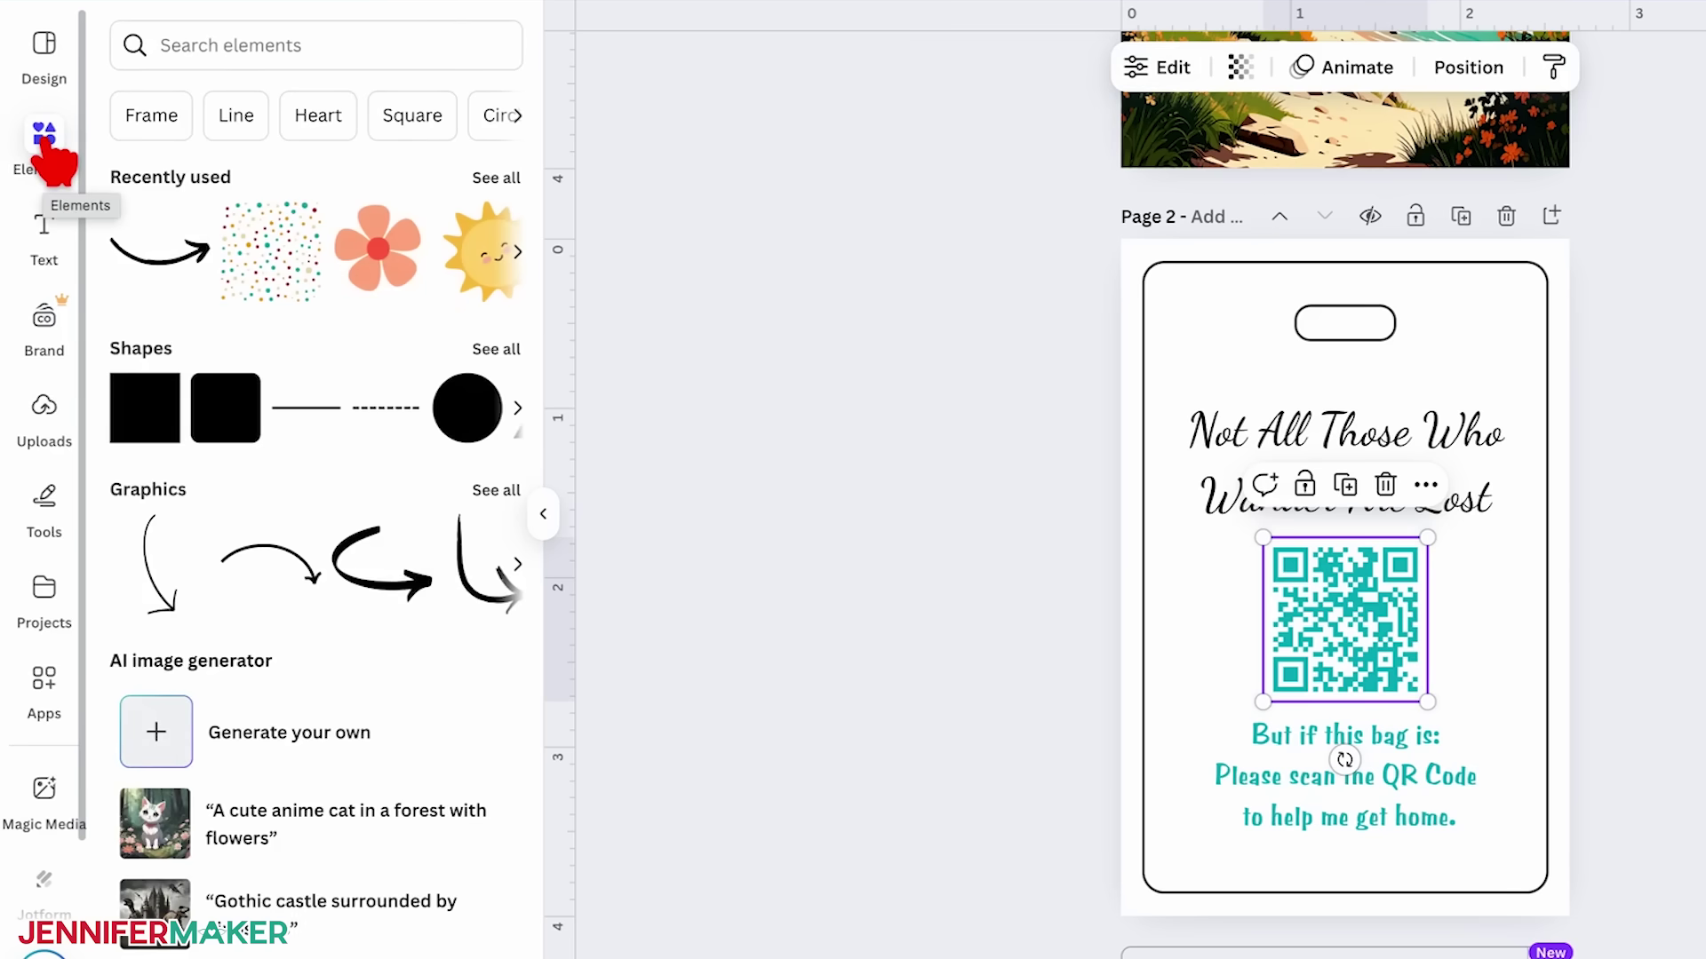
click(380, 48)
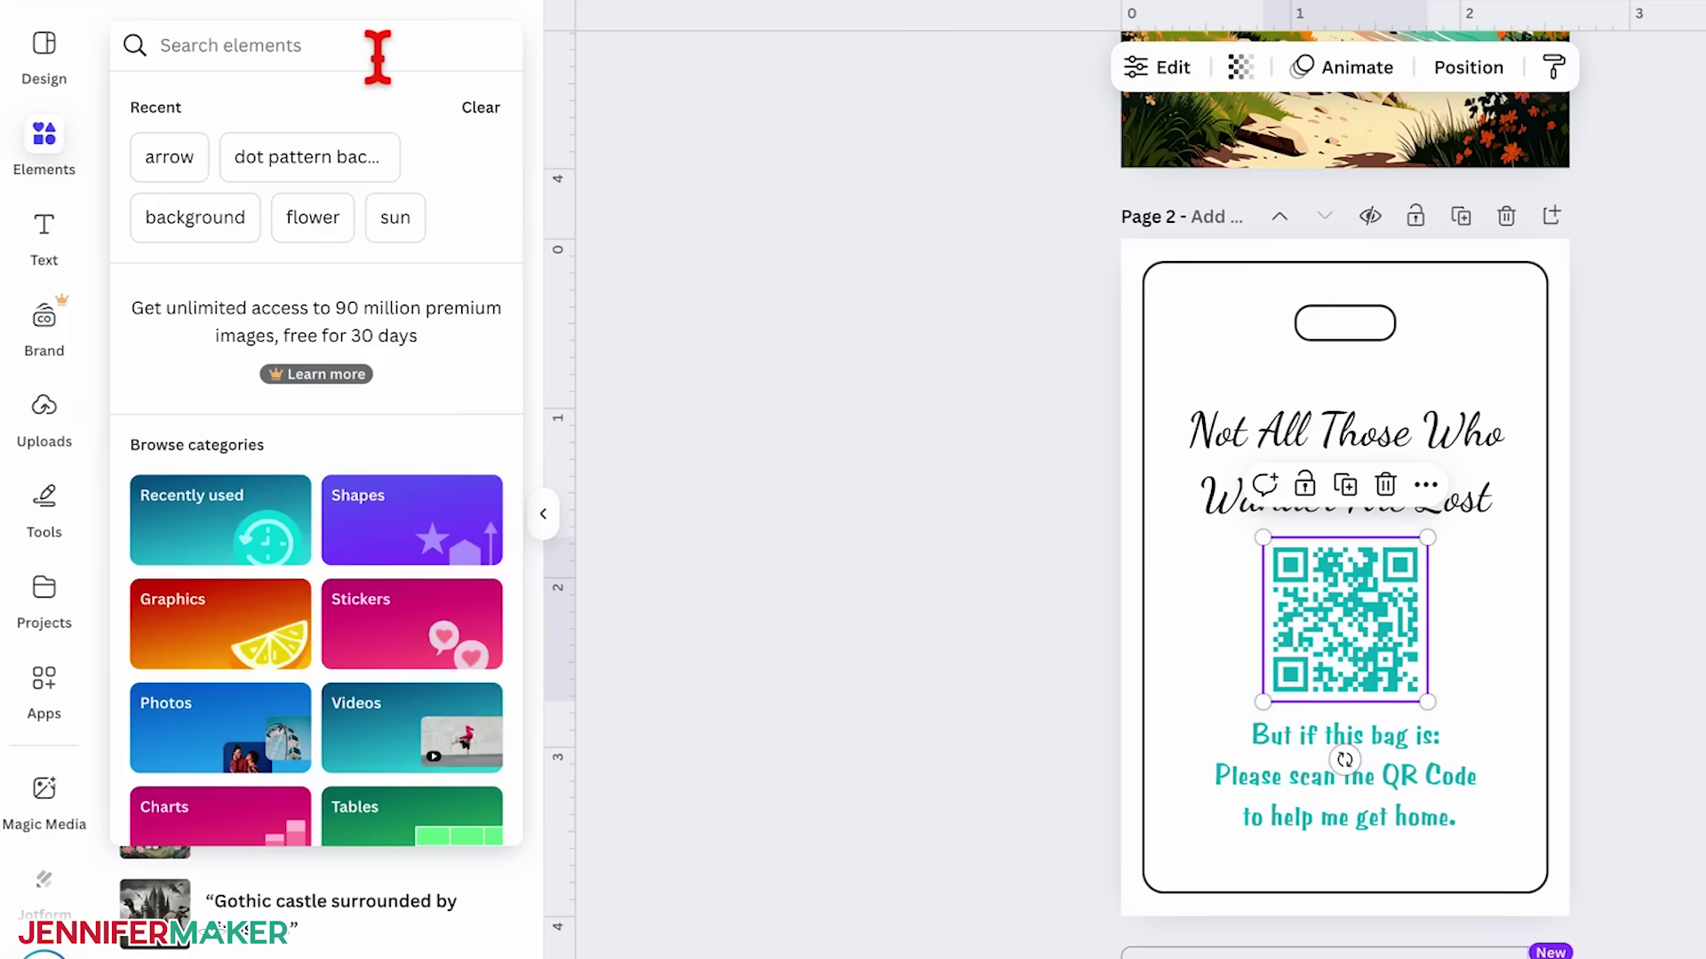
text(arrow)
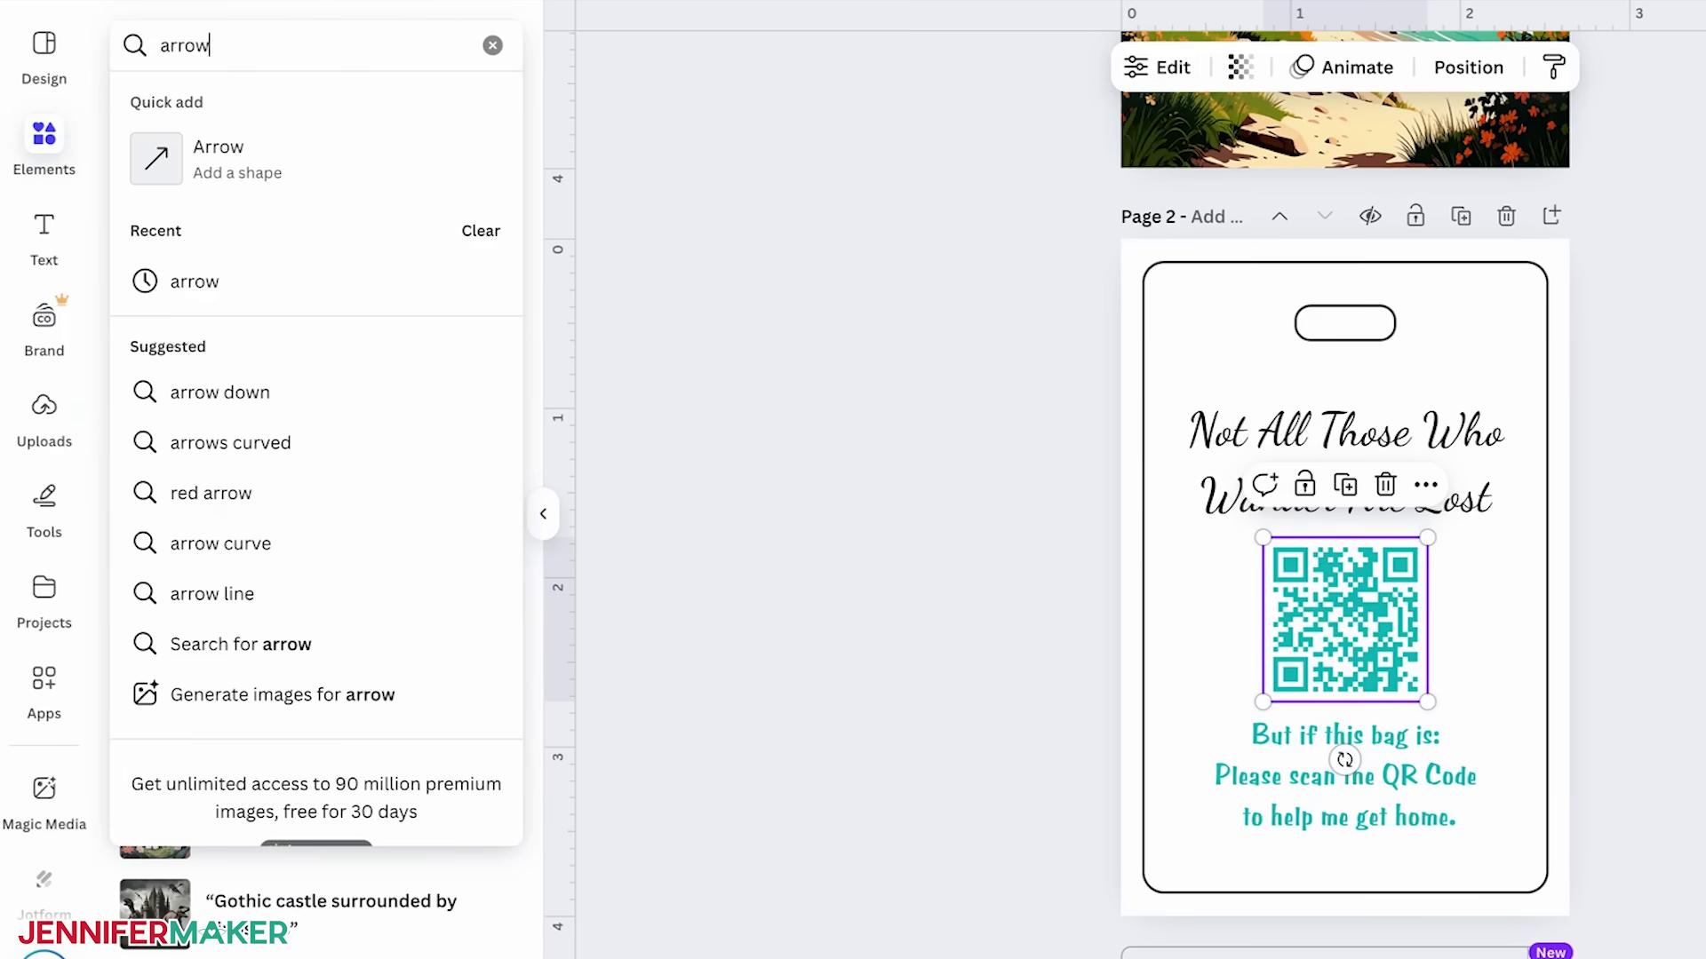
key(Return)
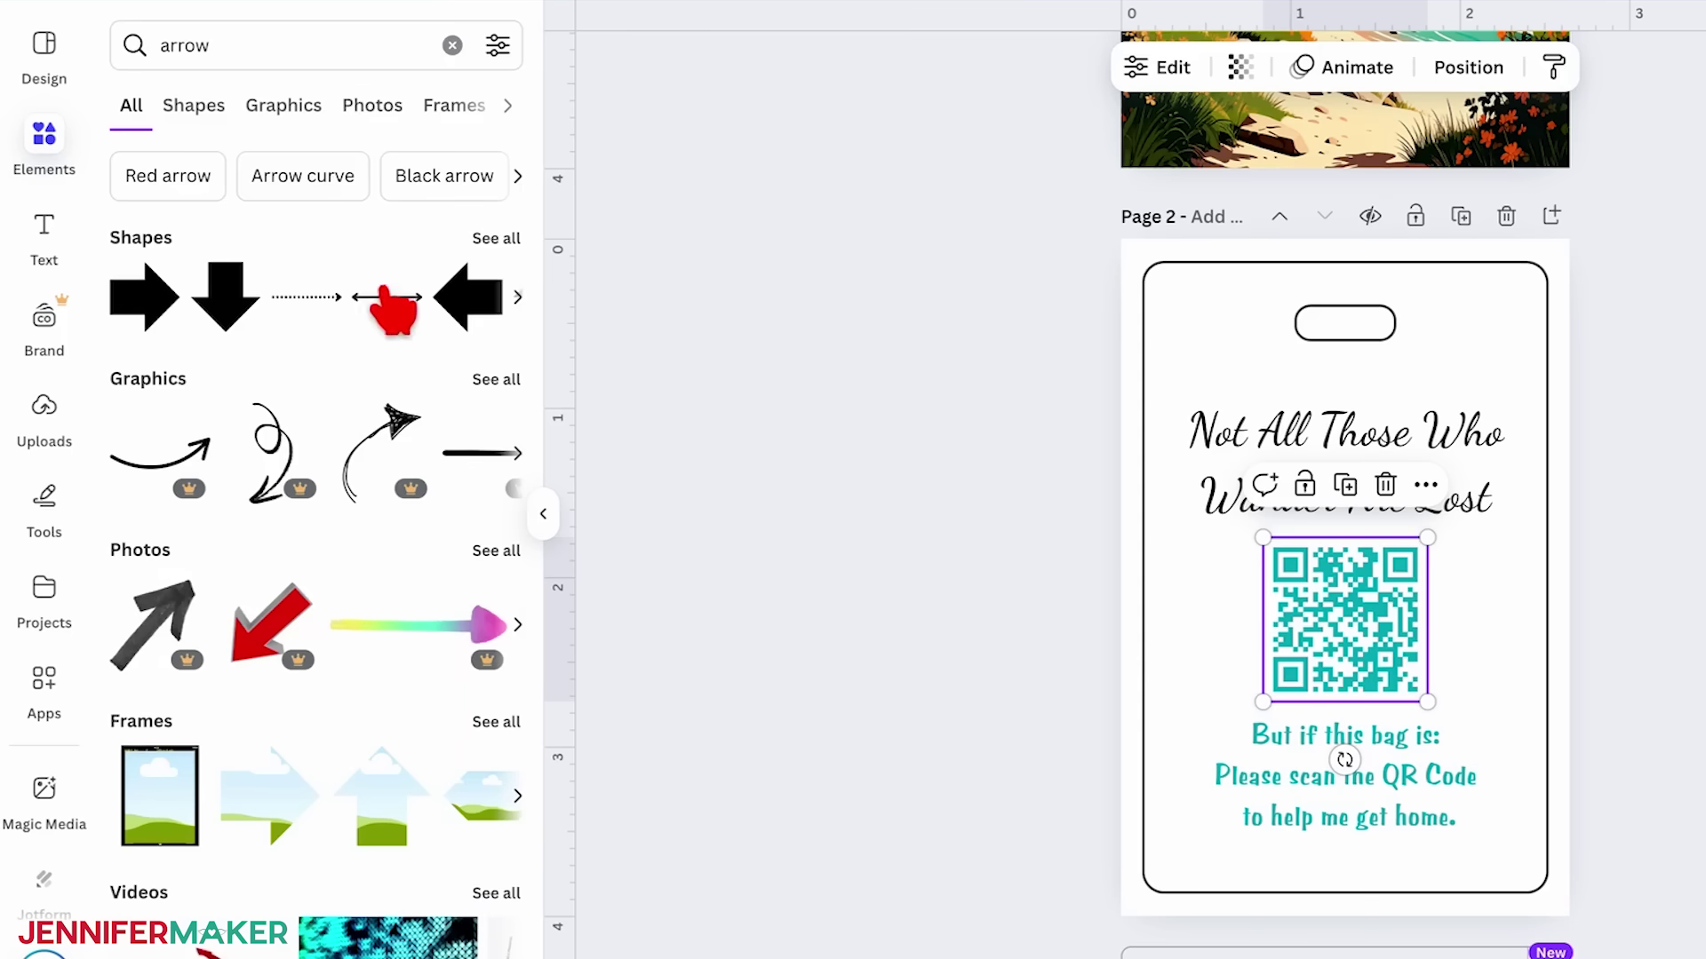
click(491, 384)
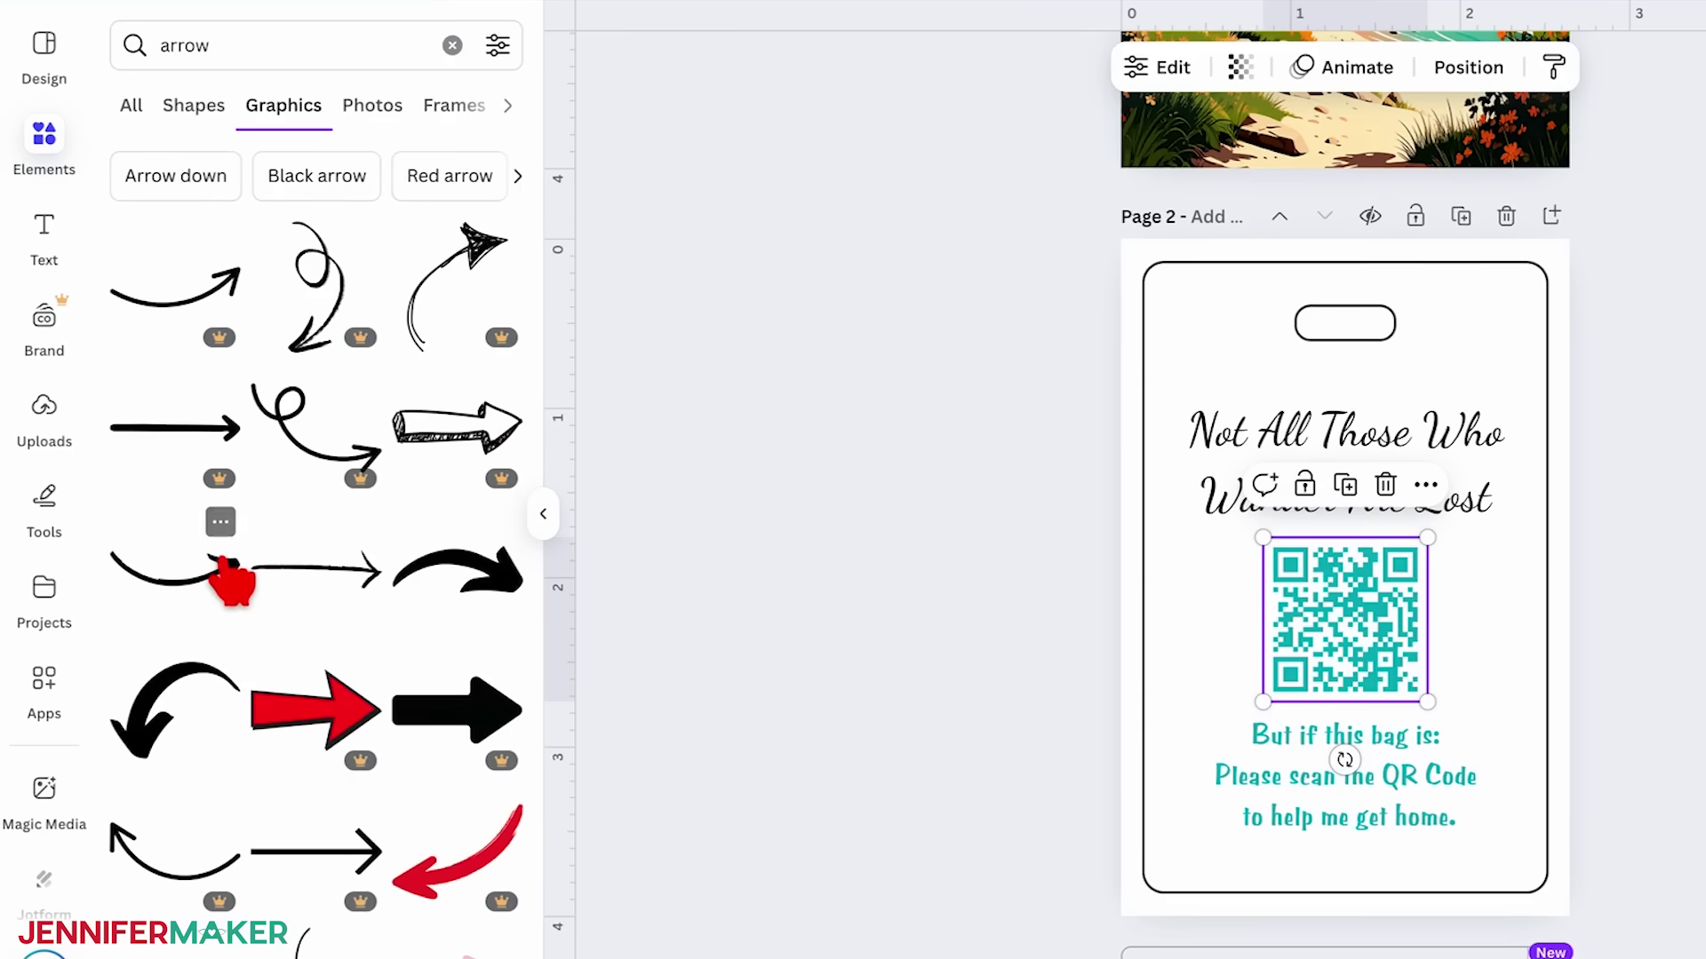
click(188, 579)
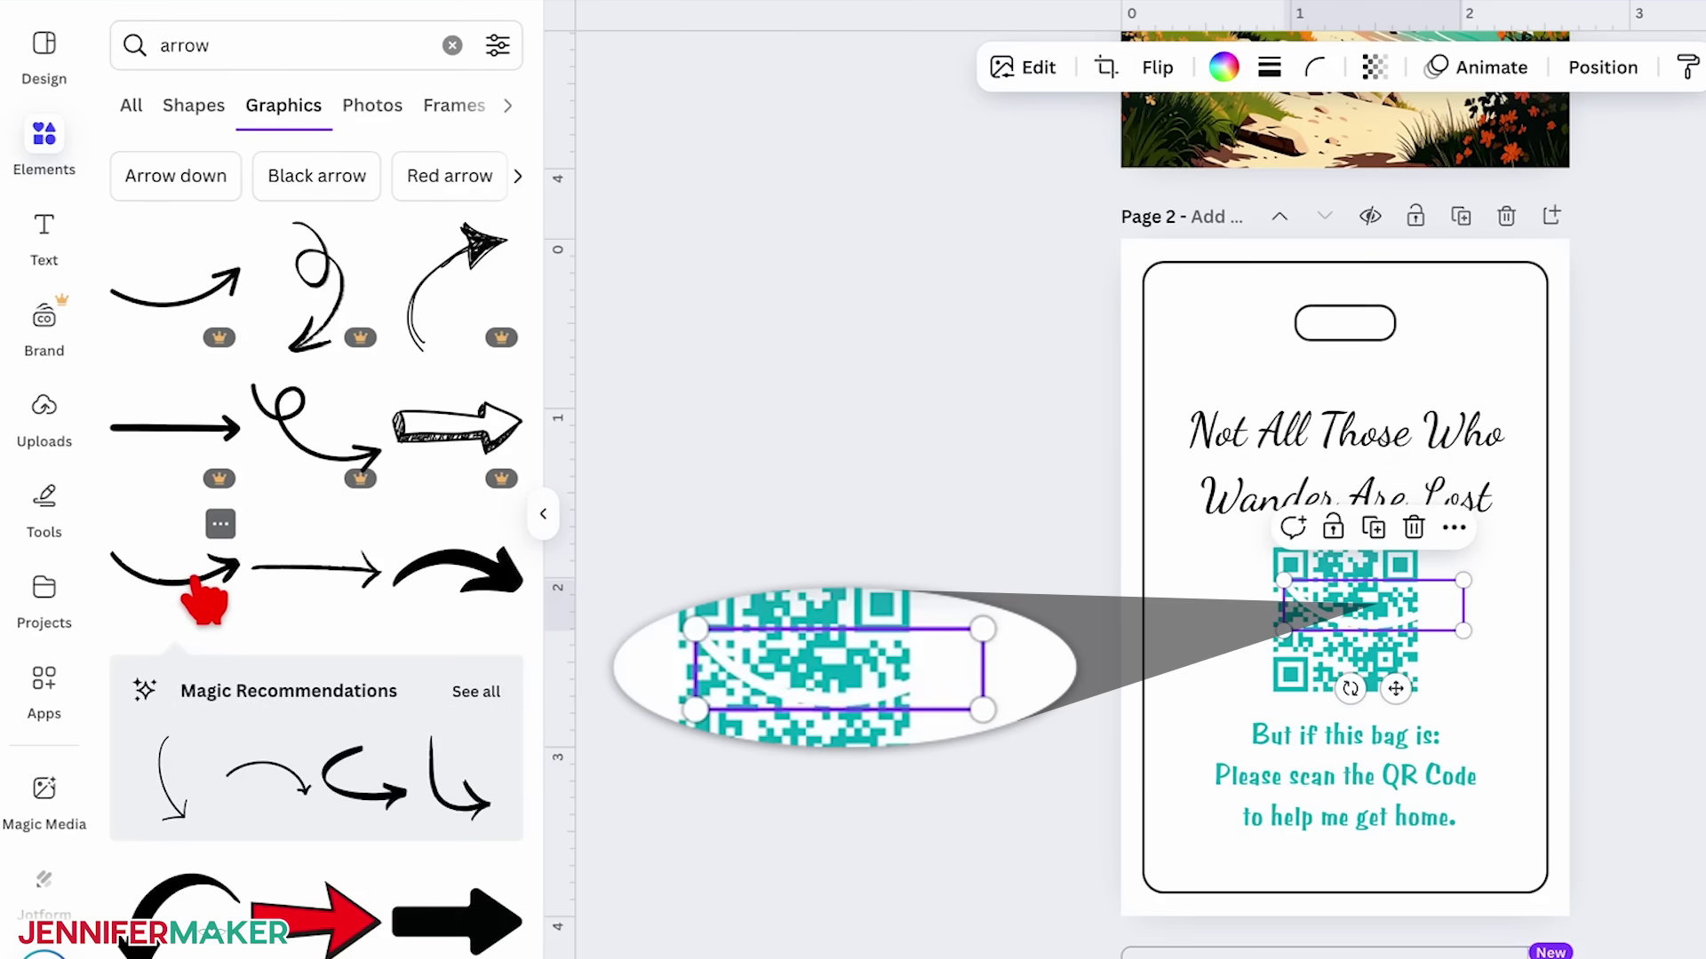
click(1223, 67)
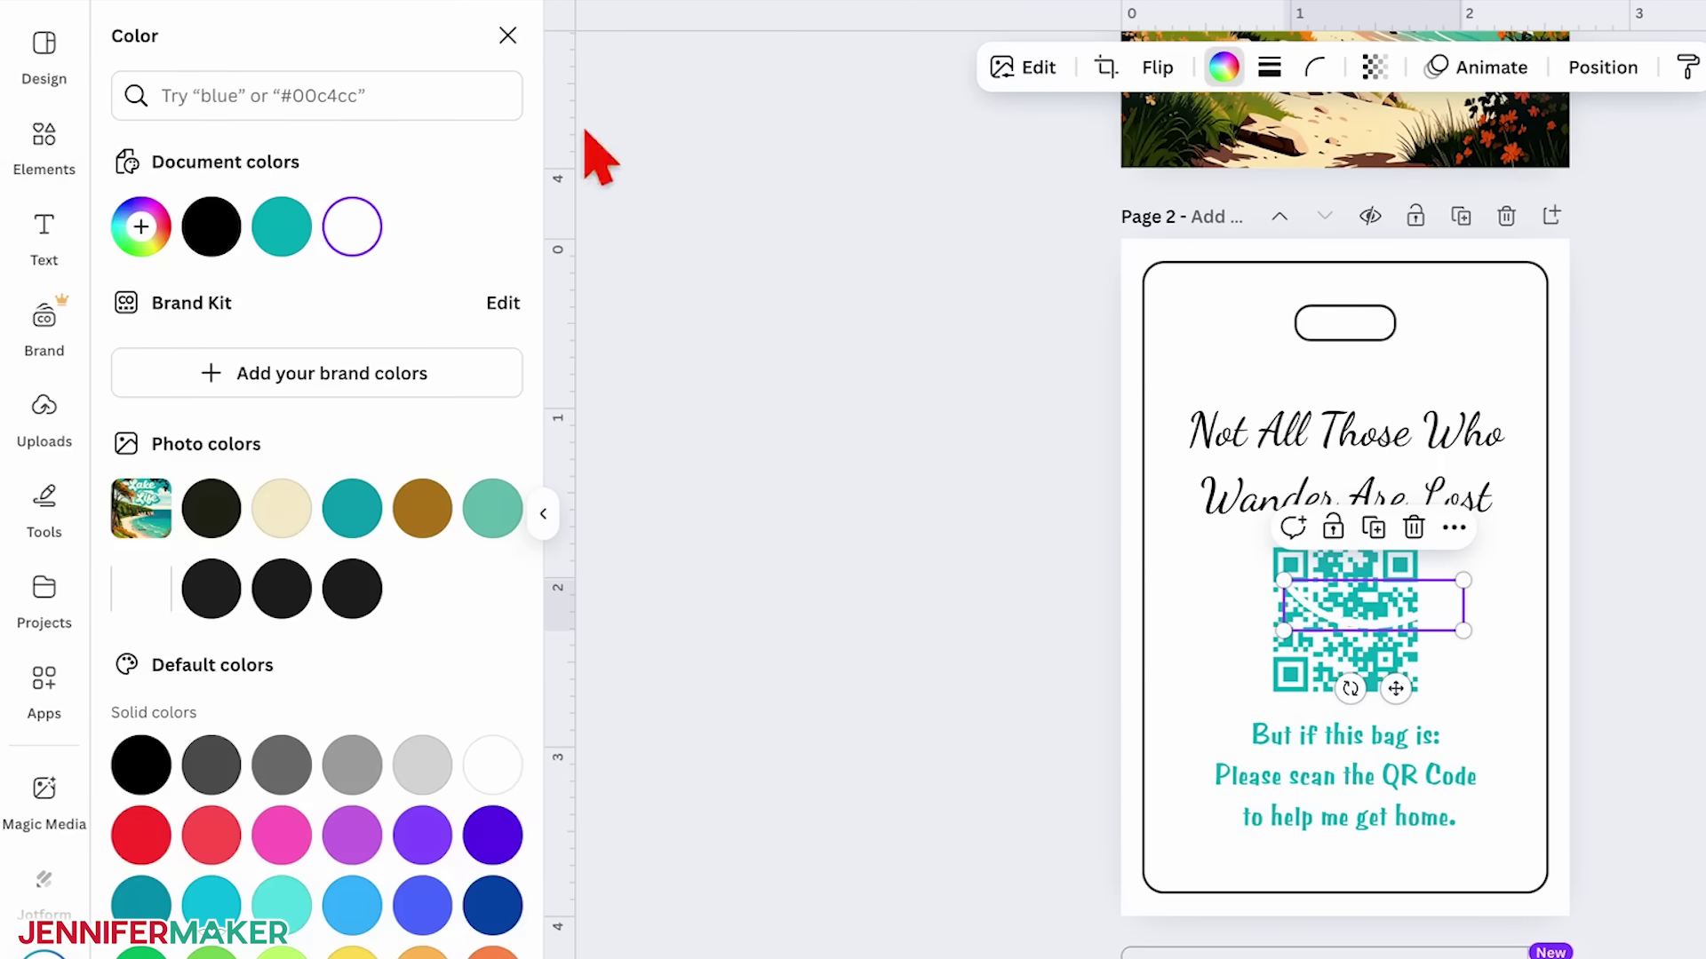
click(215, 229)
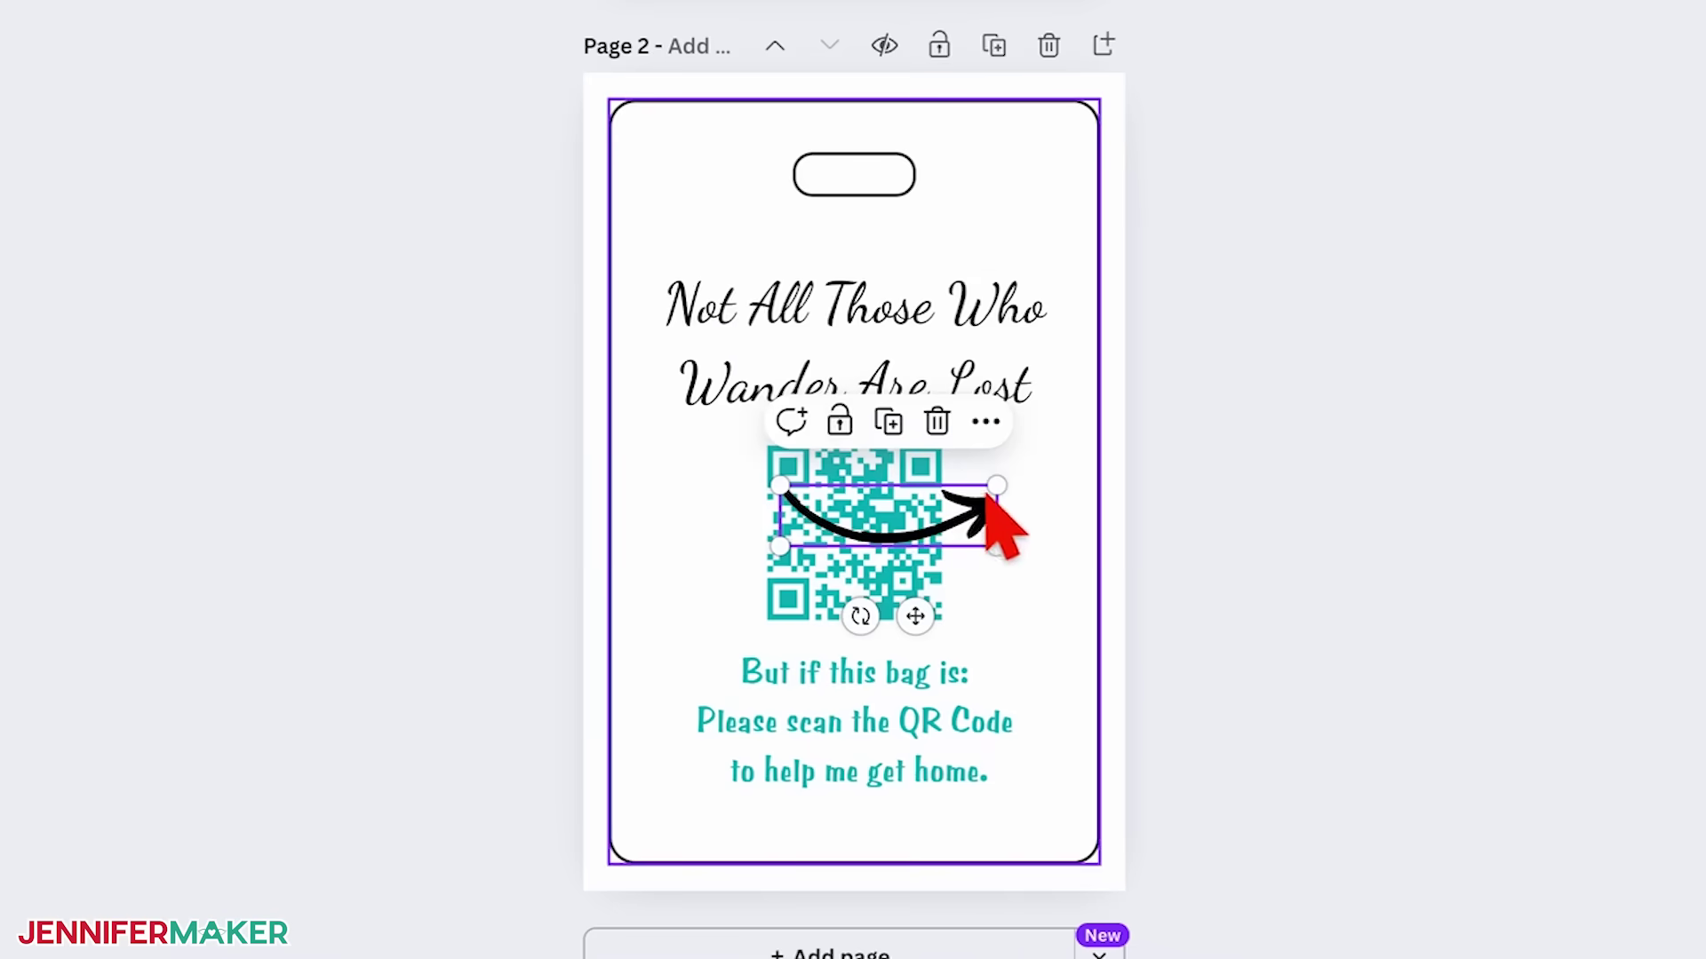
- Shrink and rotate the arrow, move it to the QR code's lower right, and shorten it
drag(999, 486, 943, 500)
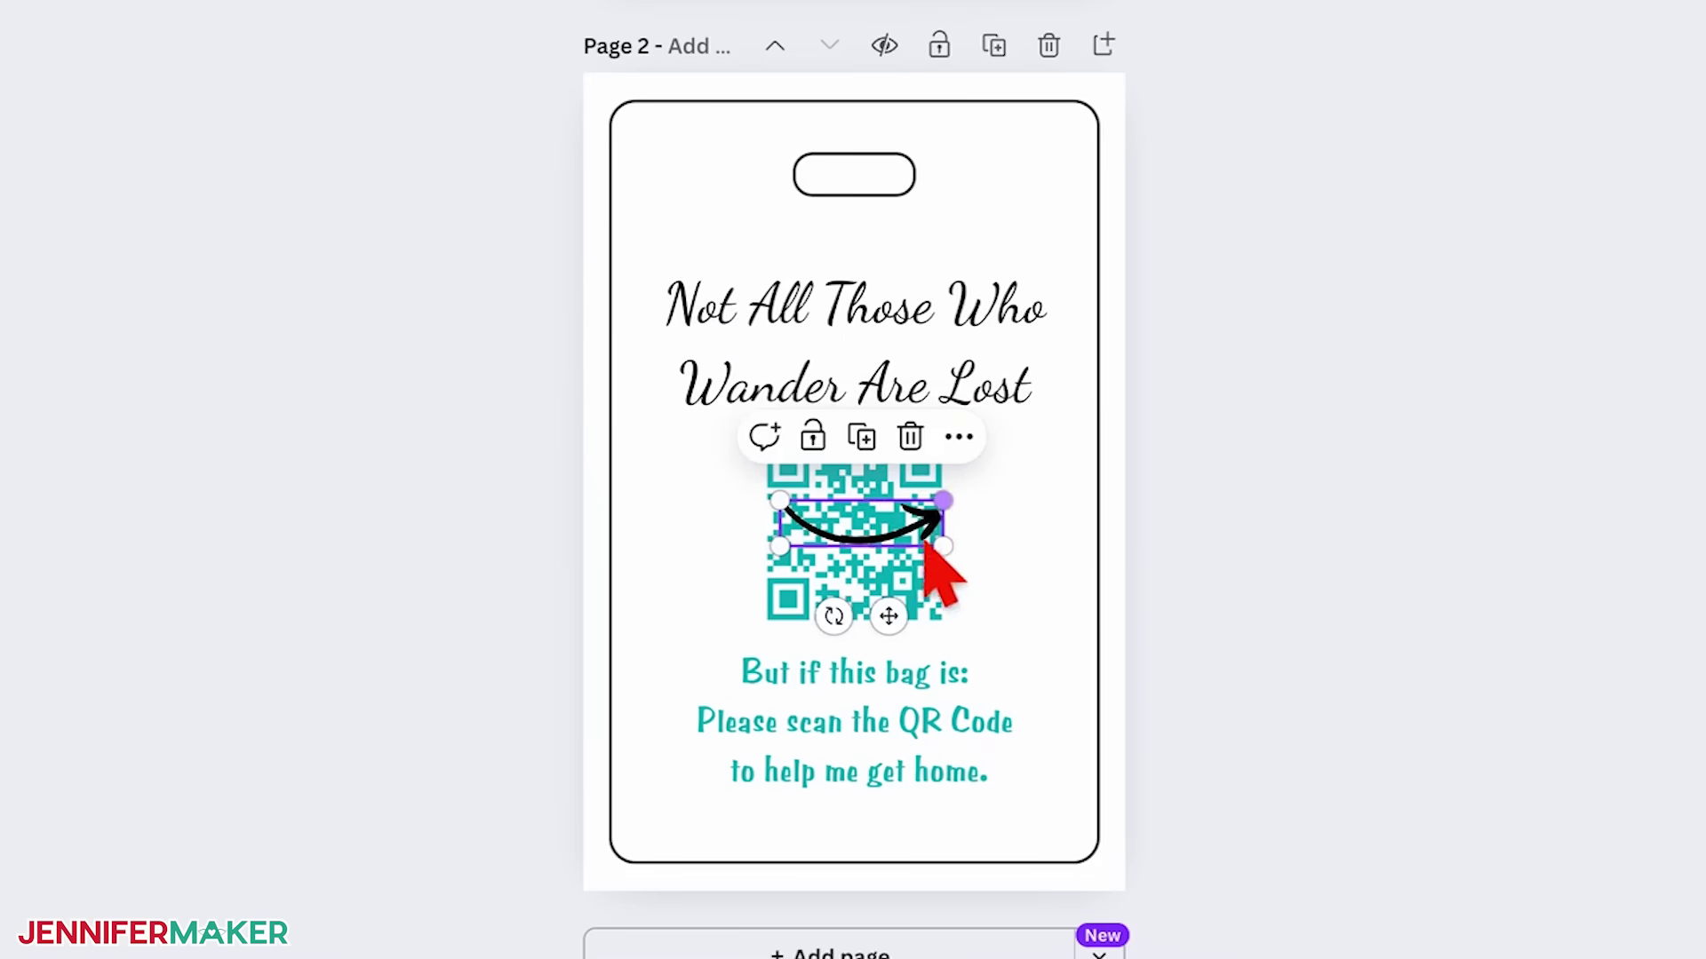
drag(833, 616, 953, 569)
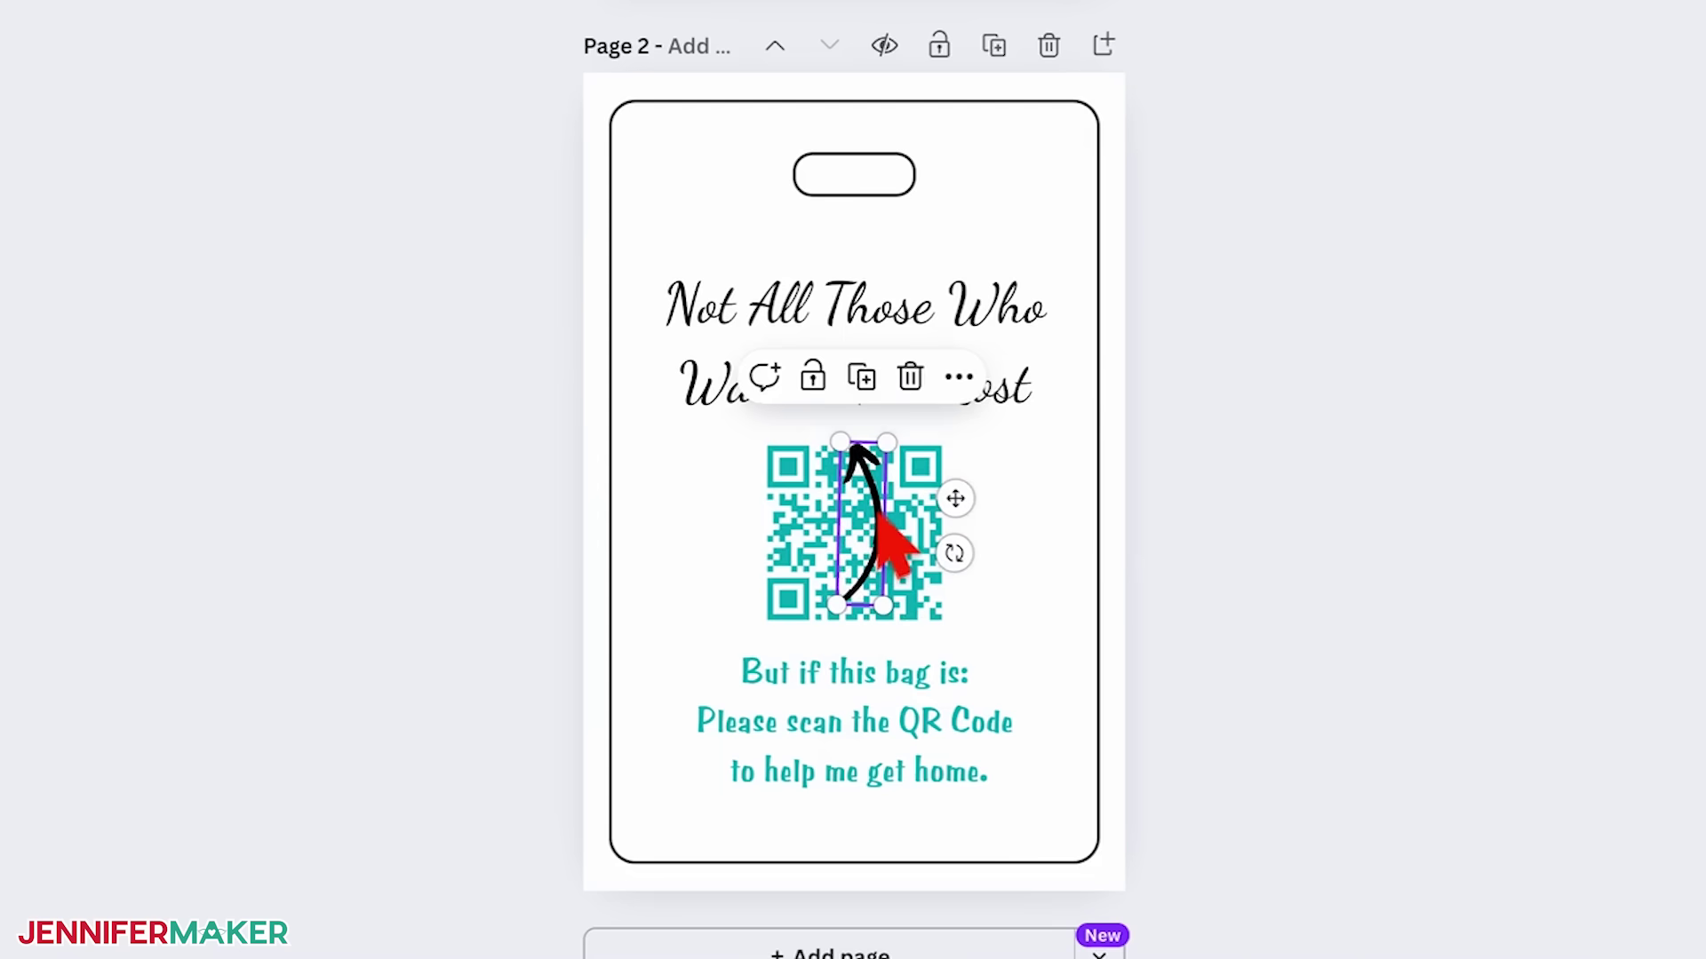
drag(879, 515, 1122, 565)
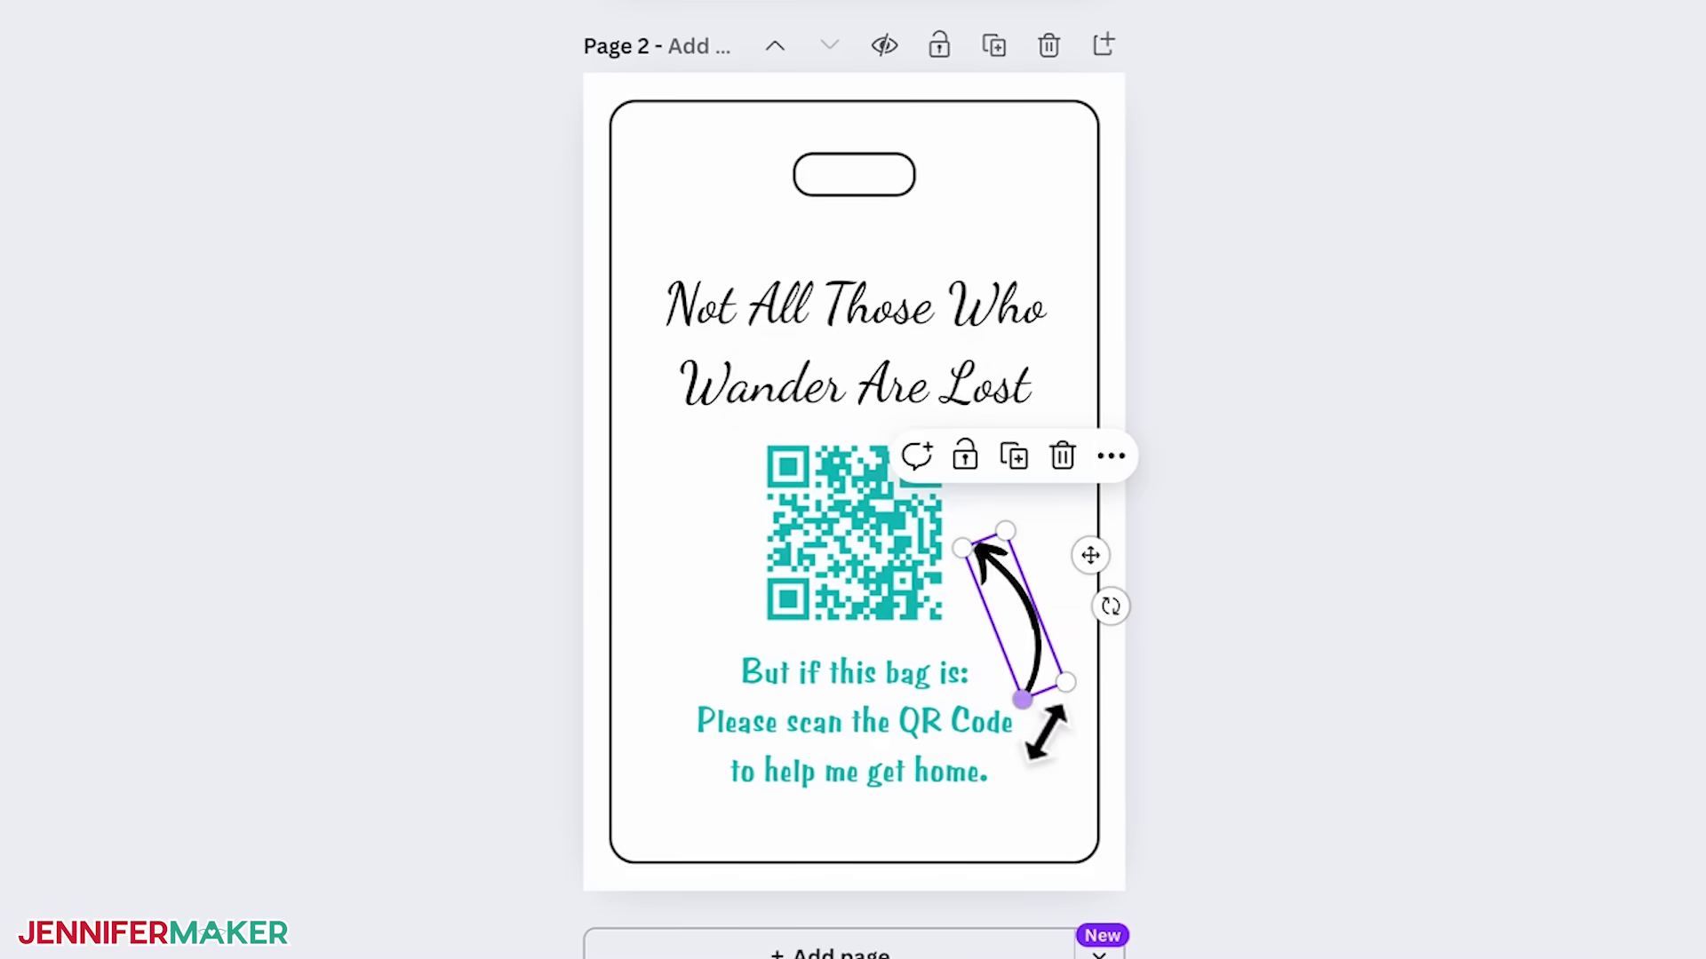
drag(1021, 700, 1046, 634)
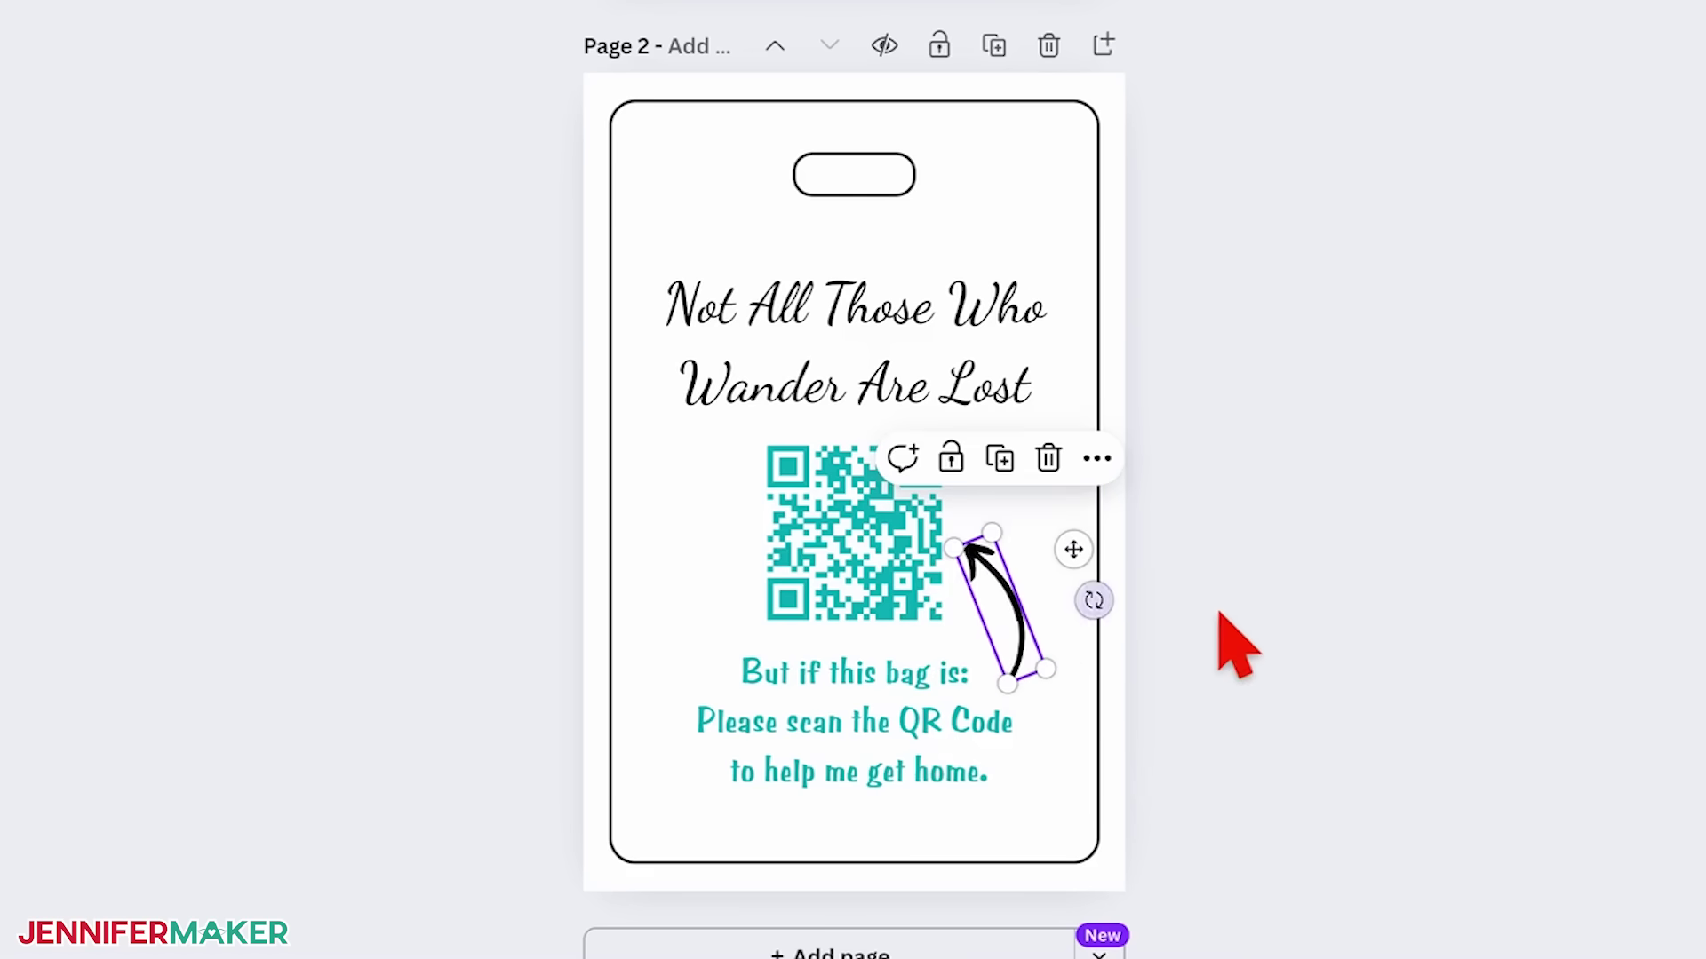
click(1348, 646)
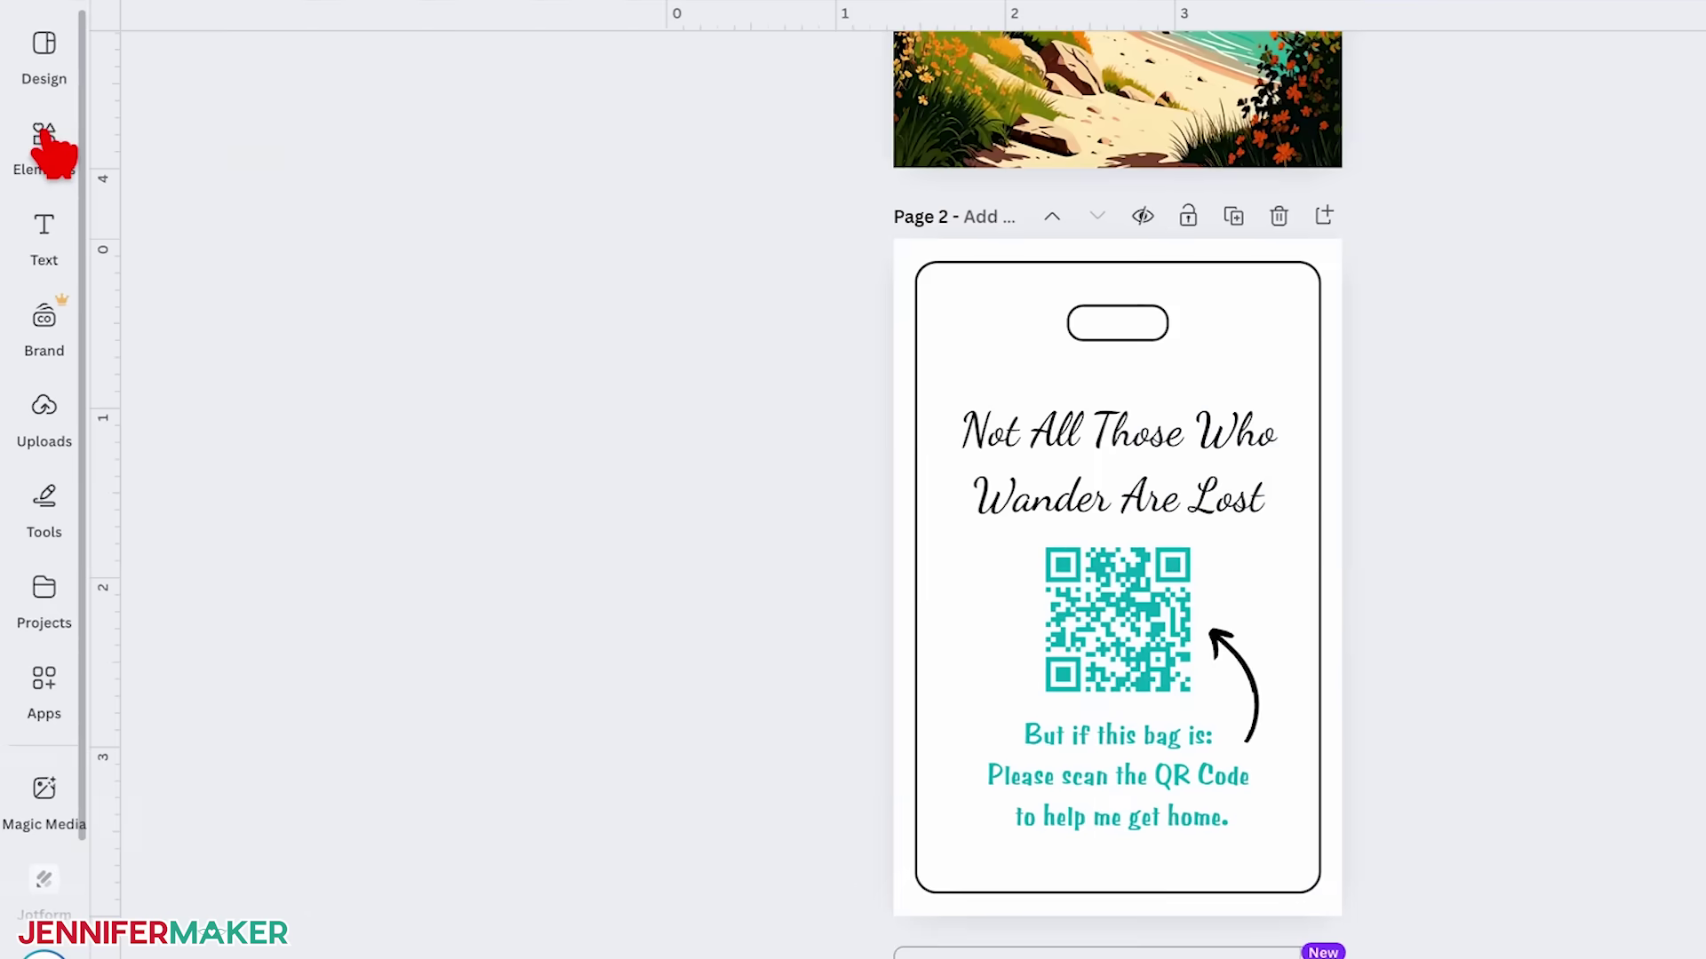
click(46, 138)
- Add a square shape with a solid outline of weight 1
click(46, 138)
click(493, 348)
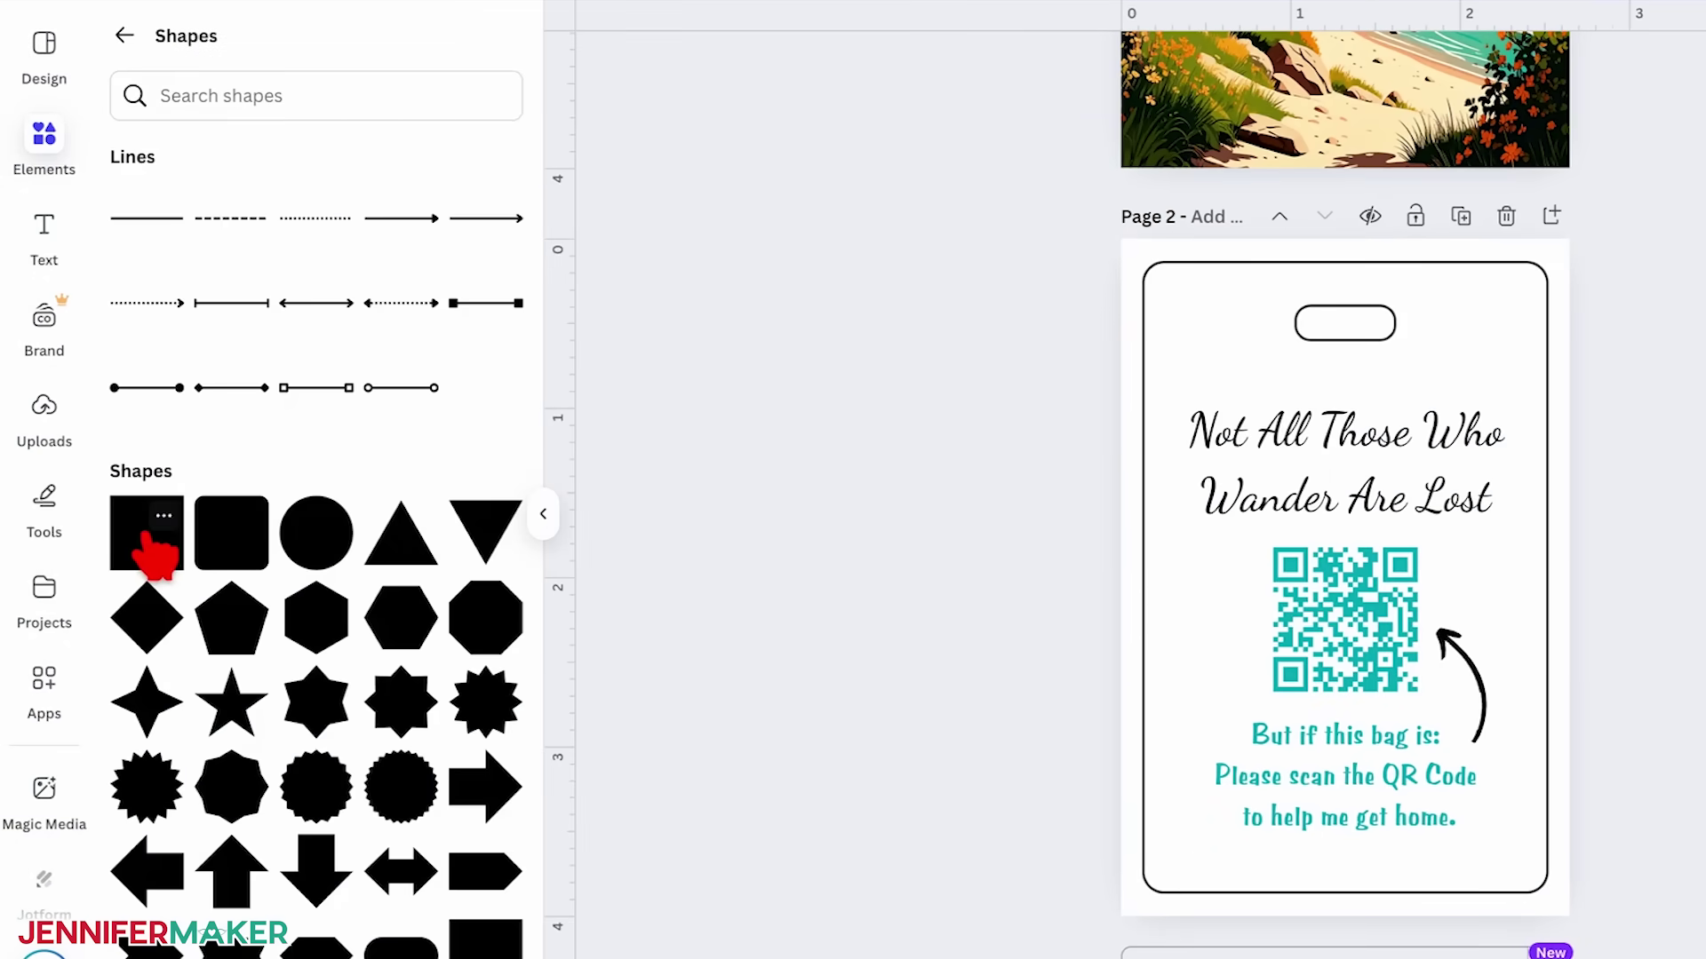
click(146, 542)
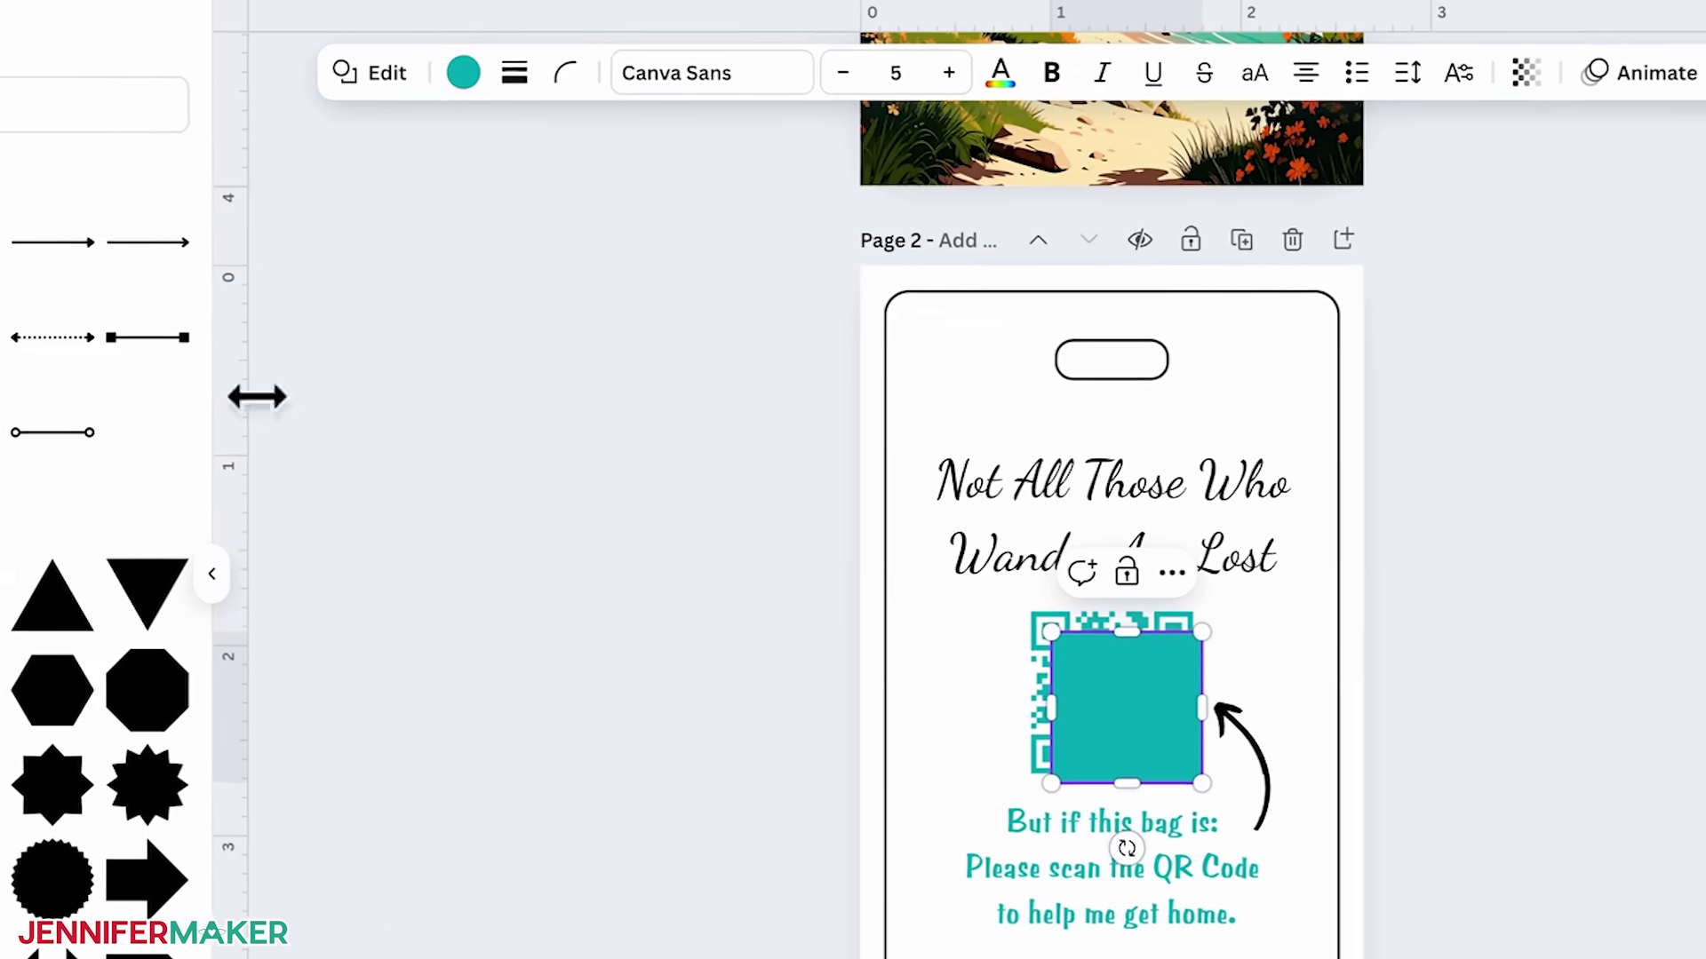
click(326, 78)
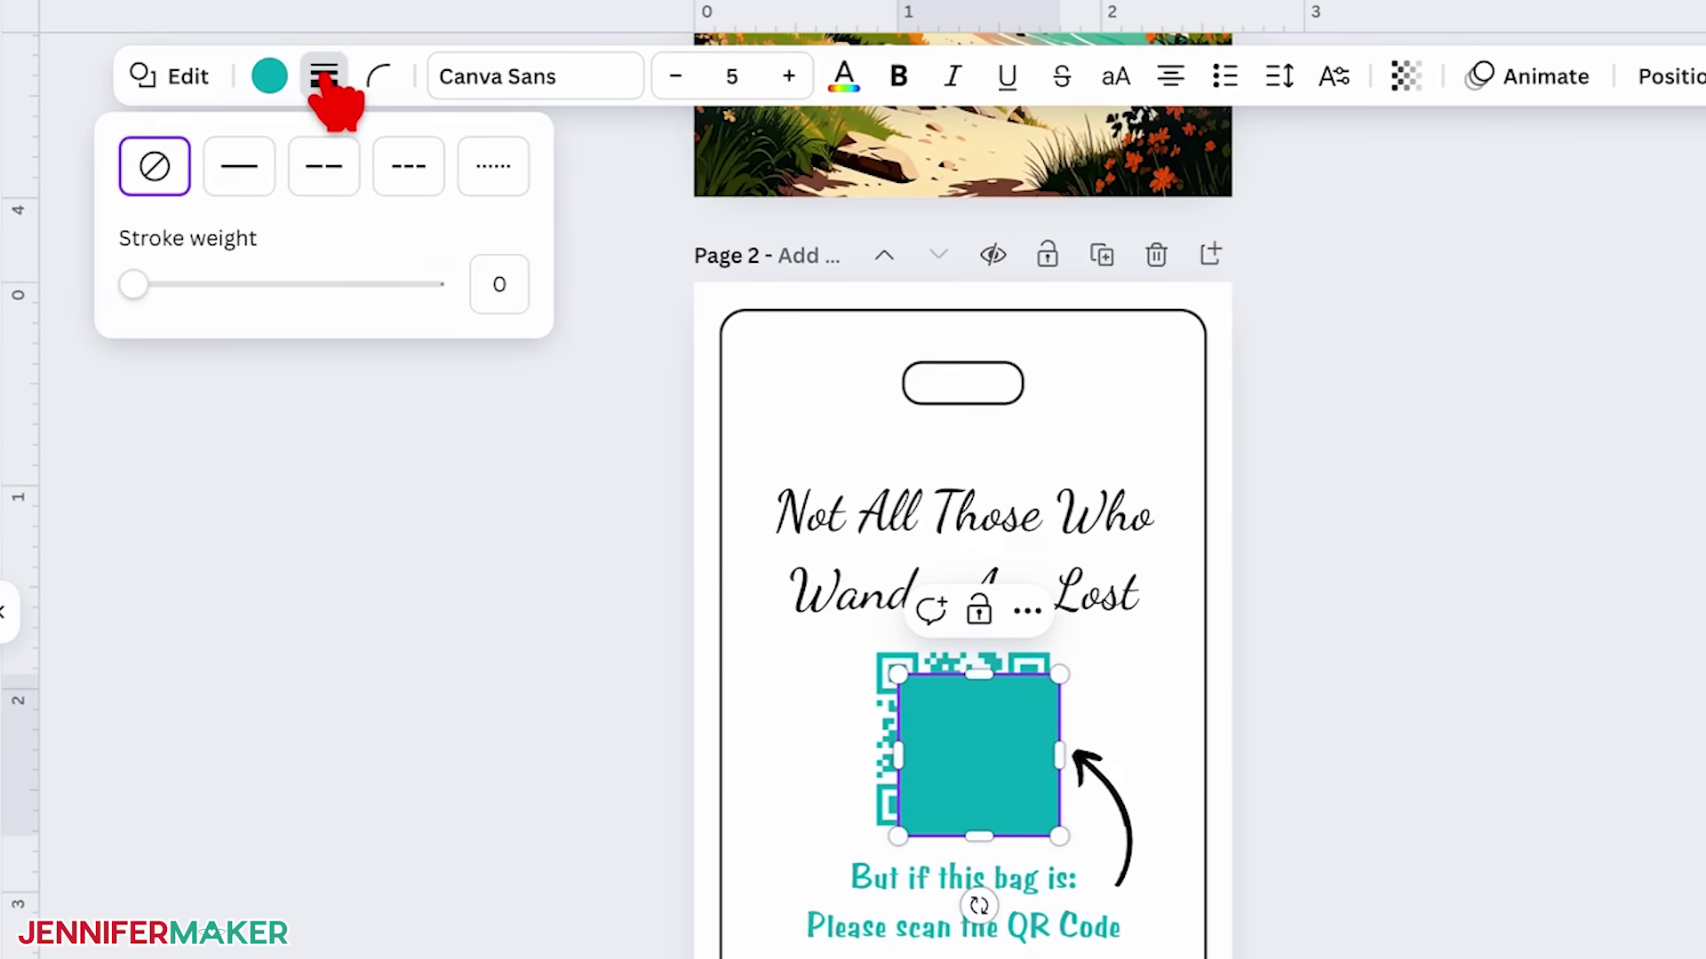
click(237, 174)
drag(137, 284, 136, 286)
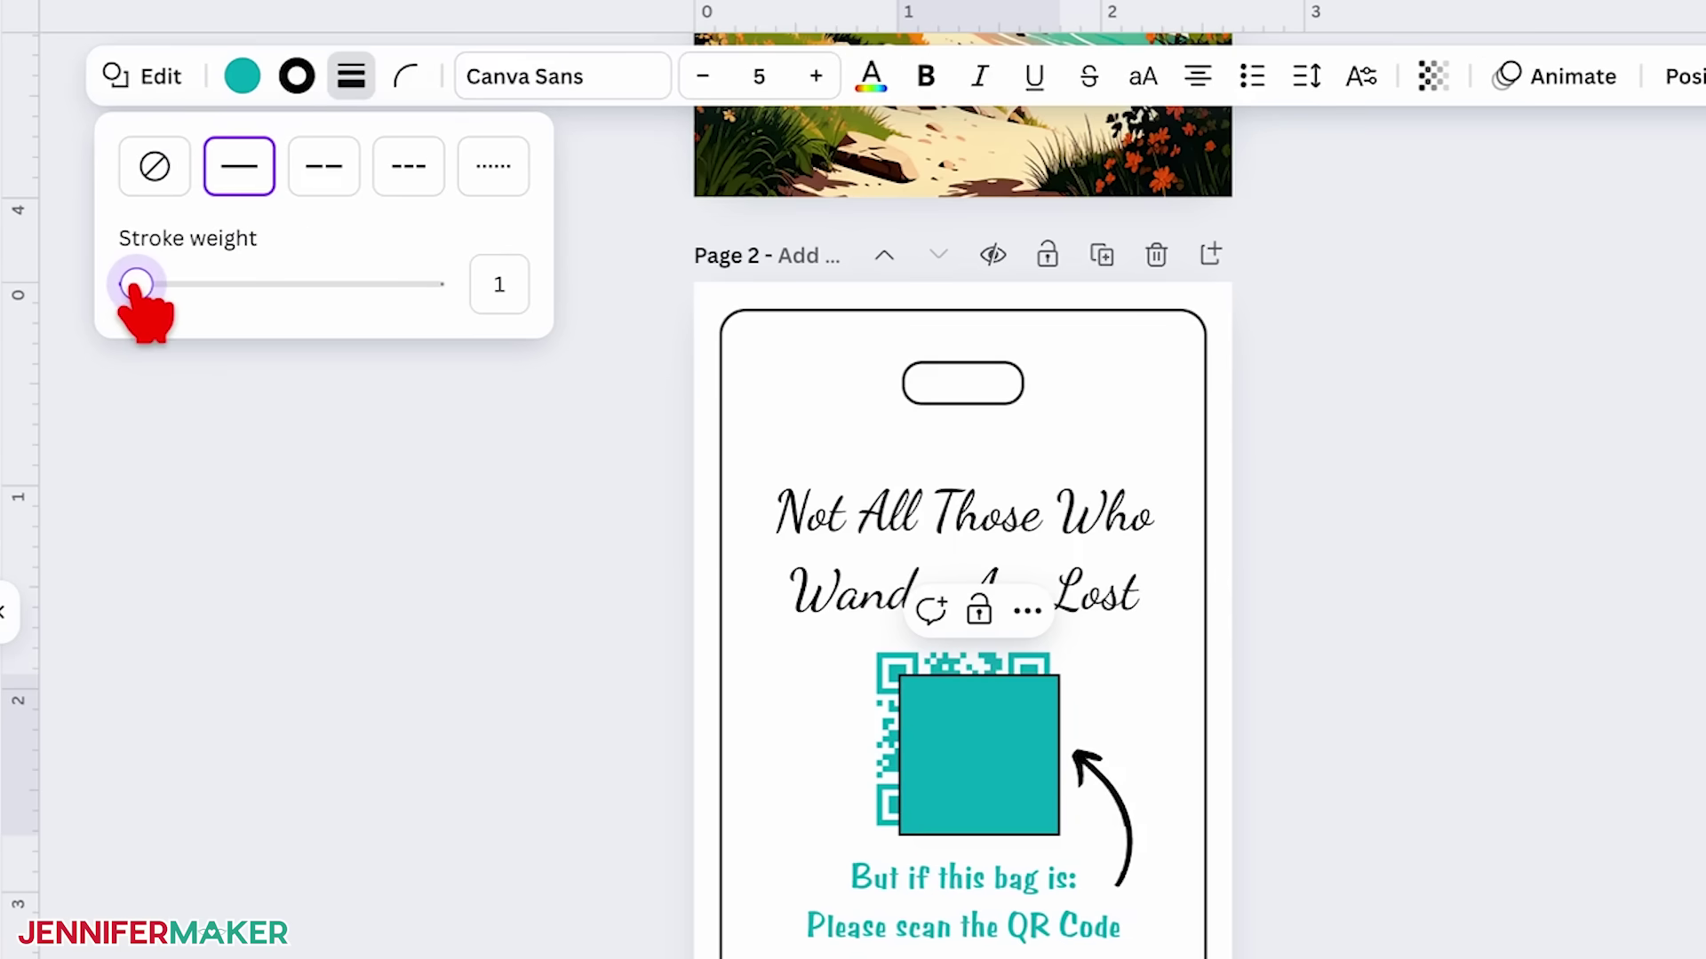
- Stretch the square to fill the whole back page and set its fill to No color
drag(899, 676, 727, 370)
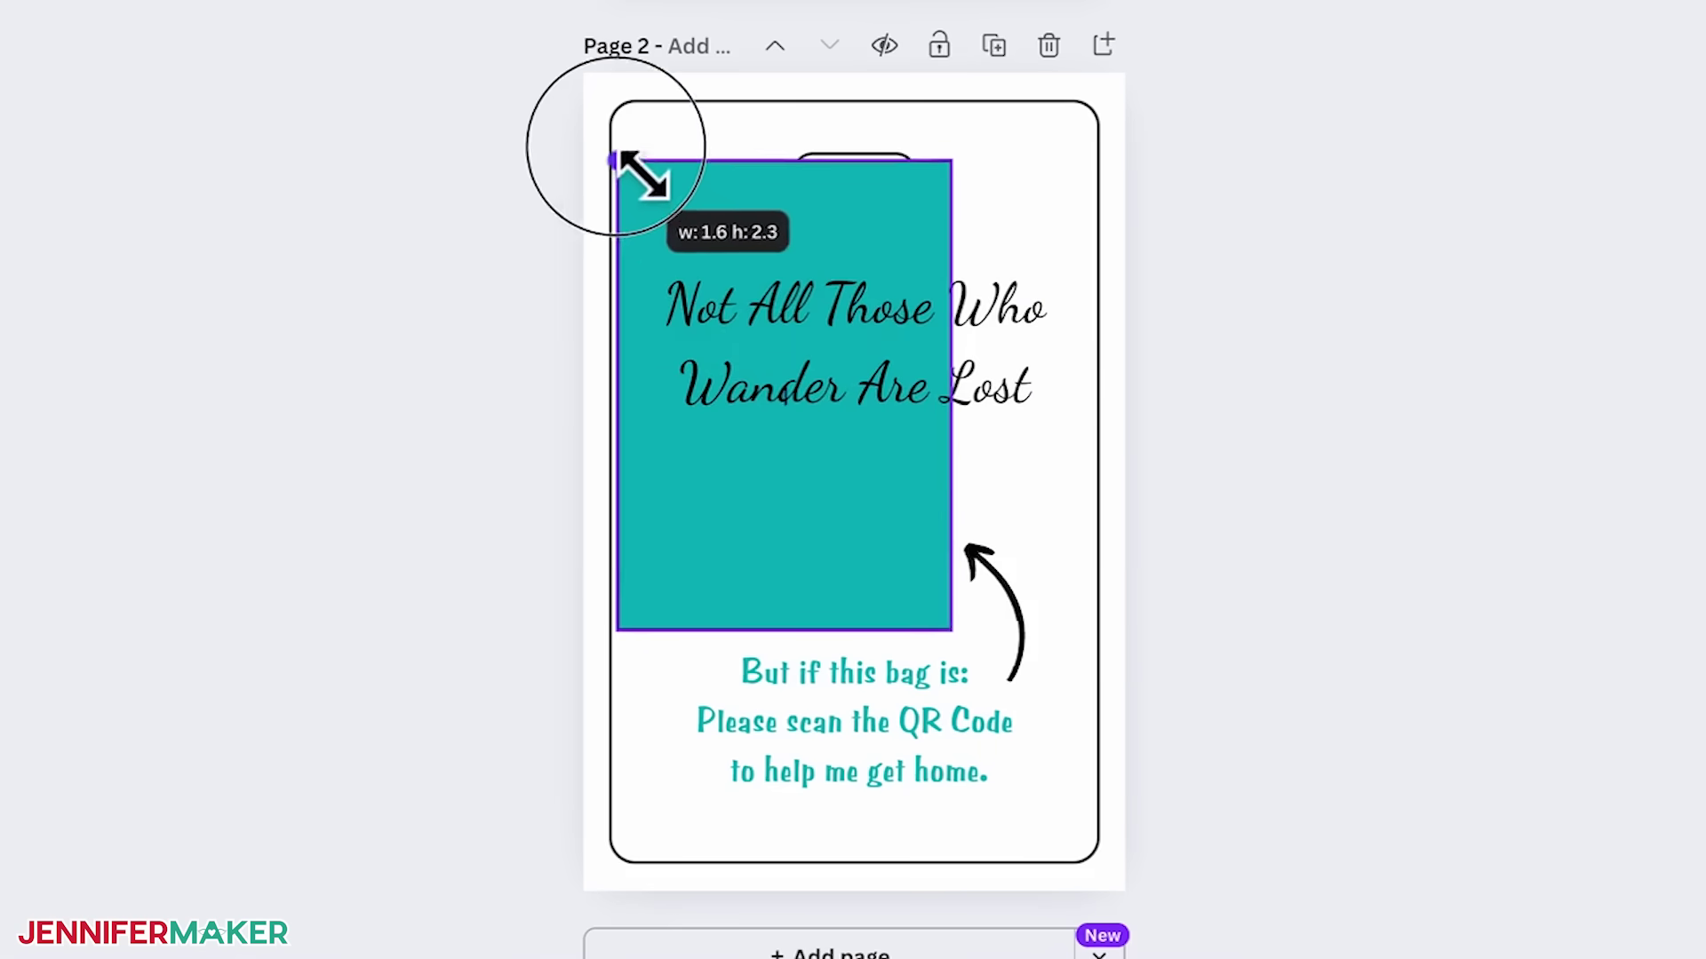
drag(617, 158, 583, 73)
drag(951, 629, 1121, 891)
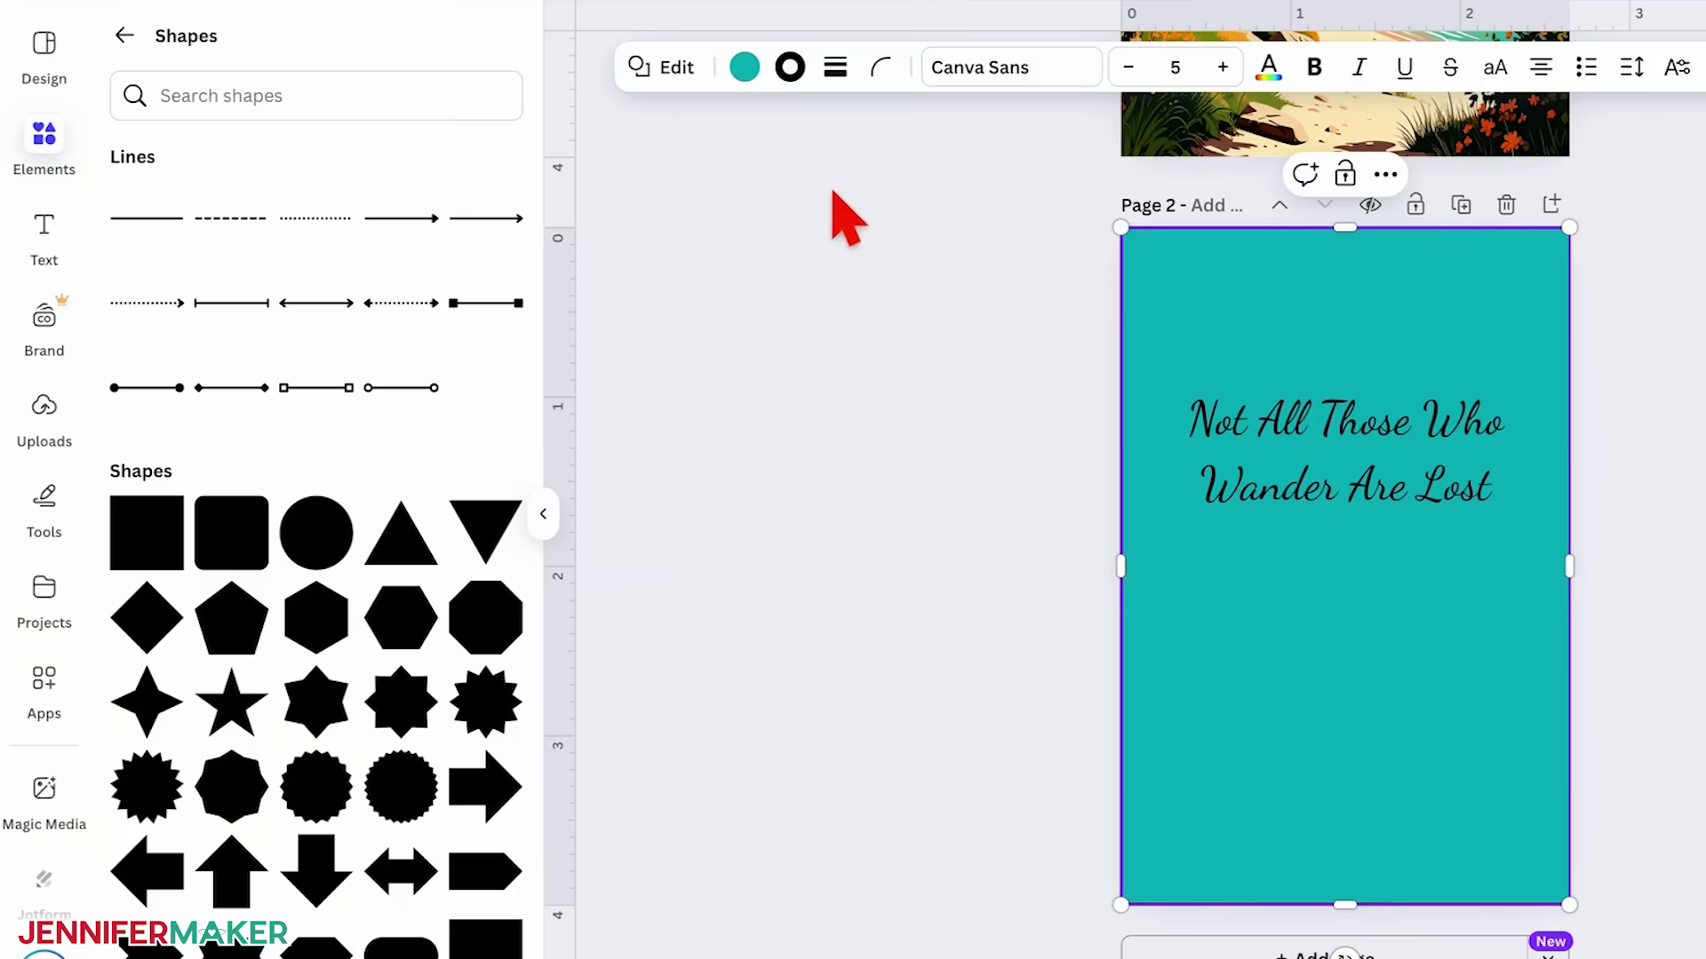
click(745, 67)
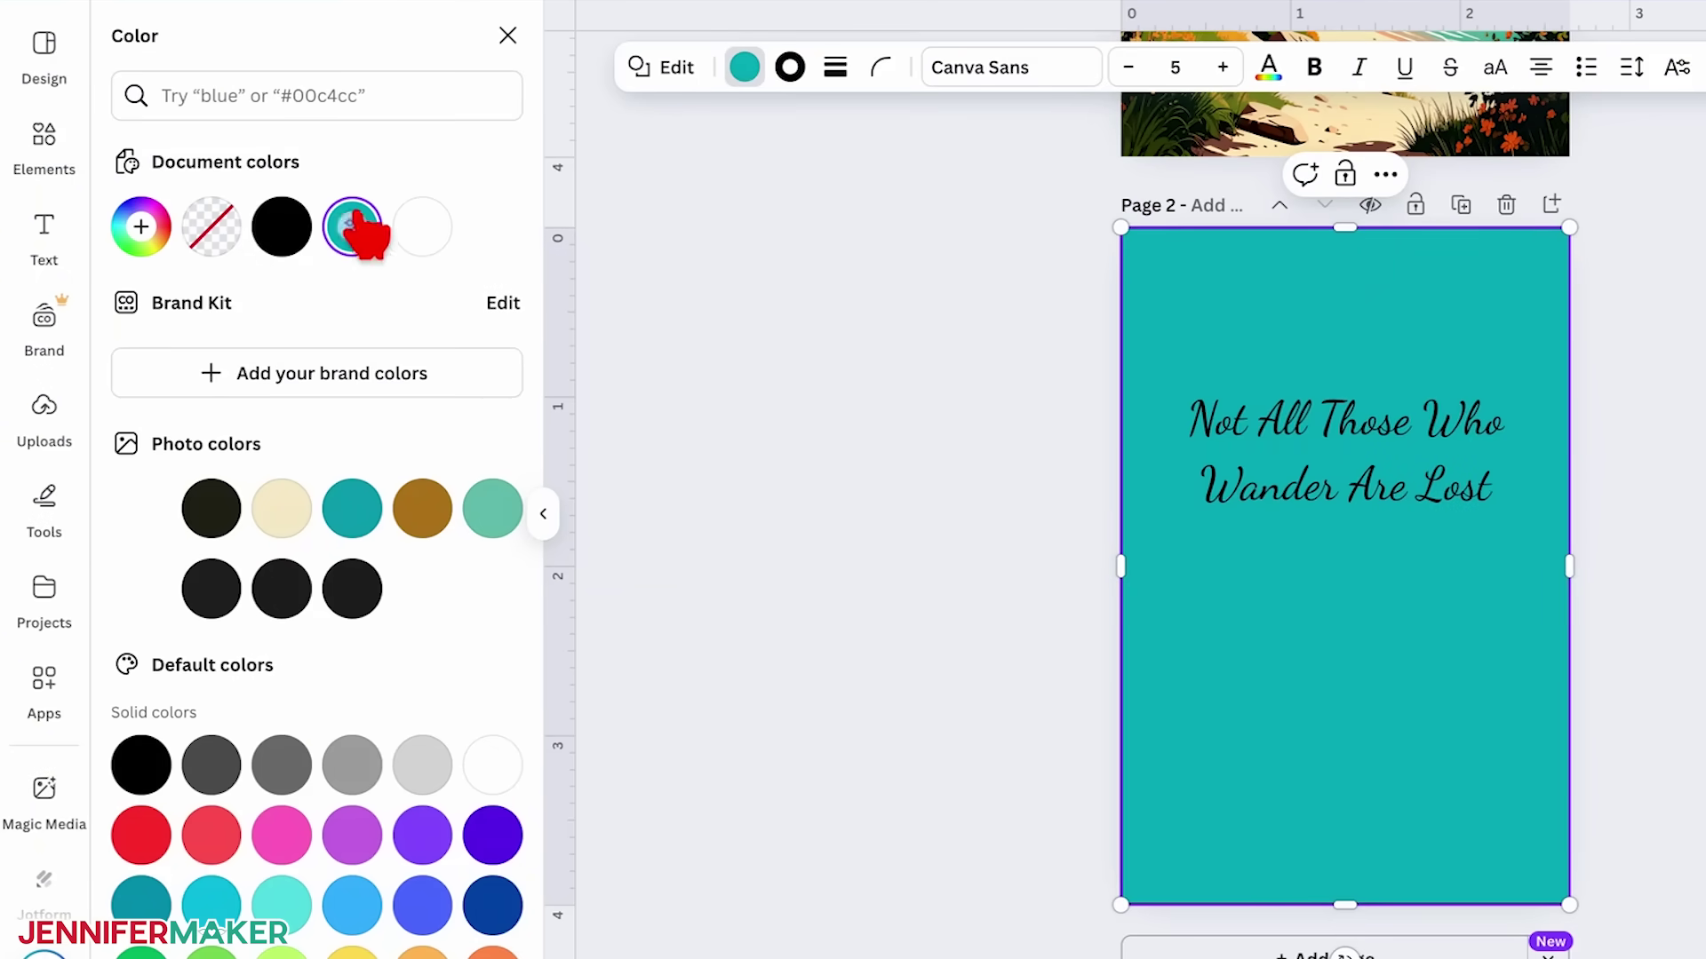
click(213, 232)
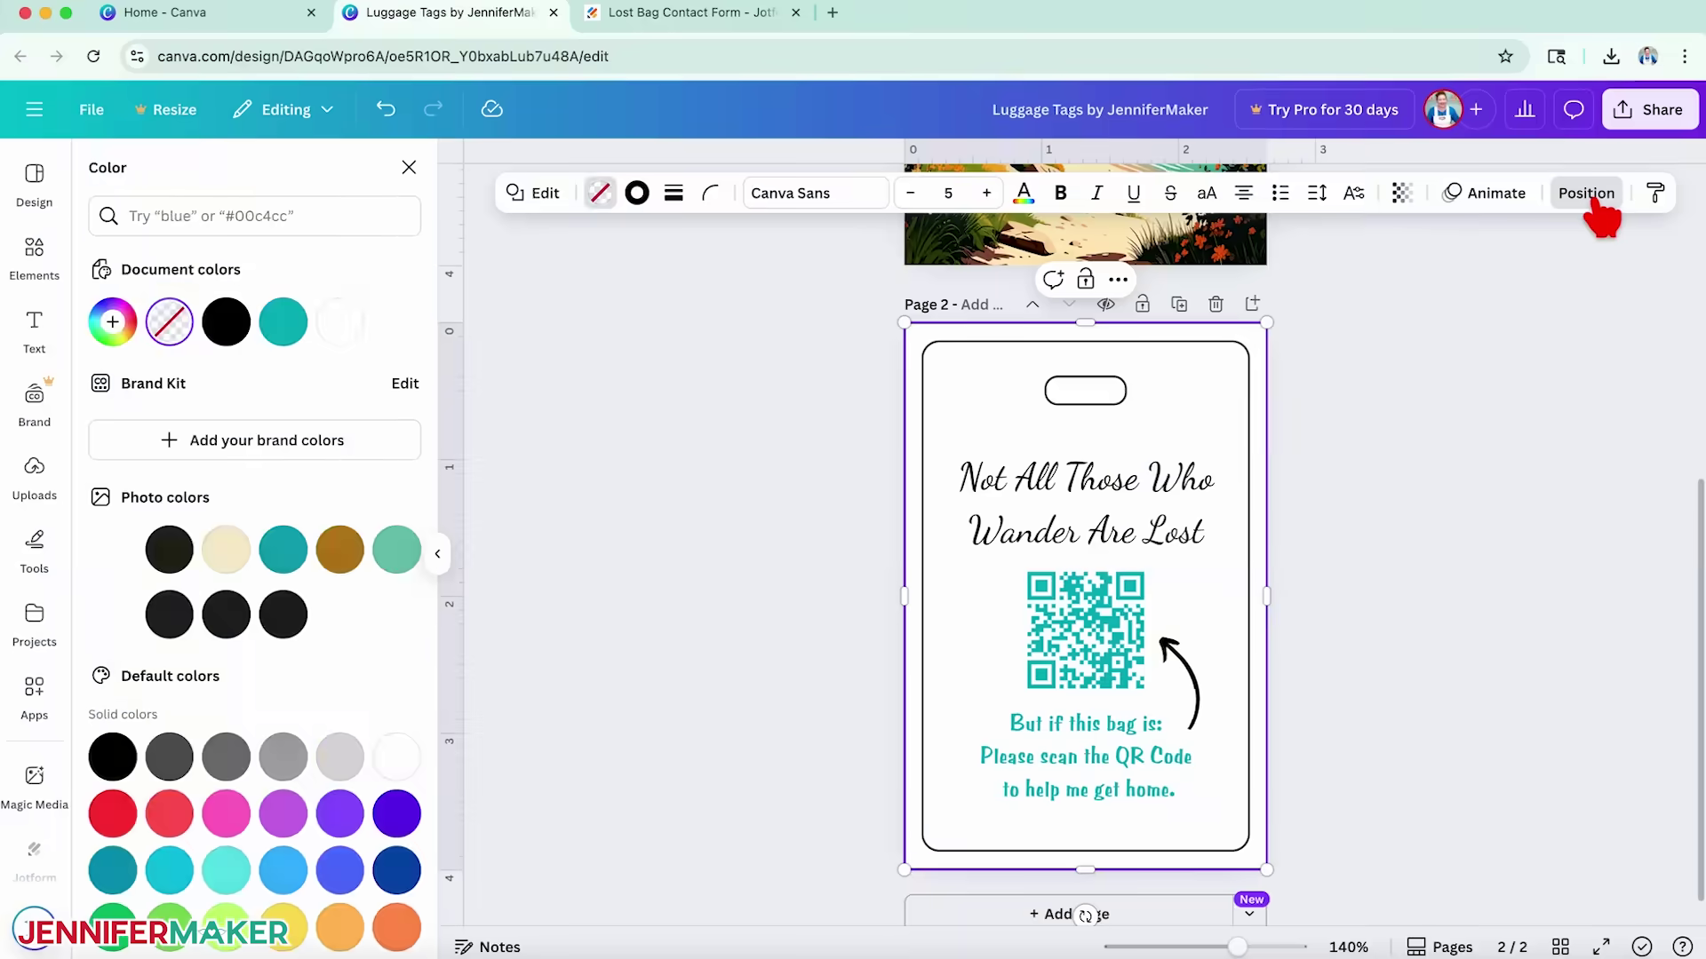
click(1546, 35)
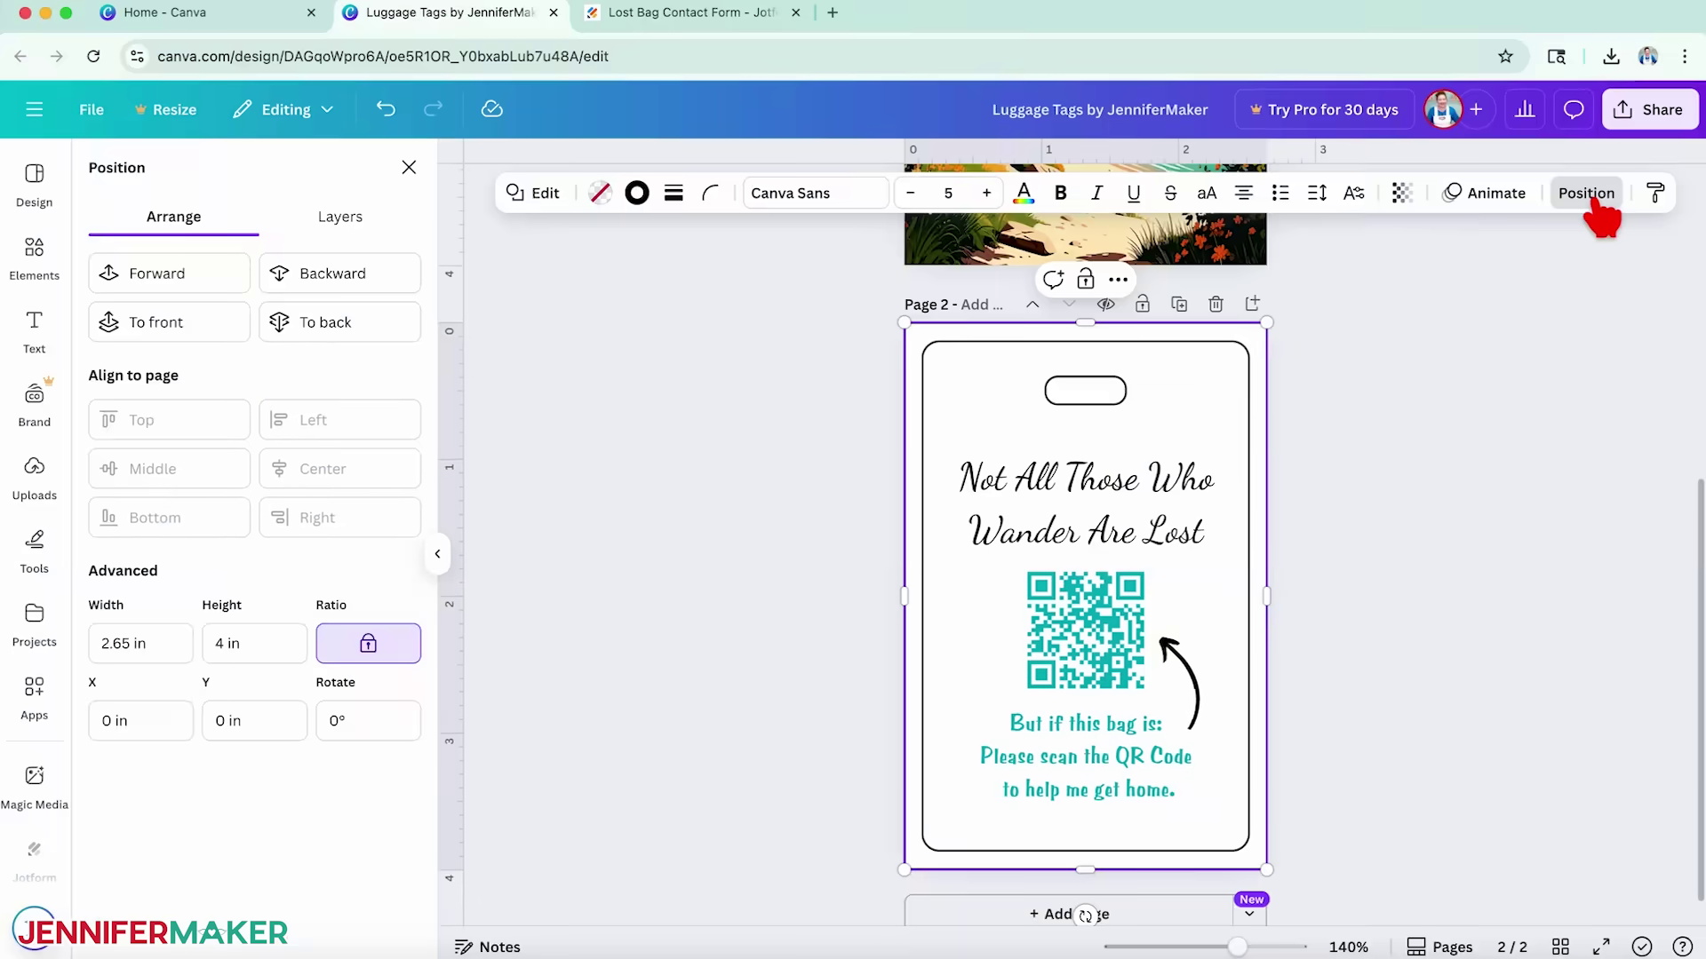
- Send the border rectangle to the back and delete the rounded tag outline
click(445, 258)
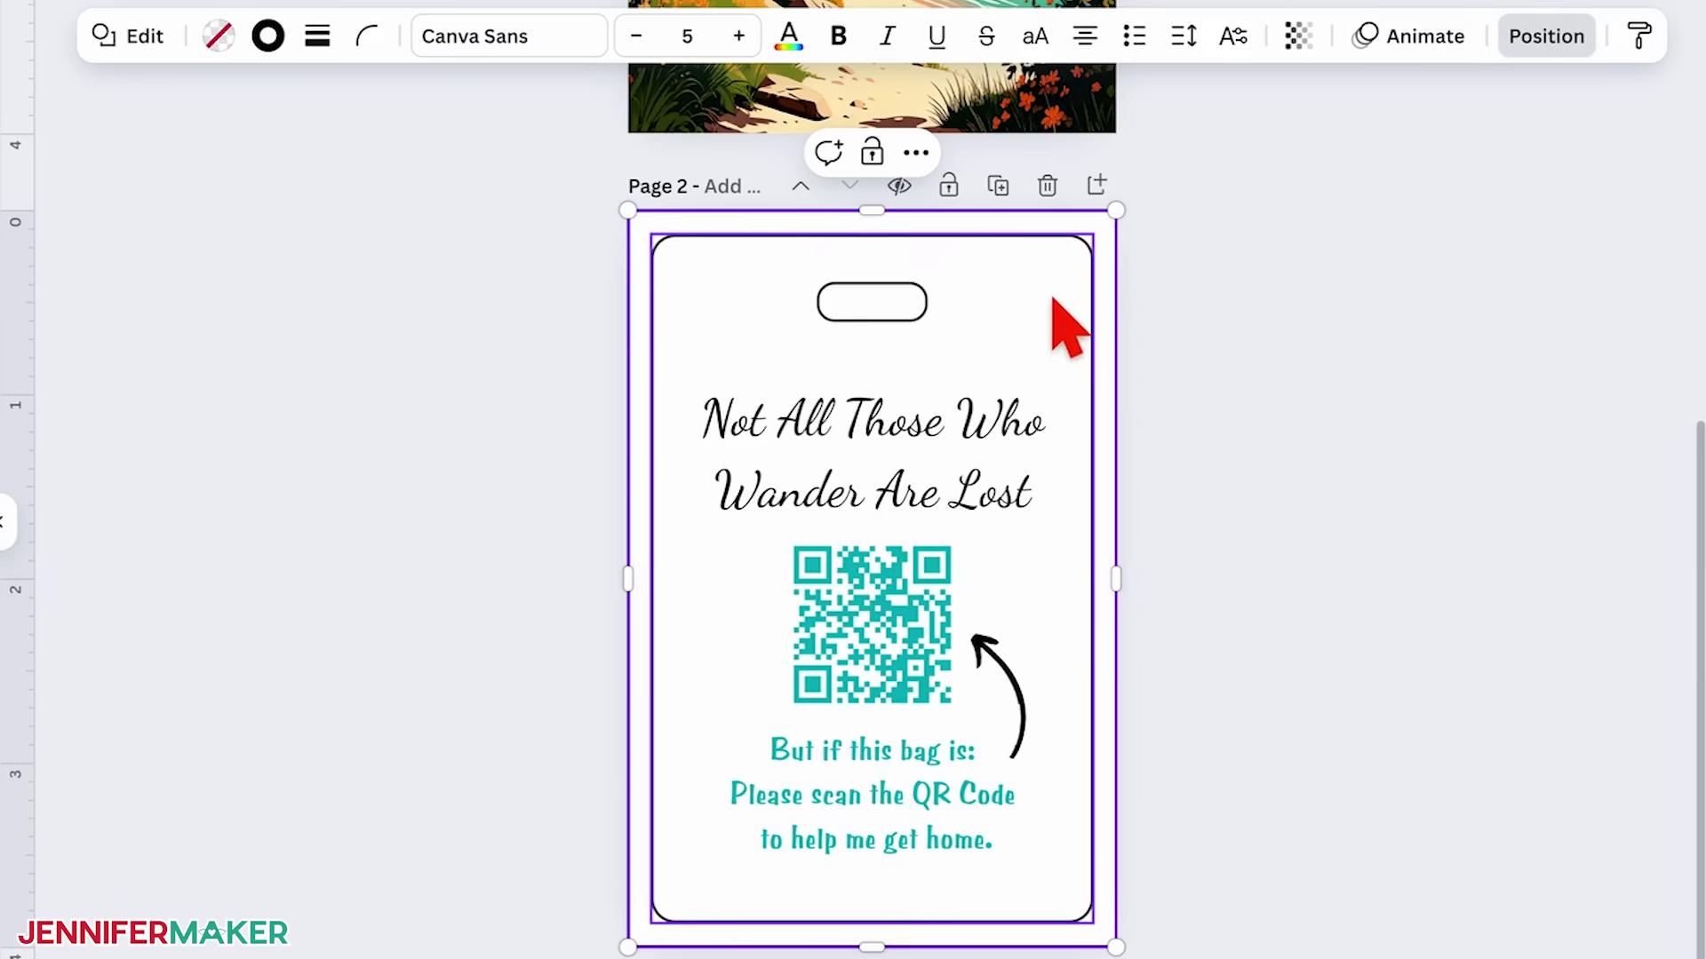
click(1054, 299)
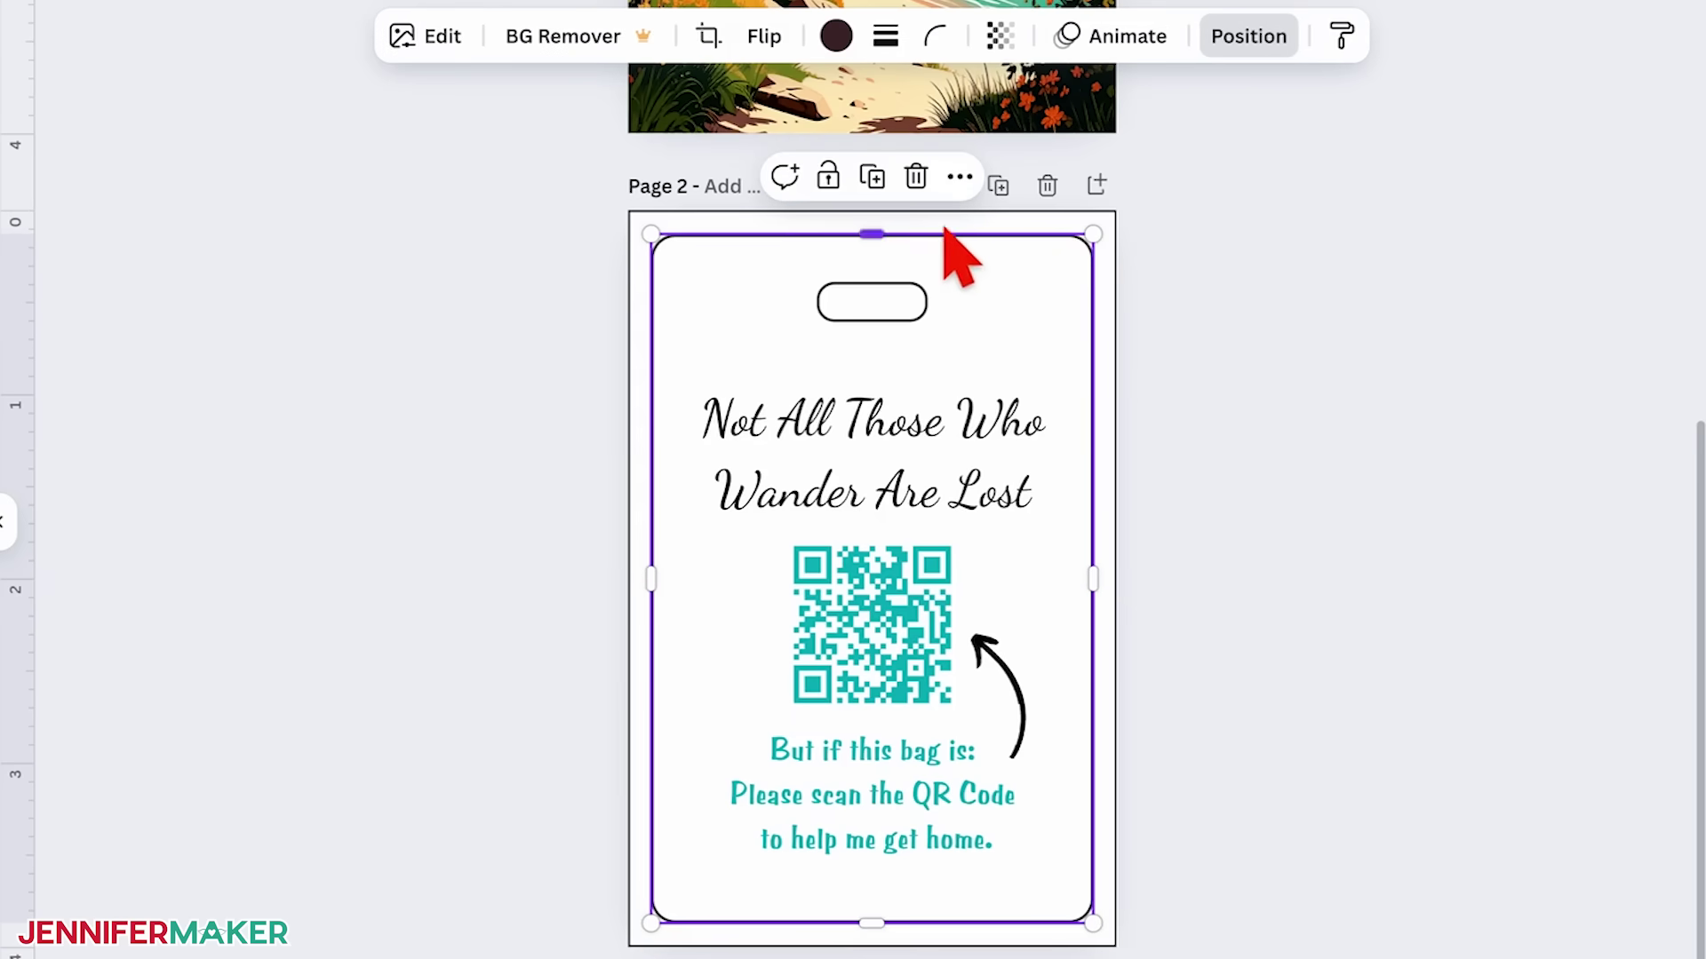
click(916, 178)
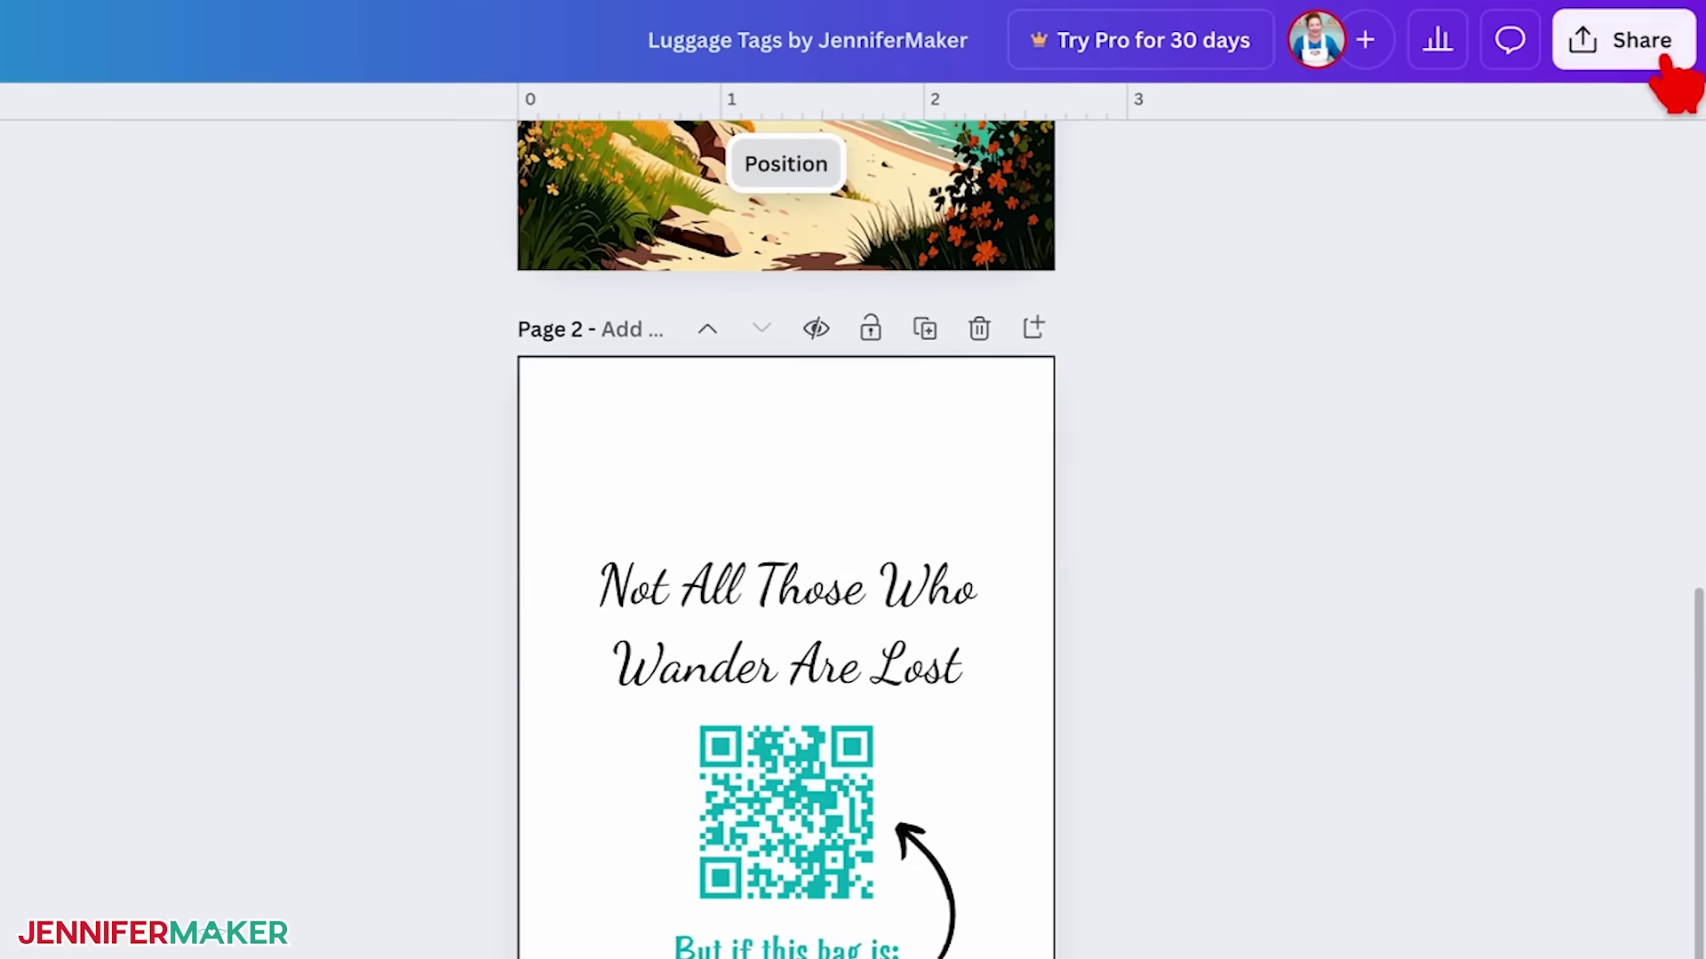
- Download pages 1–2 as PNG files and preview 1.png in the downloads folder
click(1670, 54)
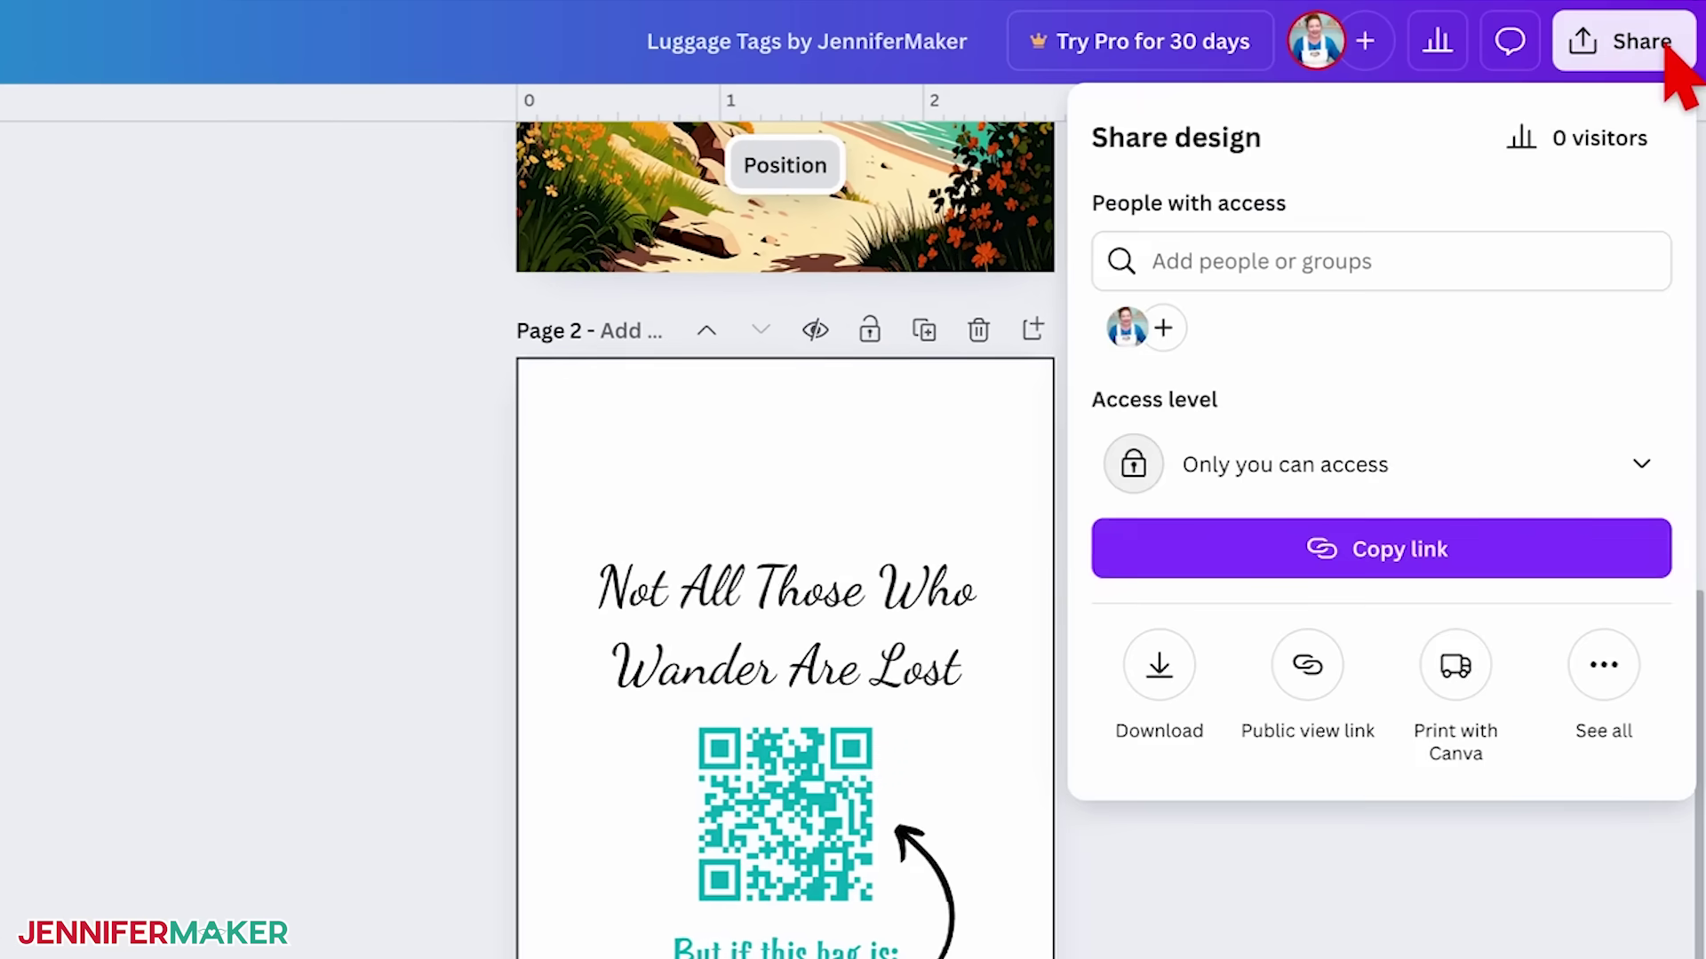
click(1160, 662)
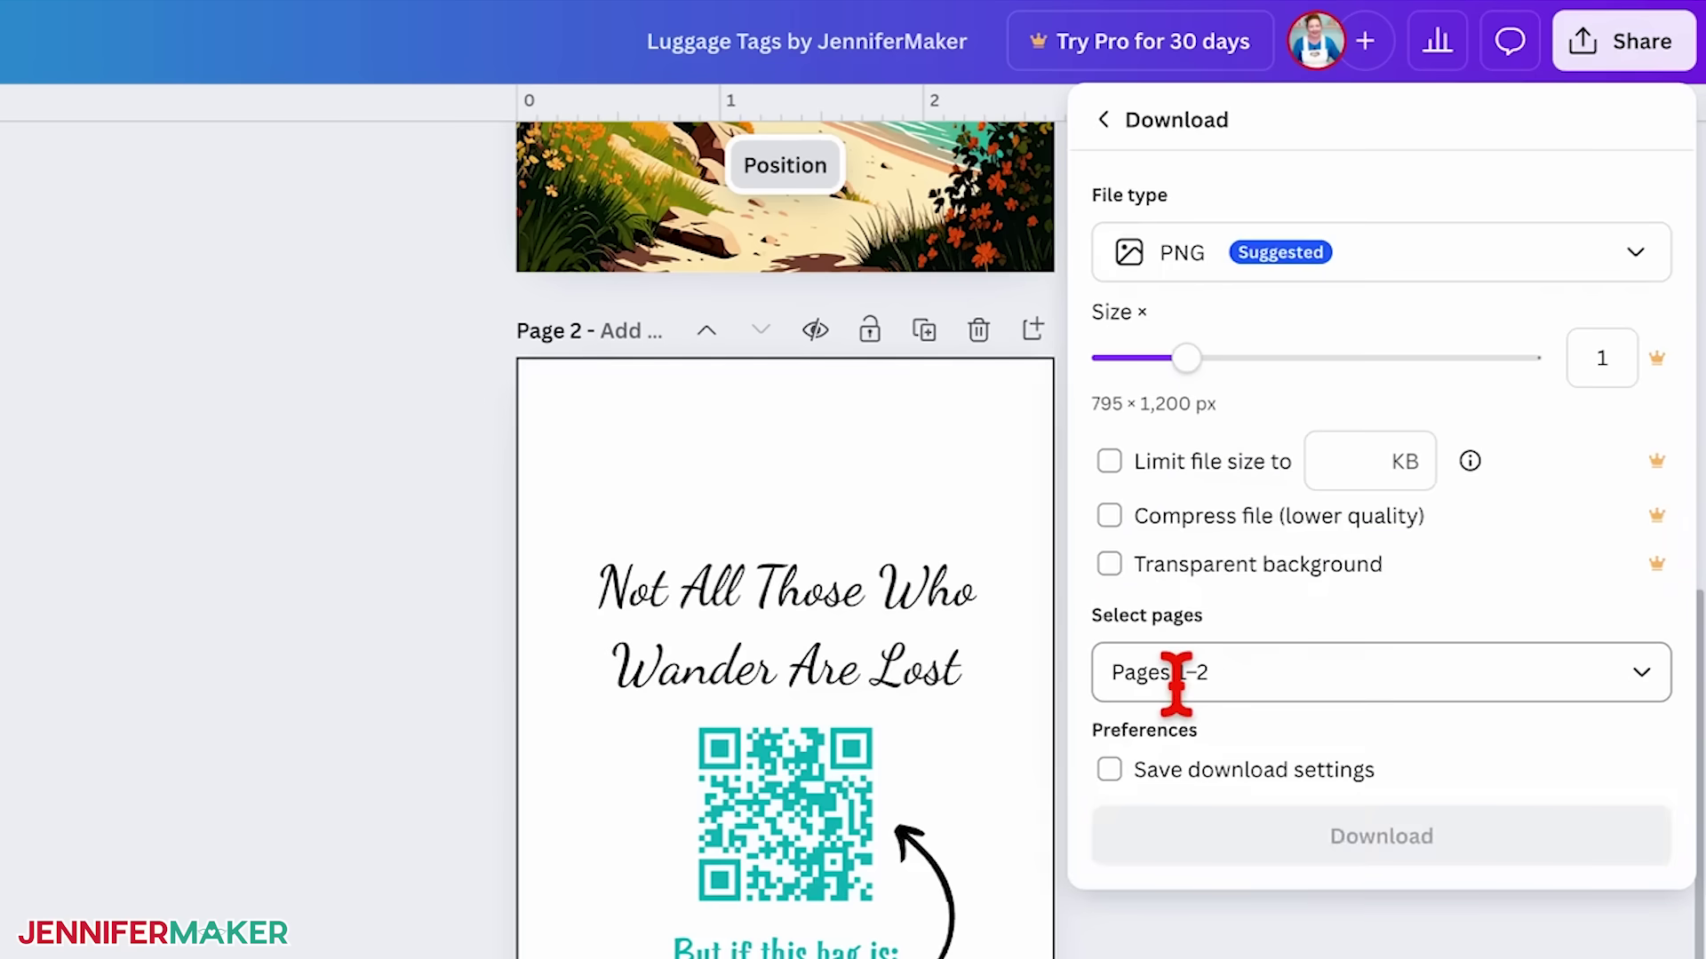
click(1608, 245)
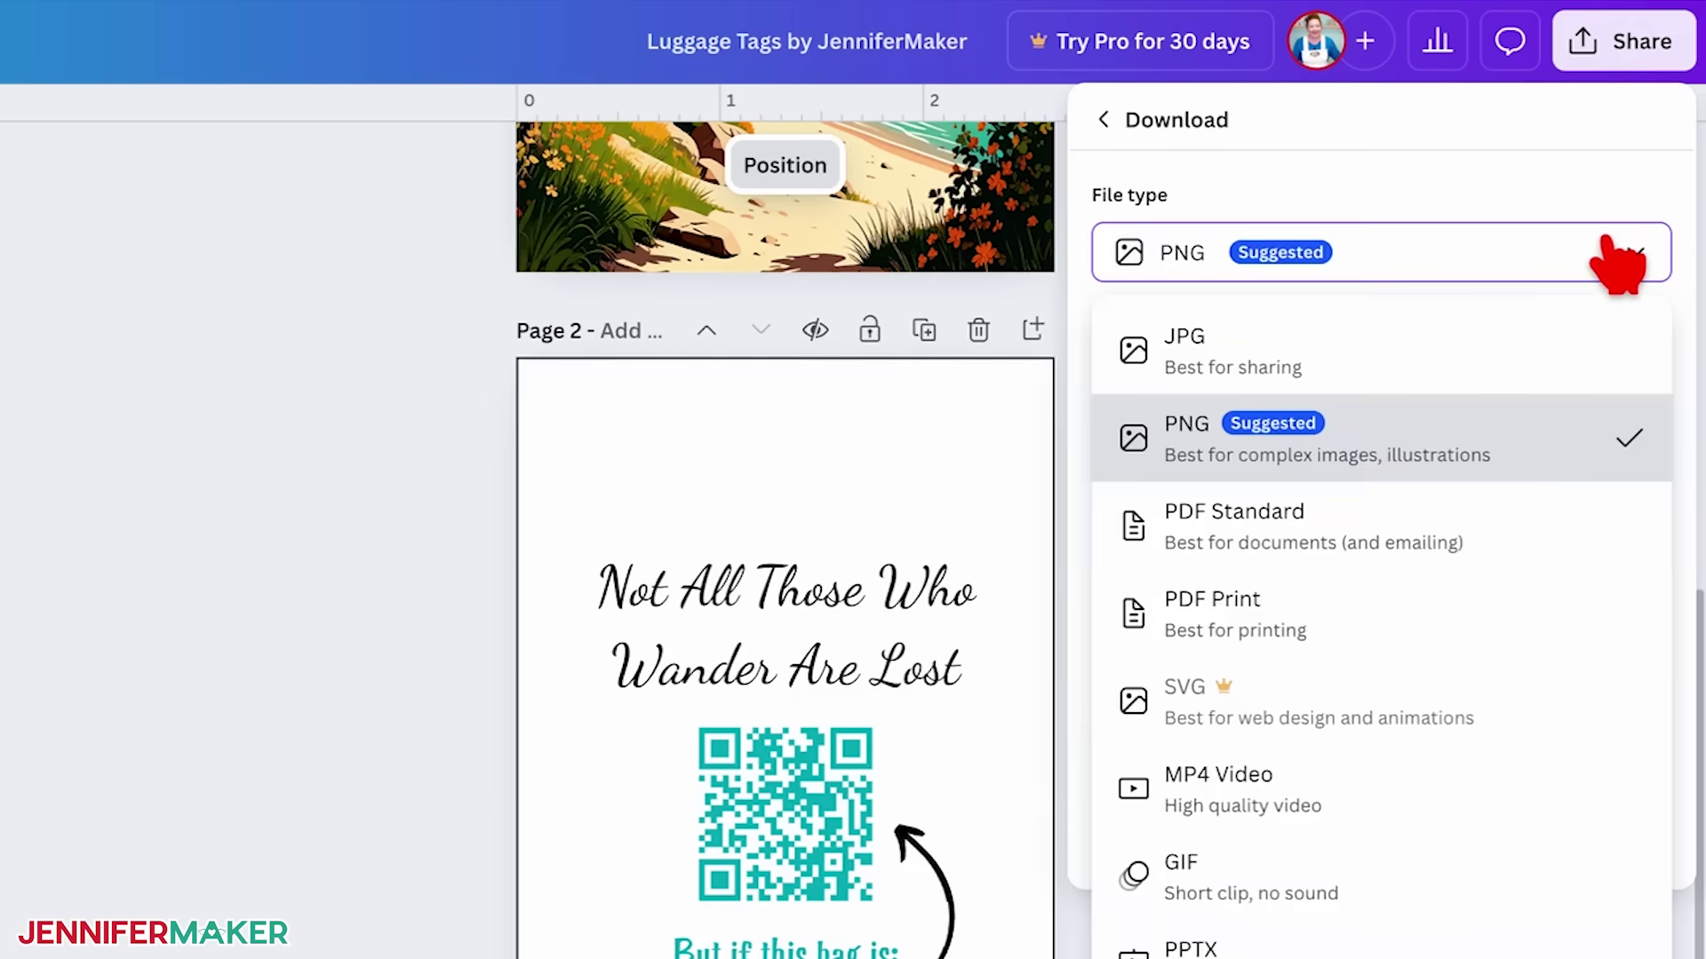
click(1528, 462)
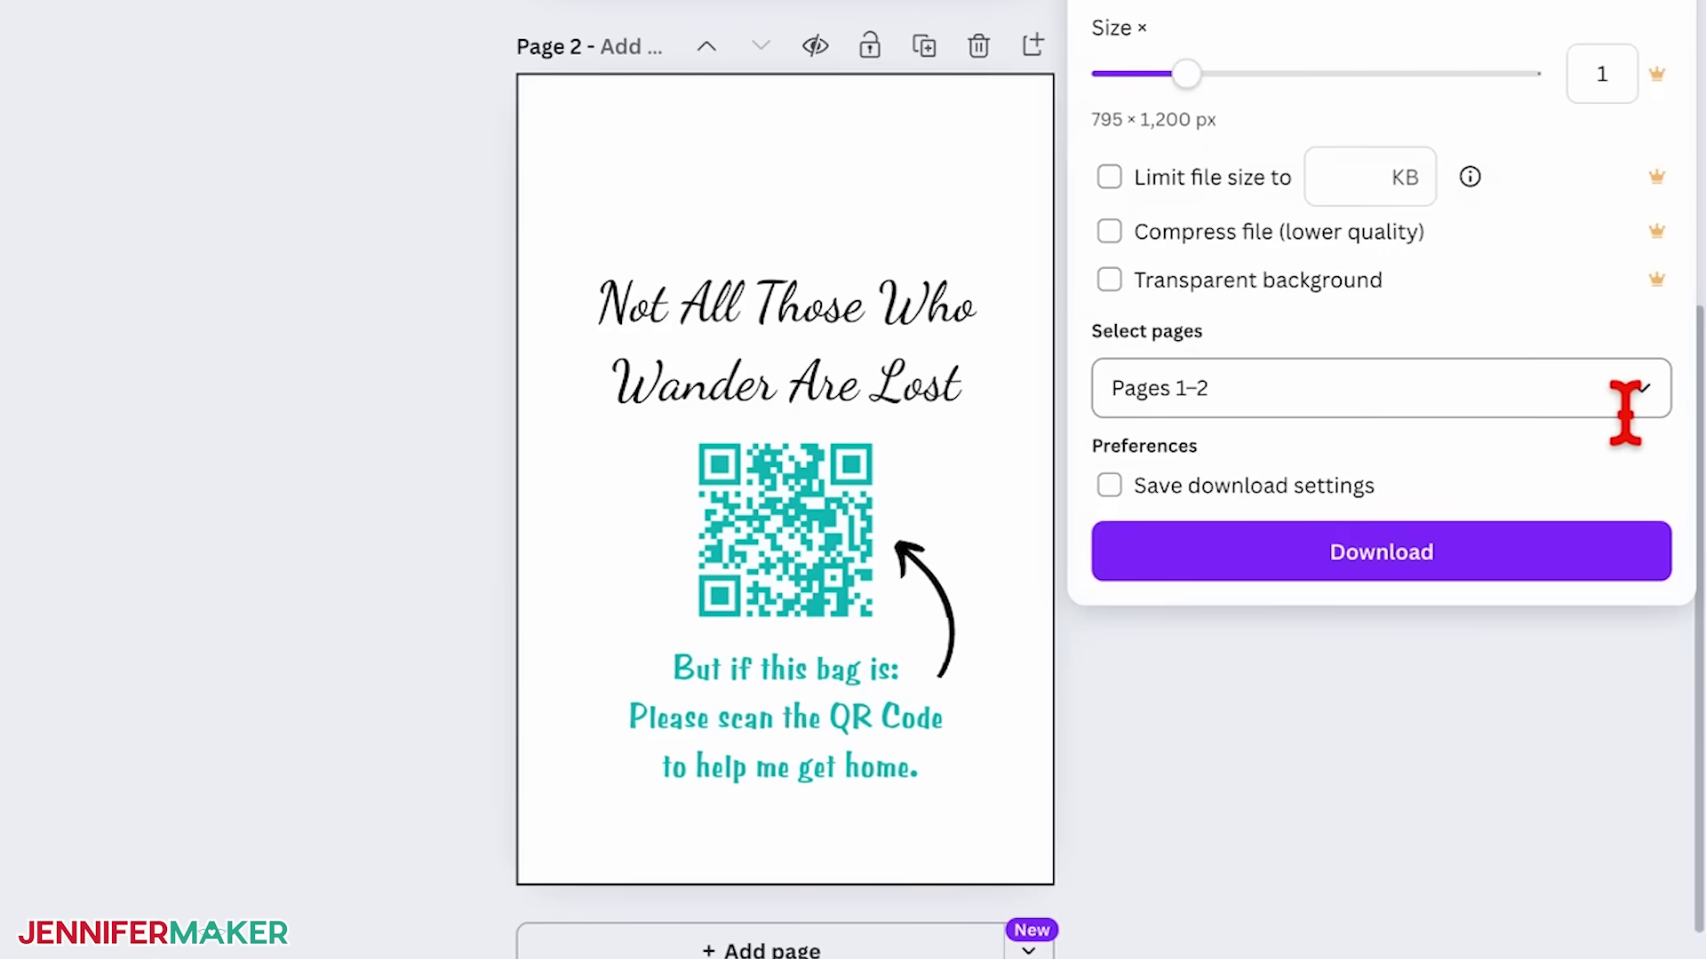
click(1626, 412)
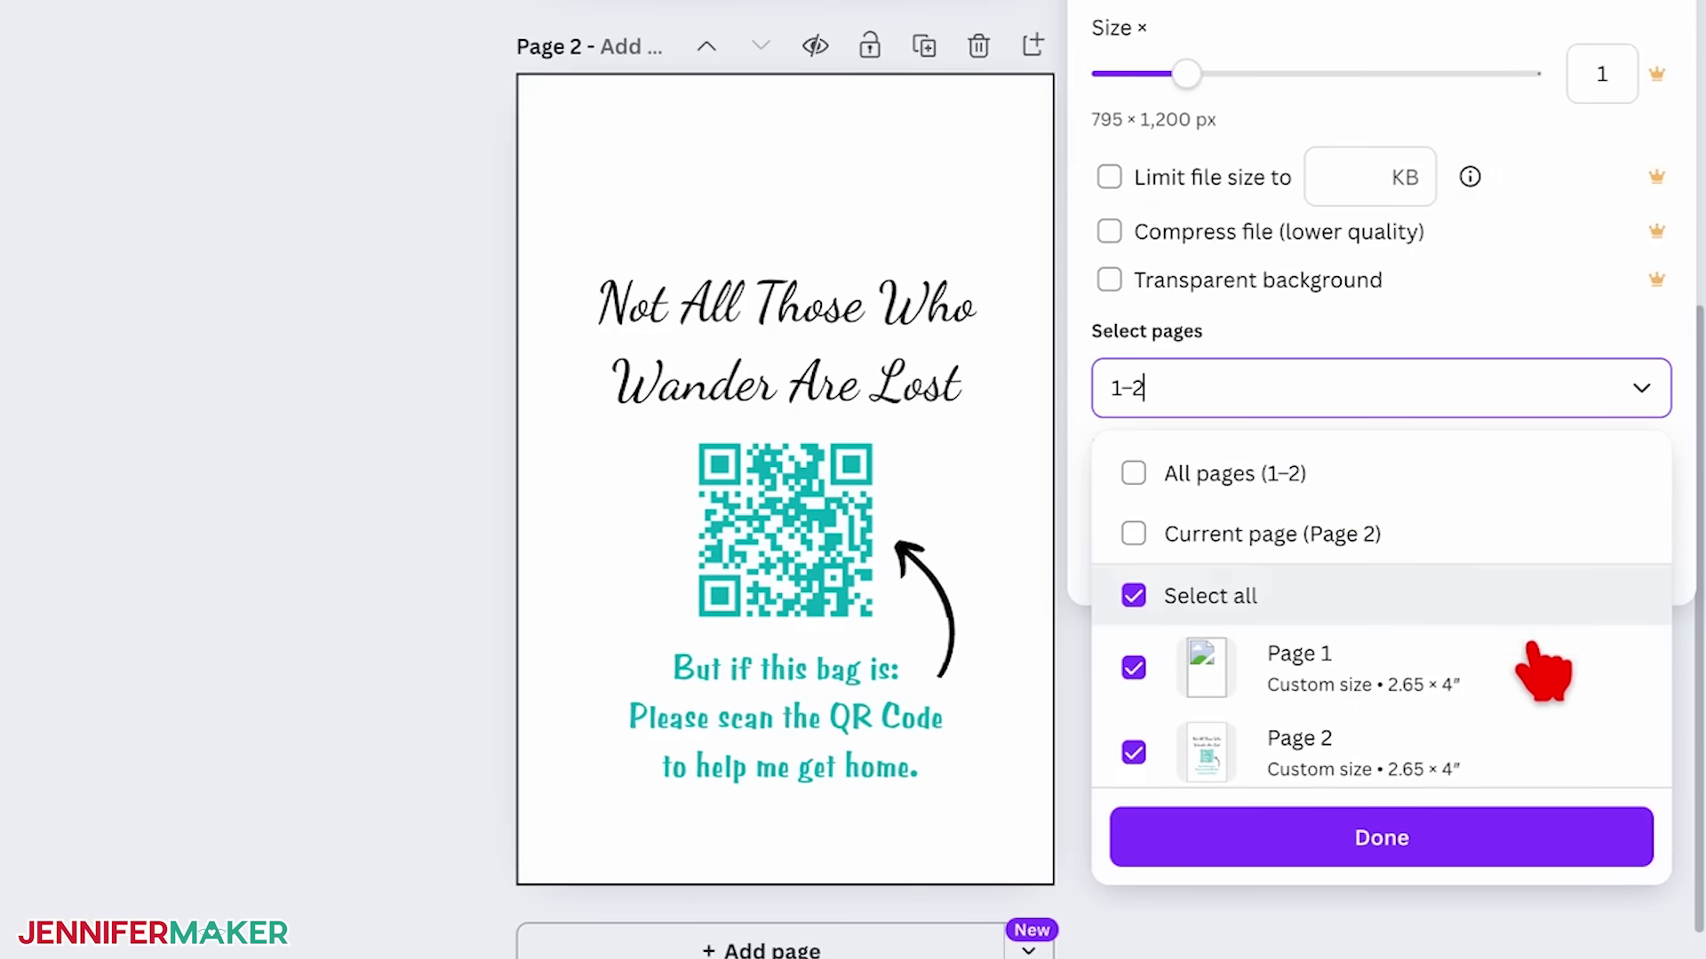
click(1521, 830)
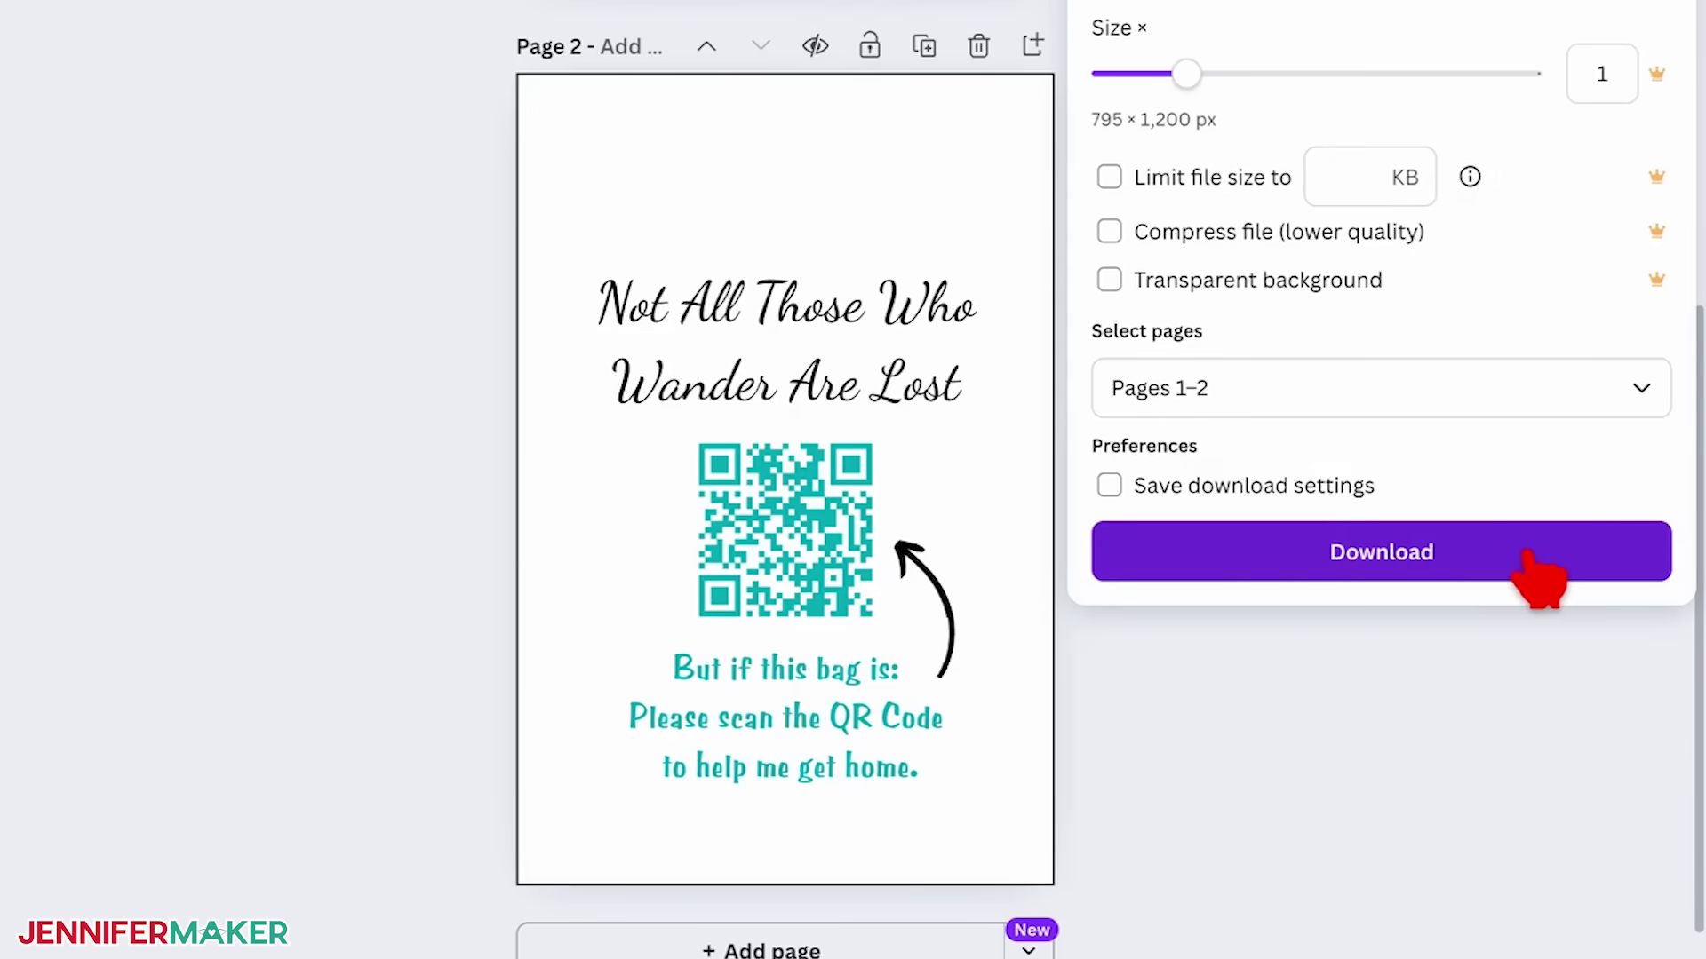
click(1533, 560)
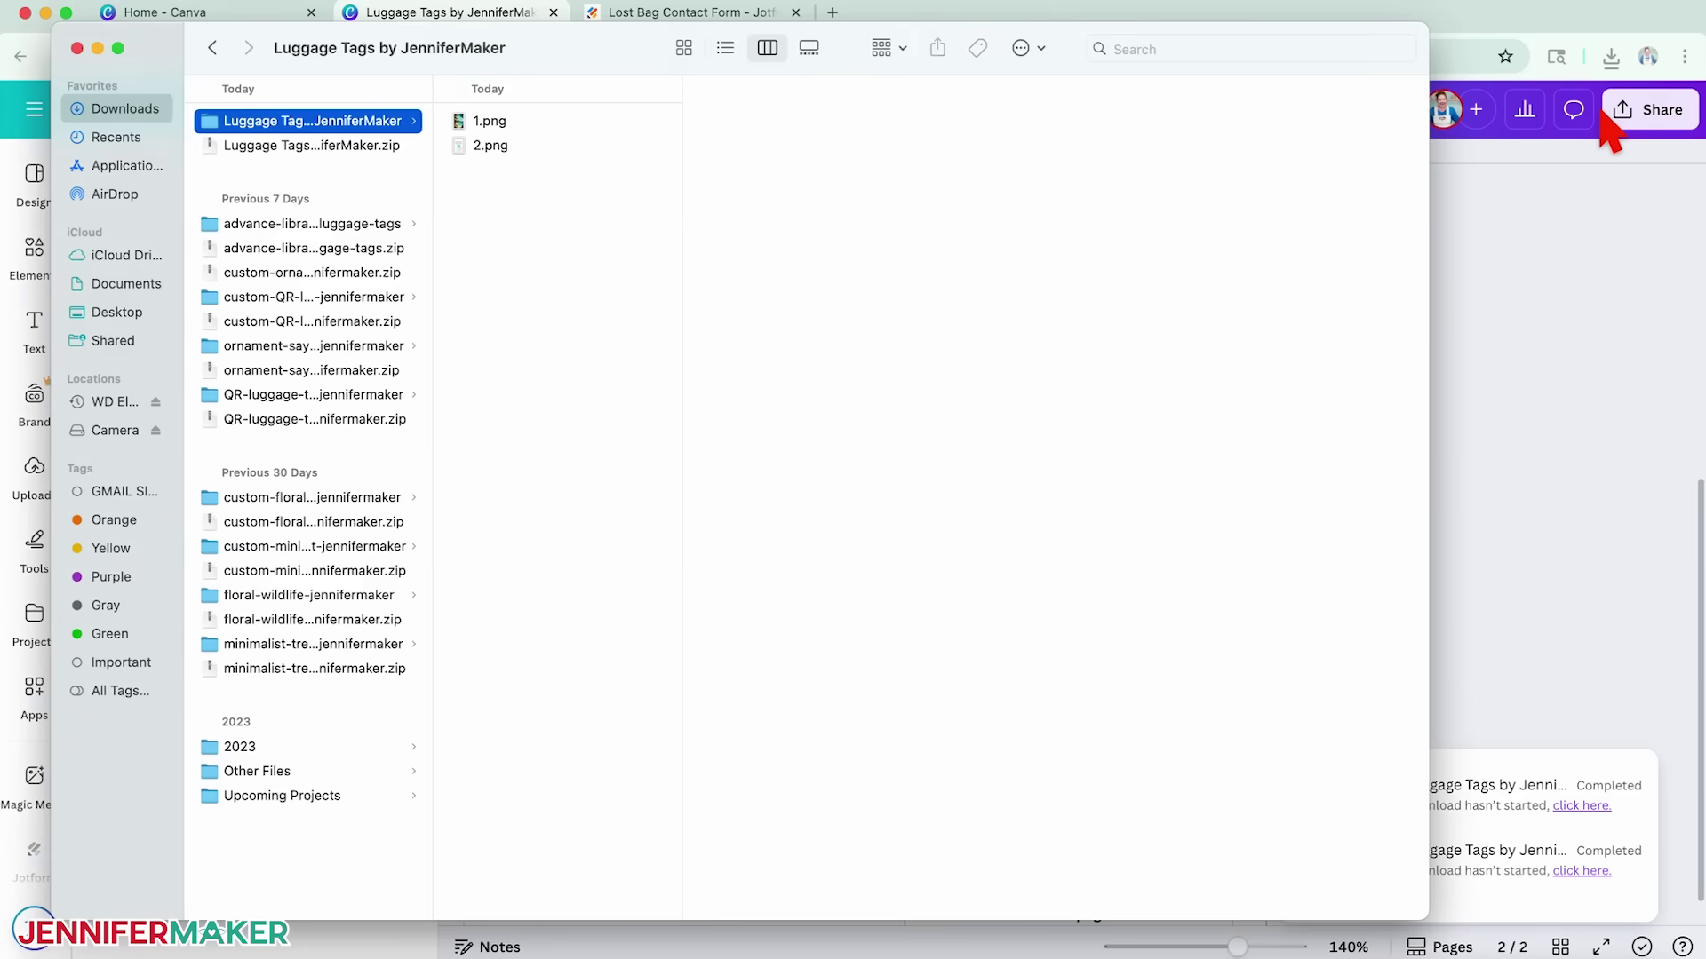
click(488, 142)
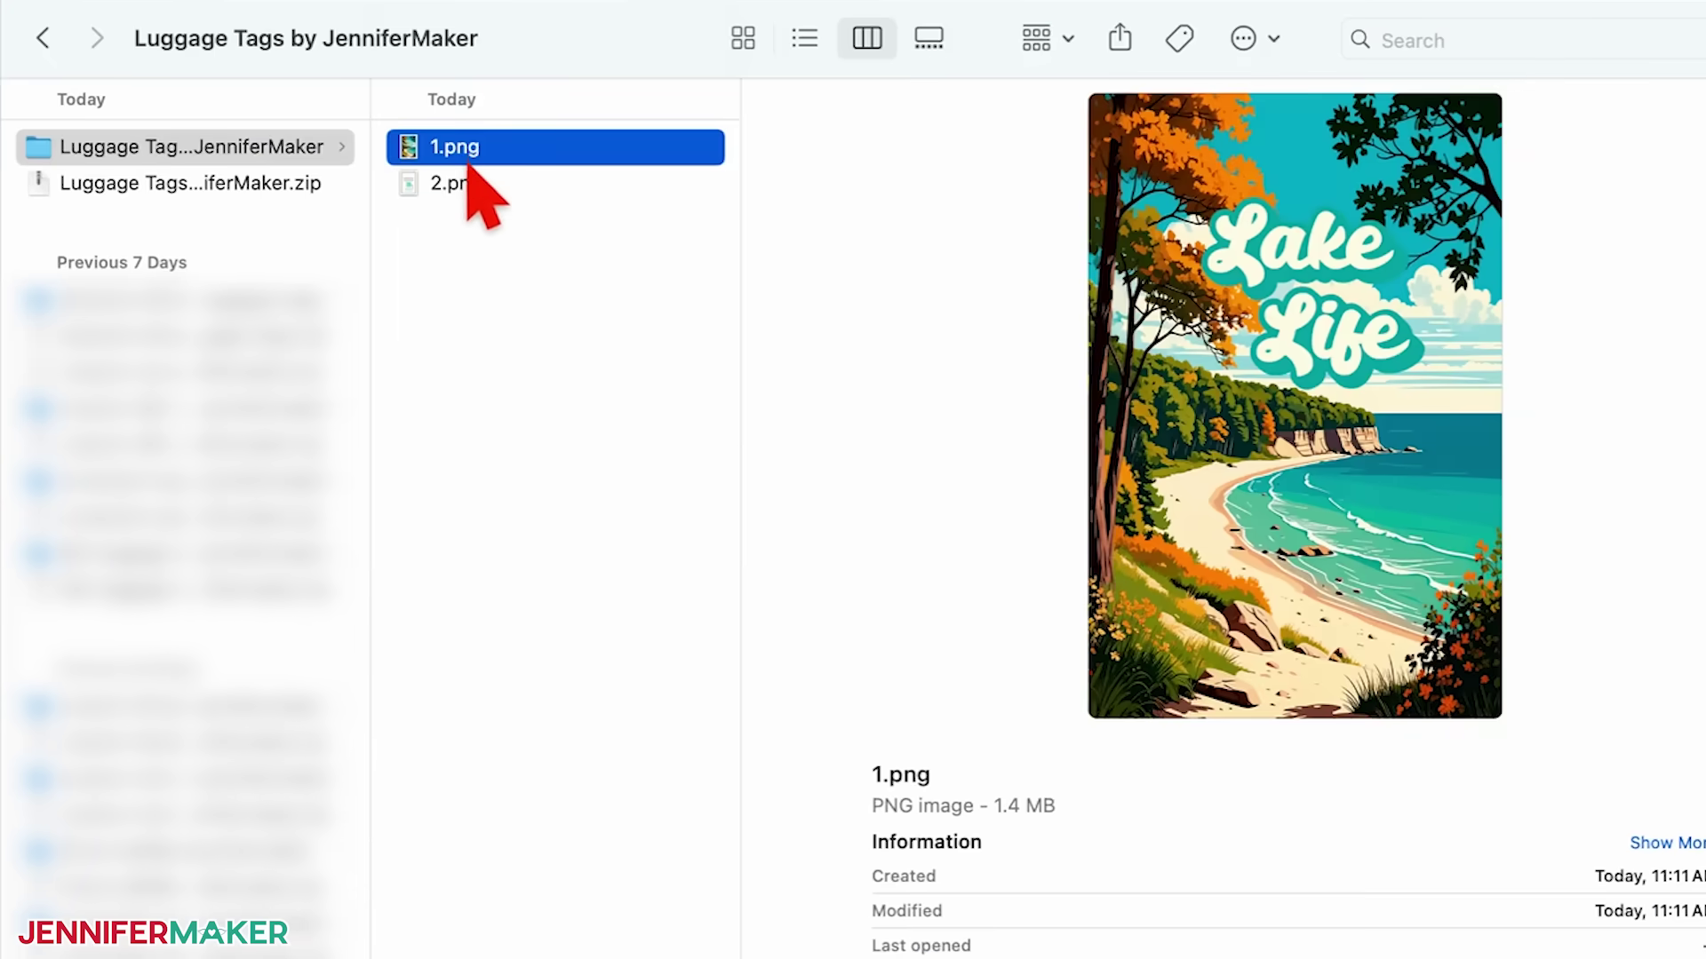